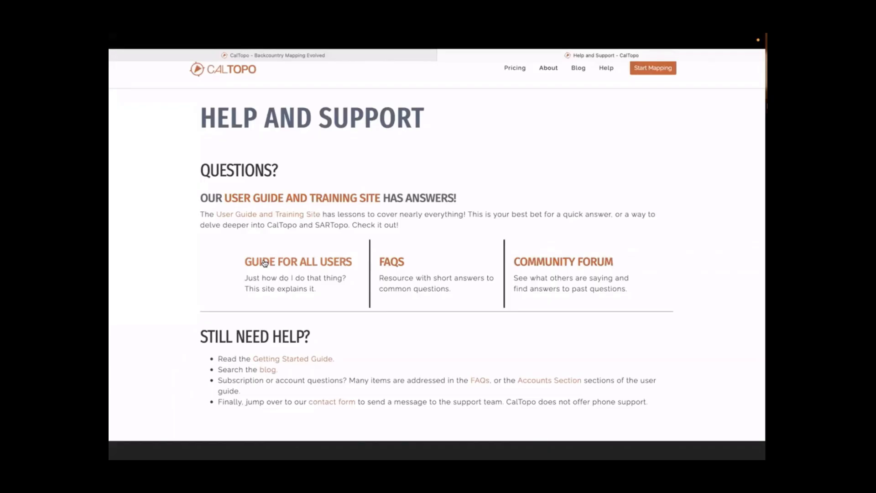
Browse the topic list of the Guide for All Users and return to the Help and Support page.
click(265, 263)
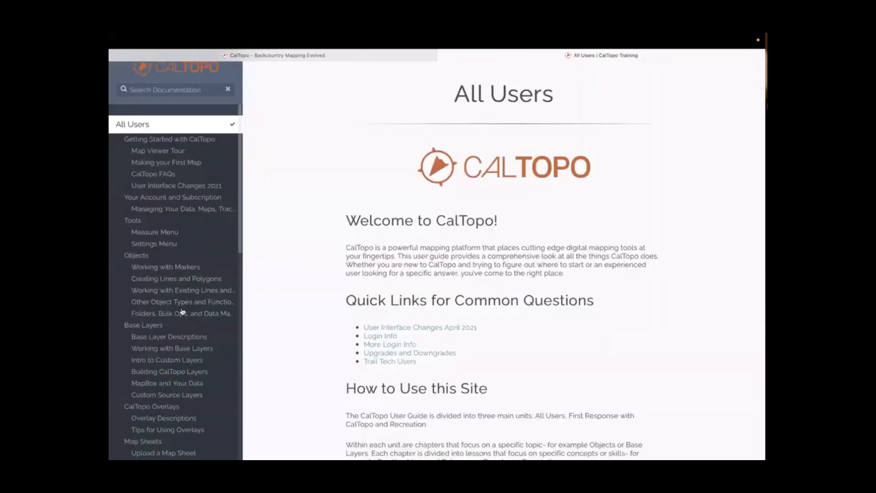
scroll(183, 337, down, 3)
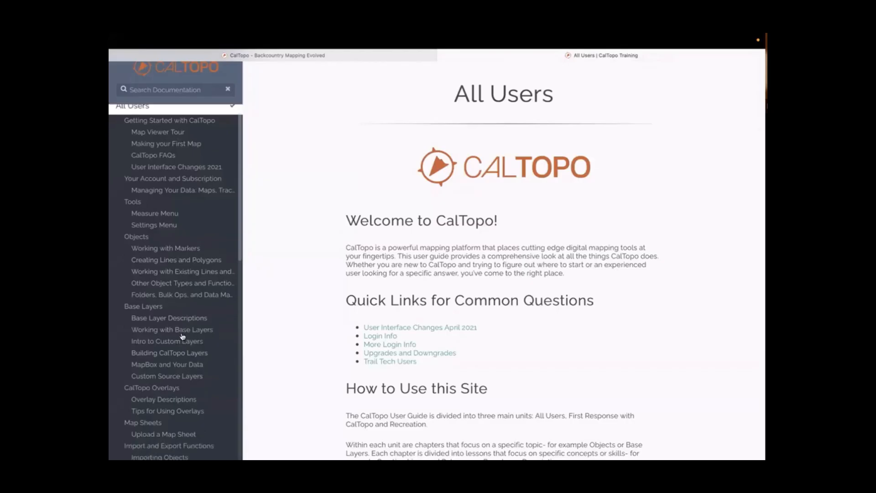
scroll(182, 337, up, 4)
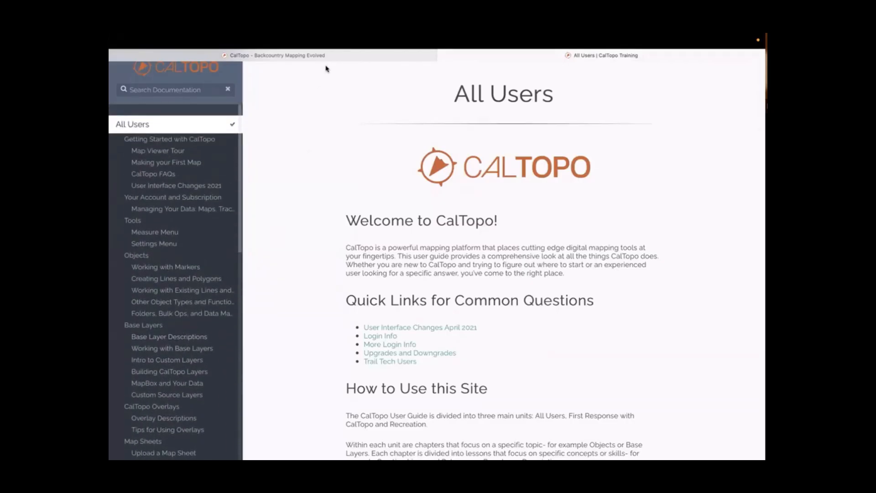
click(336, 55)
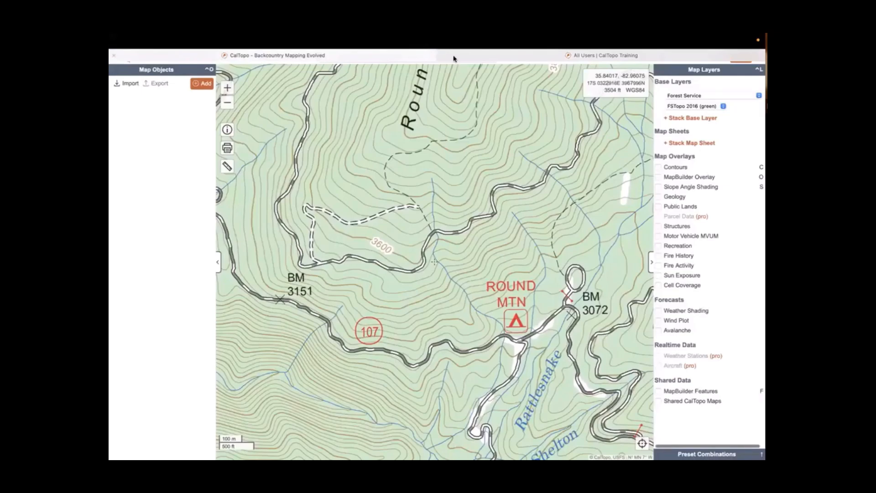
click(495, 55)
right_click(268, 112)
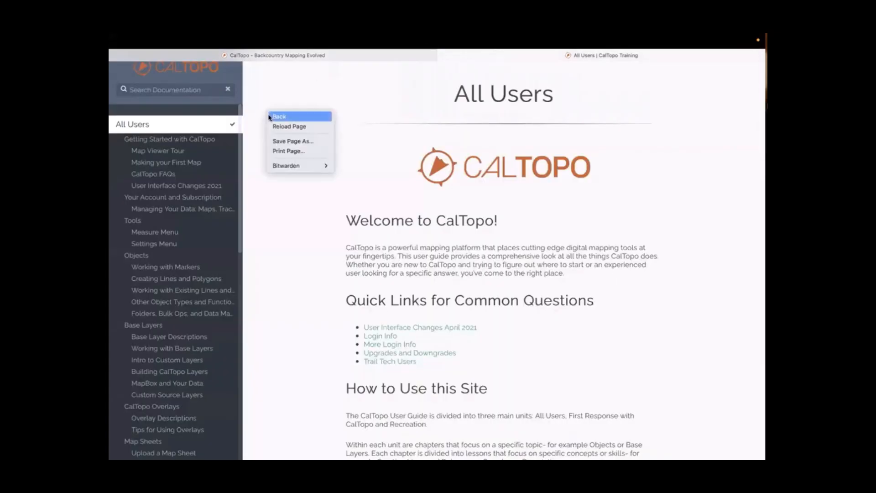
click(272, 117)
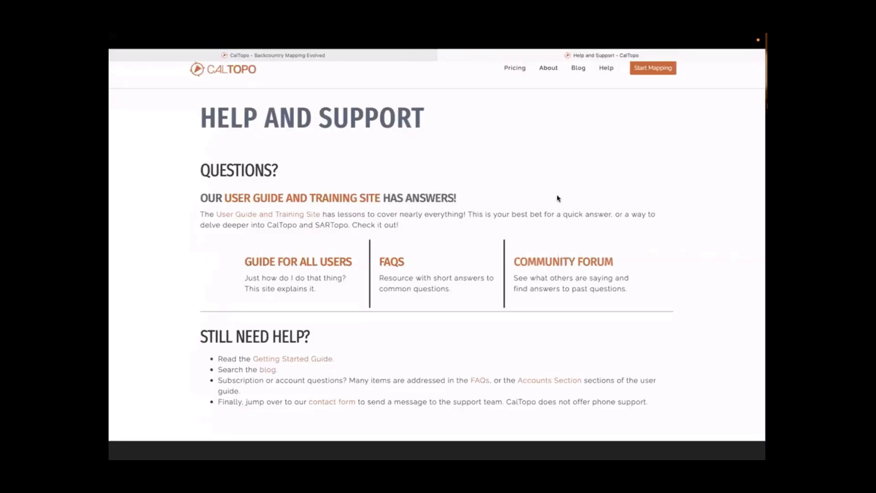
Return to the map view and search for the location "mount hardy".
click(365, 56)
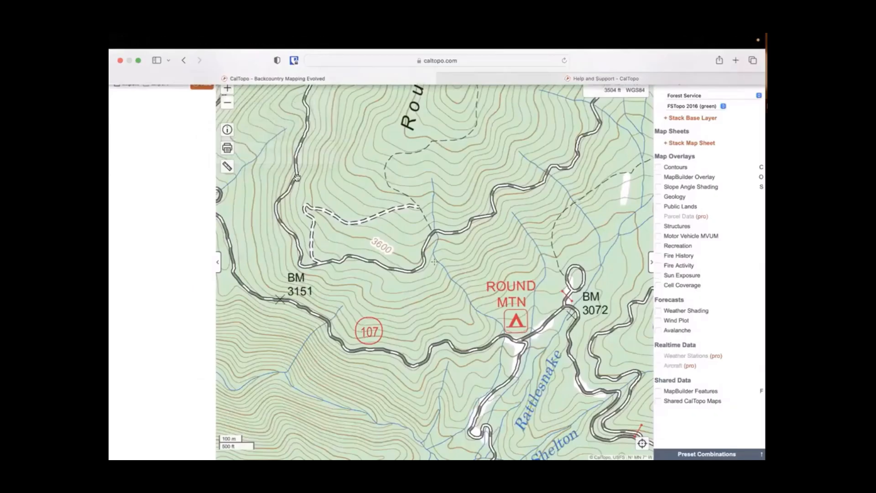
click(138, 60)
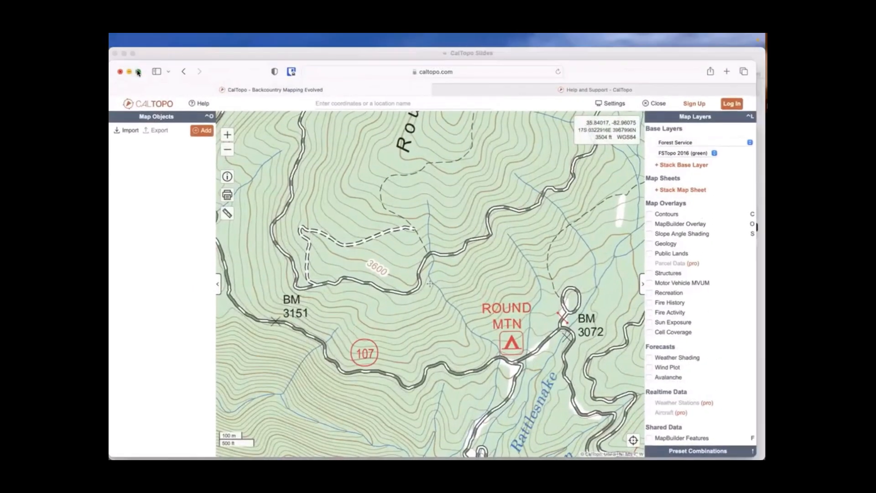
click(137, 71)
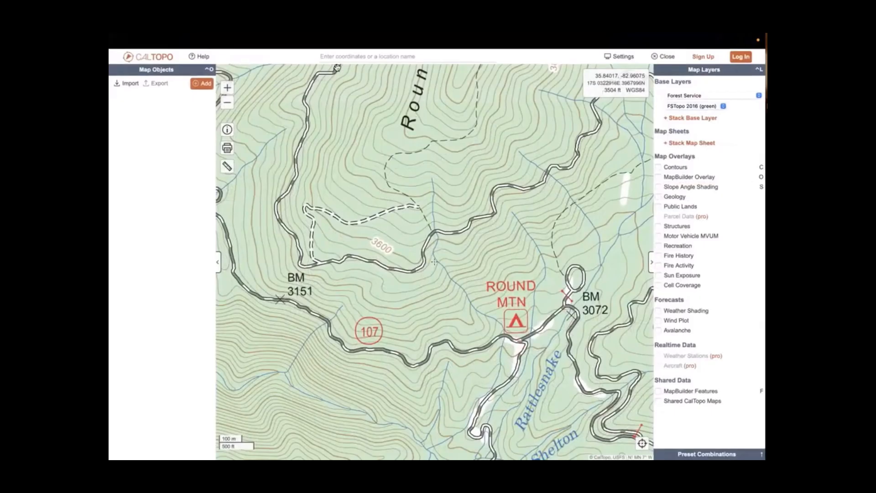
click(361, 55)
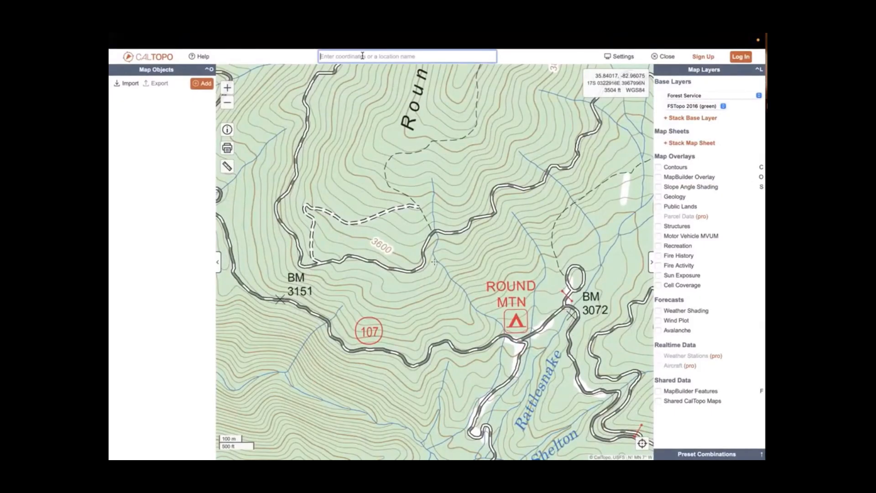
text(mount har)
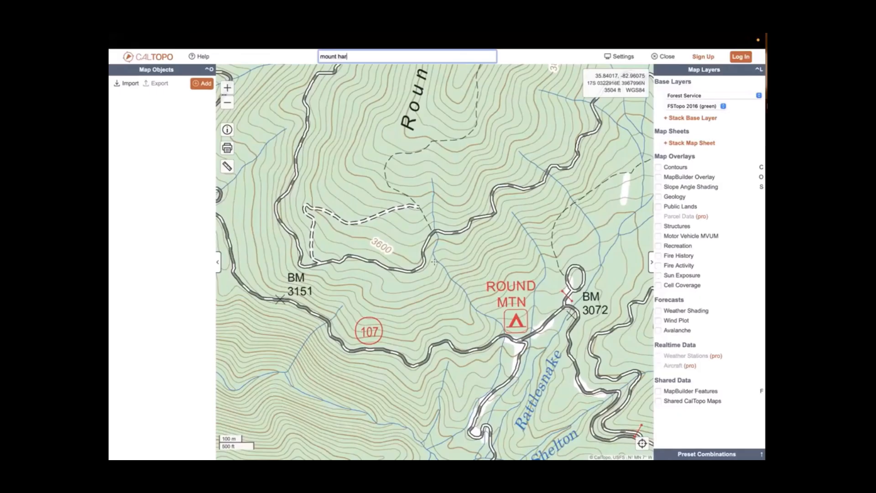
text(dy)
key(Return)
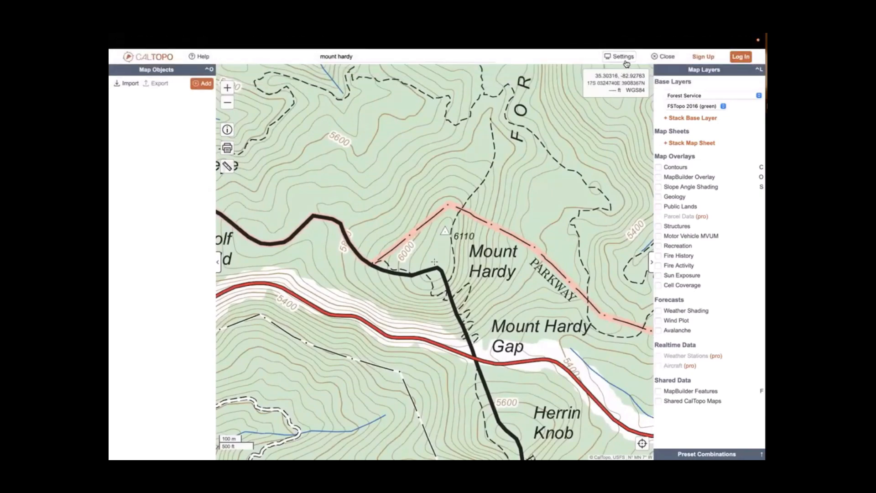
Turn the UTM/USNG grid on and back off, and check the default mode options, keeping Recreation.
click(624, 57)
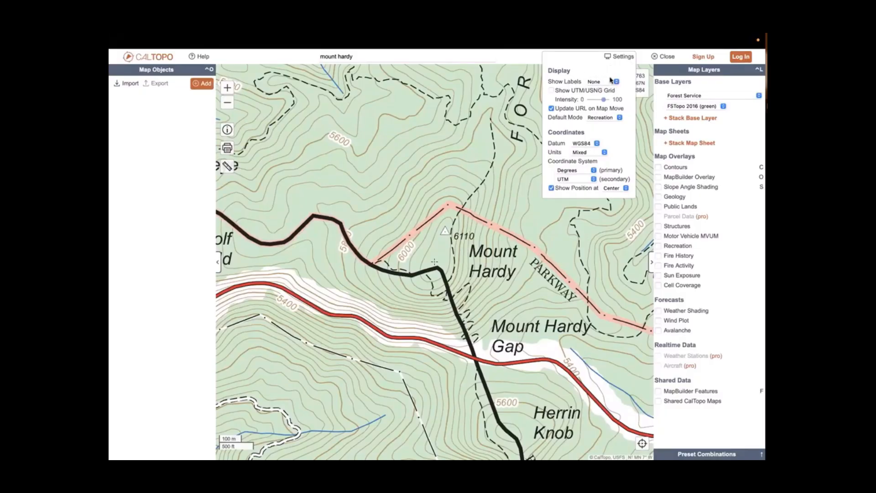
mouse_move(578, 84)
click(551, 91)
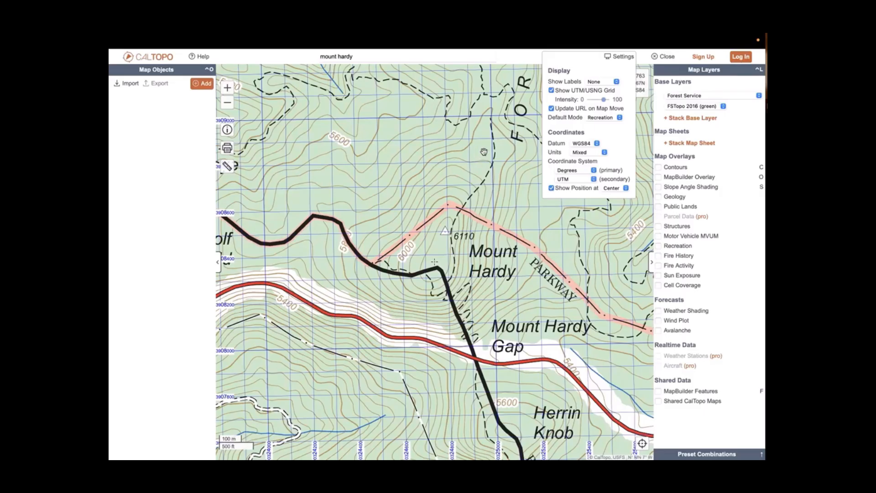
click(552, 91)
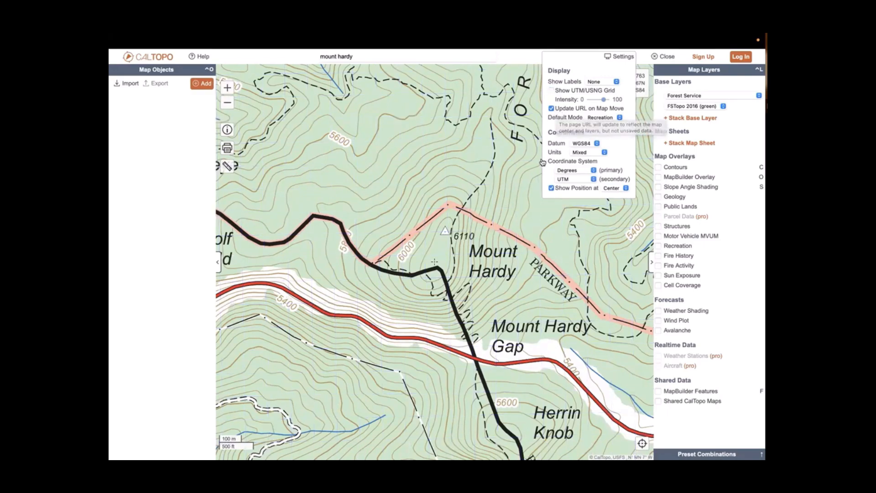
click(610, 120)
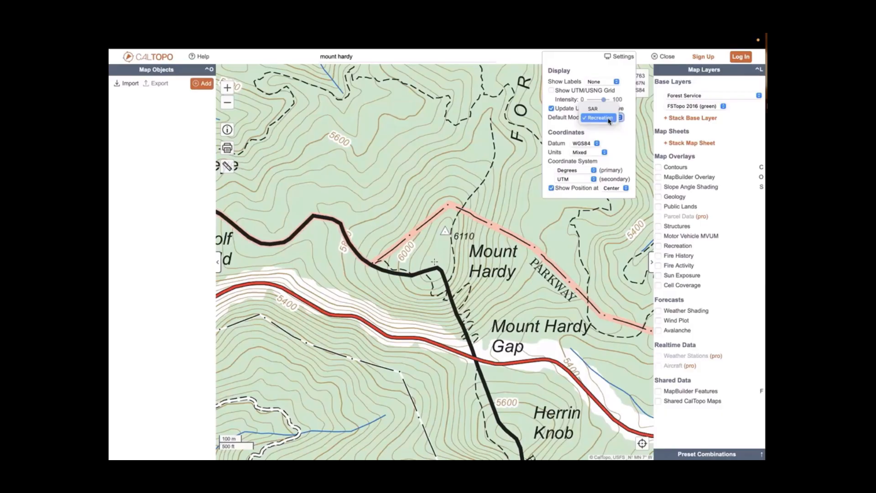
click(609, 120)
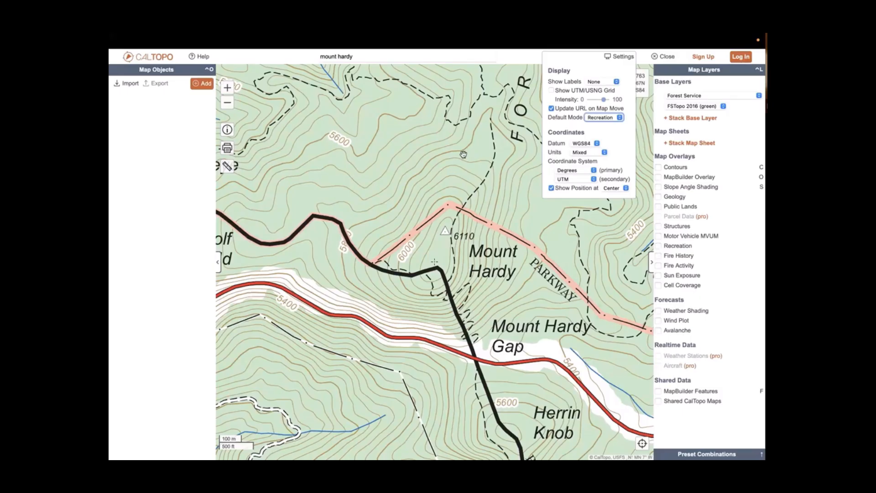
Switch the coordinate datum to NAD27, check the map's position readout, and restore the datum to WGS84.
click(593, 145)
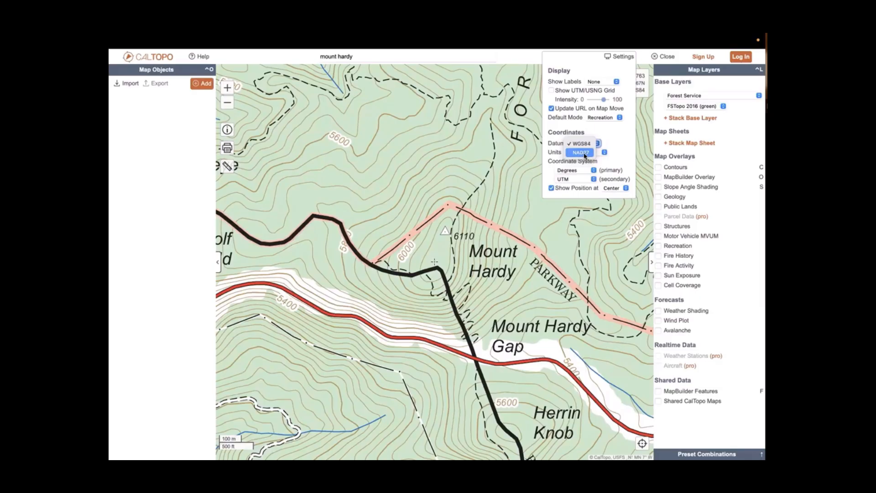
click(584, 155)
click(413, 57)
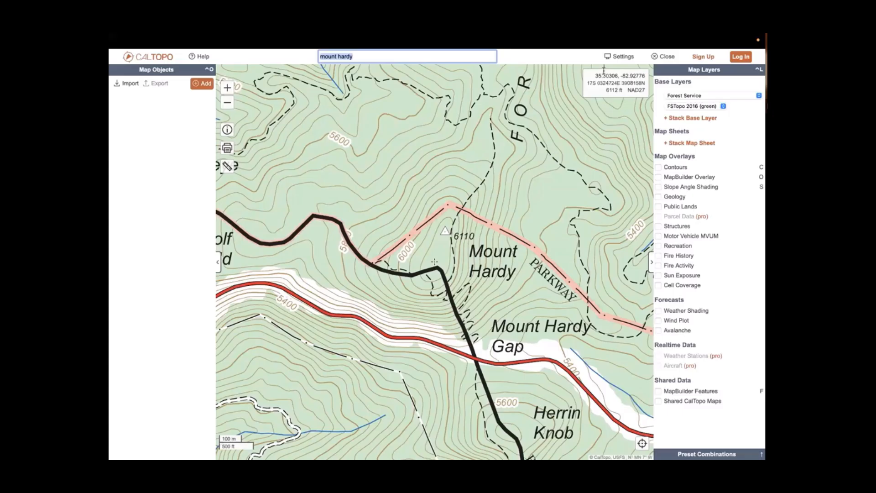
click(621, 58)
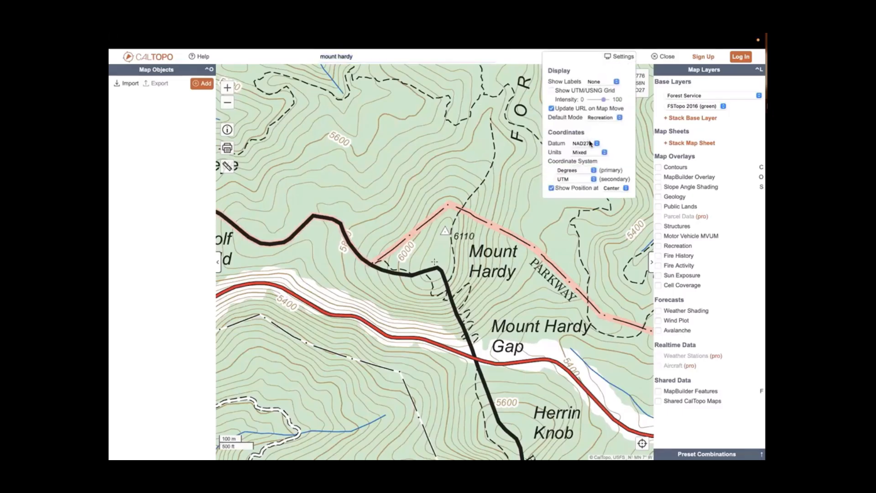
click(590, 143)
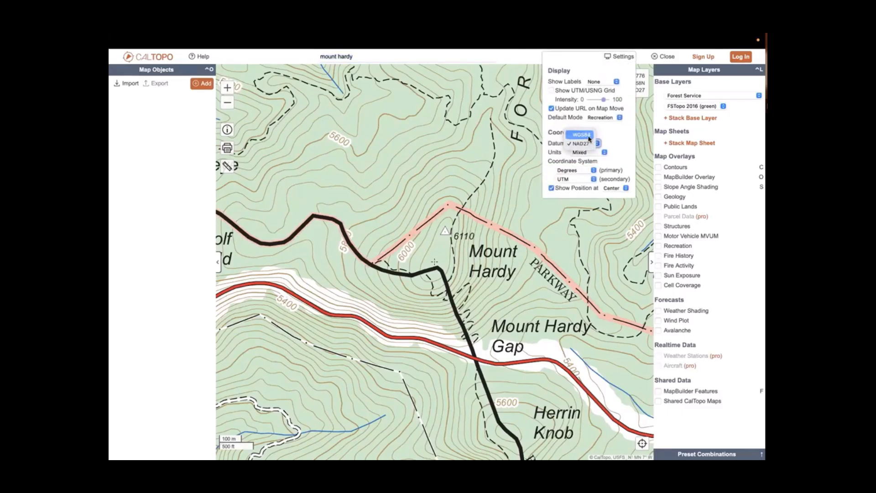
click(582, 135)
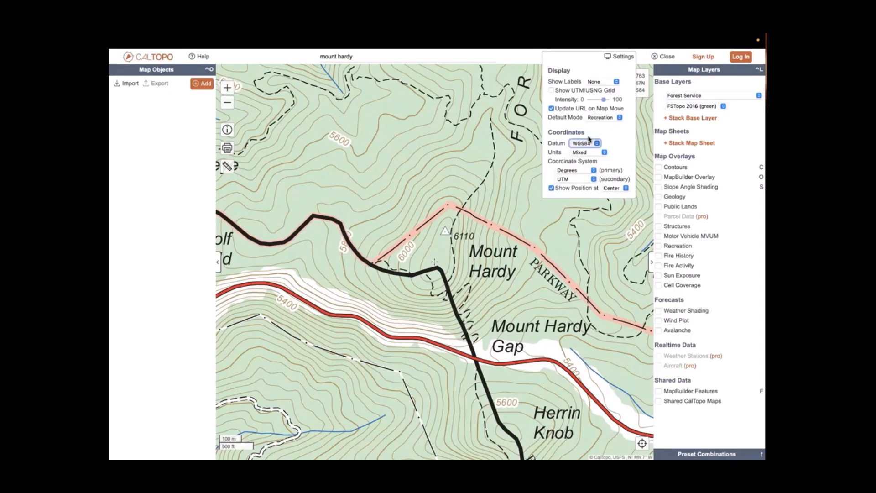
click(644, 129)
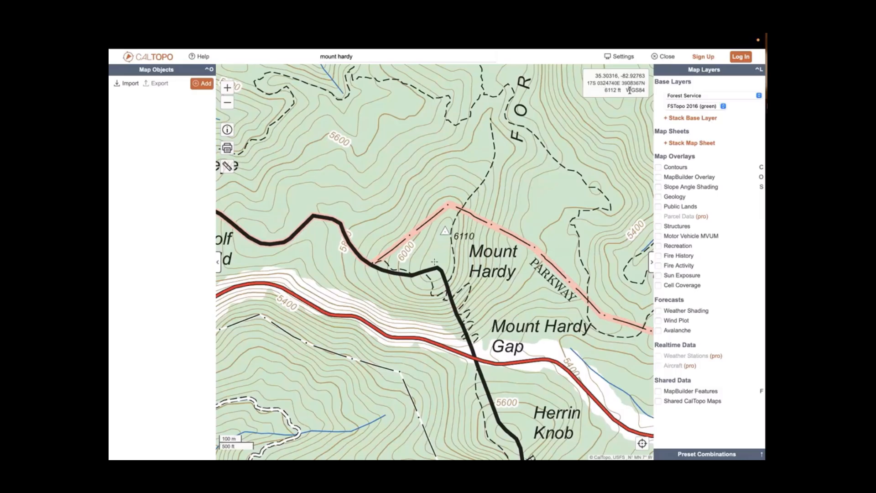
Review the options for units and the primary and secondary coordinate systems, keeping Mixed, Degrees and UTM.
click(624, 57)
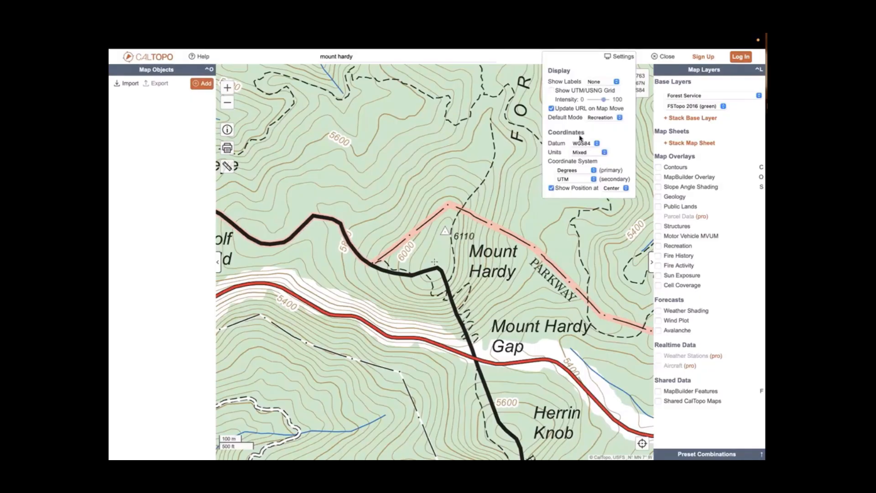
click(598, 154)
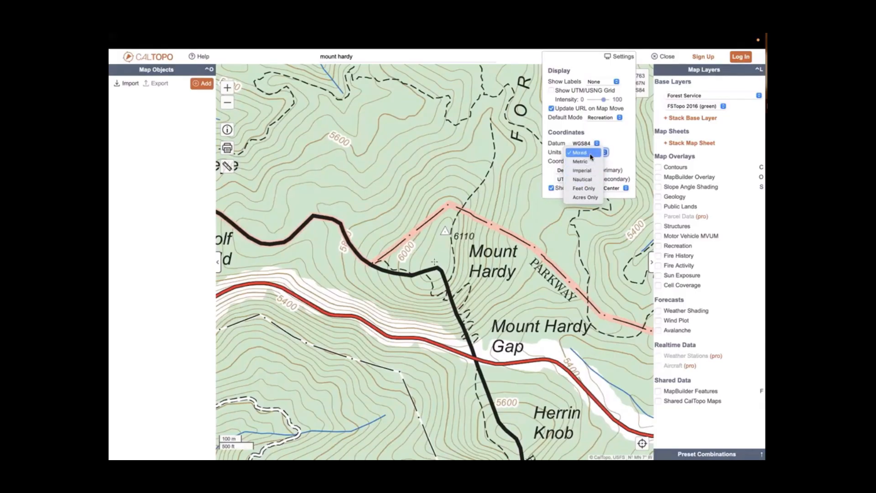
click(622, 142)
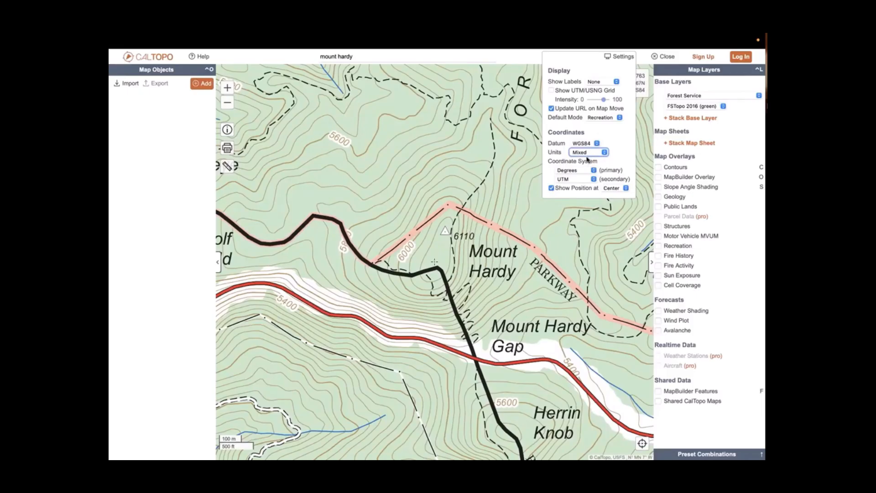
click(584, 171)
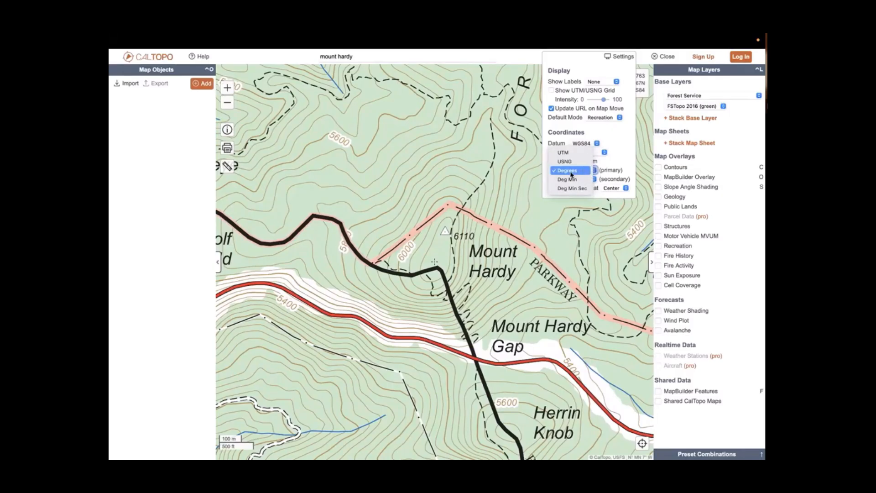
click(580, 170)
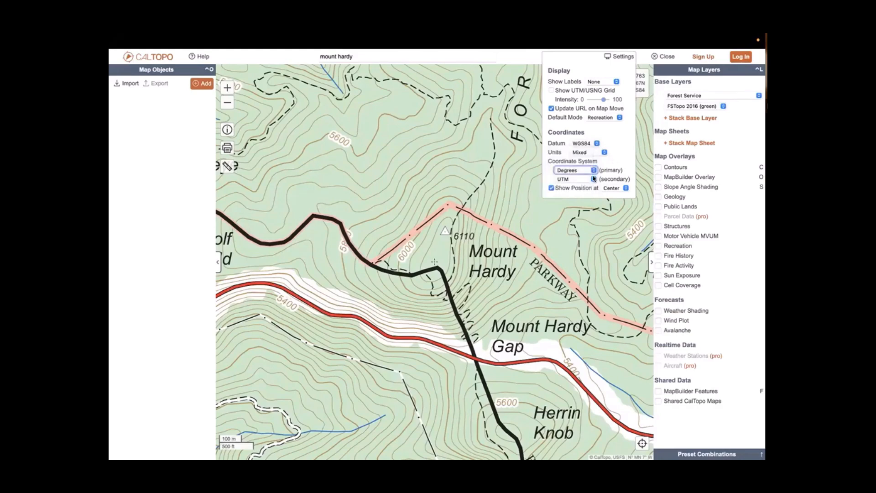
click(593, 179)
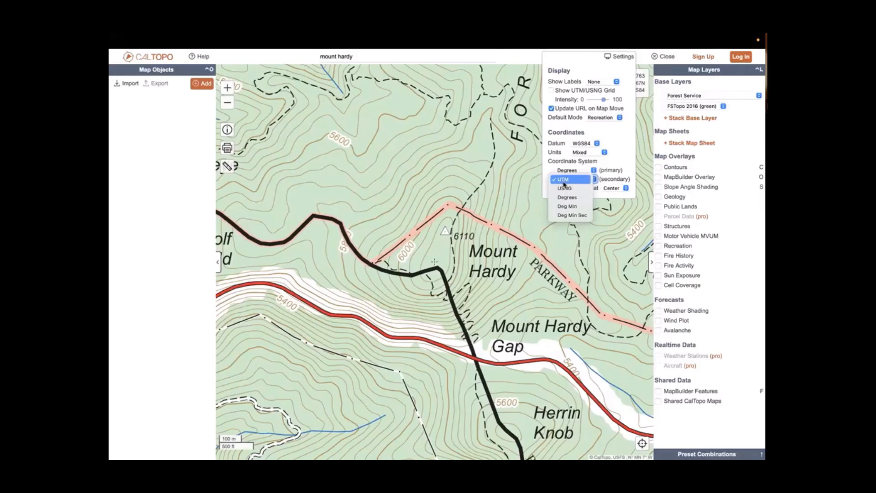
click(624, 151)
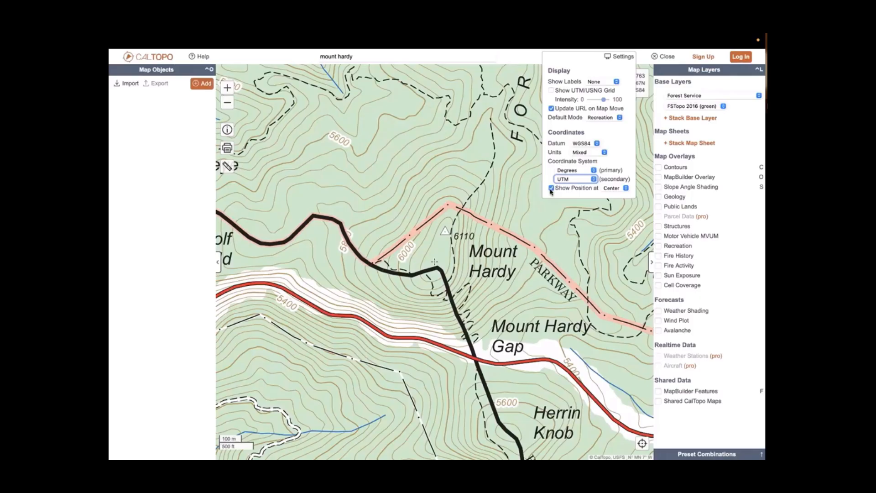
Keep the position display at Center and shift the map toward Mount Hardy Gap to check the center coordinates and elevation.
click(621, 188)
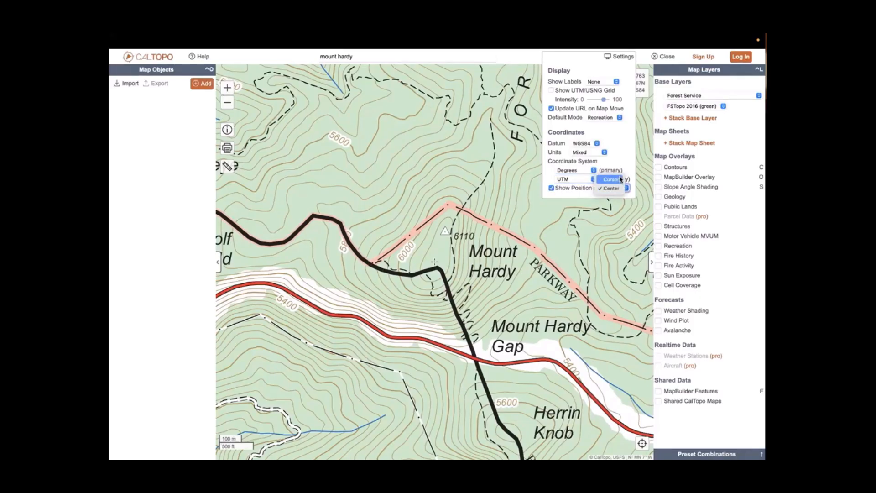
click(617, 188)
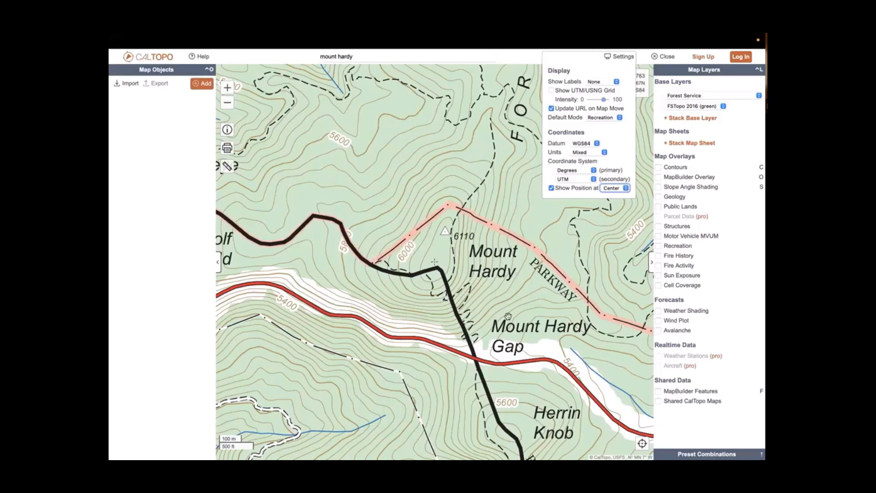
click(518, 358)
drag(518, 357, 451, 252)
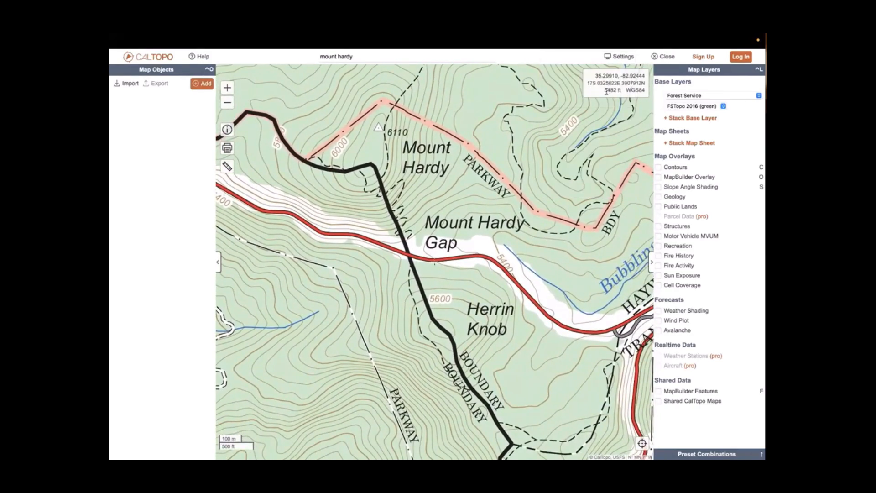
drag(461, 254, 465, 277)
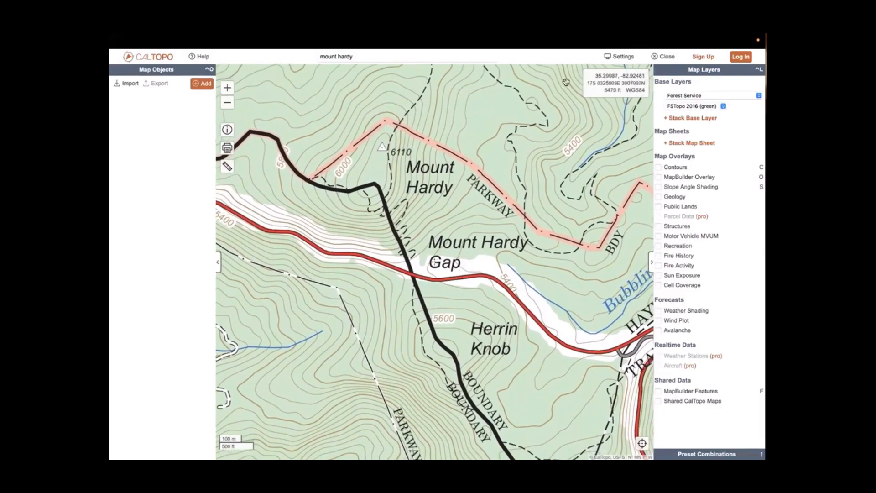
mouse_move(622, 59)
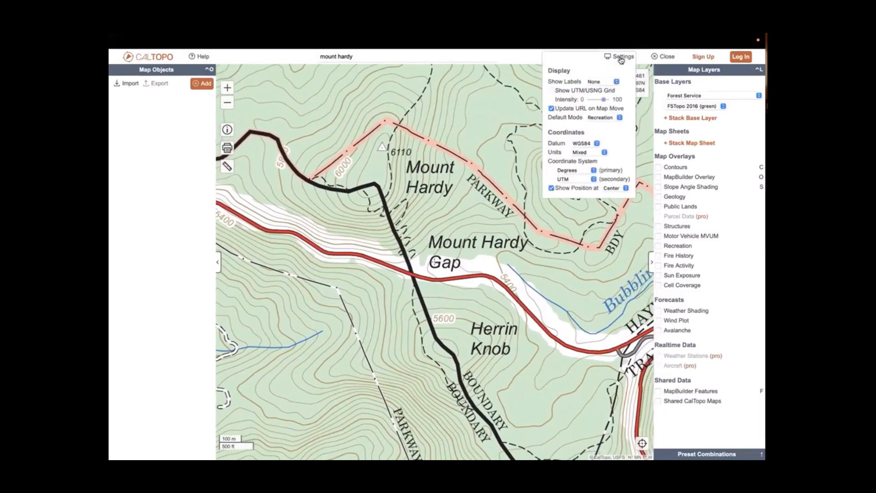
Set the position display to follow the Cursor and close the display settings.
click(613, 190)
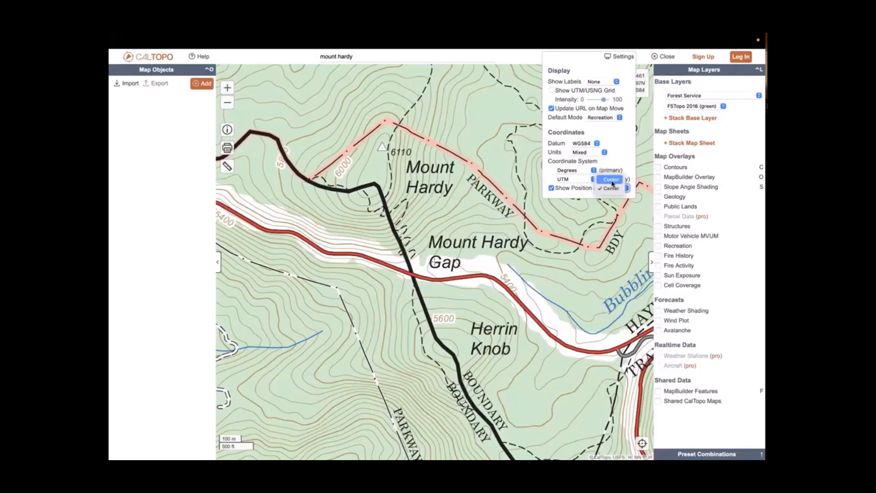
click(612, 179)
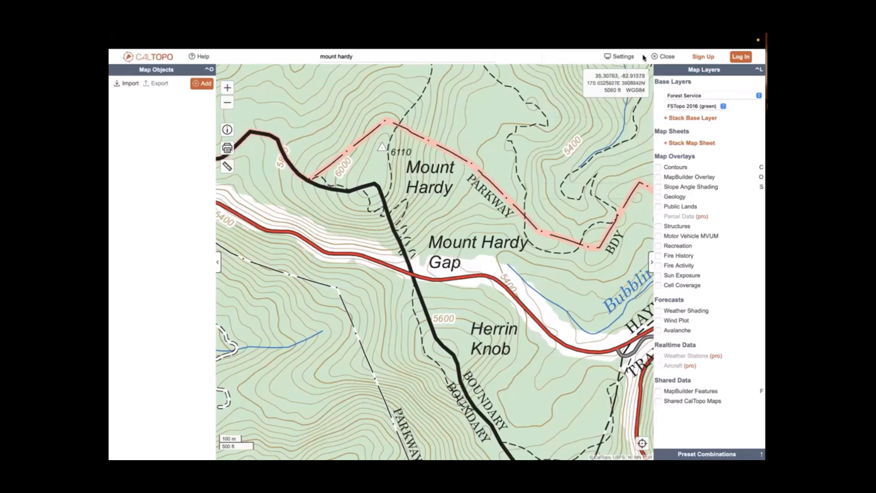
click(620, 58)
Log in by continuing with Google and choosing the existing Google account.
click(742, 58)
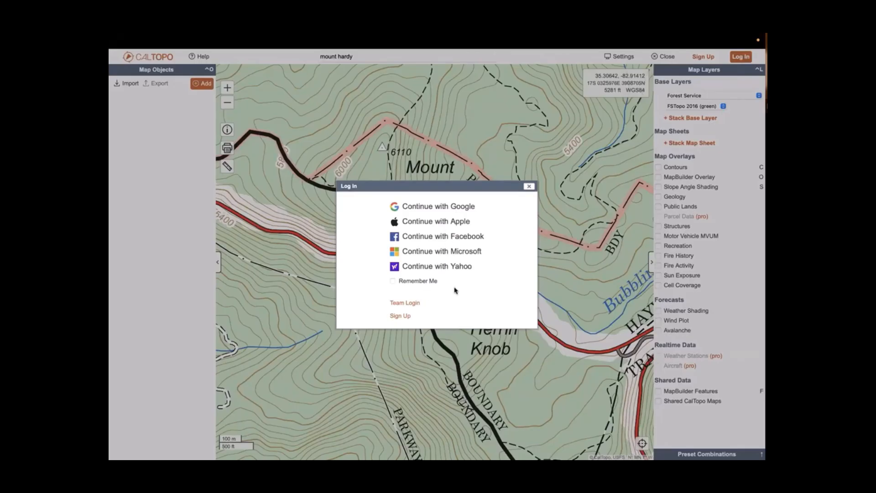
click(462, 210)
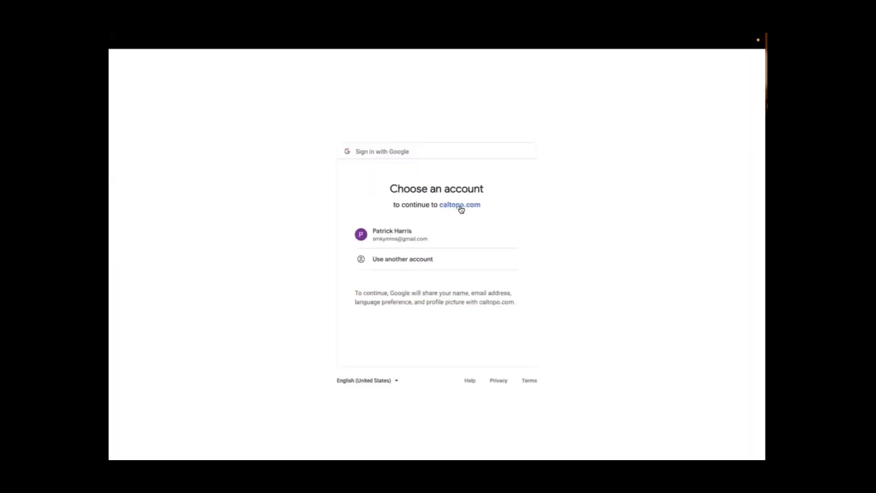
click(398, 243)
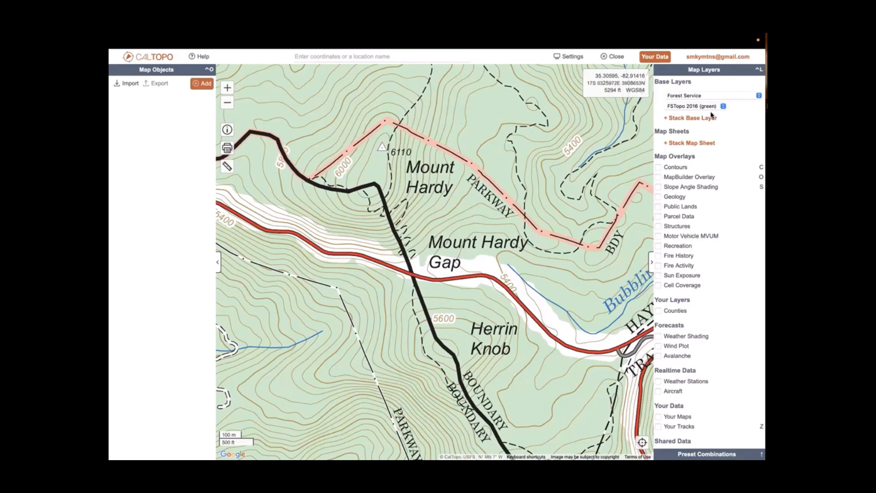
Widen the Map Objects panel and narrow it again, and collapse and reopen both the Map Objects and Map Layers panels.
click(218, 269)
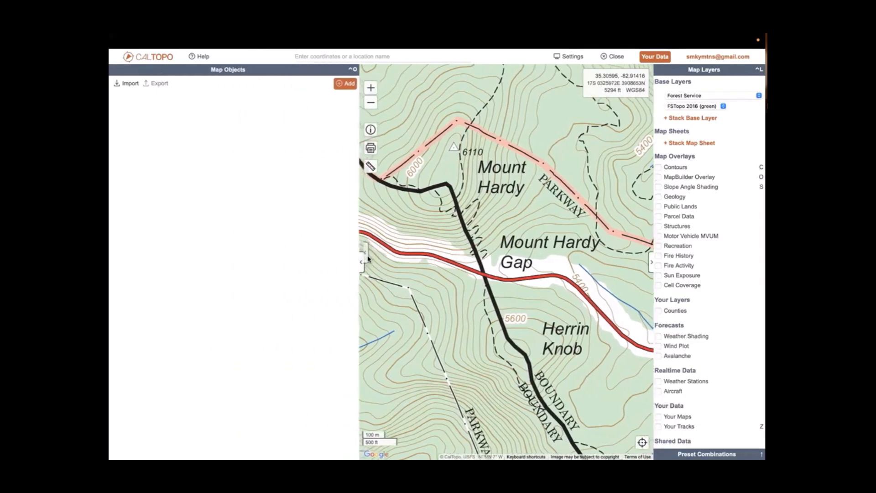
click(309, 262)
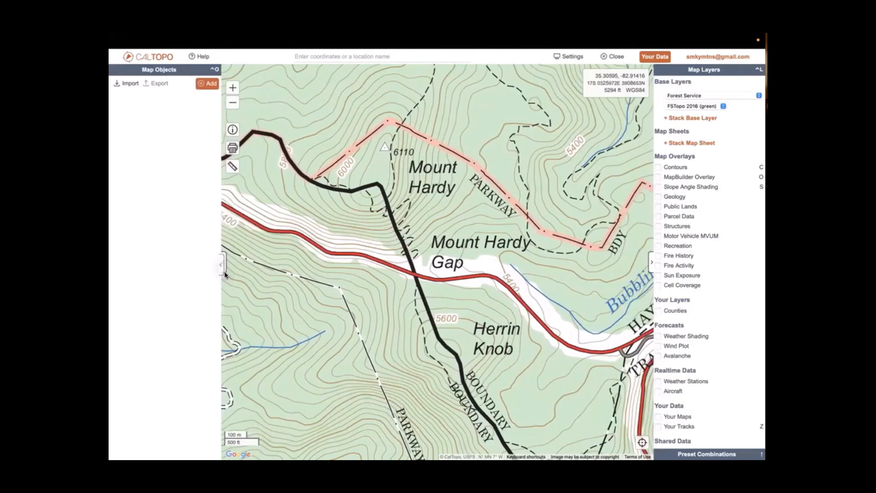
click(222, 264)
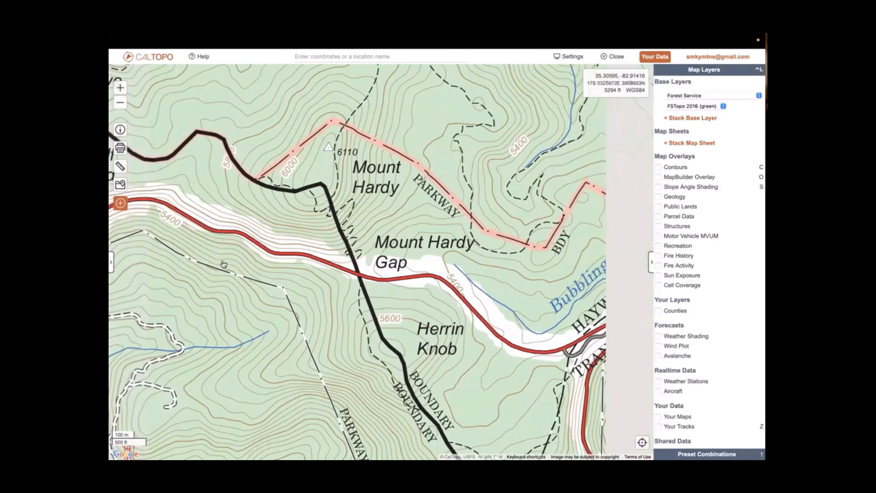
click(652, 264)
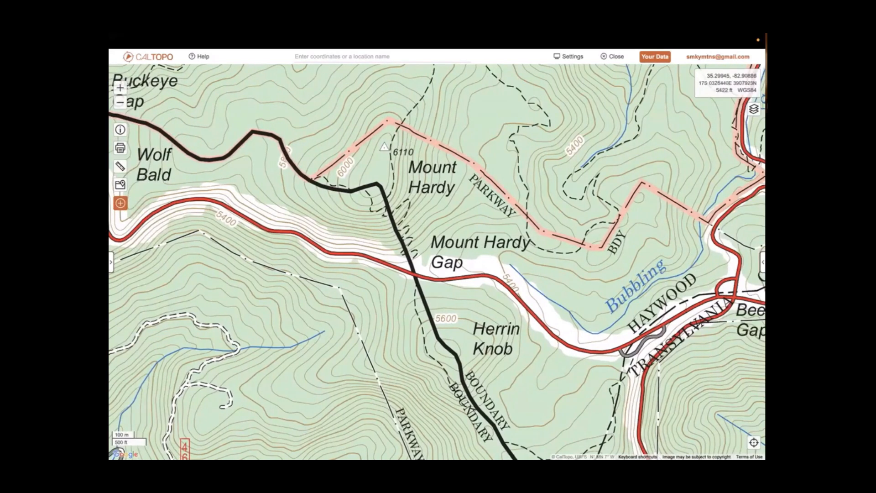
click(763, 263)
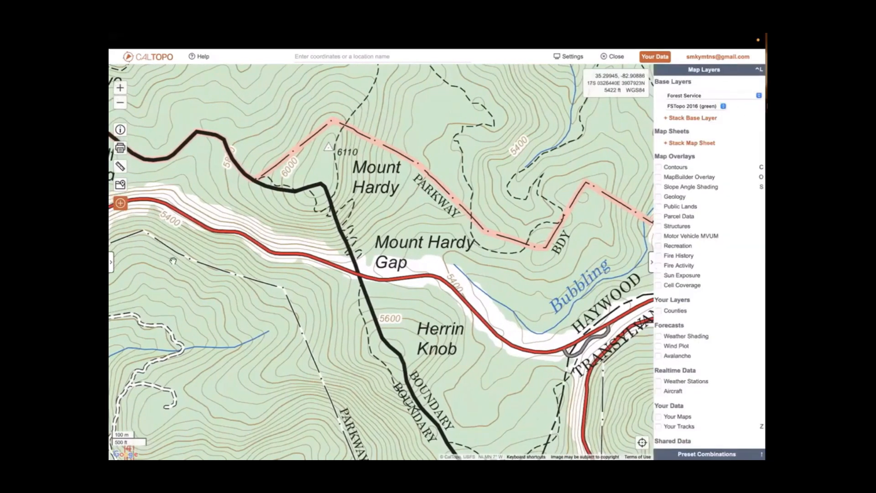
click(112, 263)
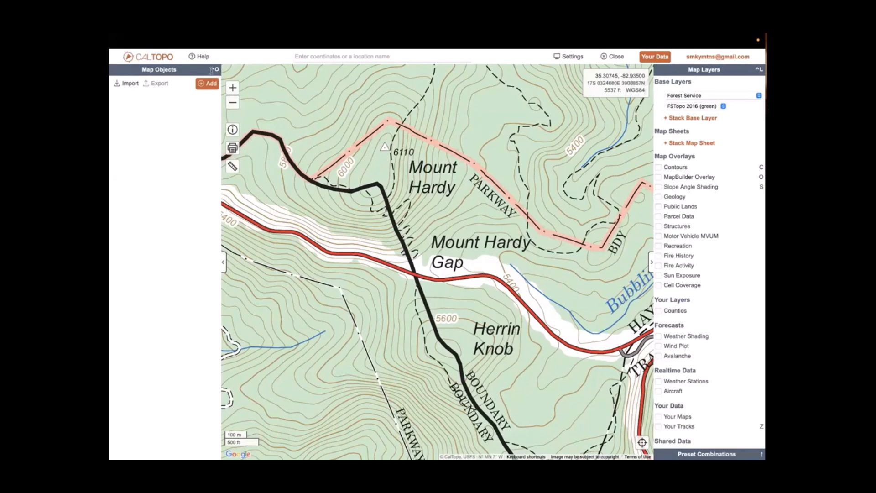
Toggle Map Objects and Map Layers off for a full-width map, and bring both back using their shortcuts.
mouse_move(511, 48)
key(ctrl+o)
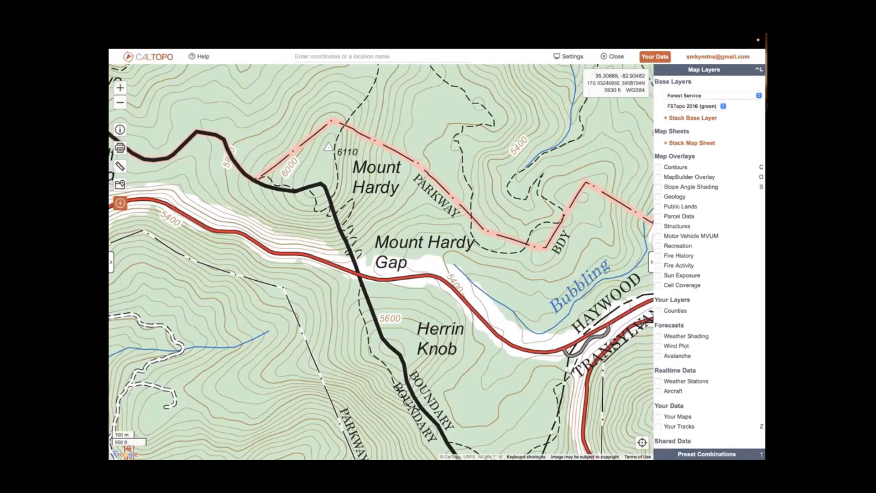
key(ctrl+l)
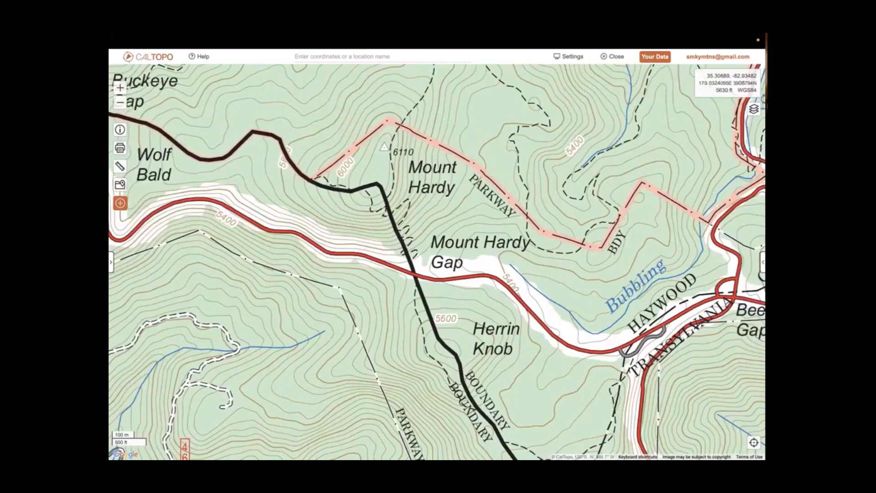
key(ctrl+l)
key(ctrl+o)
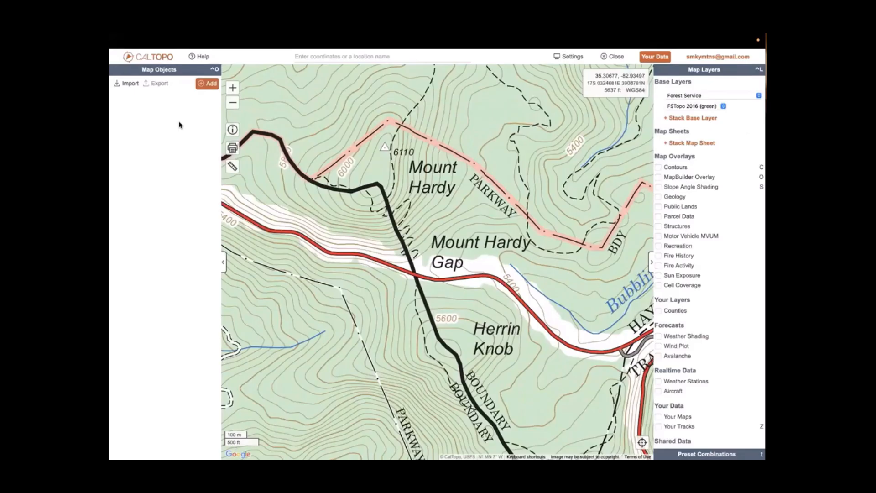
Review the map objects and custom layers that can be added, and check the sharing URL for the current map.
click(208, 84)
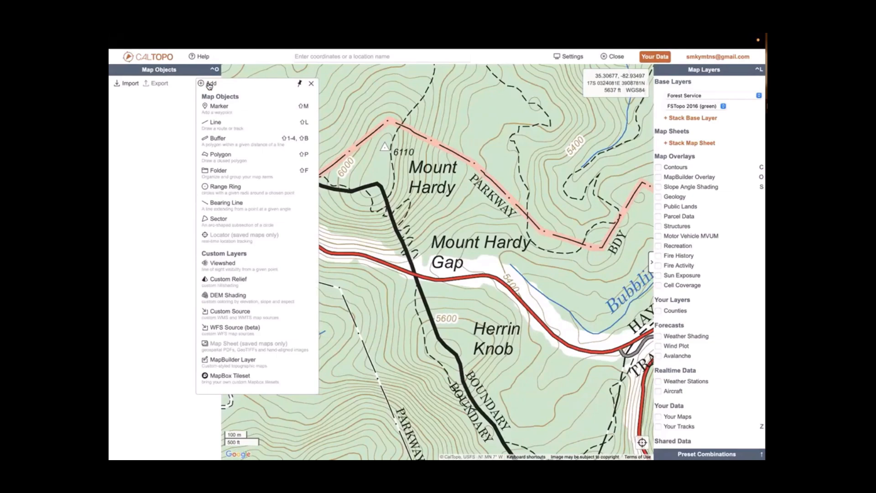
click(173, 109)
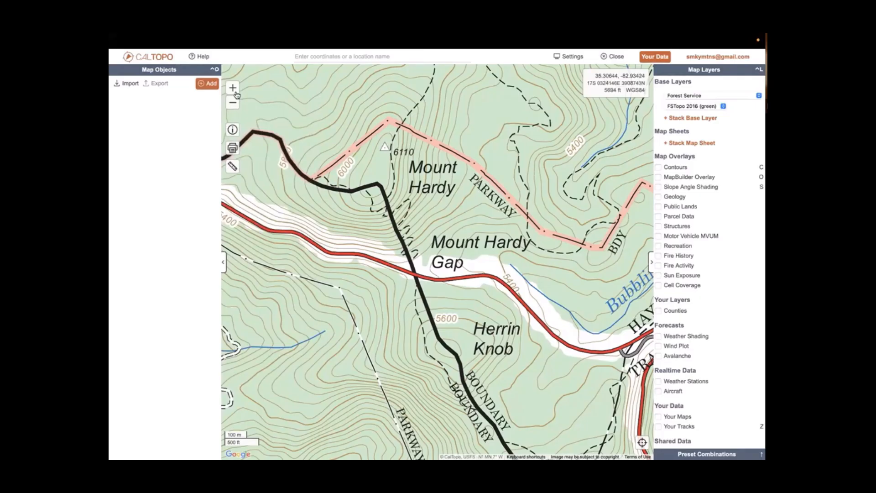
click(233, 130)
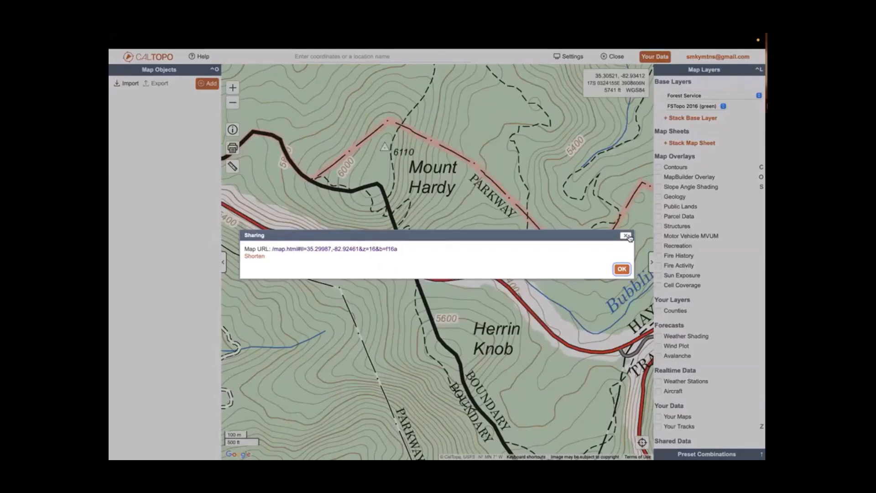
click(627, 236)
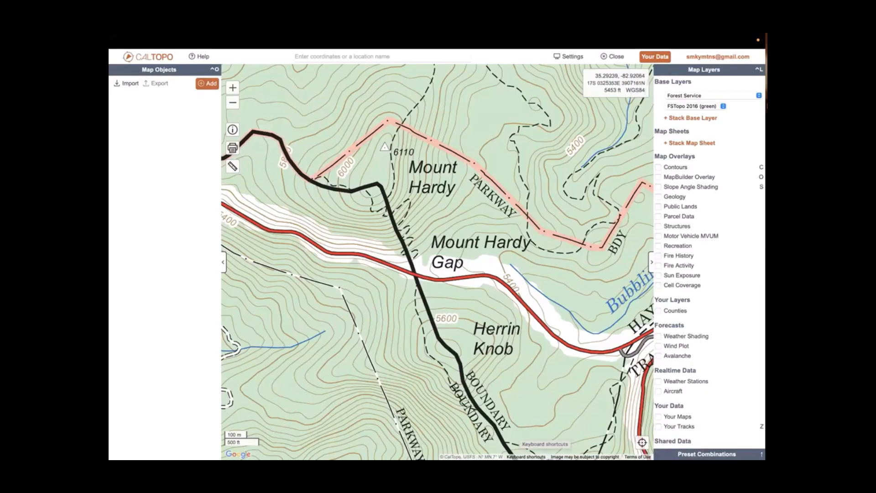
Review the map's list of keyboard shortcuts for moving, zooming and jumping, closing it and consulting it a second time.
click(526, 456)
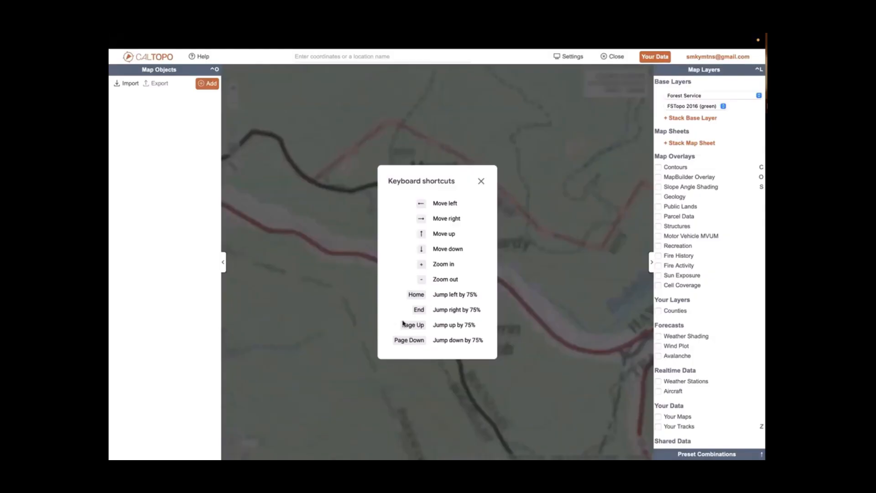
click(482, 181)
drag(466, 256, 454, 319)
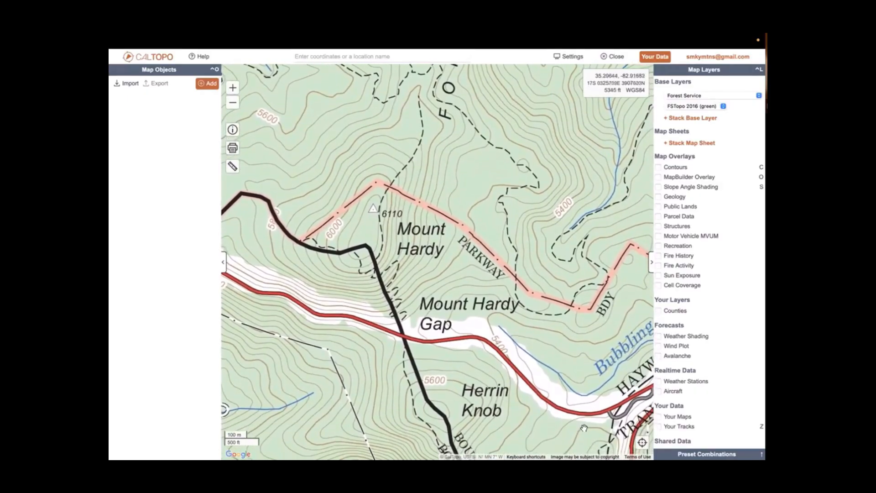
click(526, 457)
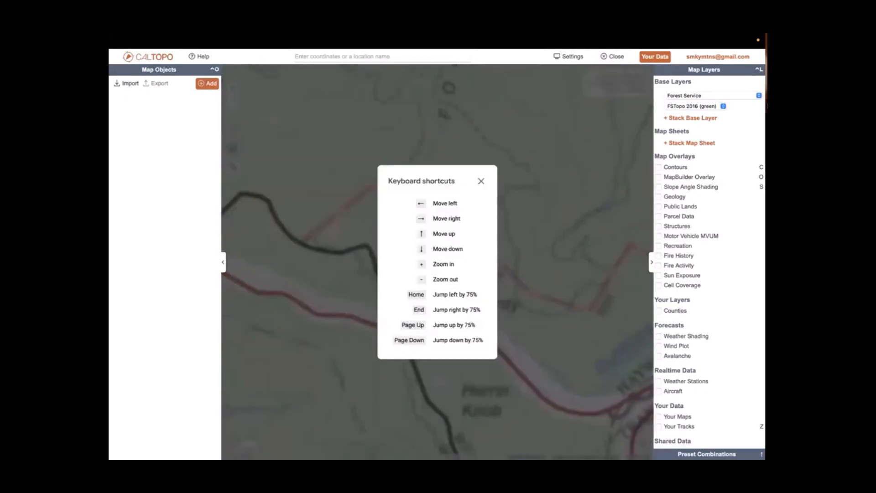
click(481, 182)
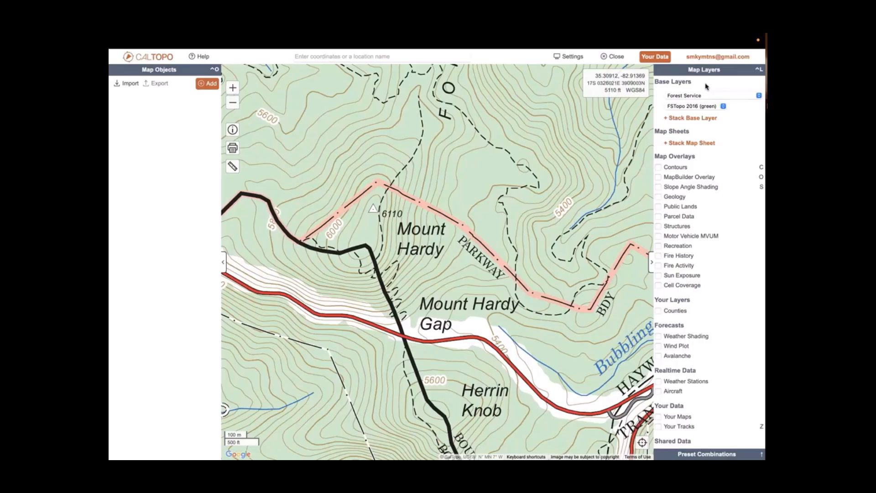
Switch the base layer to MapBuilder Topo and review the other available base layers.
click(721, 95)
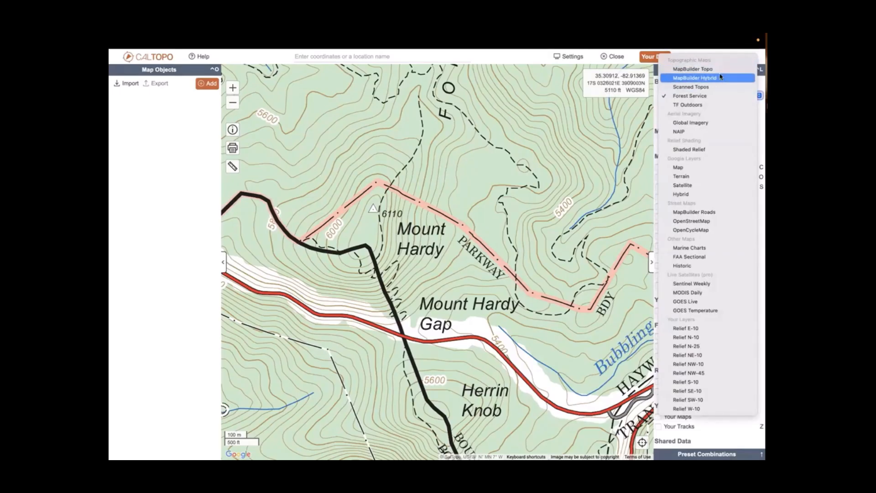
click(723, 72)
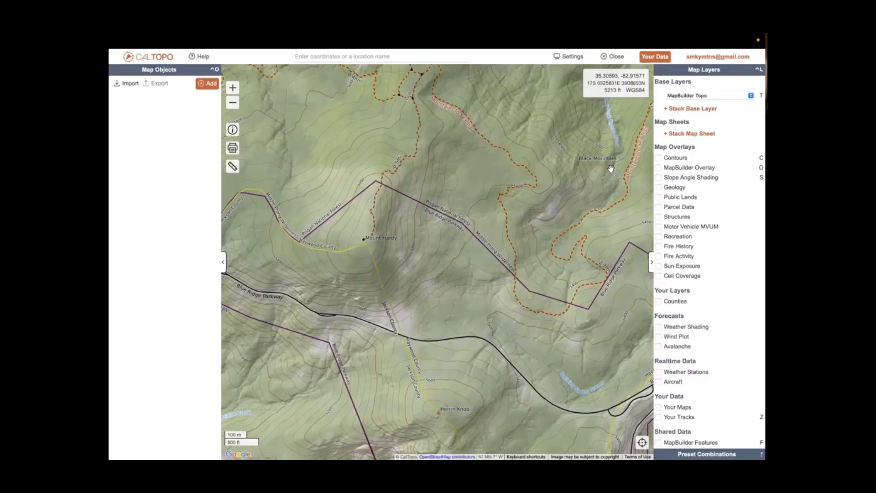
click(715, 97)
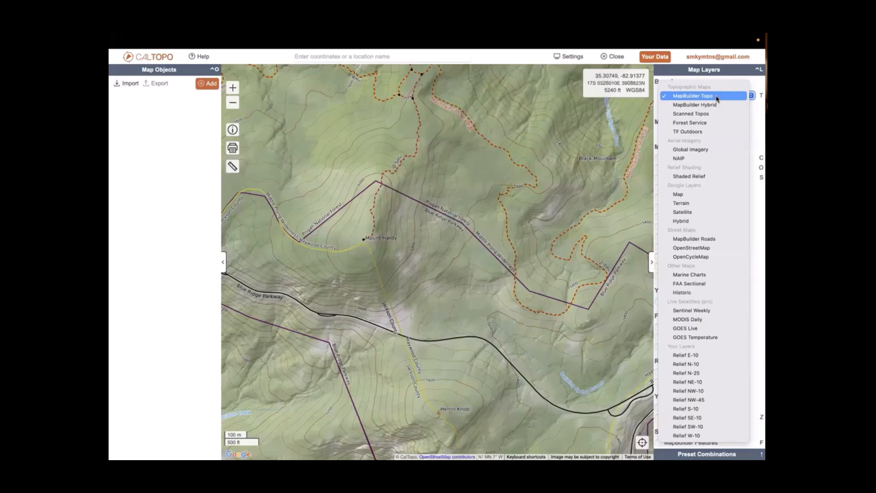
click(594, 176)
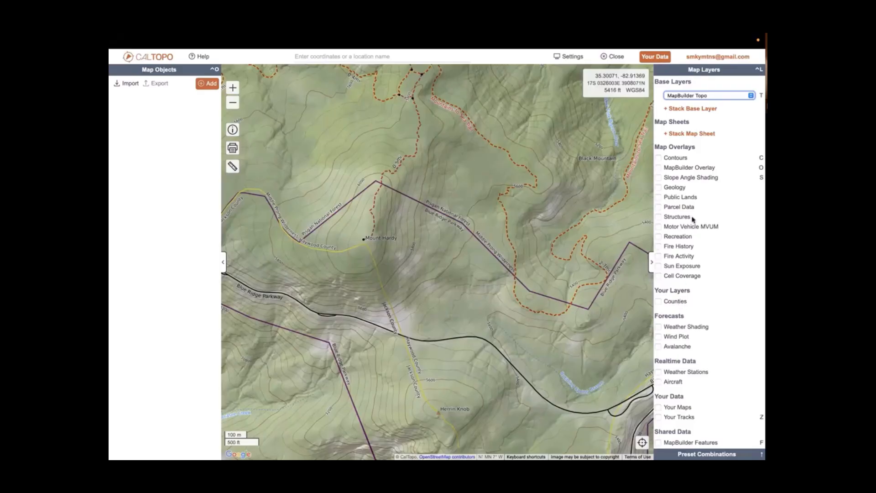
click(724, 97)
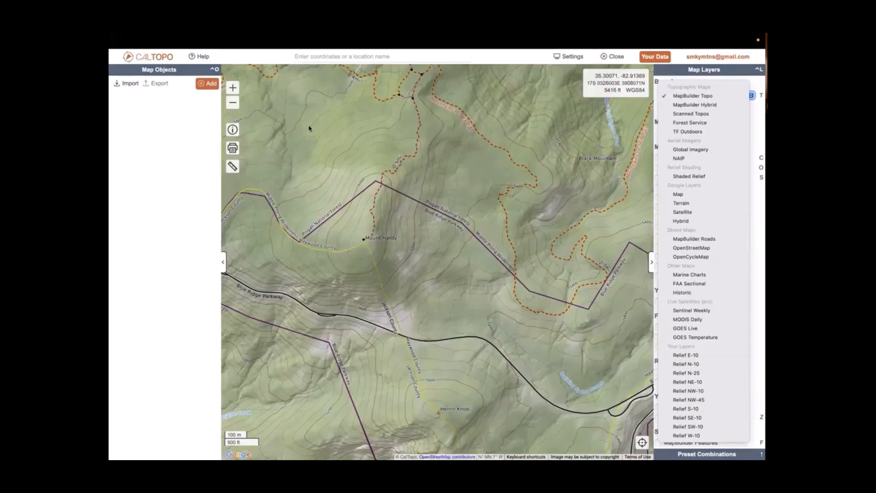
Examine MapBuilder Topo's detail at regional and close-up scales, including the trails, contours and boundaries around Mount Hardy.
click(233, 103)
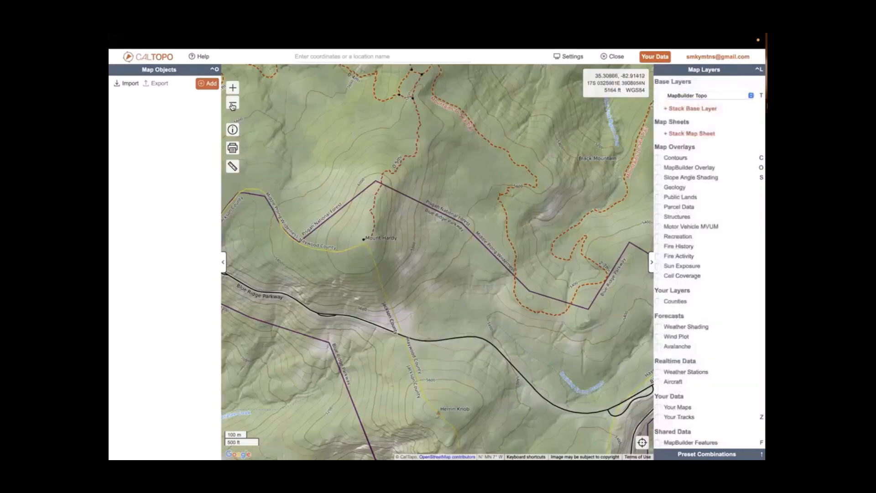
click(233, 105)
click(232, 107)
click(232, 106)
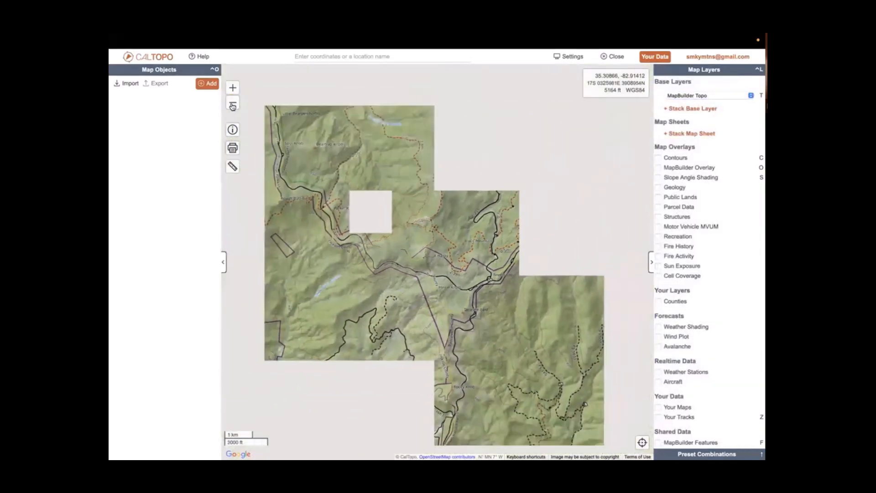
click(233, 106)
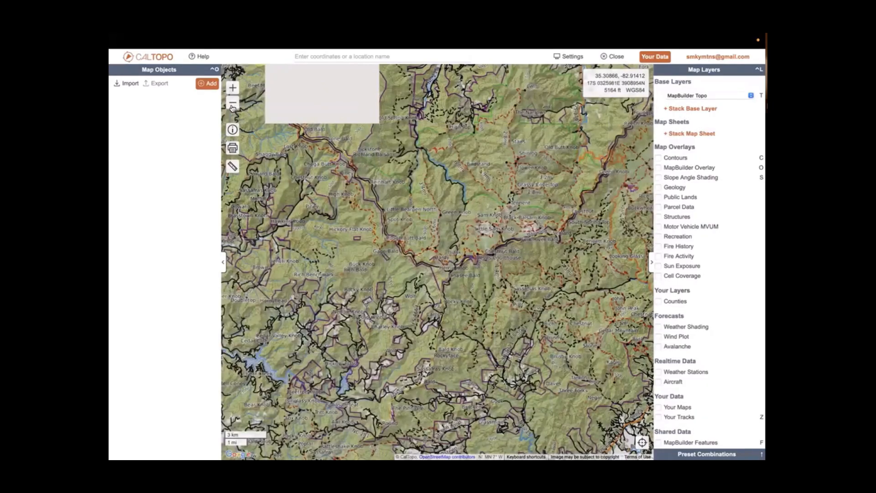
click(233, 89)
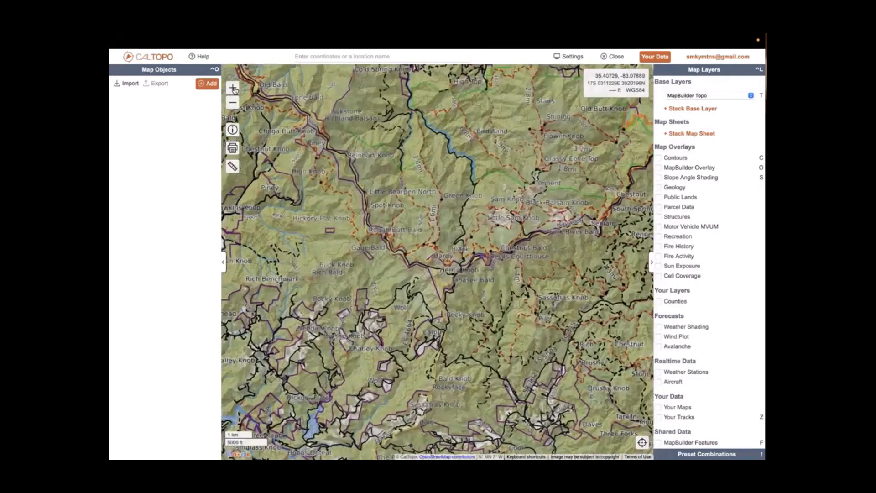
click(234, 90)
click(233, 89)
click(233, 89)
click(234, 89)
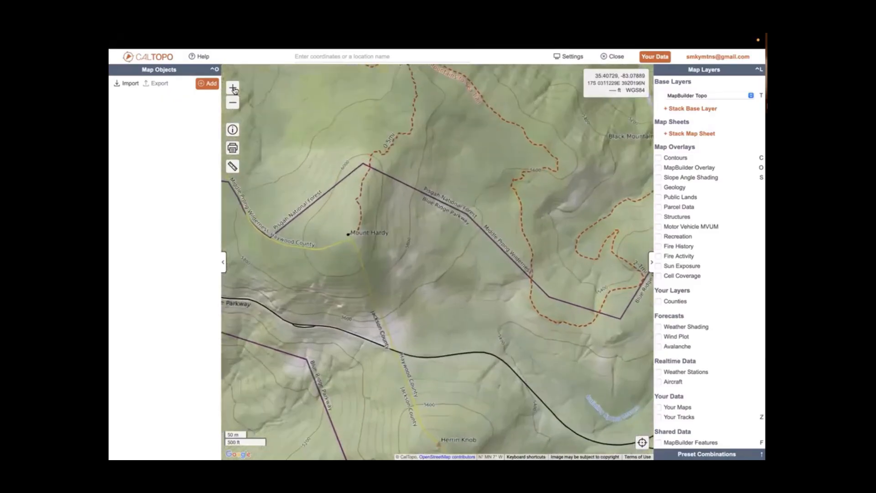
click(233, 89)
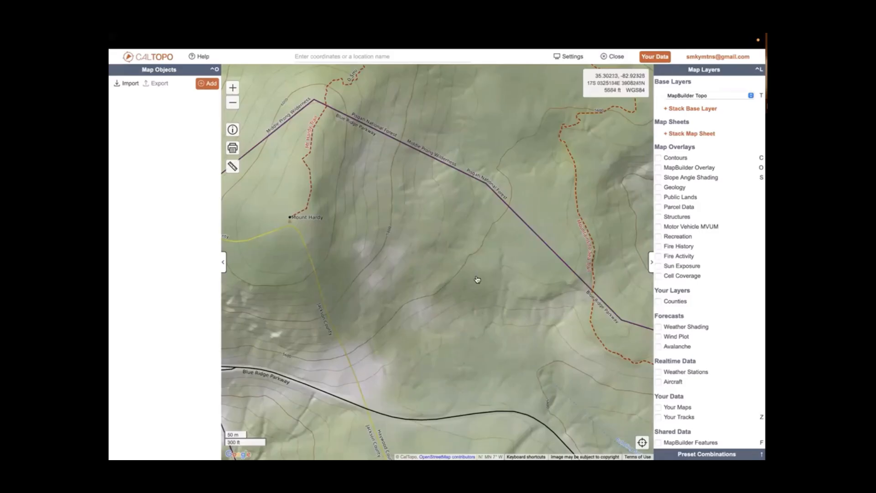
drag(551, 297, 519, 265)
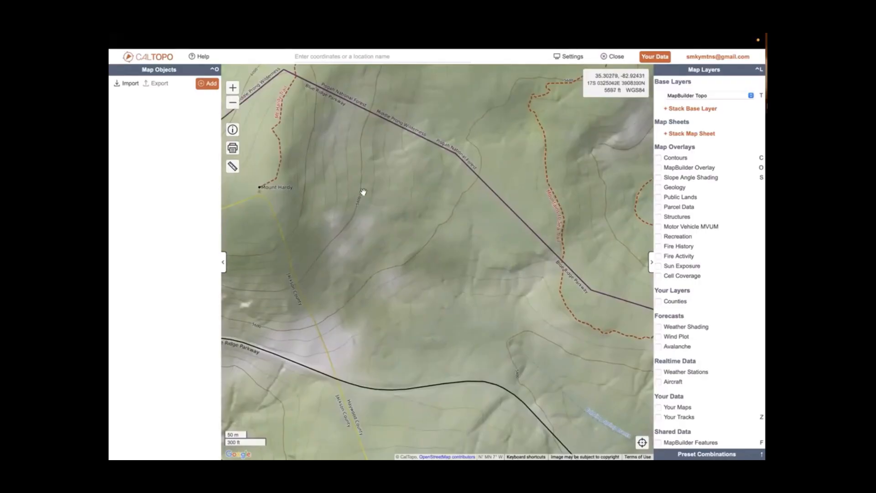
drag(477, 131, 519, 354)
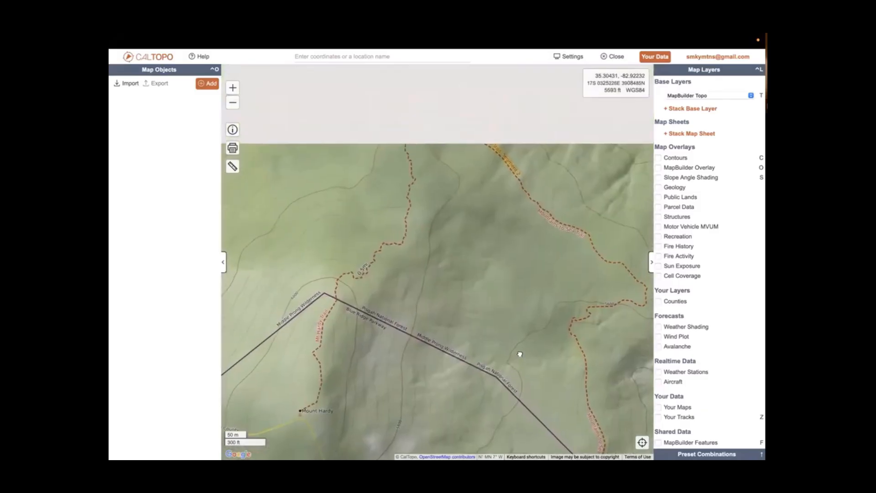
Switch the base layer to MapBuilder Hybrid to view it, and change it to Scanned Topos.
click(727, 96)
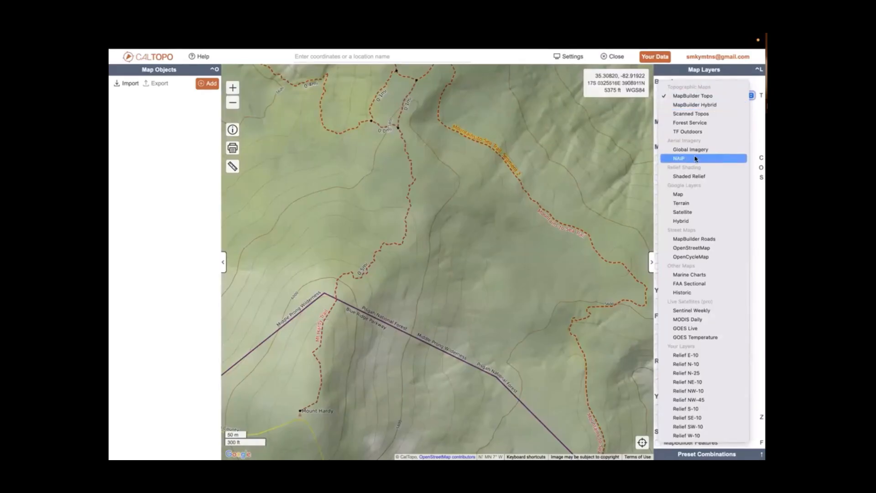
click(718, 104)
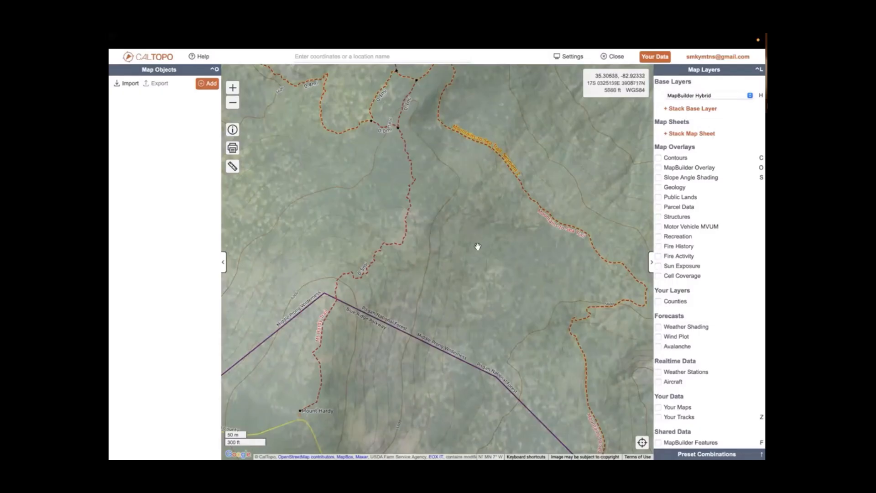
click(702, 97)
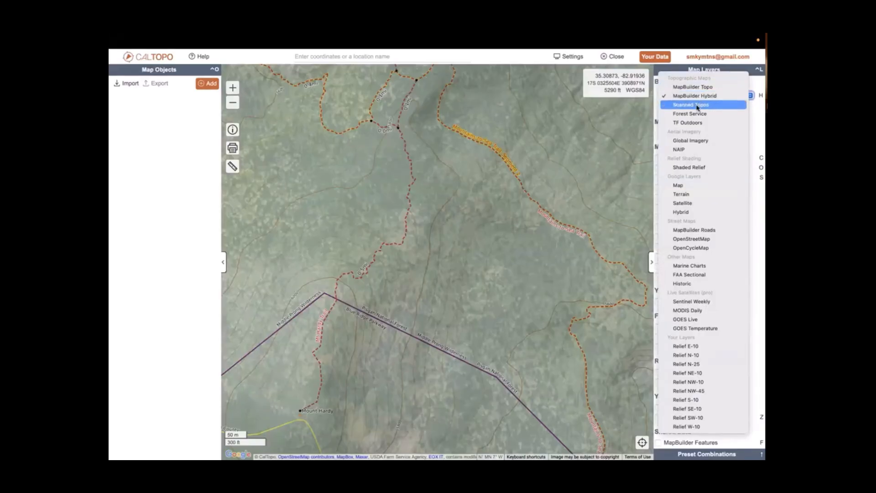
click(697, 106)
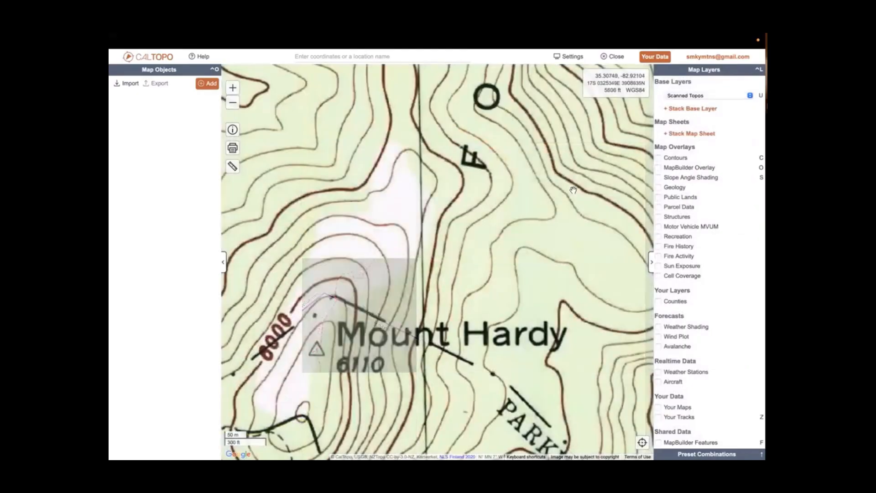
Examine the Scanned Topos layer around Mount Hardy at close-up, local and regional scales, including its contours, place names and map sheet boundaries.
click(234, 103)
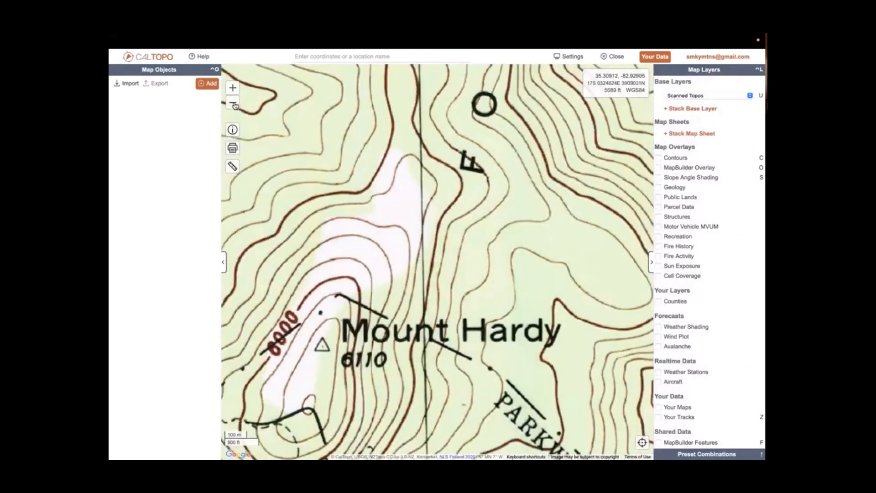
click(233, 104)
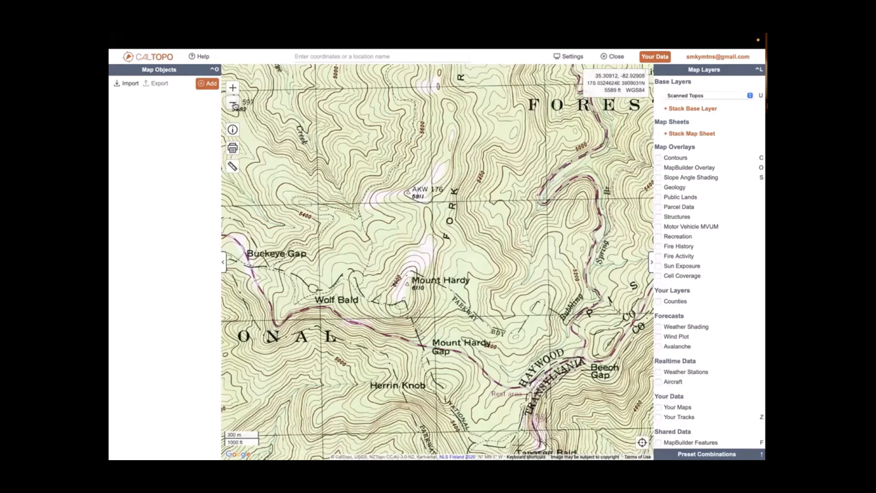
click(233, 104)
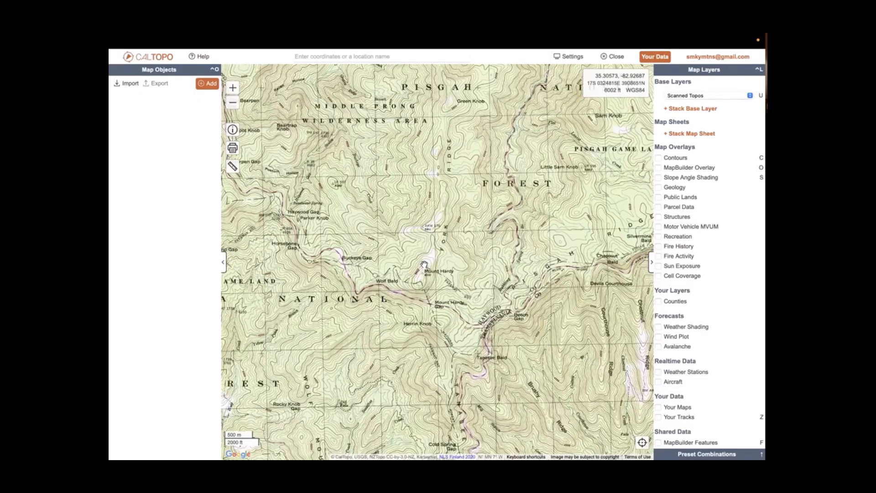
click(234, 88)
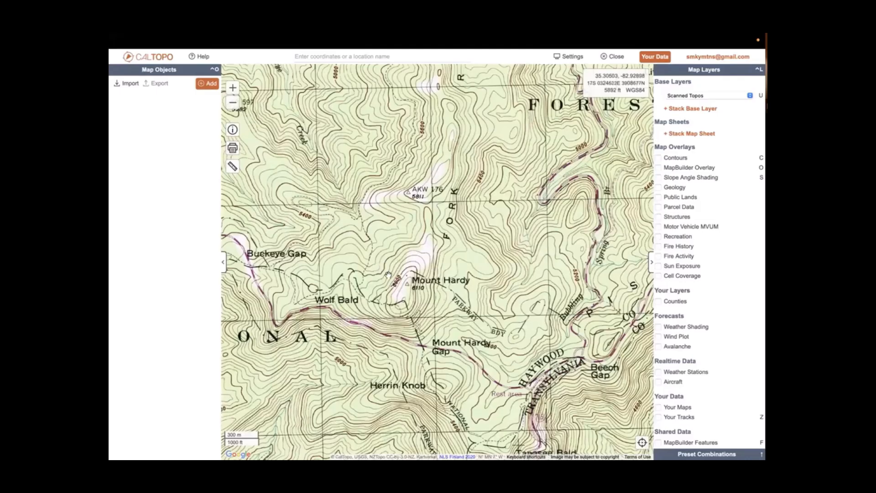
drag(386, 276, 428, 281)
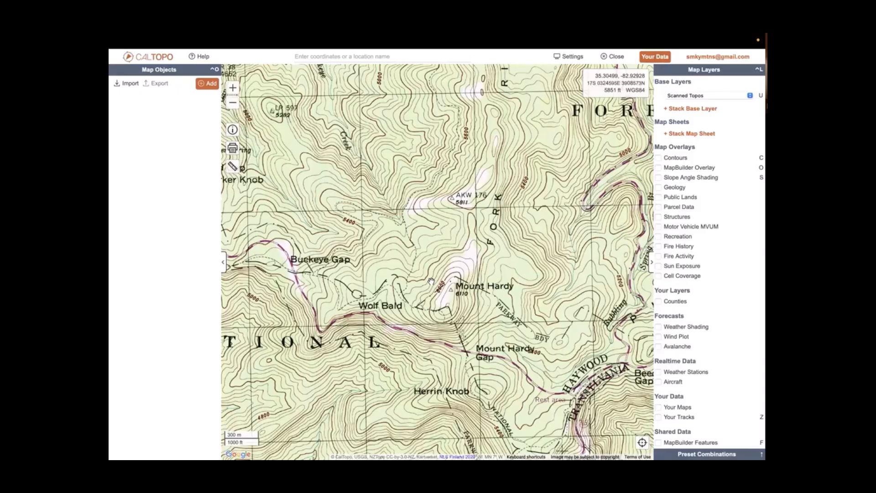
click(233, 103)
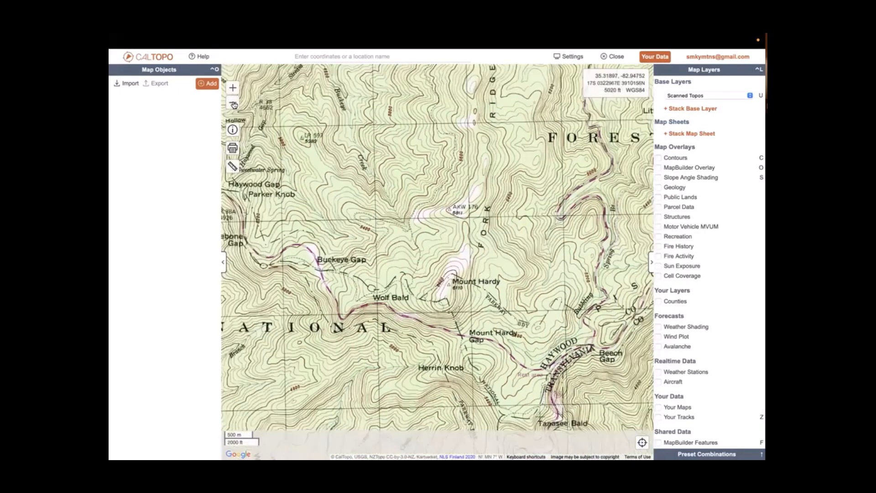
click(233, 104)
click(233, 104)
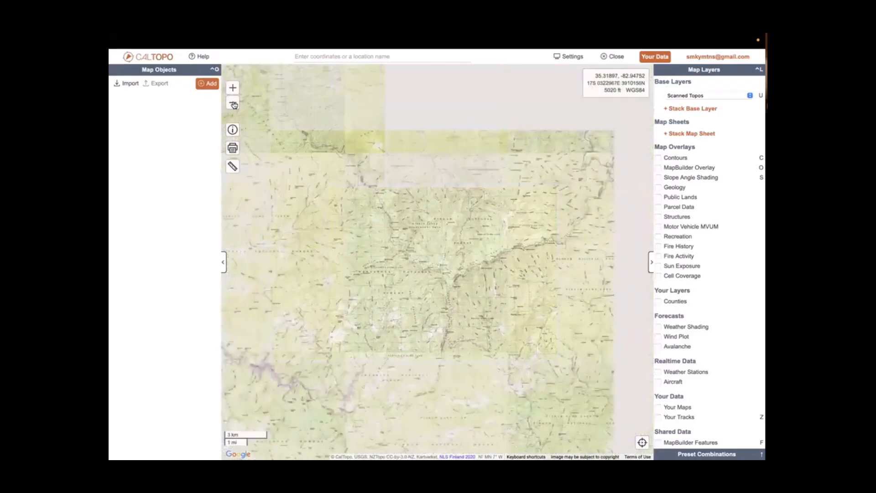
click(233, 104)
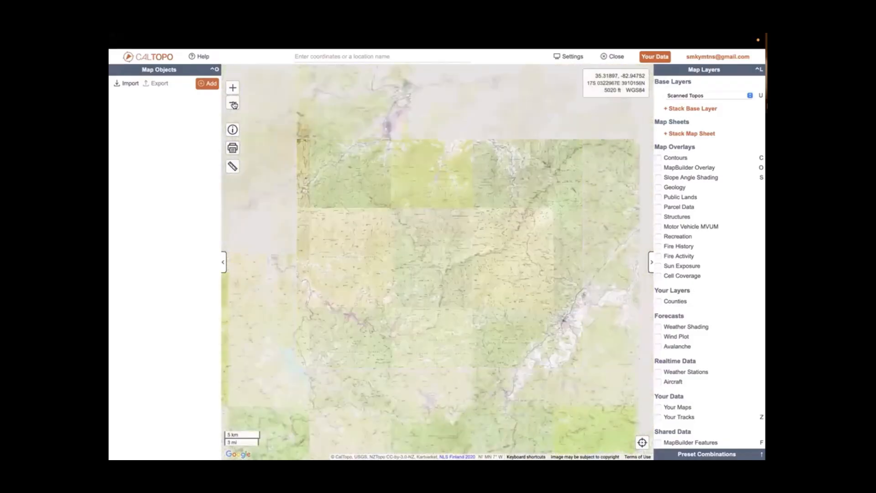
click(233, 104)
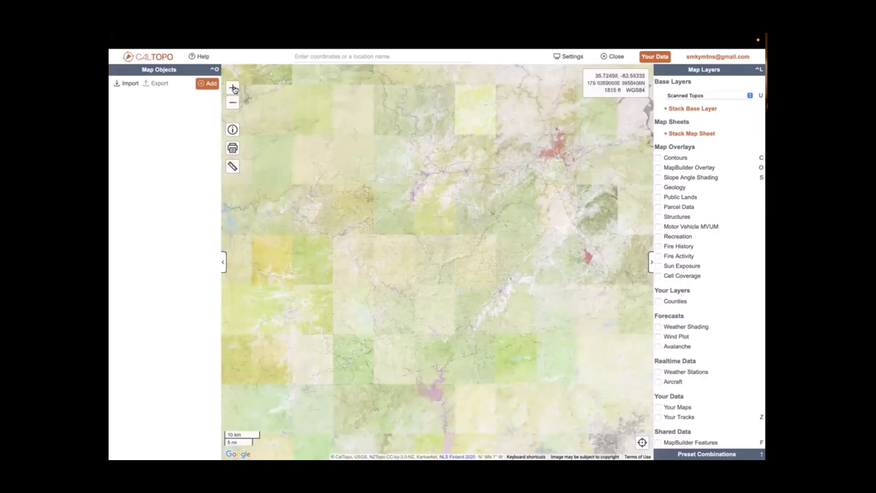
click(233, 88)
click(233, 88)
click(233, 88)
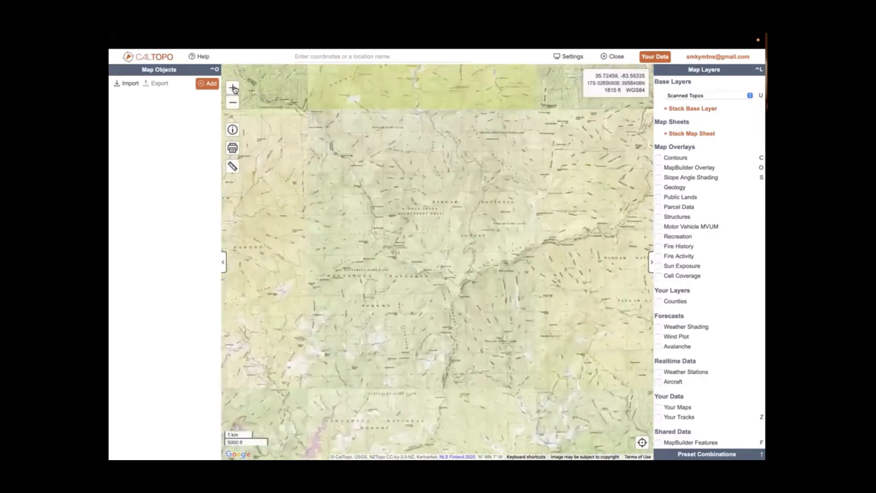
click(234, 88)
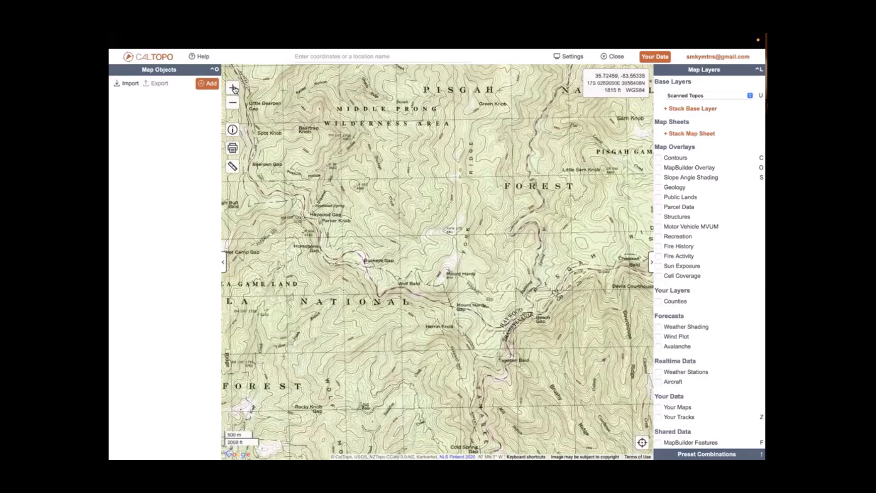
click(233, 88)
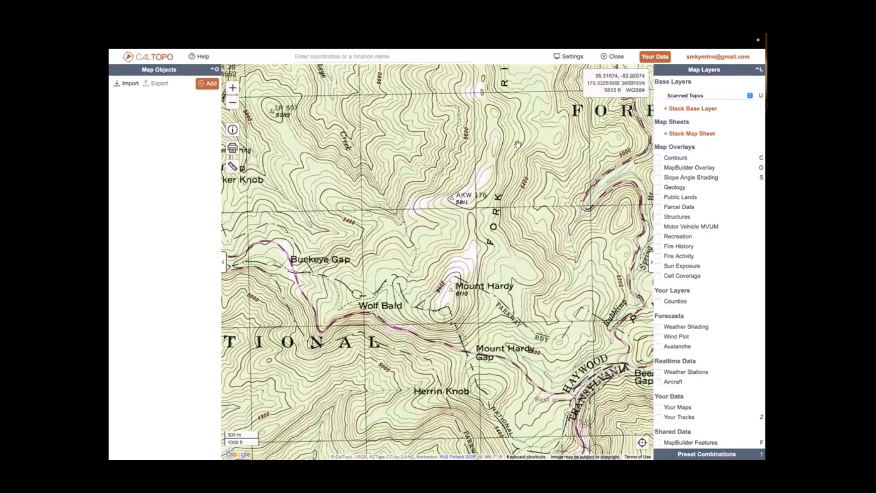
Switch the base layer to Forest Service and inspect the roads, trails and creeks around and south of Mount Hardy.
click(693, 96)
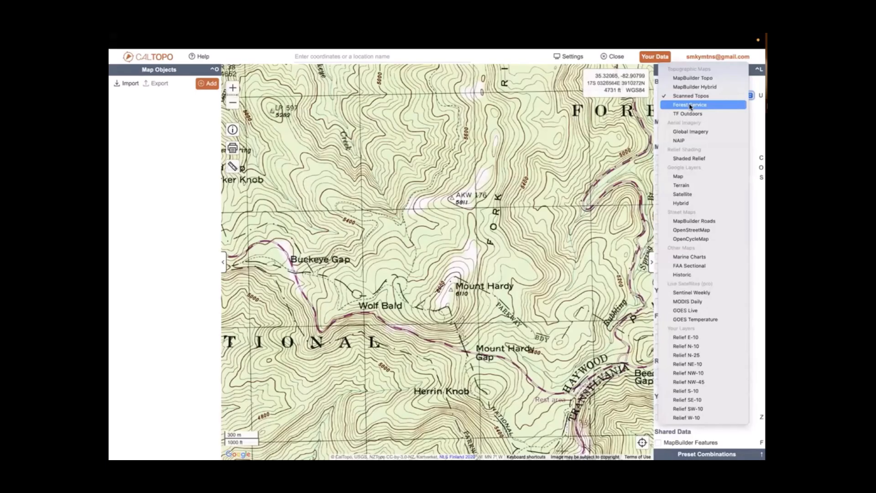
click(691, 105)
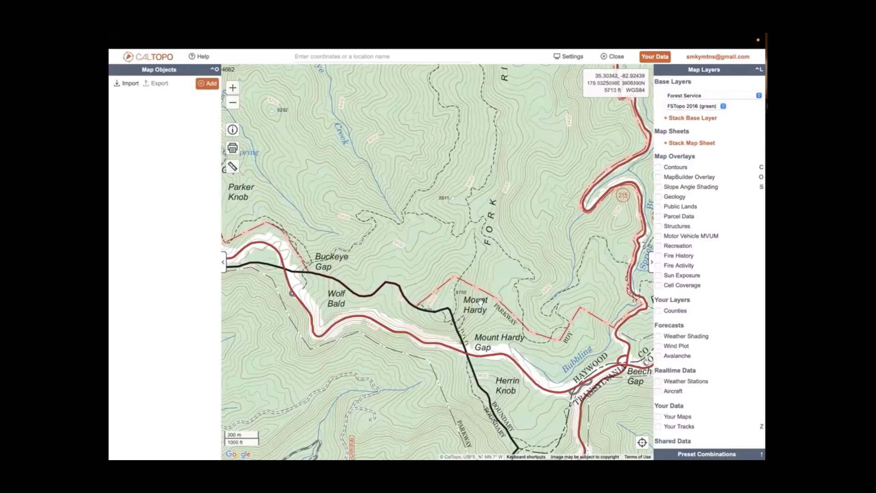
drag(480, 304, 512, 251)
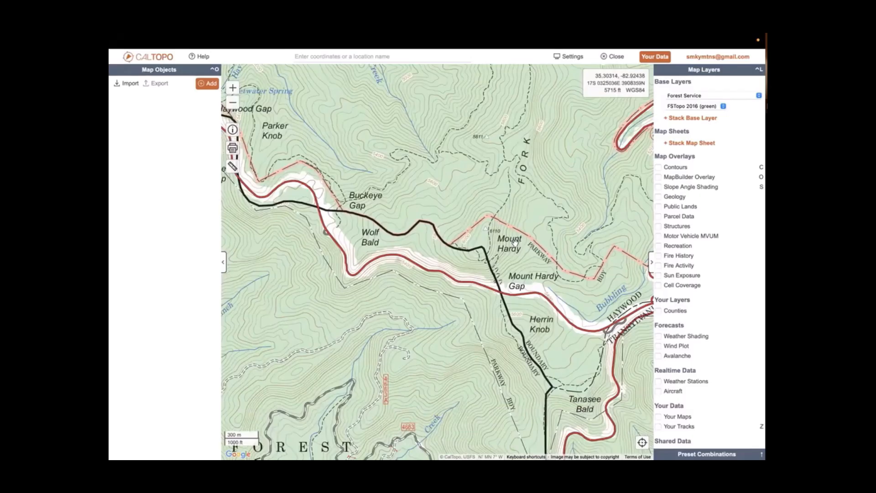
drag(431, 351, 509, 135)
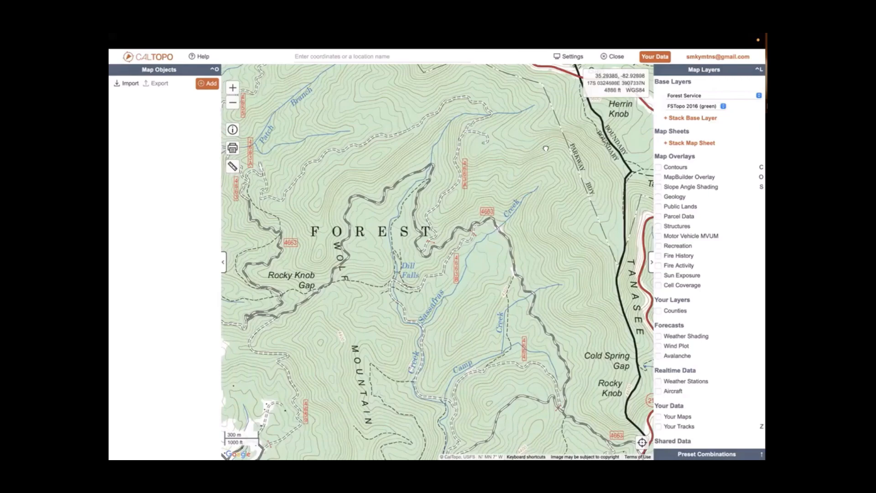
drag(510, 199, 429, 402)
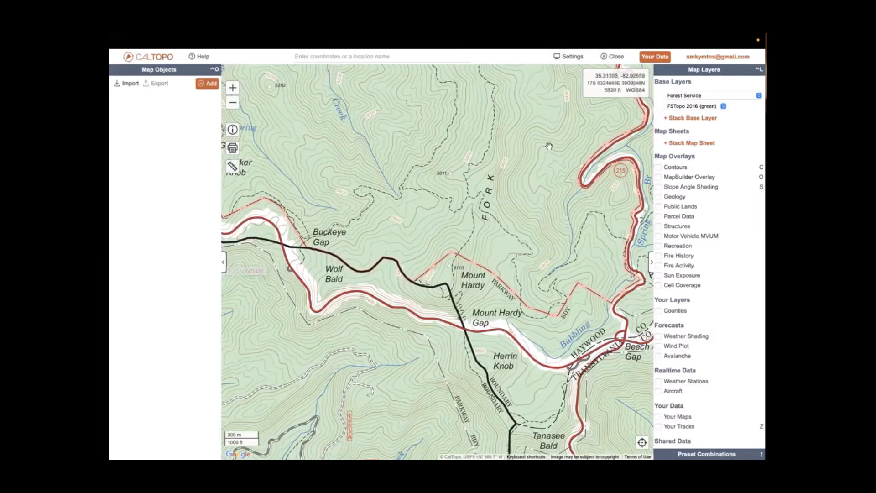
Set the Forest Service map version to FSTopo 2016 (white) and view it at a wider scale.
click(719, 107)
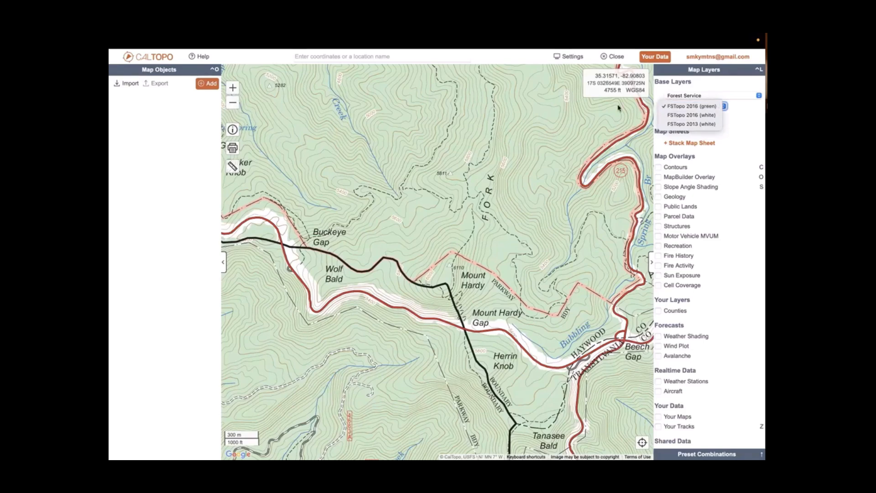
click(679, 116)
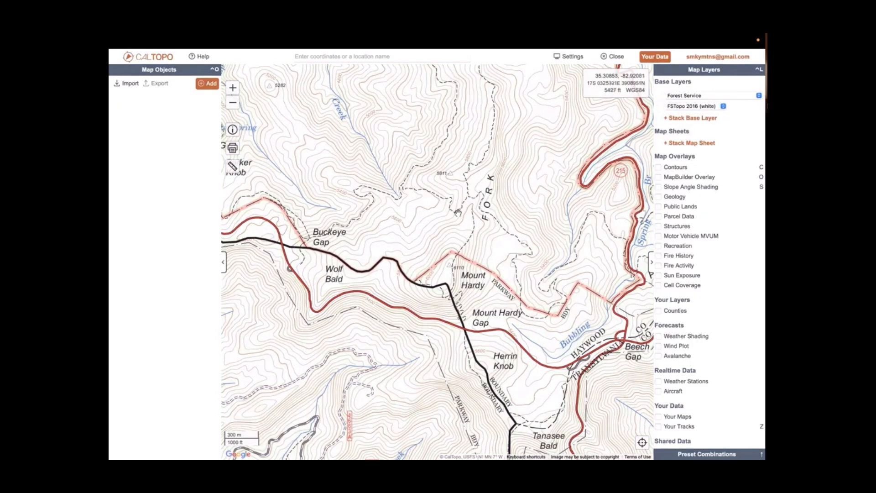
click(234, 105)
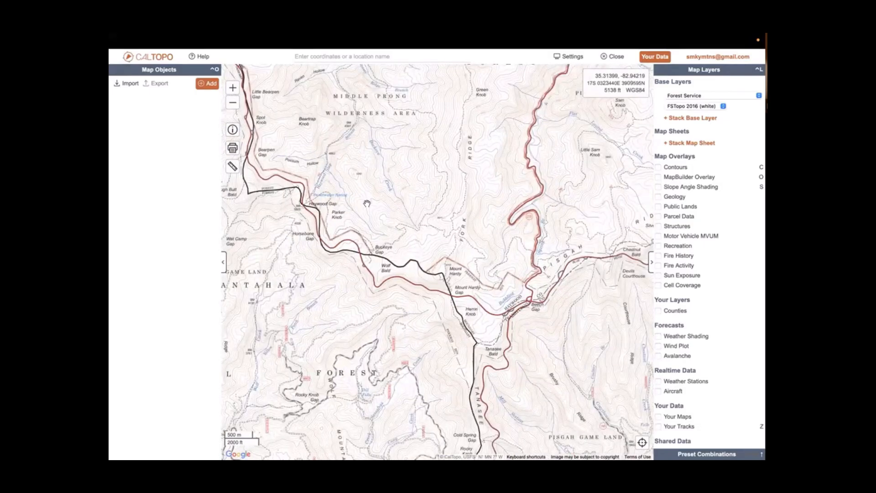
Change the Forest Service map version to FSTopo 2013 (white) and compare its labels and contours at wide and close scales.
click(687, 108)
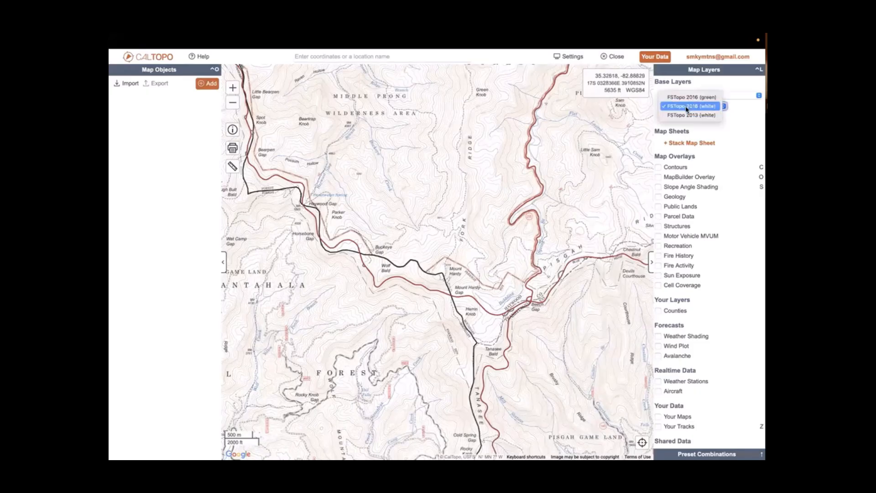
click(687, 116)
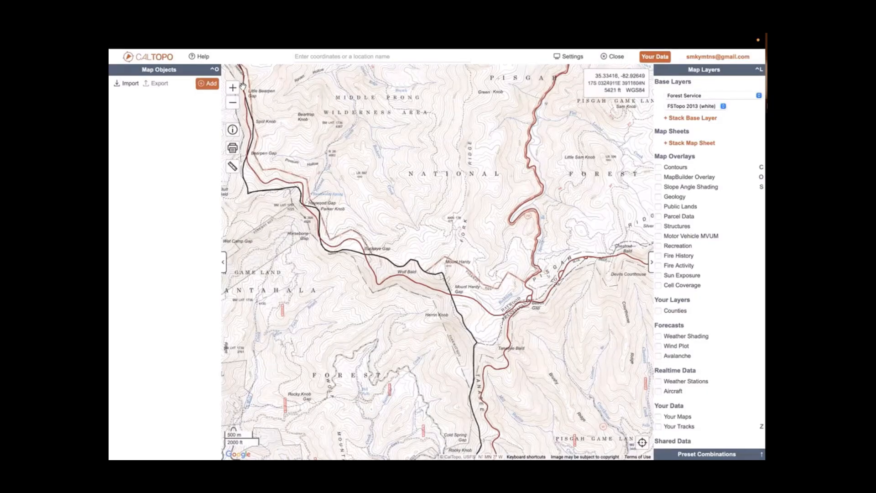
click(233, 103)
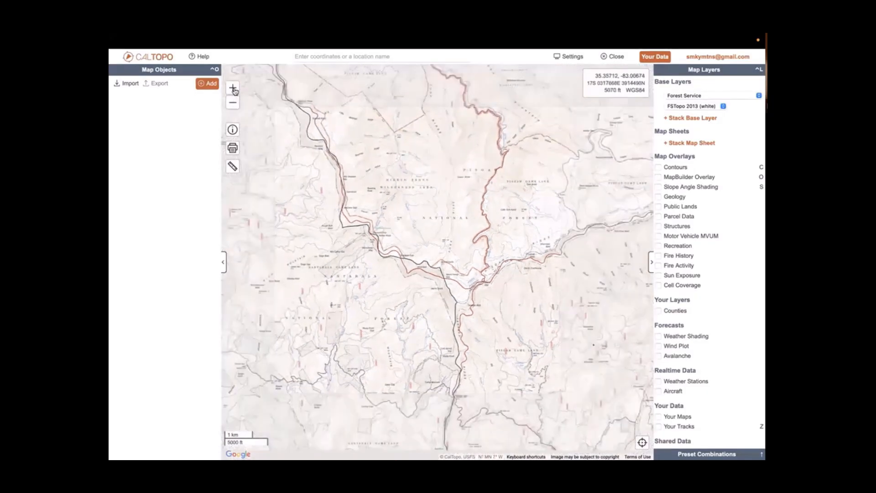
click(233, 88)
click(234, 89)
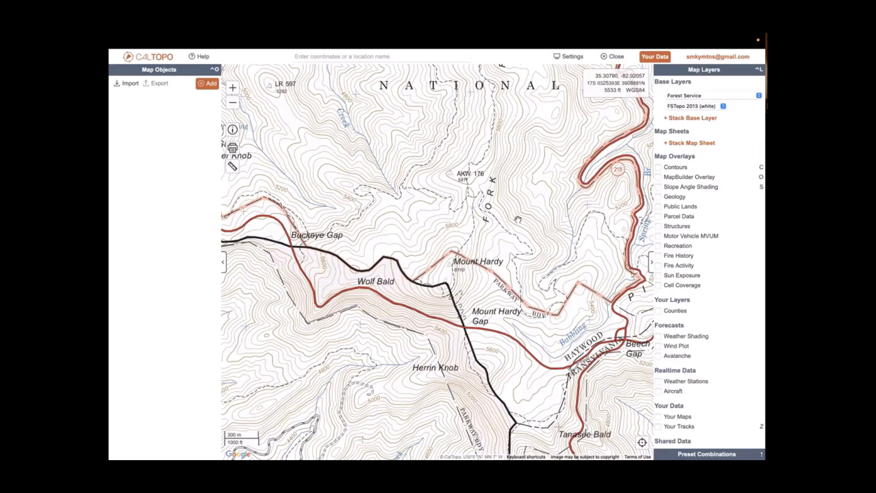
Switch the base layer to TF Outdoors and inspect the trails east of Mount Hardy, including the Art Loeb Trail and Mountains-to-Sea Trail.
click(716, 95)
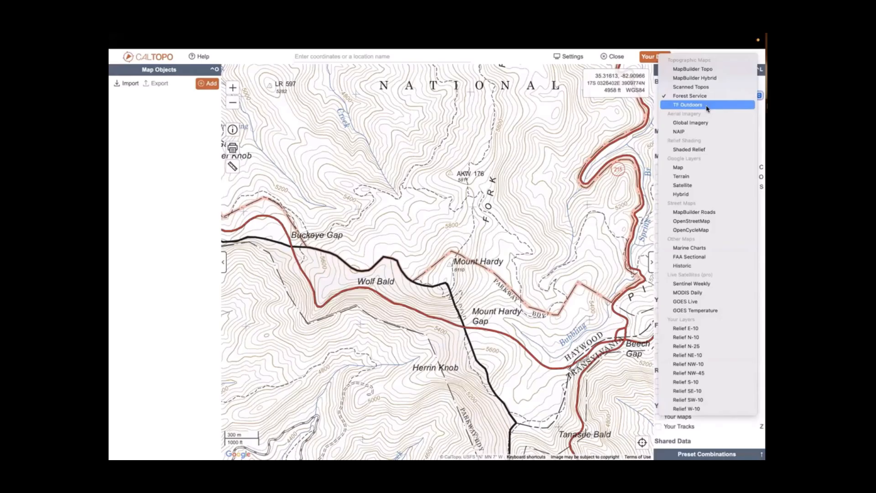
click(707, 105)
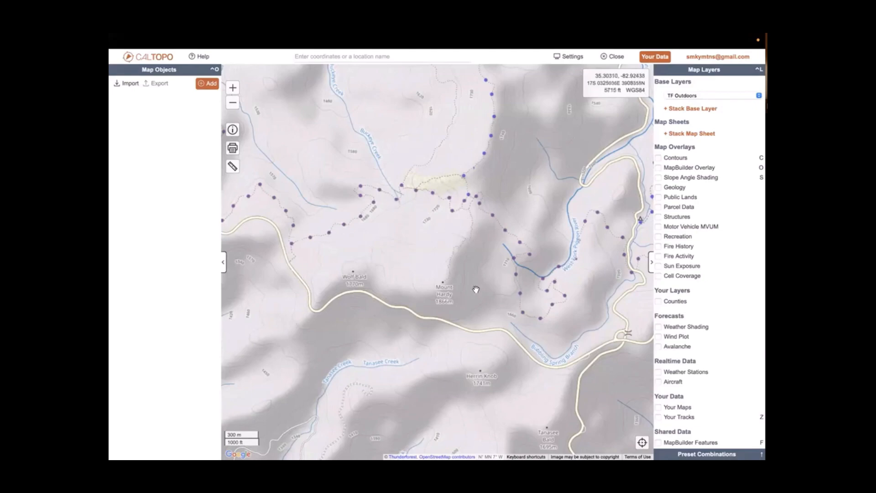
drag(485, 263, 275, 258)
drag(471, 228, 219, 353)
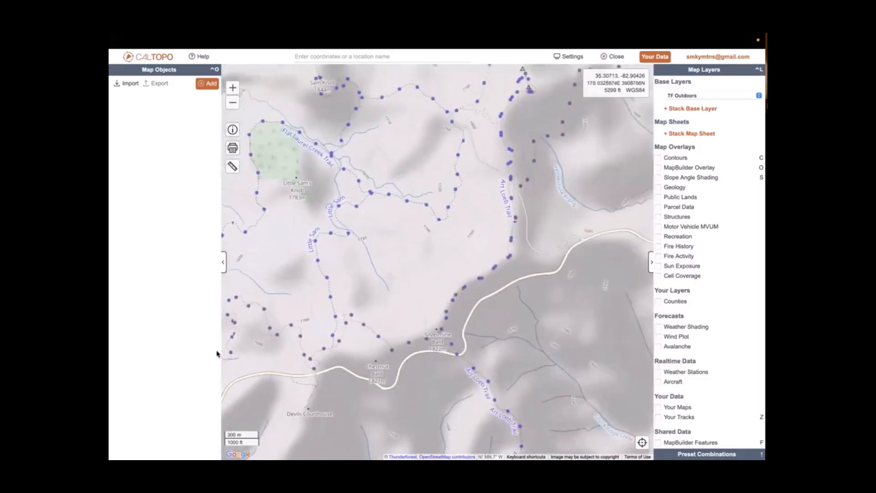
drag(365, 258, 320, 352)
scroll(427, 215, up, 2)
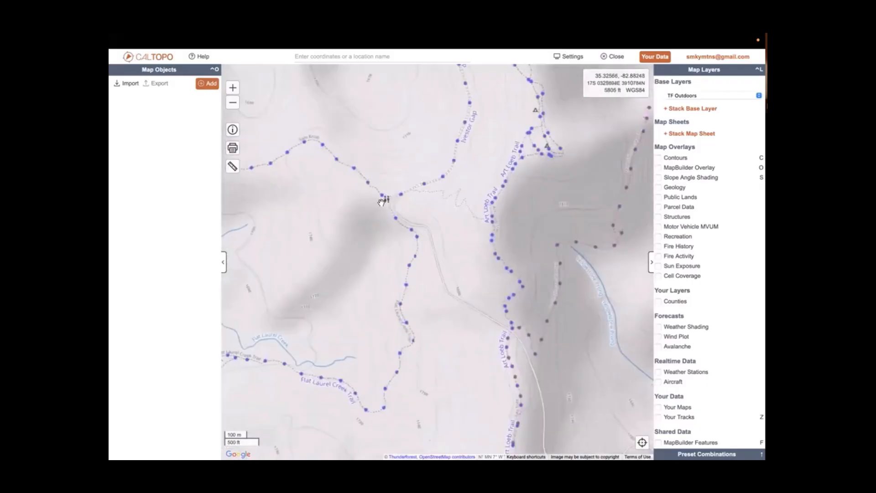
drag(470, 190, 433, 211)
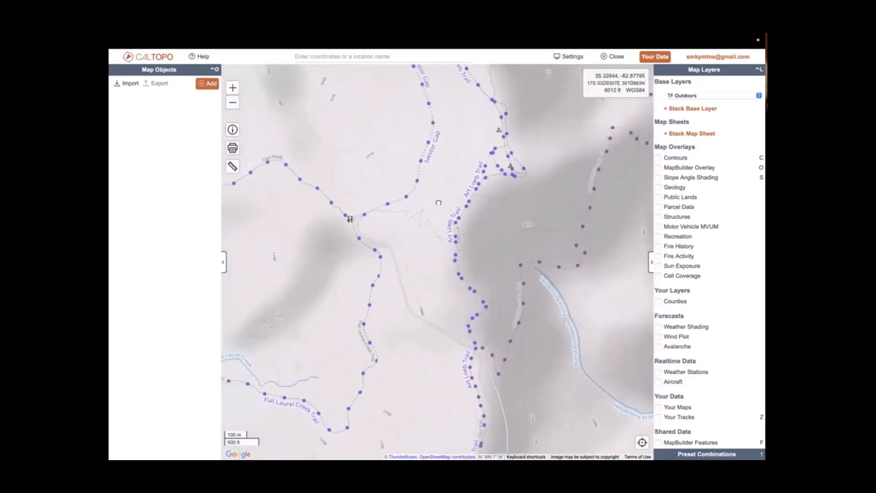
drag(445, 246, 253, 167)
drag(624, 286, 329, 298)
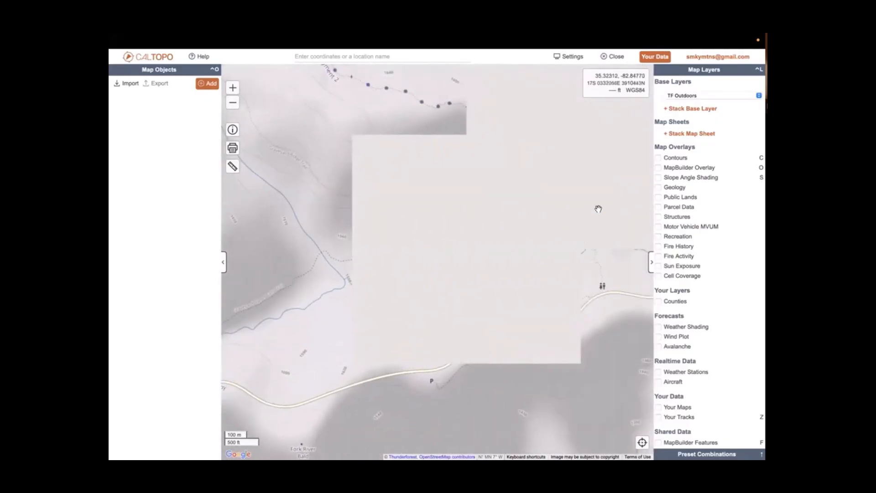
drag(621, 228, 633, 390)
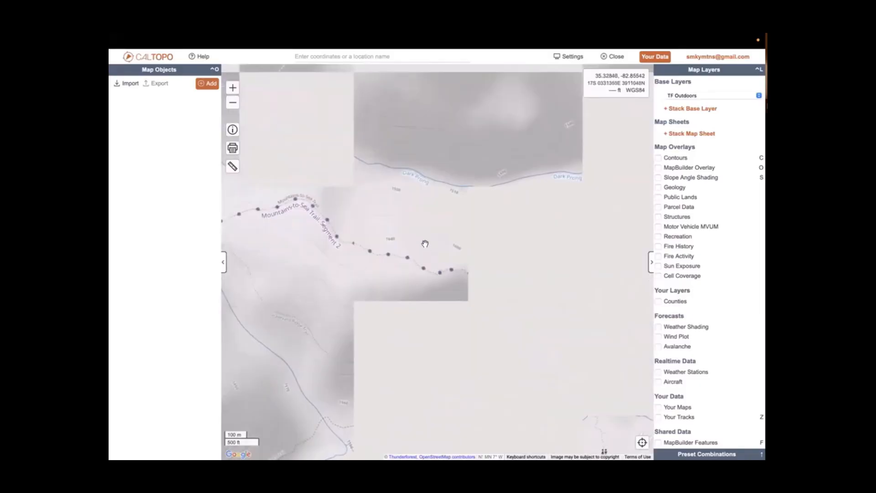
Examine the Ivestor Gap, Art Loeb, Flat Laurel Creek and Little Sam trails in TF Outdoors, continuing southwest to Beech Gap and Mount Hardy.
drag(425, 243, 625, 355)
drag(366, 246, 520, 344)
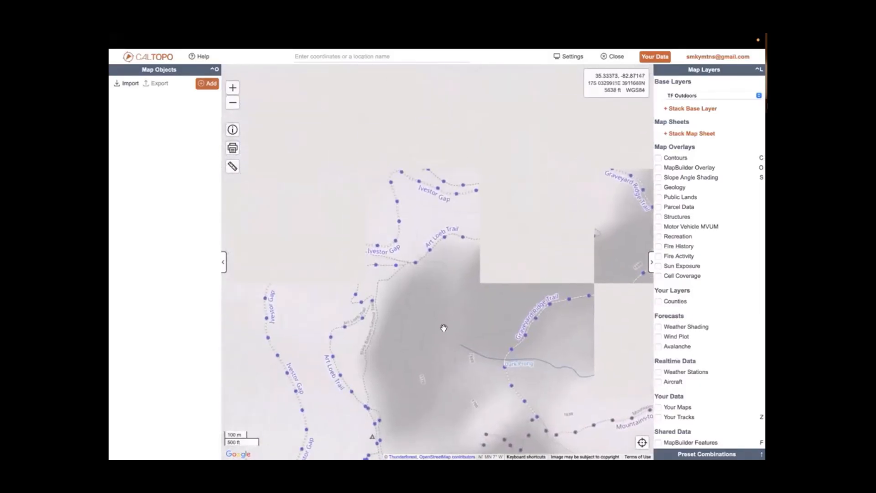
drag(444, 327, 528, 133)
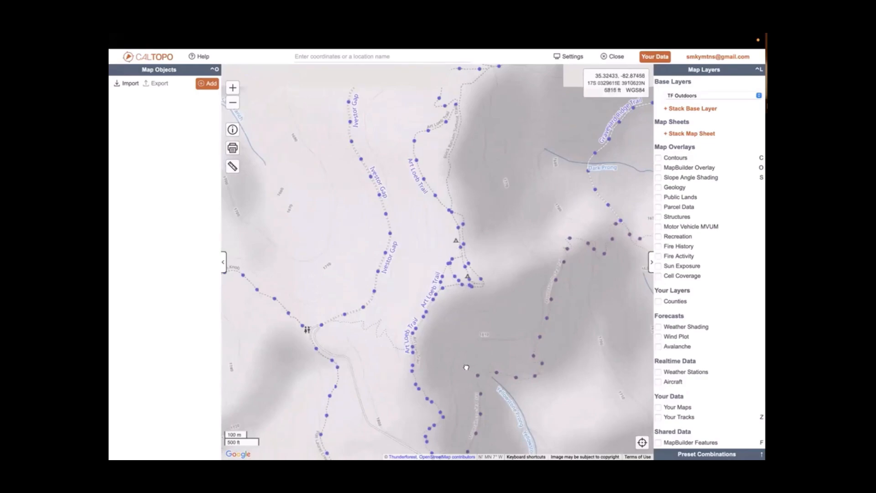
drag(466, 366, 540, 230)
drag(604, 129, 610, 110)
drag(378, 294, 475, 162)
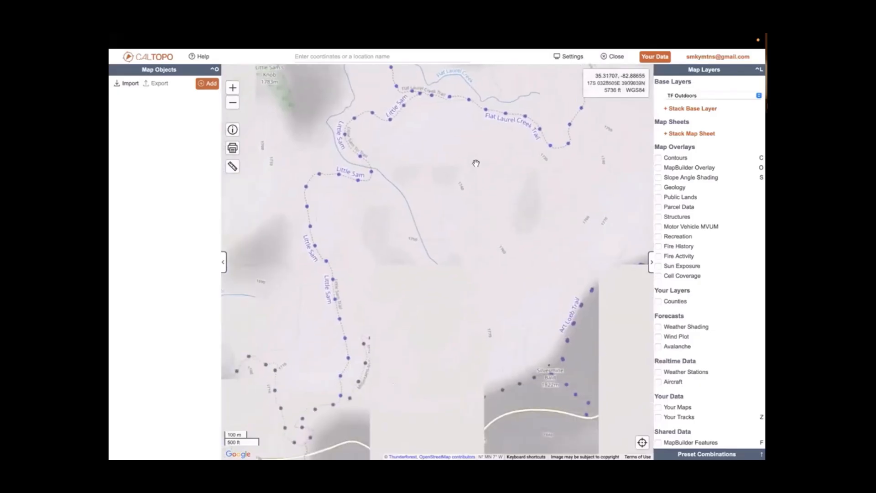
drag(429, 243, 550, 141)
drag(434, 277, 576, 209)
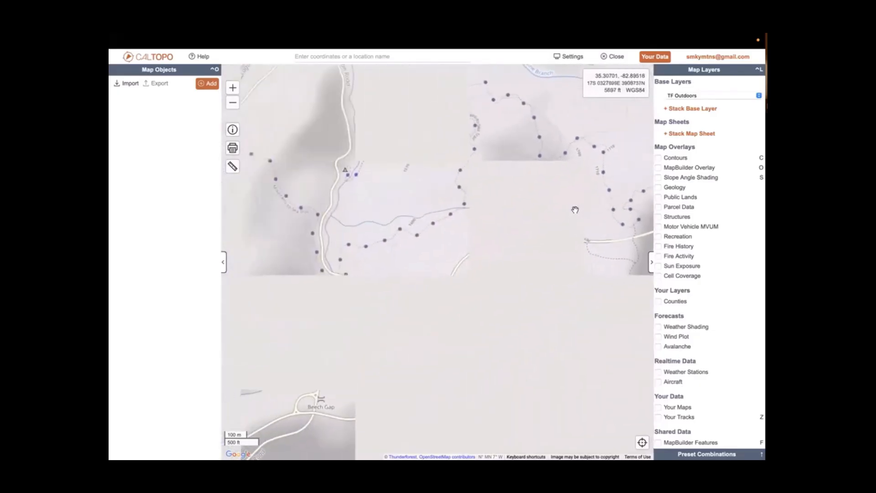
drag(443, 272, 625, 200)
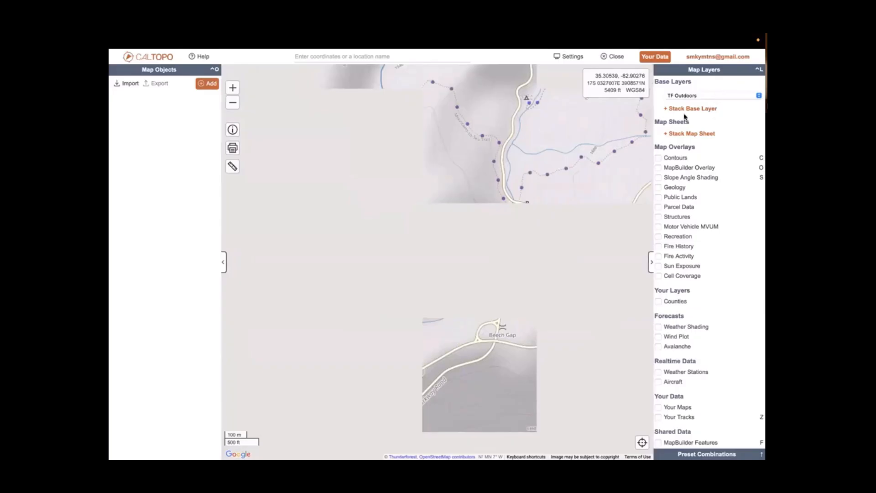
click(233, 103)
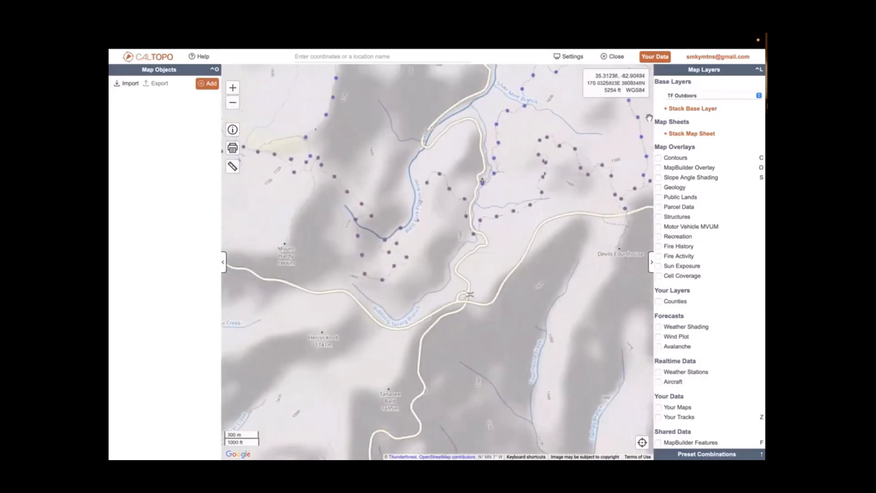
Switch the base layer to Global Imagery and inspect the winding road north of Beech Gap and the clearing west of it.
click(709, 96)
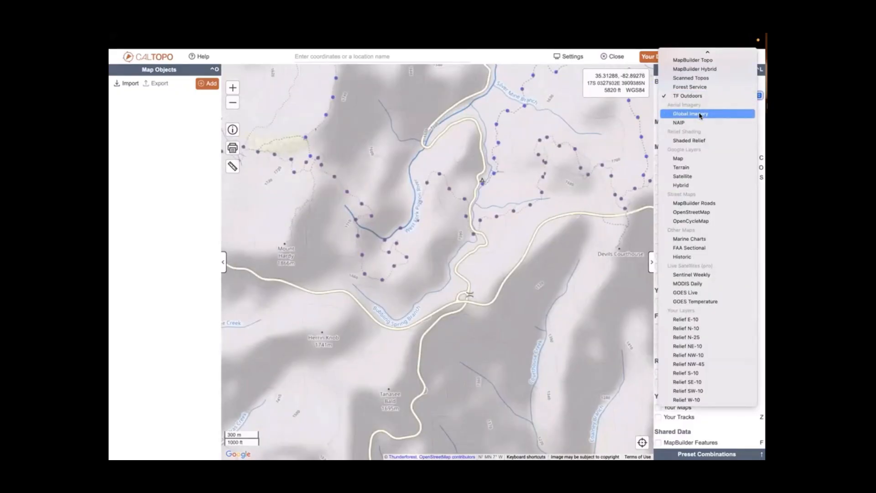
click(700, 115)
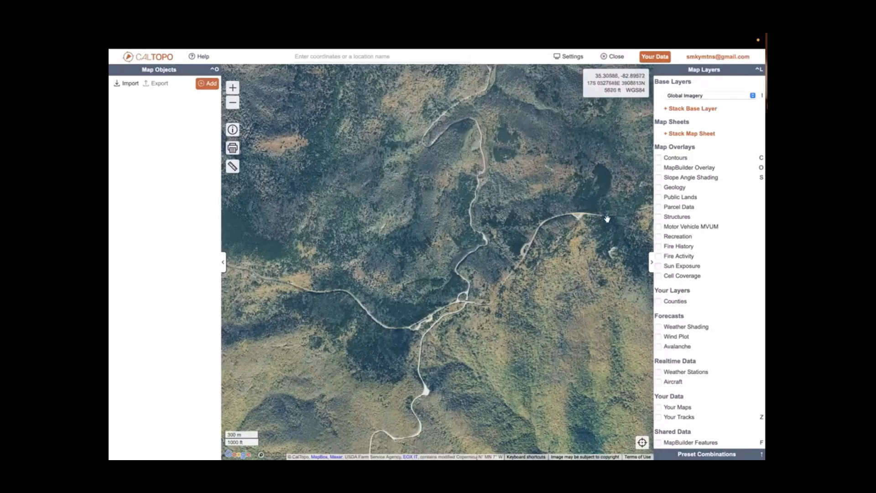
scroll(530, 184, up, 2)
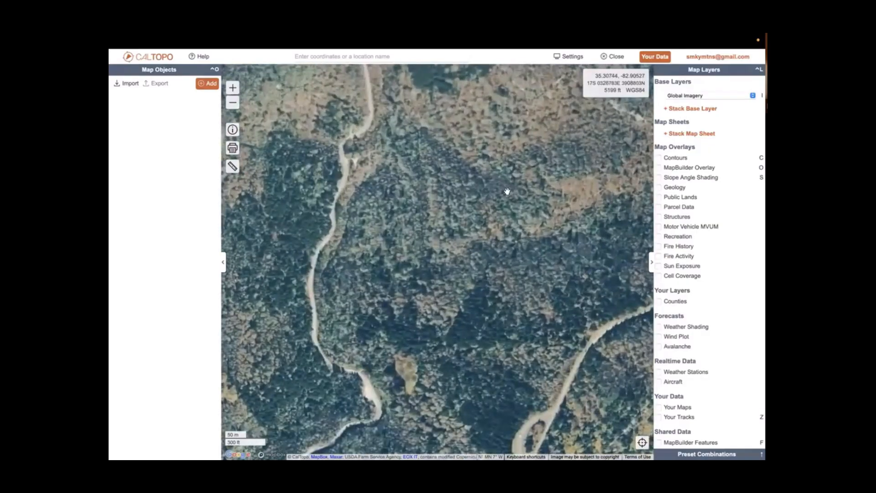
scroll(405, 192, up, 1)
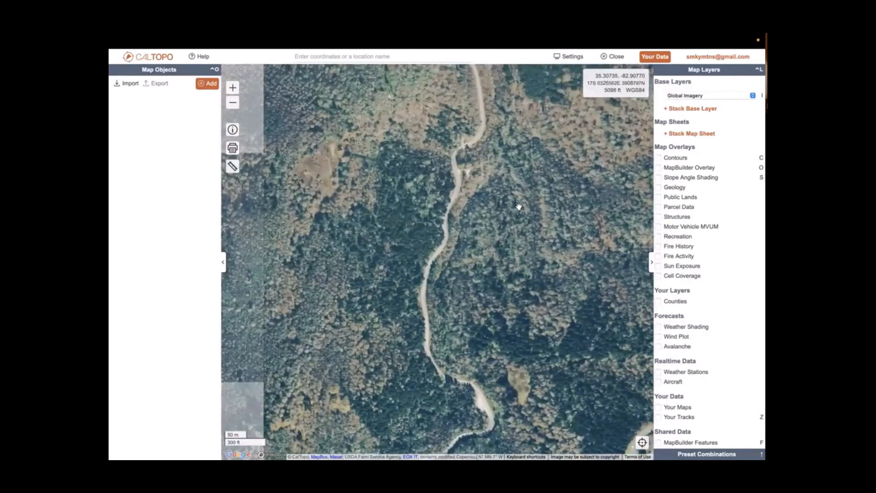
drag(470, 215, 483, 226)
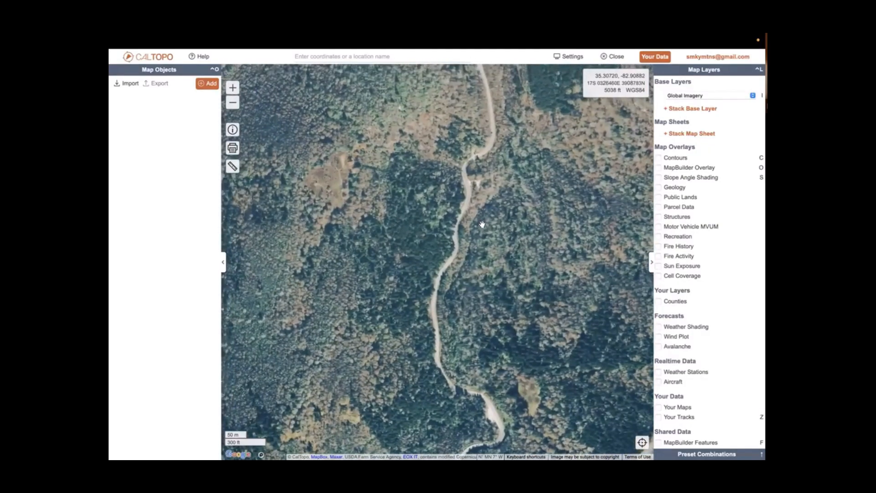
scroll(482, 224, up, 1)
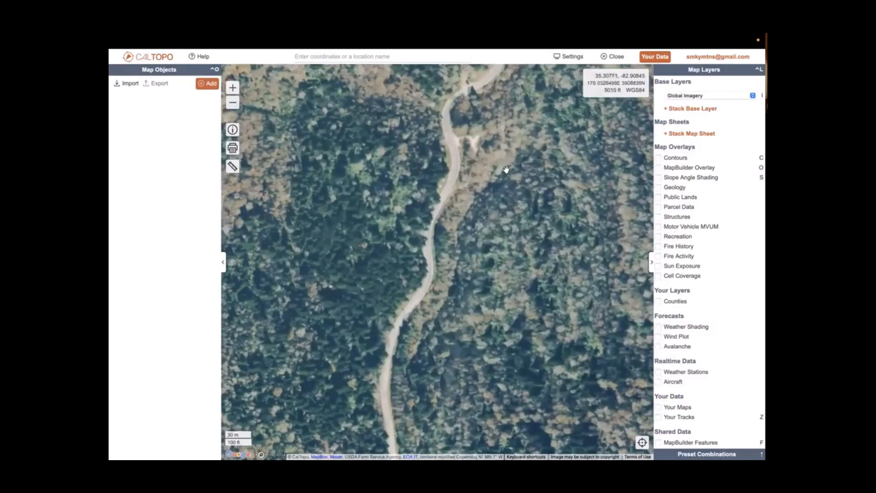
drag(506, 170, 623, 295)
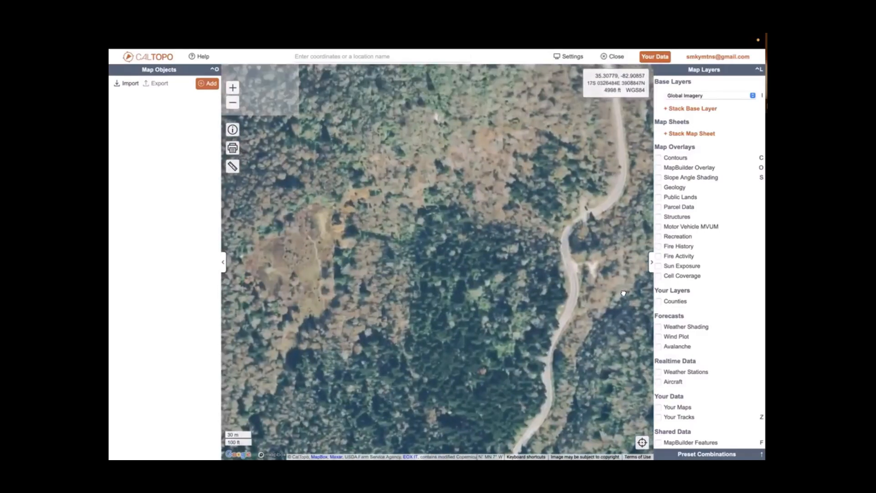
Hide both side panels and inspect the forest between the clearing and the road at very close scale.
click(223, 263)
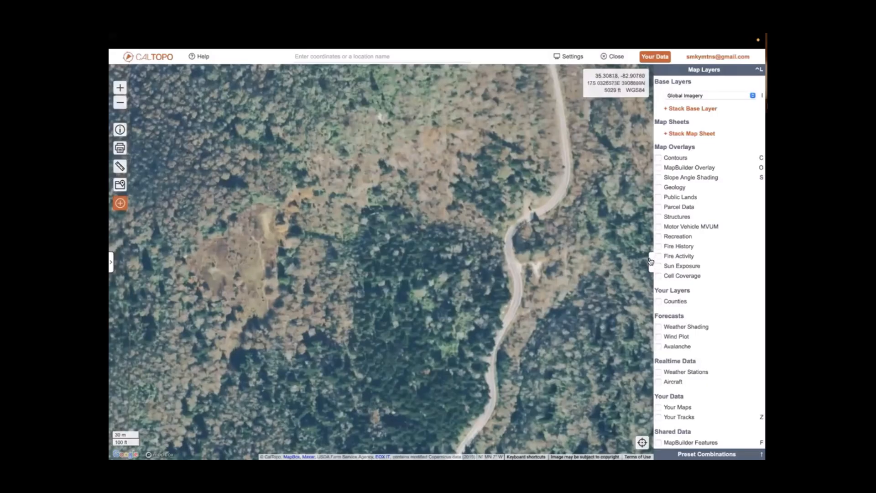
click(652, 261)
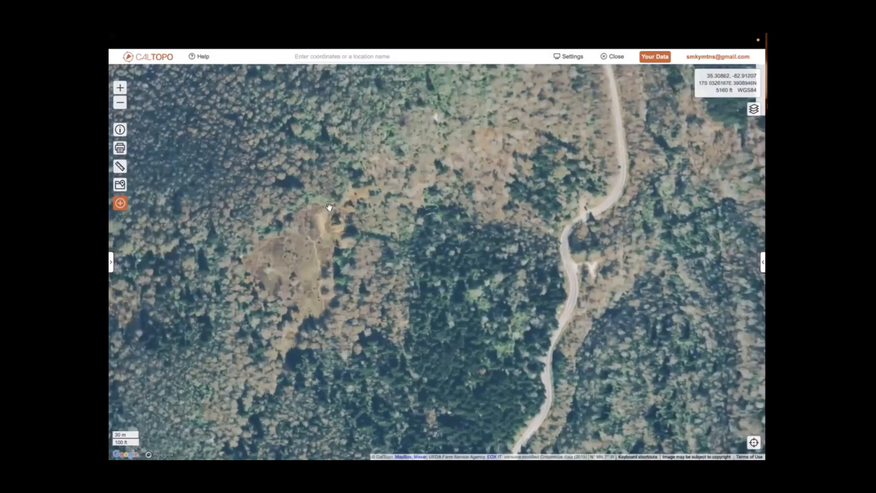
click(121, 103)
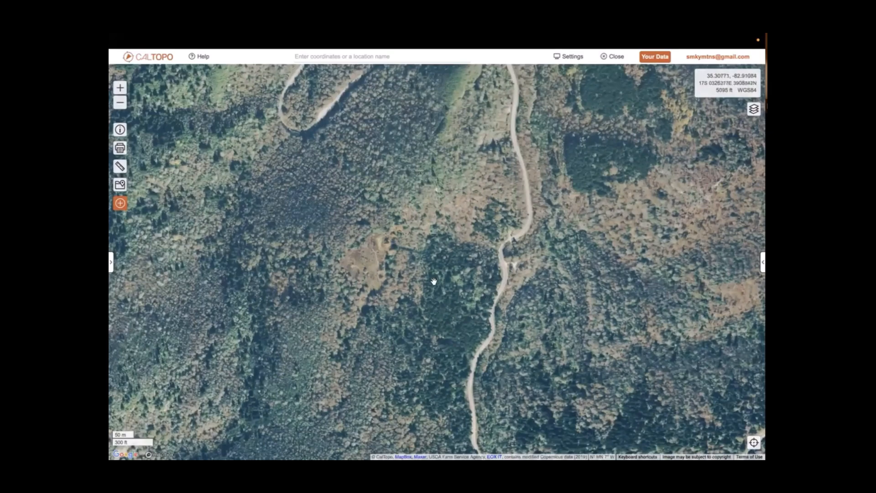
drag(434, 282, 389, 294)
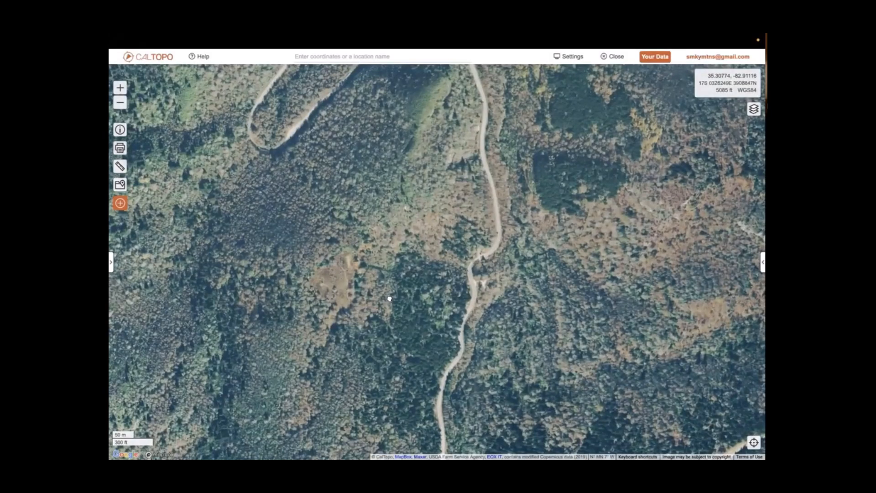
scroll(389, 298, up, 5)
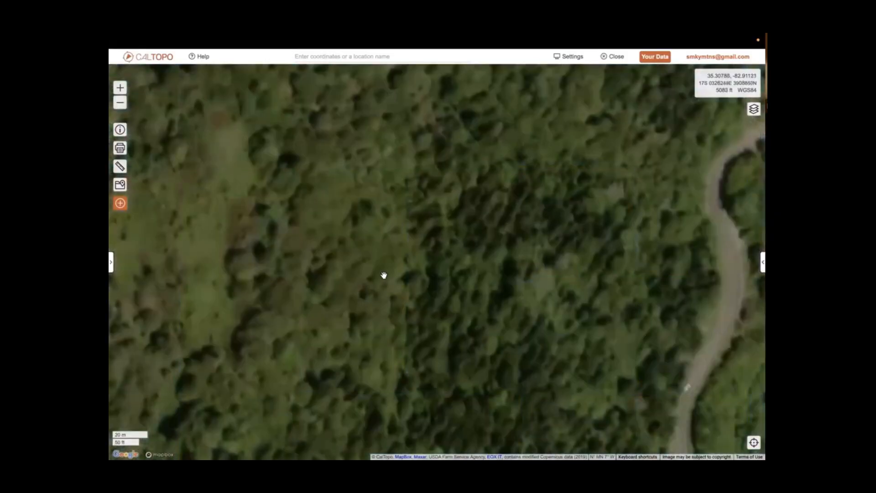
Compare the Global Imagery at close and wide scales, then view the ridges and road west of the clearing.
click(120, 105)
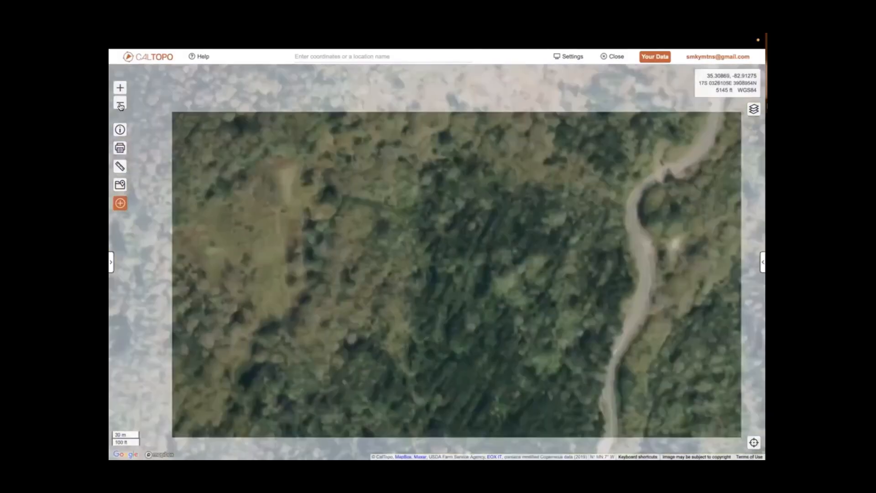
click(121, 88)
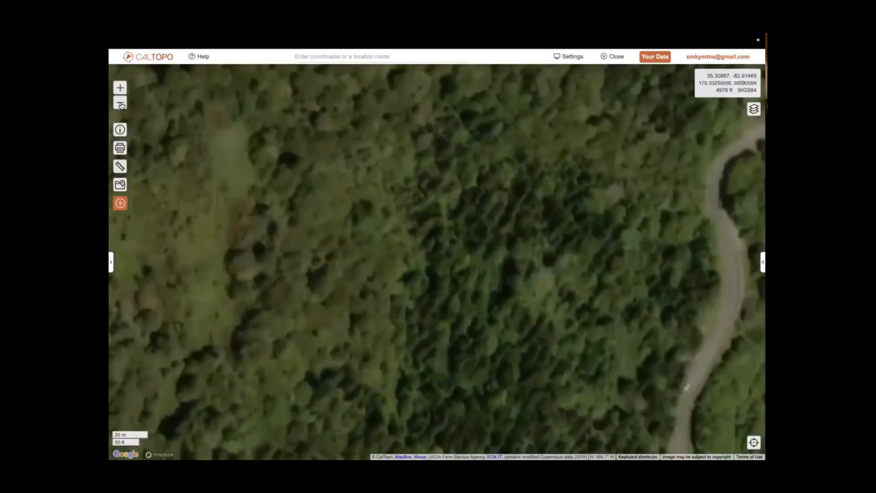
click(121, 105)
click(121, 105)
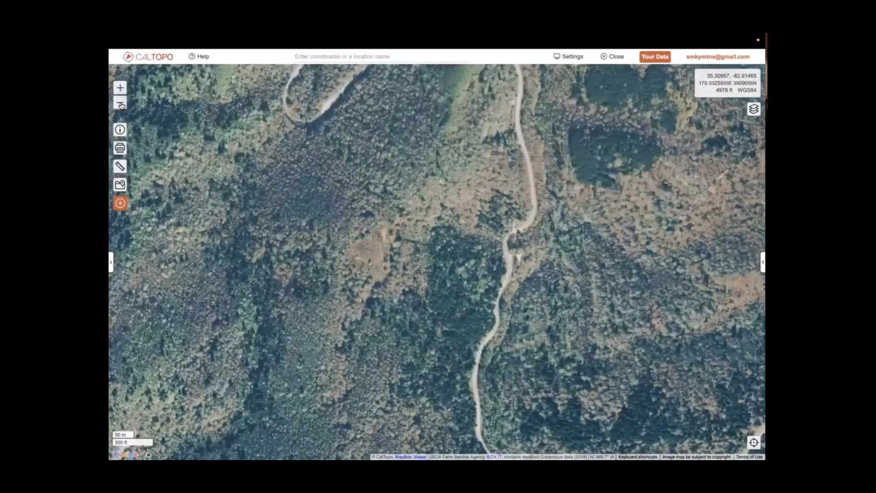
click(121, 105)
drag(225, 182, 655, 173)
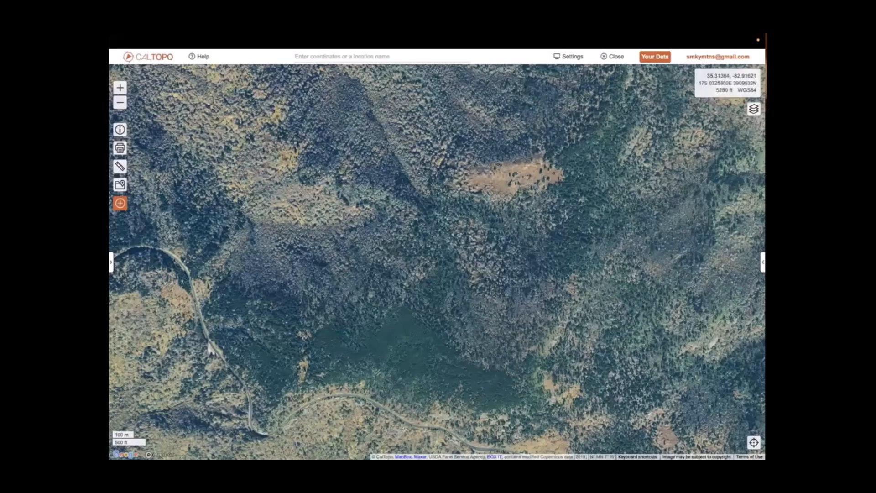
Show the map layers panel again and switch the base layer to NAIP.
click(754, 108)
click(708, 98)
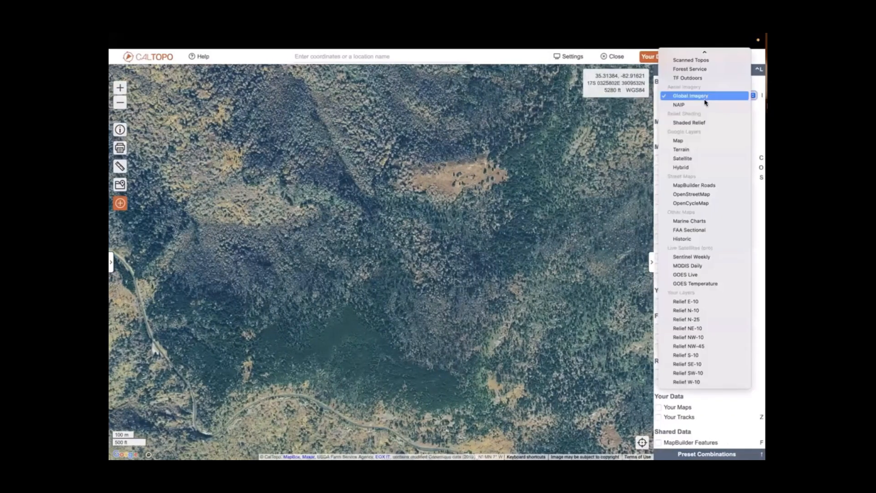
click(705, 105)
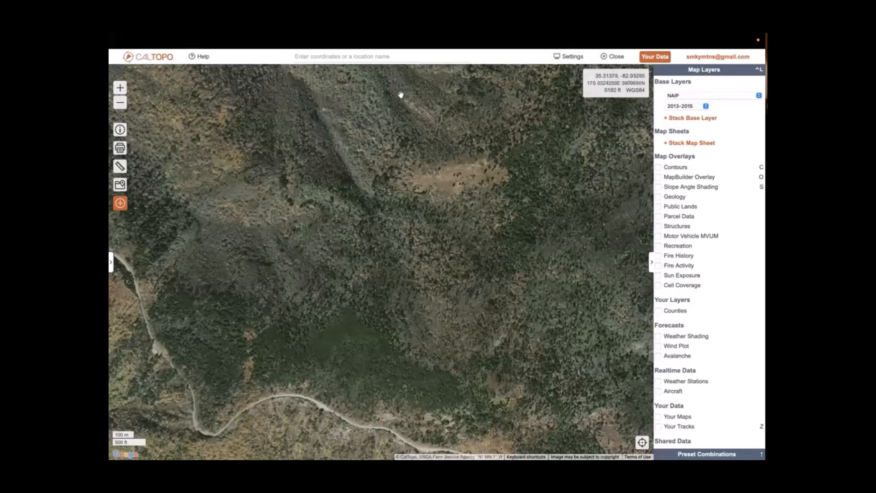
Set the NAIP imagery period to 2011-2013 and view it at a wider scale.
click(706, 106)
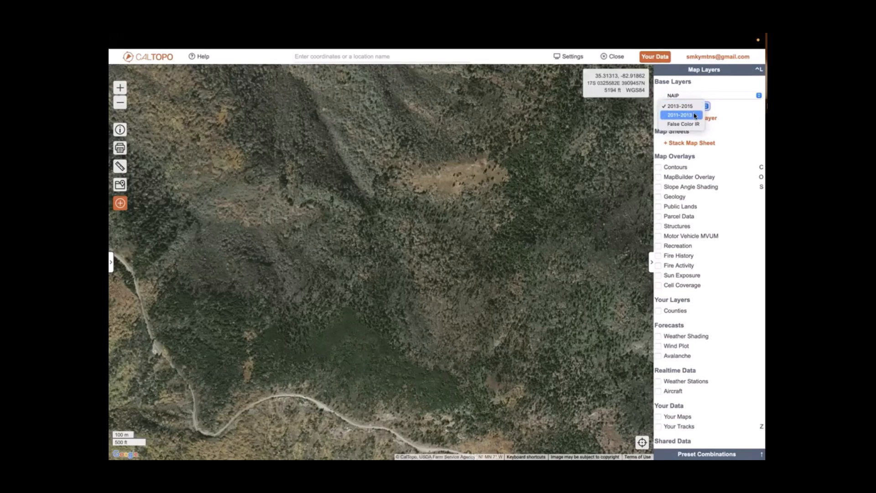
click(696, 115)
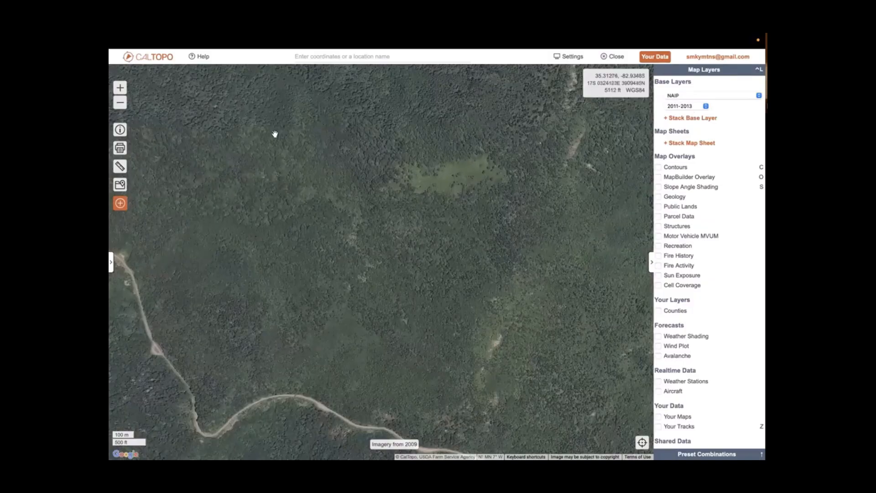
click(121, 103)
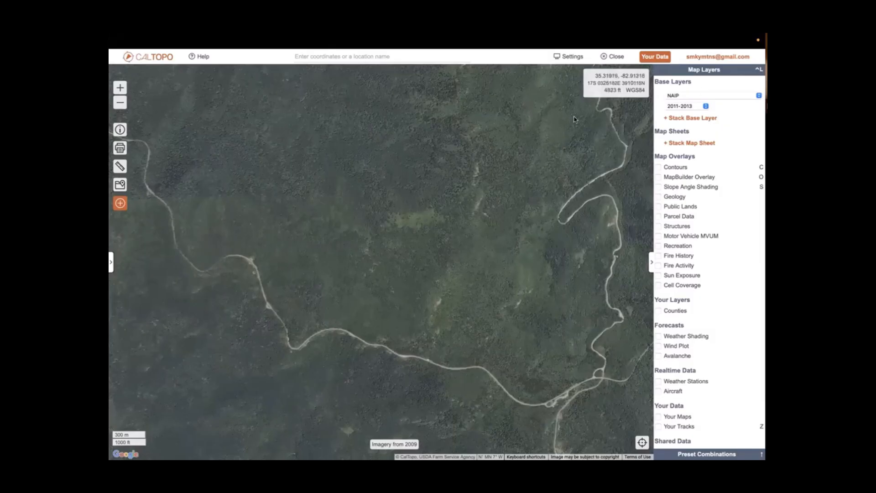
Switch the base layer back to TF Outdoors.
click(706, 96)
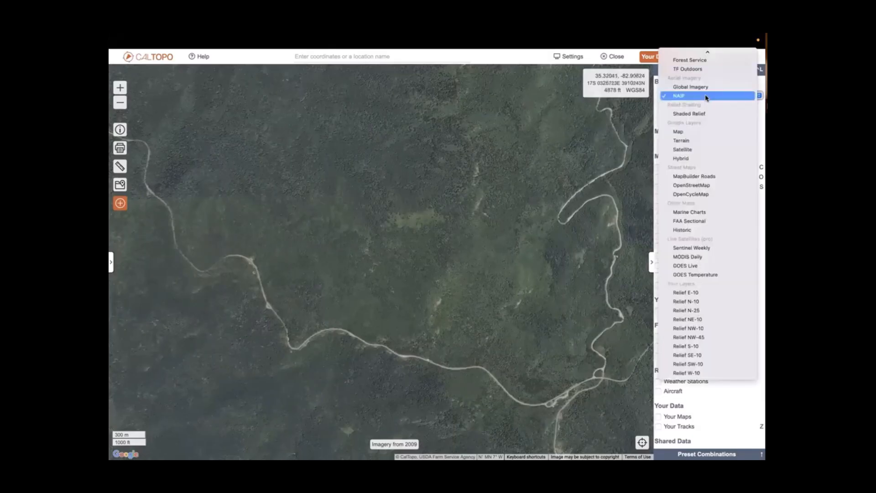
scroll(700, 98, up, 2)
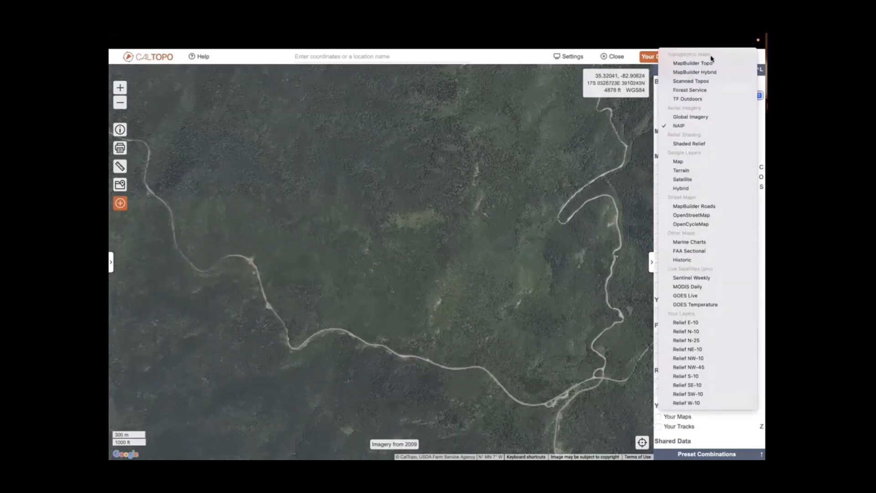
click(701, 99)
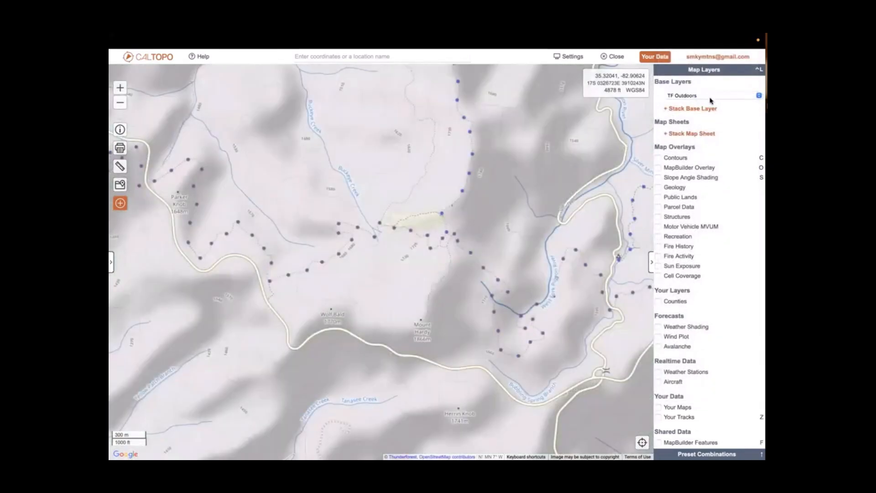
Stack a Shaded Relief layer over TF Outdoors and raise its opacity to 41%.
click(701, 110)
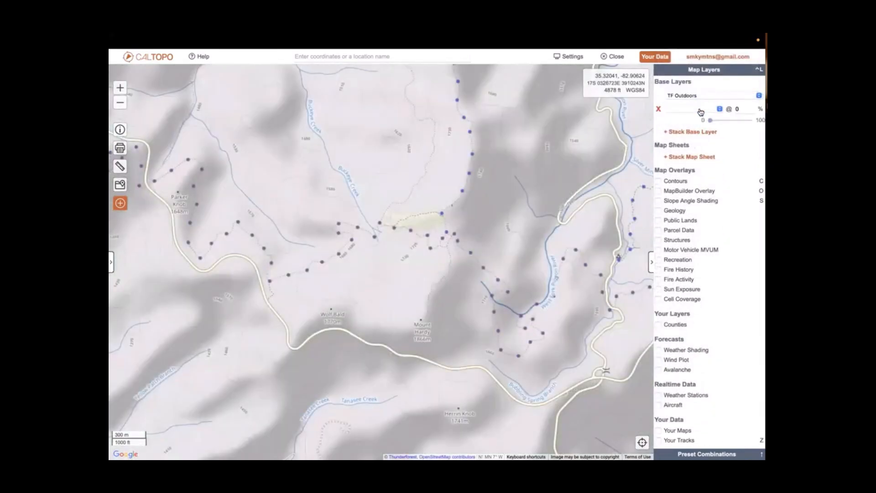
click(720, 109)
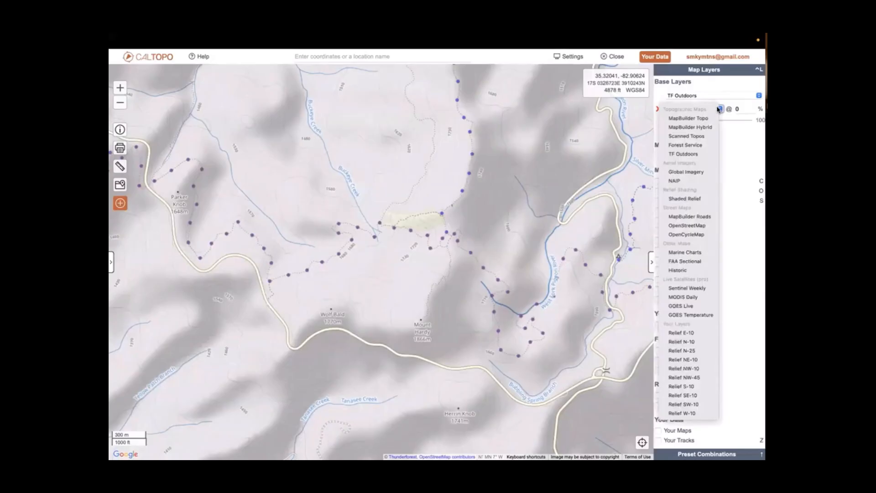
click(699, 200)
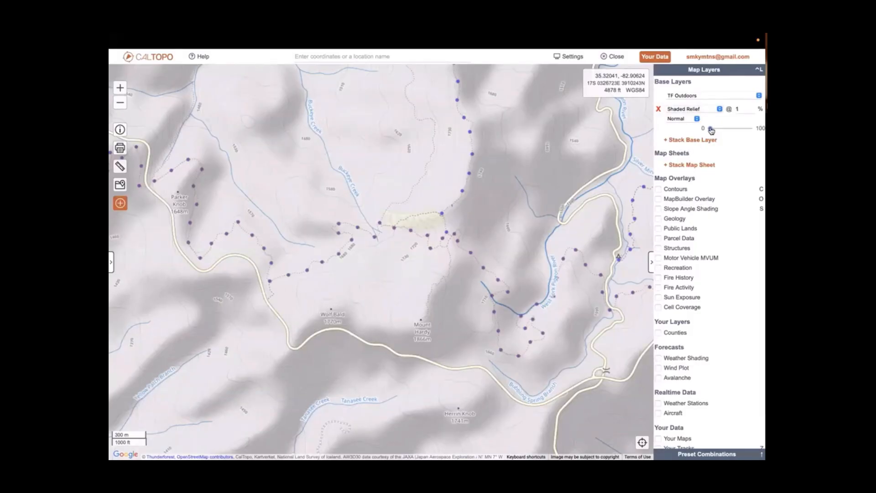
drag(711, 131, 728, 133)
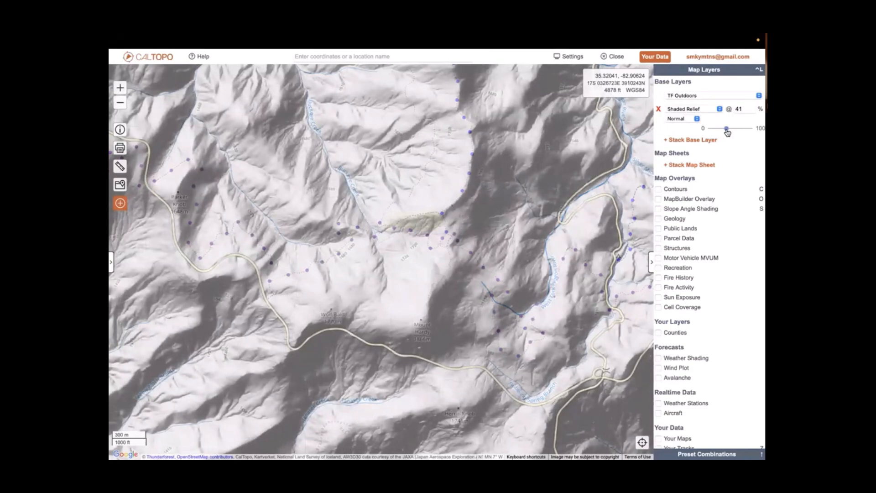
Compare the Normal shaded relief at 100% and 0% opacity, and set it to 22%.
click(697, 119)
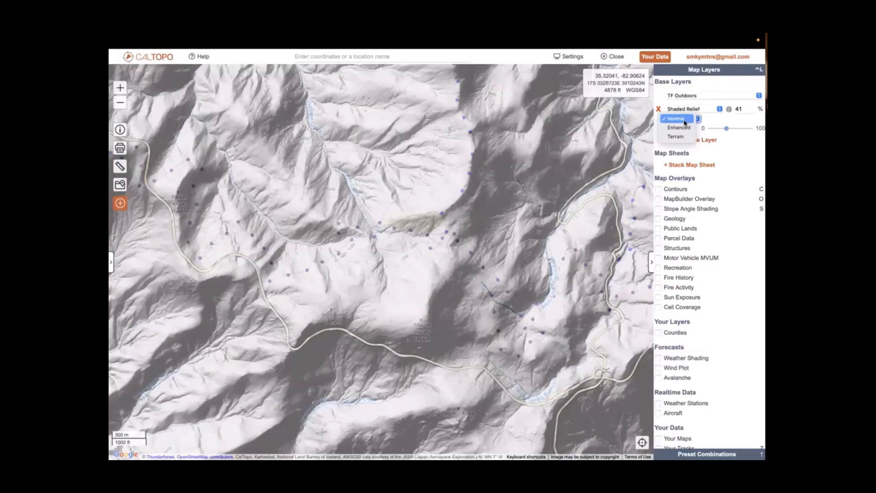
click(728, 120)
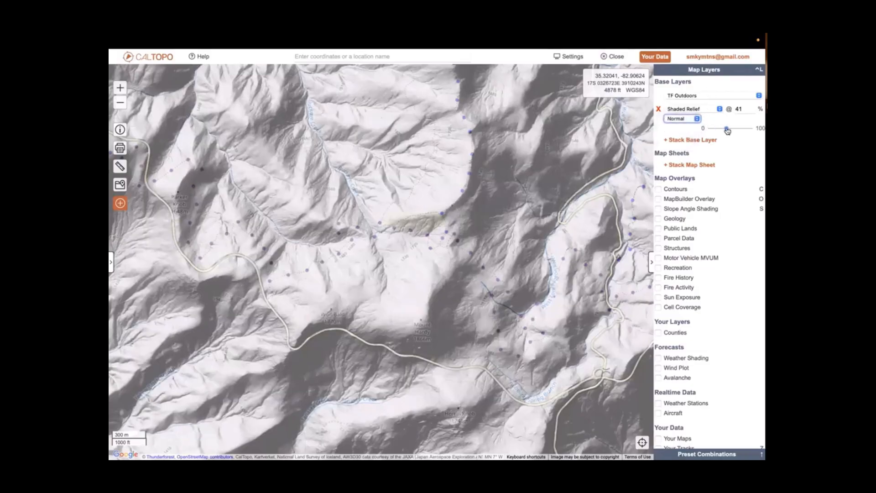
drag(727, 129, 751, 129)
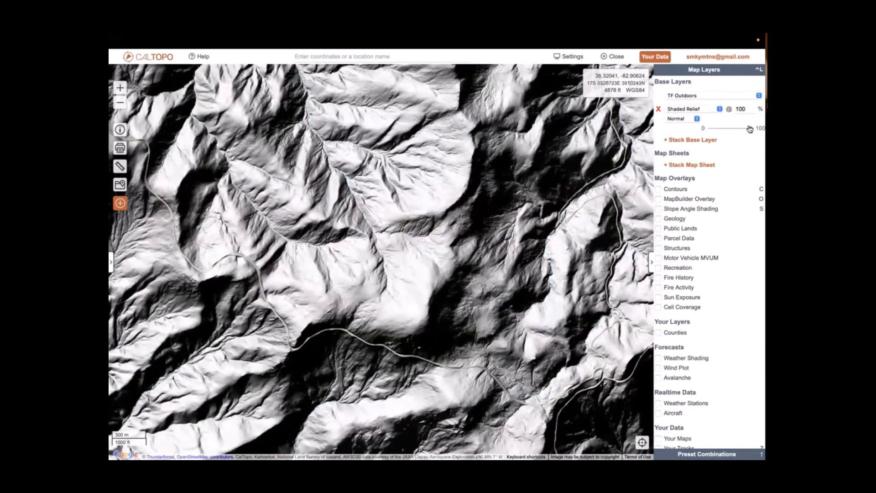
drag(750, 128, 710, 132)
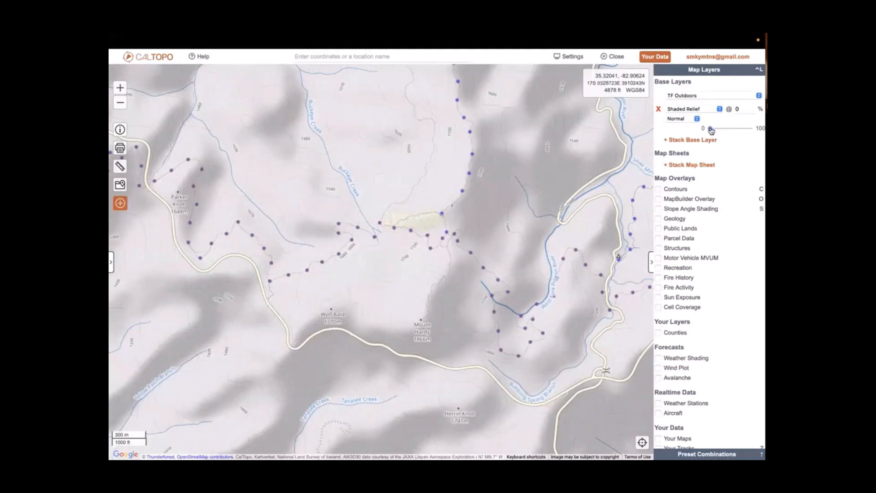
drag(711, 131, 719, 131)
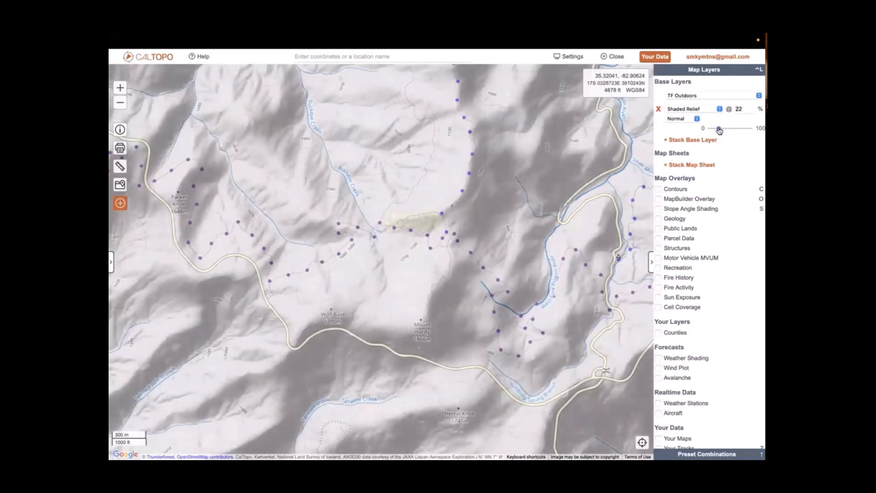
Set the shaded relief style to Enhanced and sweep its opacity up to the maximum and back to 0%.
click(697, 120)
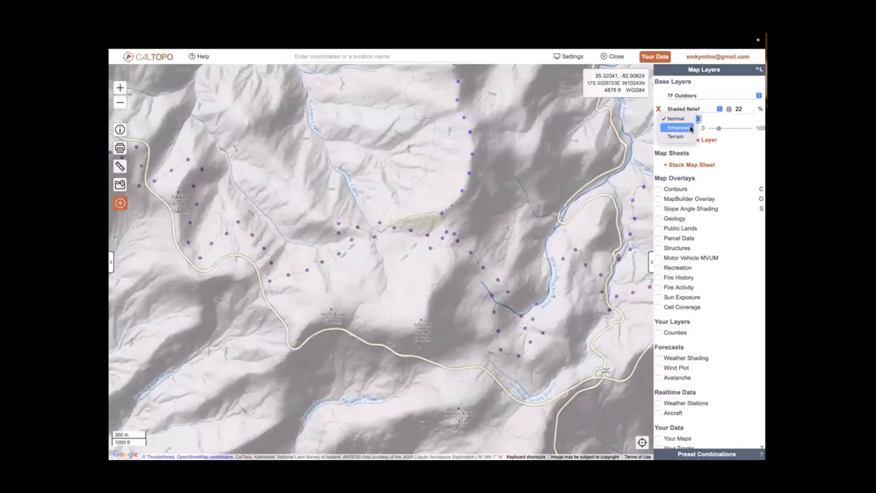
click(692, 128)
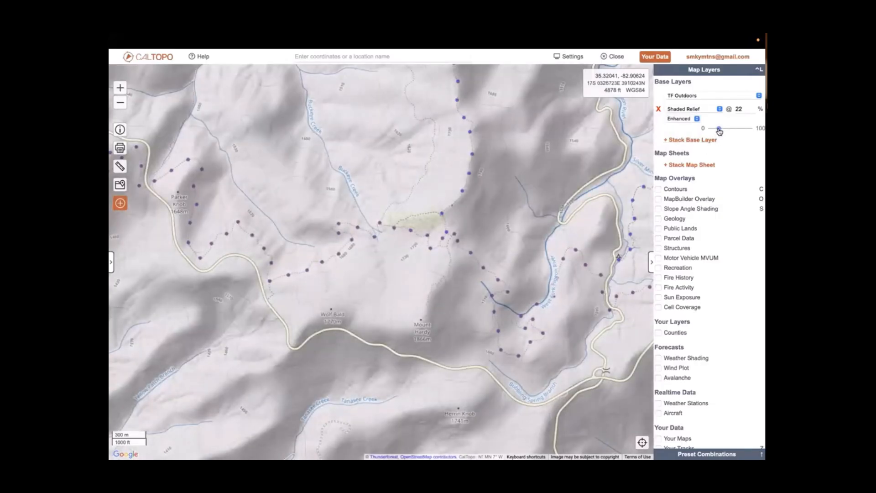
drag(720, 130, 752, 130)
drag(750, 130, 703, 130)
Return the shaded relief style to Normal and set its opacity to 100%.
click(695, 120)
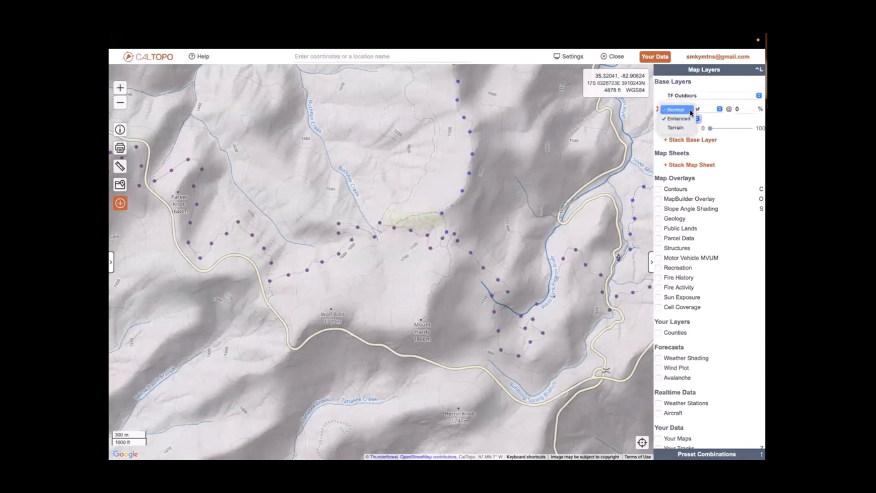
click(692, 111)
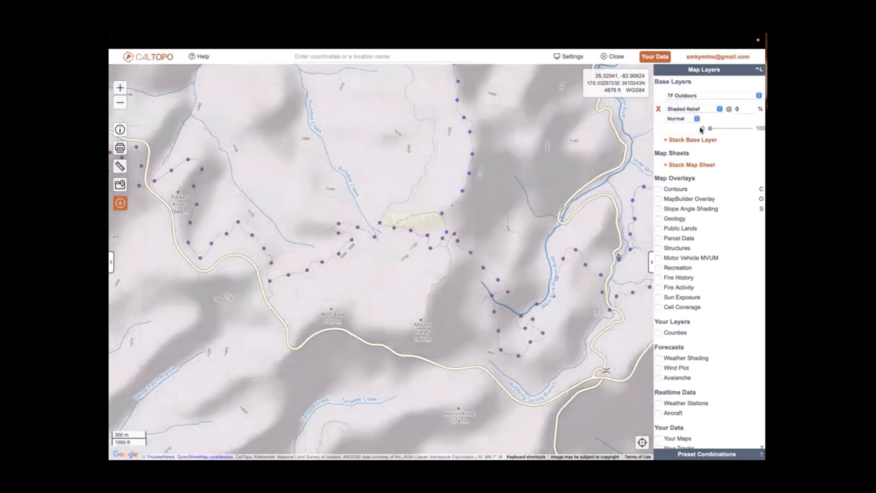
drag(711, 129, 751, 133)
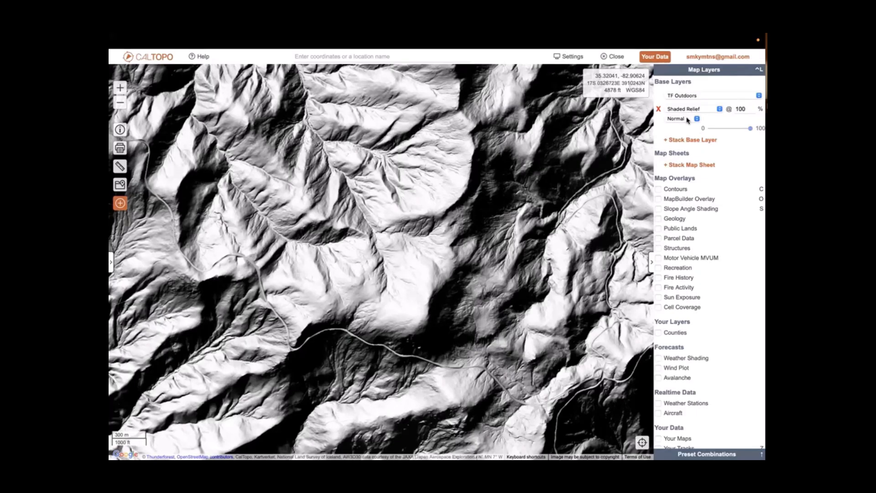
Compare the Enhanced and Terrain styles of the stacked shaded relief at full opacity.
click(688, 120)
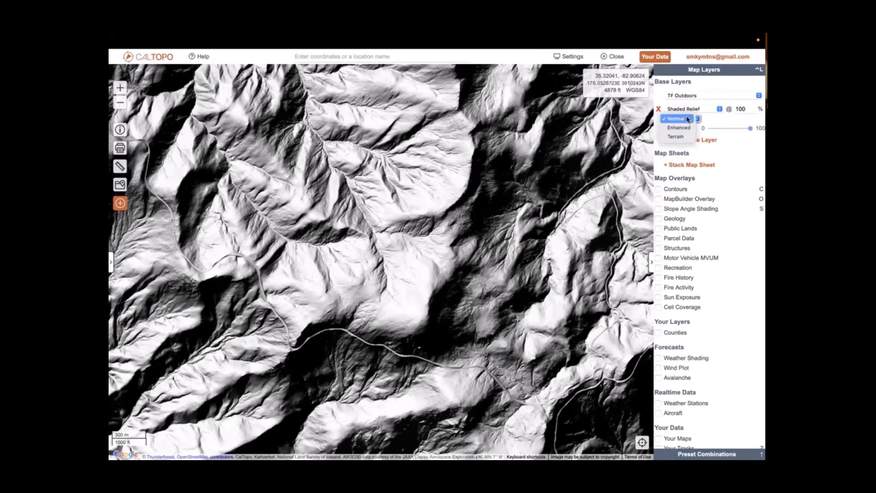
click(681, 128)
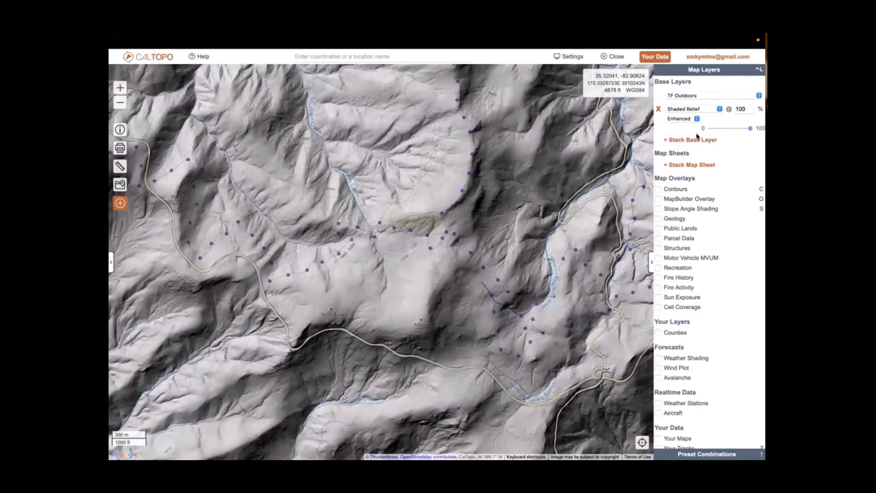
click(692, 119)
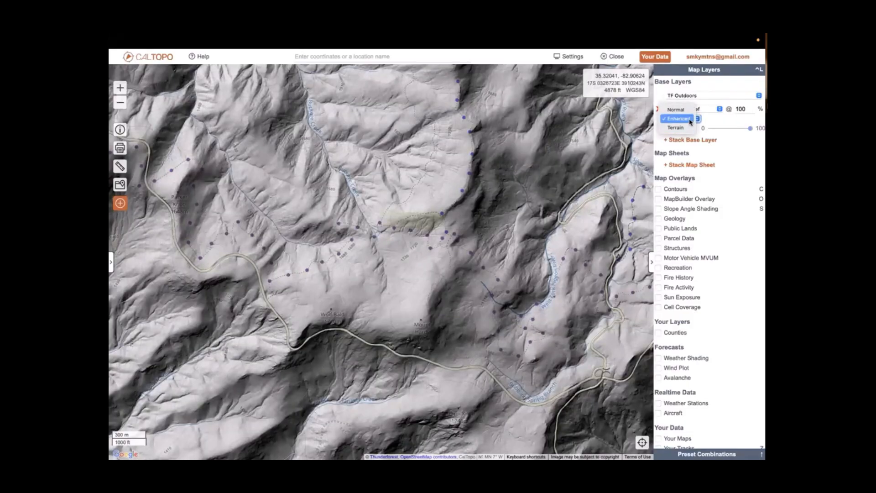
click(691, 120)
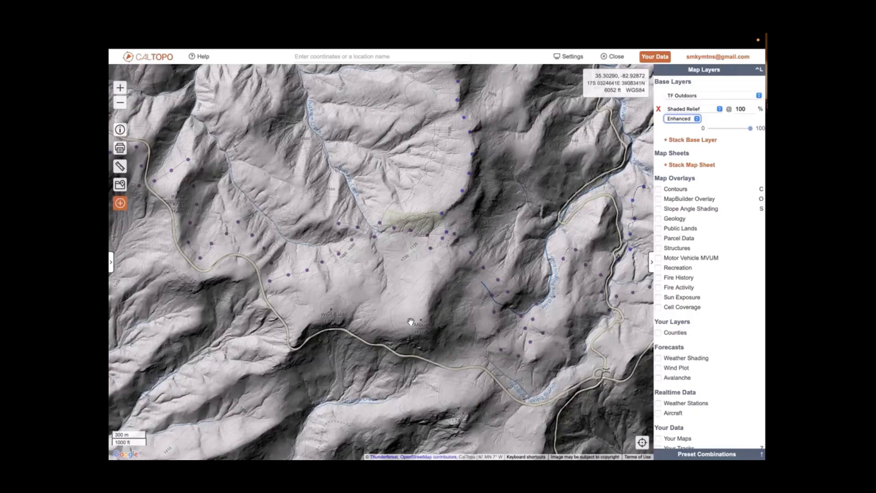
click(687, 119)
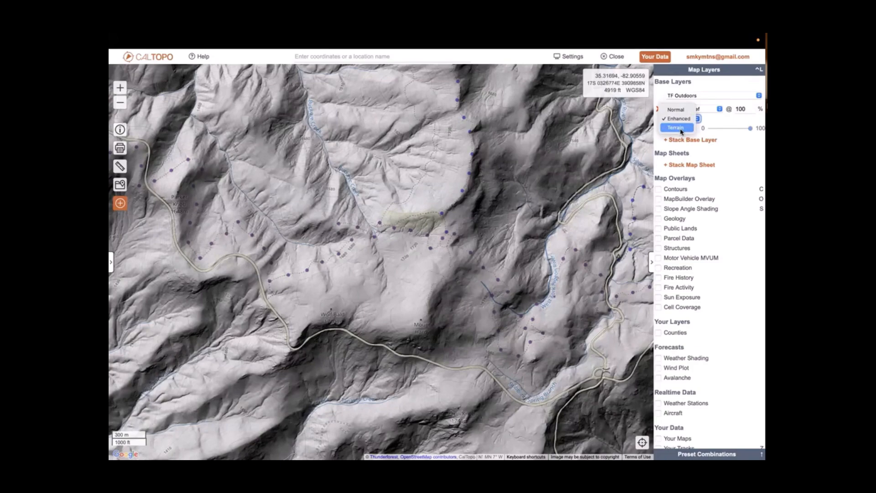
click(682, 128)
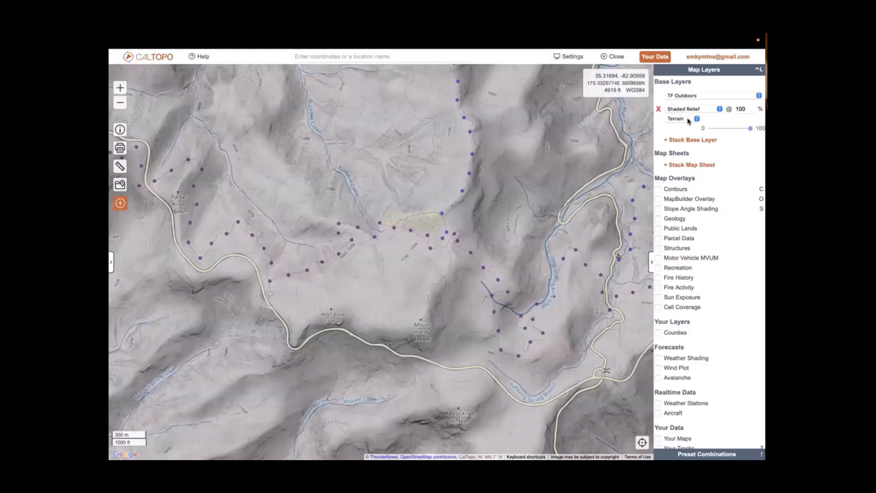
Remove the stacked shaded relief layer and switch the base layer to the Google Map layer.
click(659, 110)
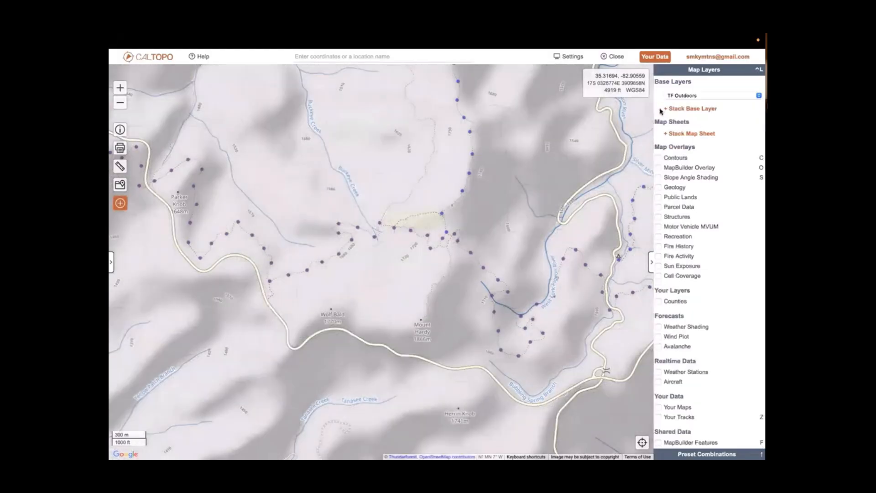
click(721, 97)
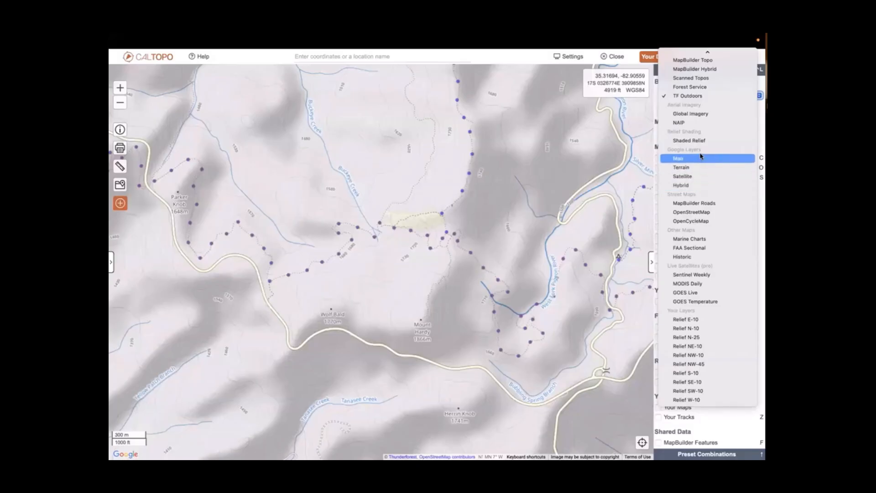
click(700, 187)
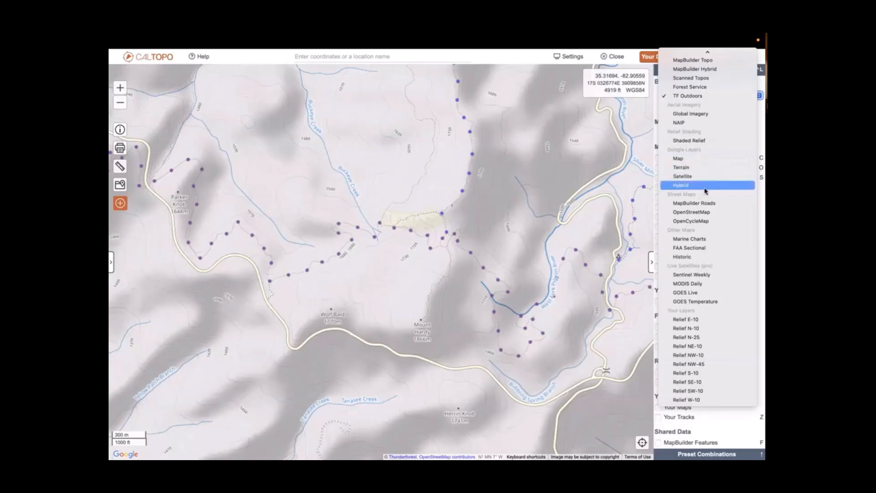
click(707, 158)
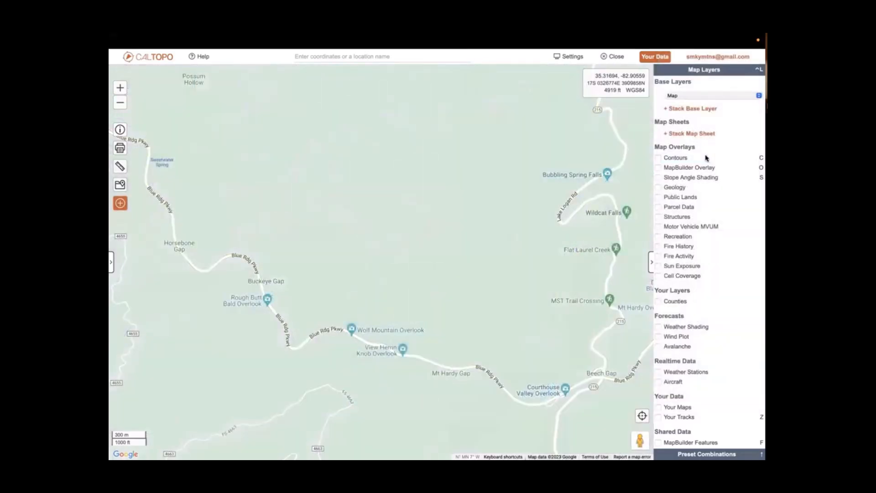
Switch the base layer to MapBuilder Roads and view it at a wider scale.
click(710, 98)
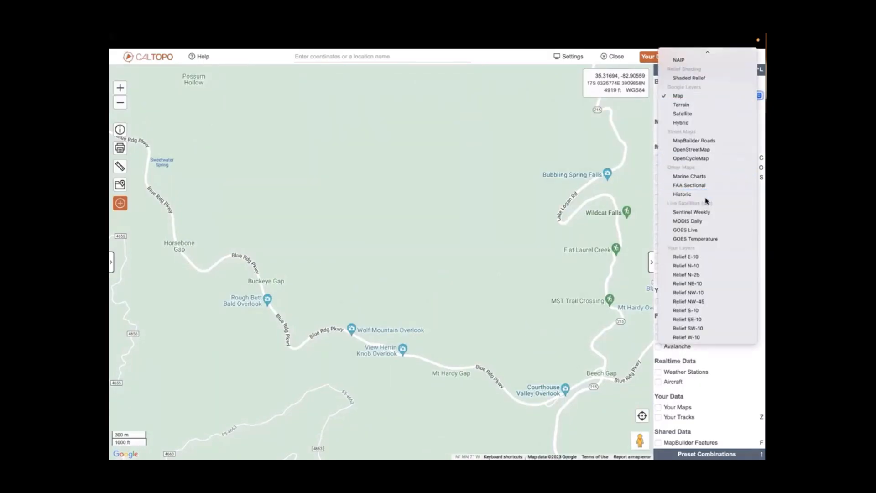
click(720, 144)
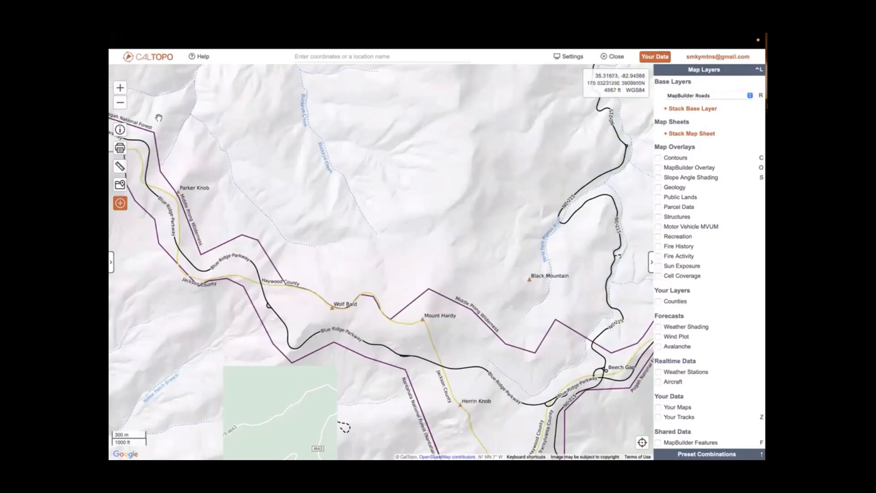
click(120, 104)
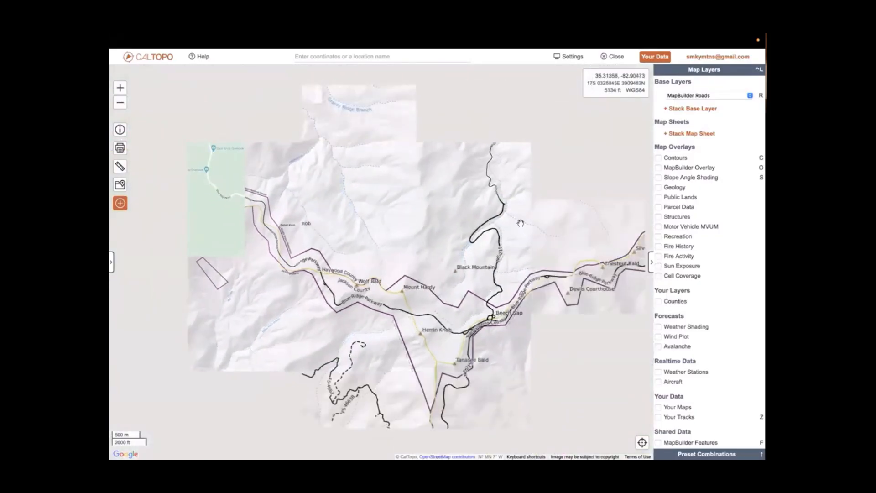
View the area with the OpenStreetMap base layer and switch it to OpenCycleMap.
click(711, 96)
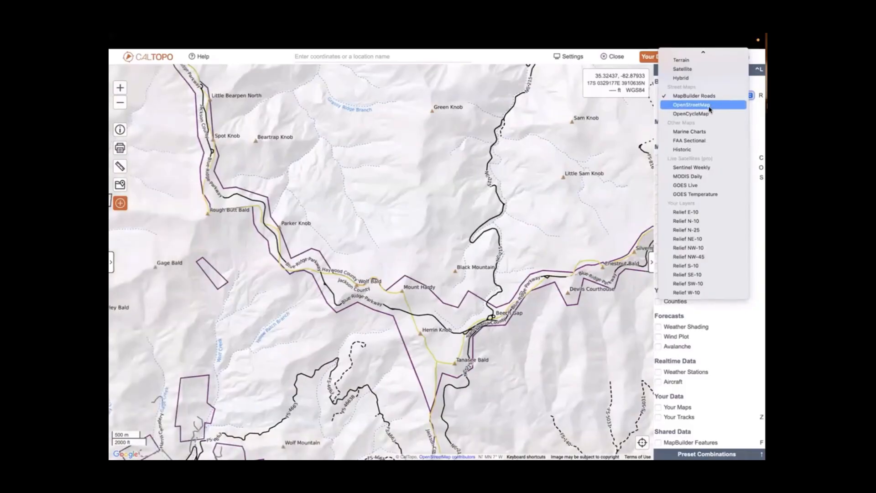
click(711, 106)
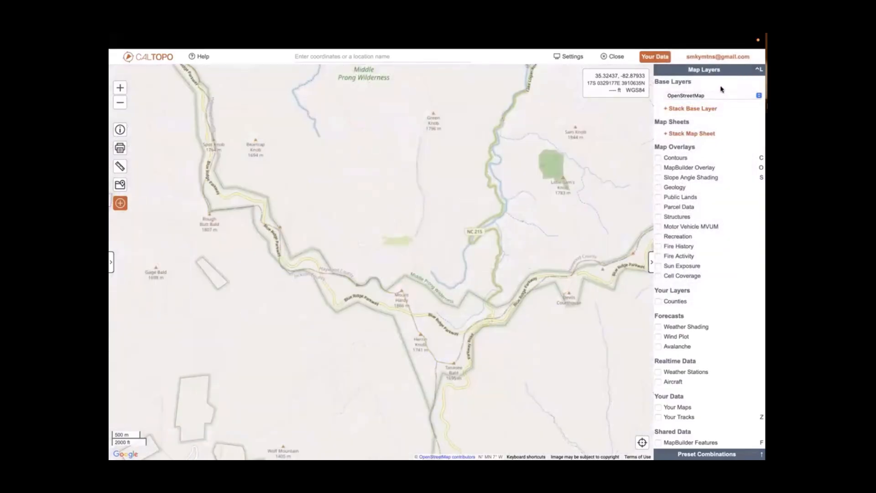
click(715, 99)
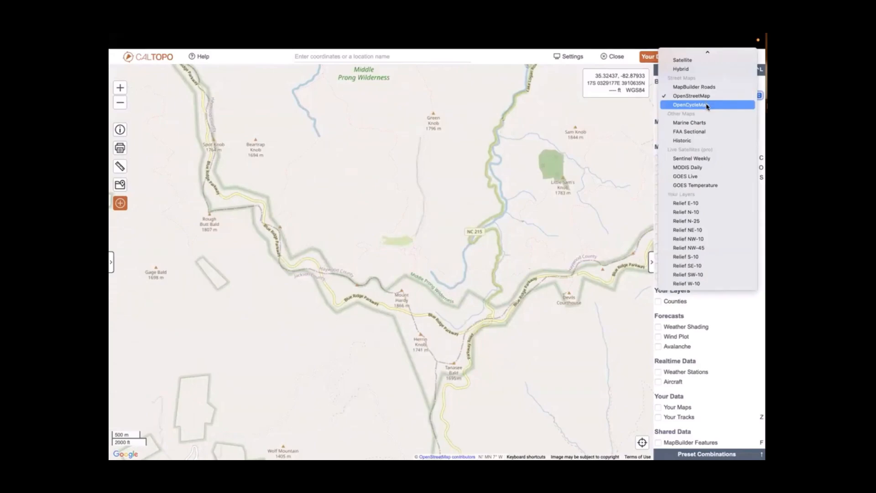
click(708, 105)
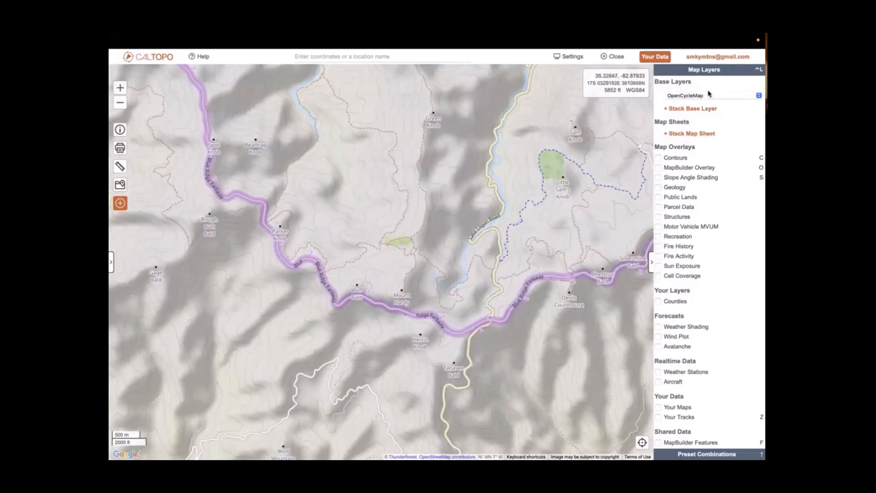
Switch the base layer to FAA Sectional and view the aeronautical chart at a regional scale.
click(707, 96)
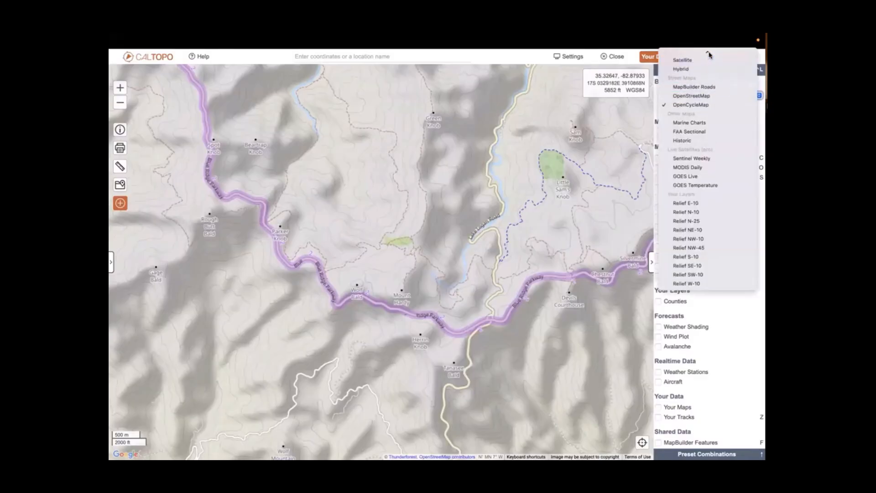
mouse_move(710, 53)
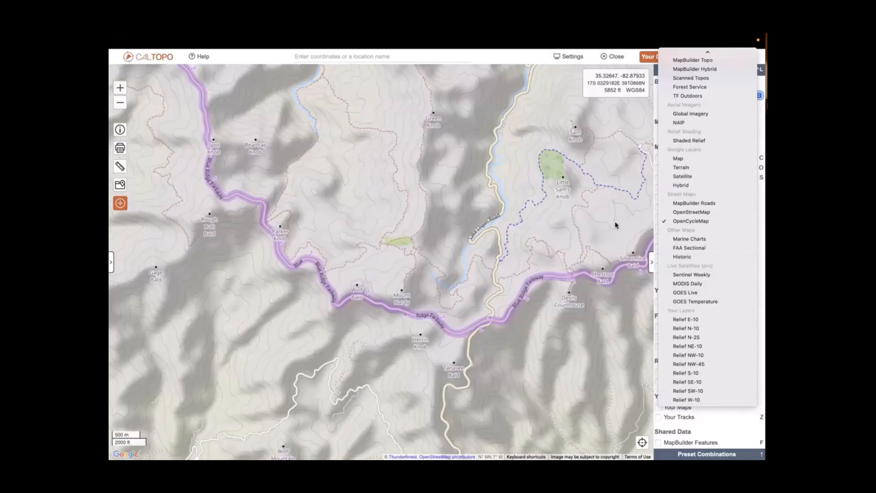
click(686, 248)
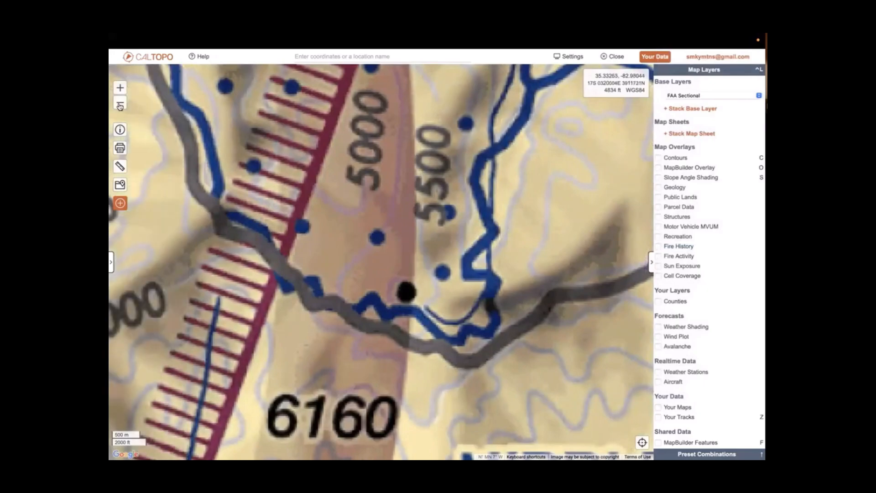
click(120, 105)
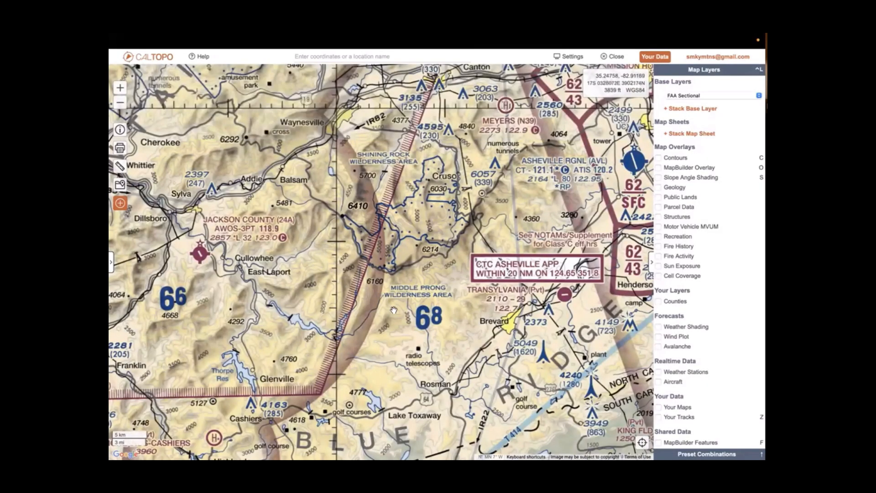
Switch the base layer to Historic, view the 1885-1915 maps at a closer scale, and change the period to 1915-1945.
click(717, 98)
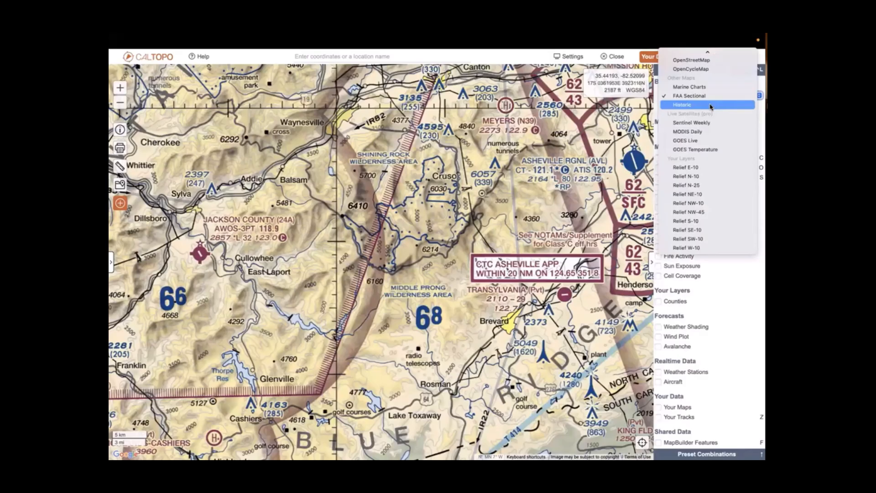
click(711, 105)
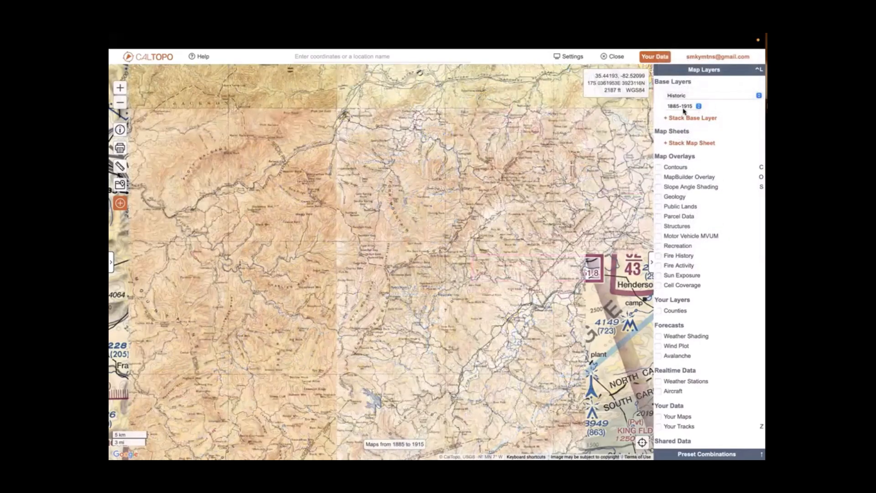
scroll(427, 292, up, 2)
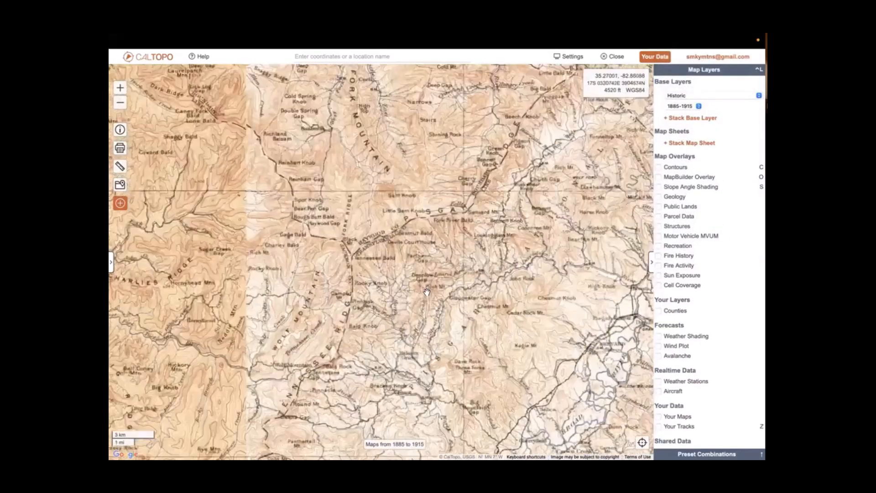
scroll(427, 292, up, 2)
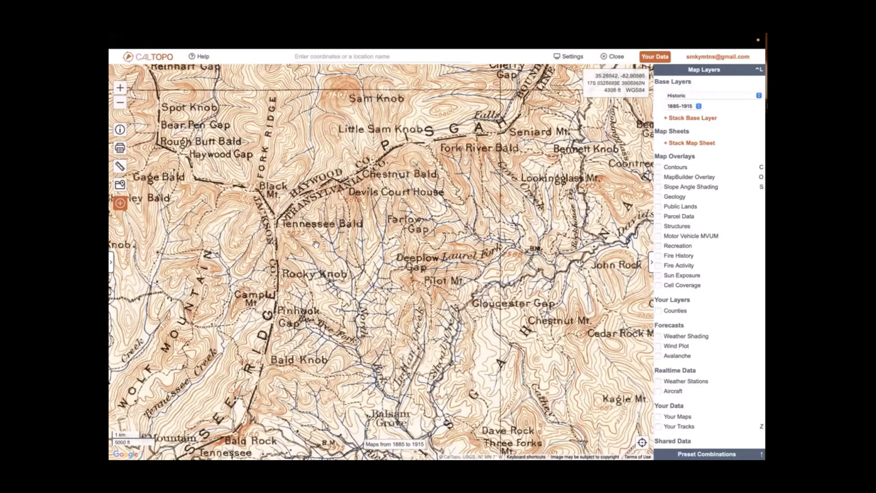
click(681, 106)
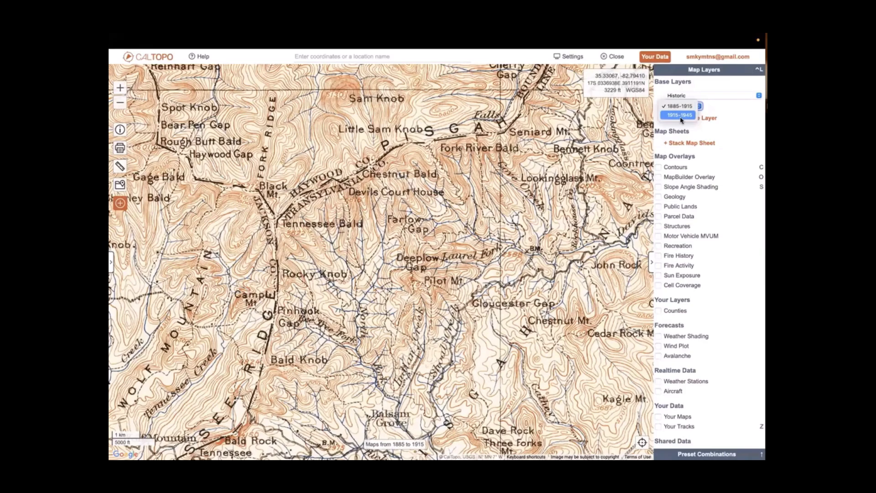
click(681, 116)
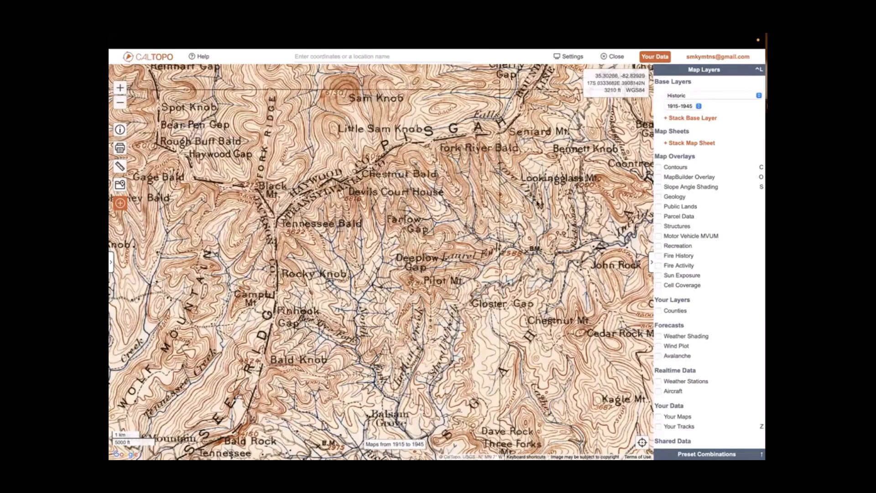
Switch the base layer to MapBuilder Topo and view it, and change it to TF Outdoors.
click(702, 95)
mouse_move(711, 36)
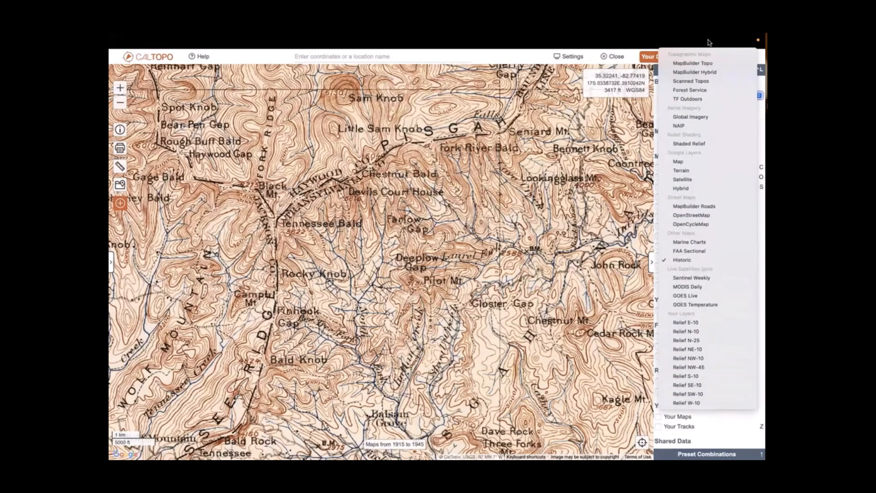
click(701, 64)
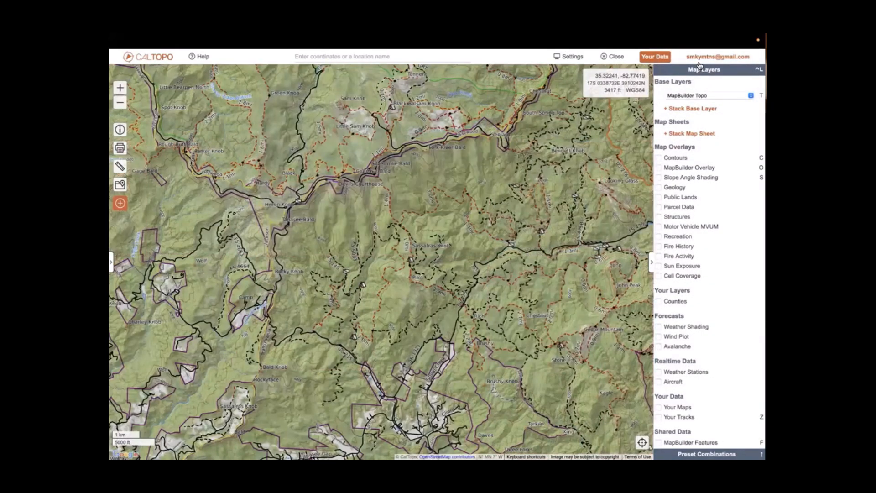
click(692, 96)
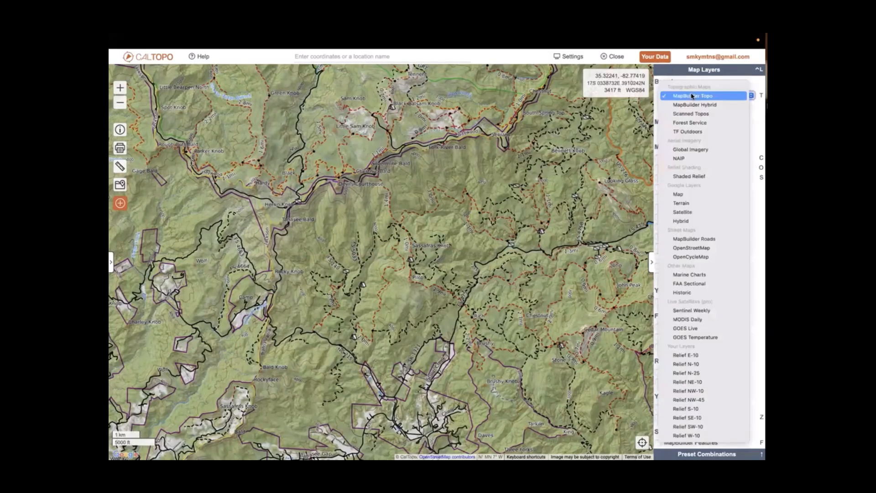
click(682, 131)
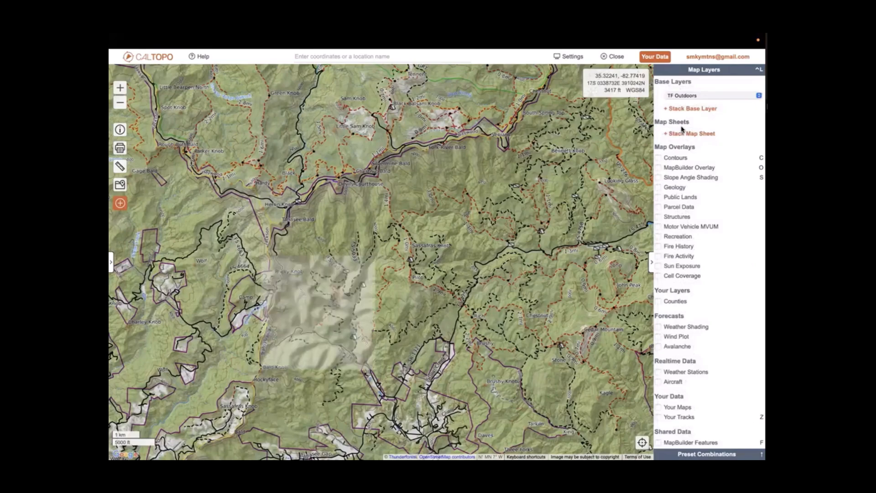
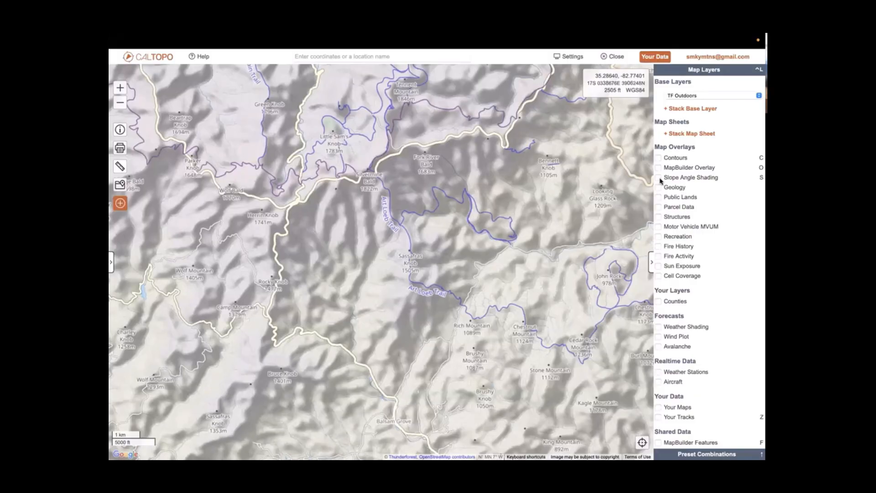
Leave full screen, search the map for "mount hardy" to centre on it, and restore full screen.
mouse_move(566, 36)
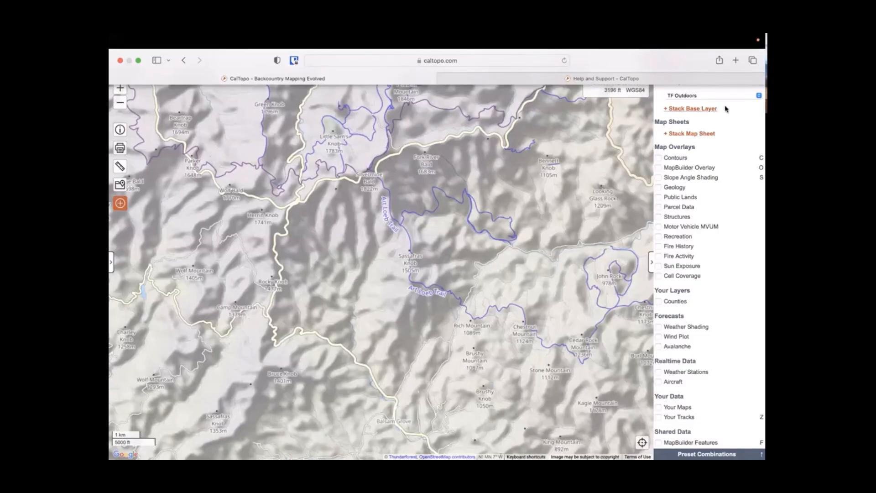
click(139, 61)
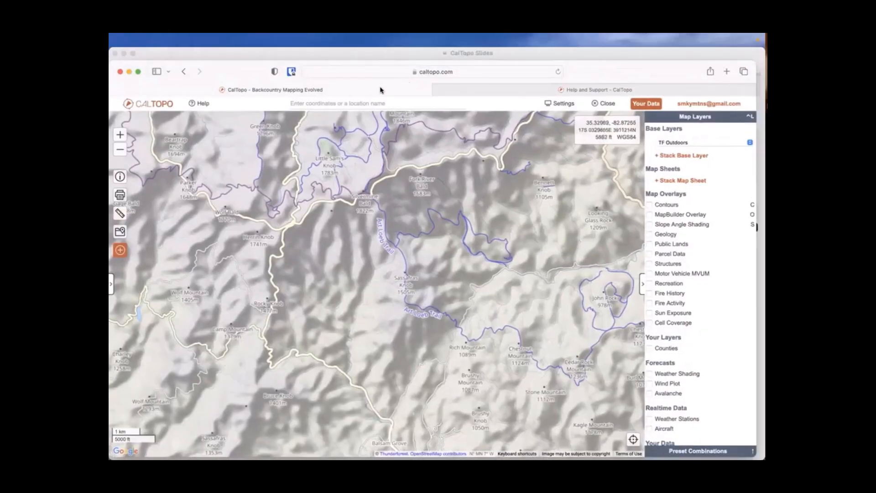
click(367, 104)
text(mount hard)
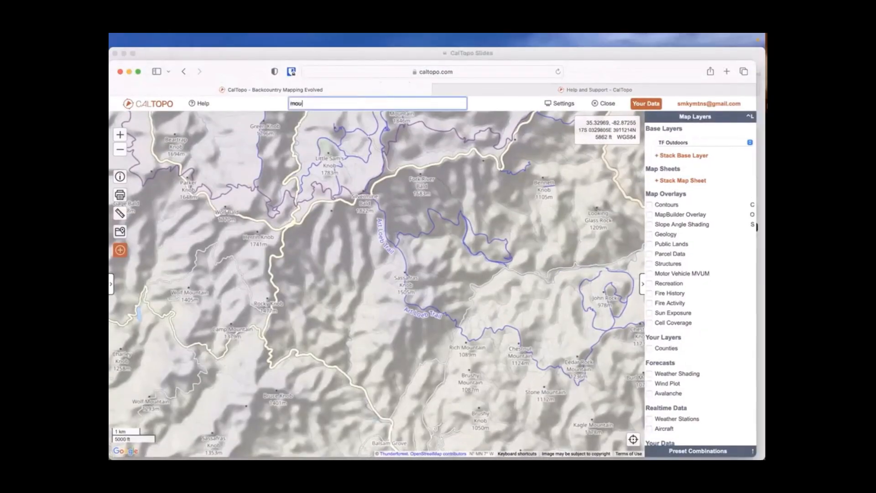
text(y)
key(Return)
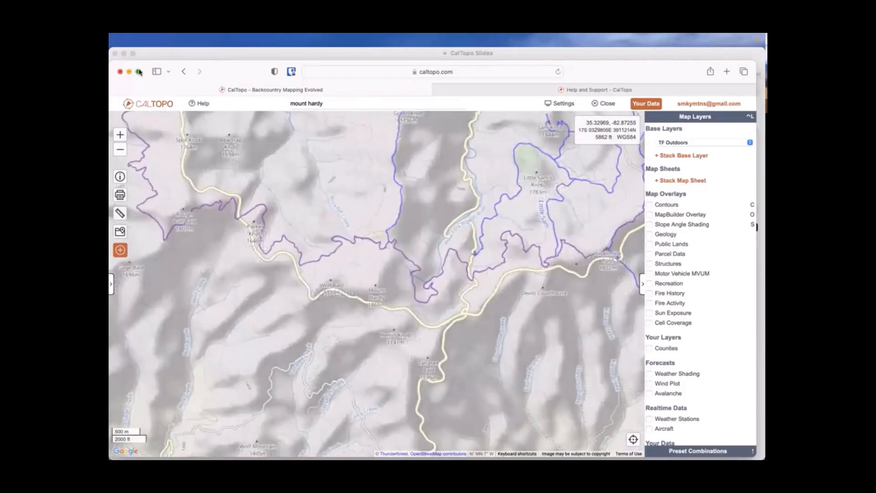
click(138, 72)
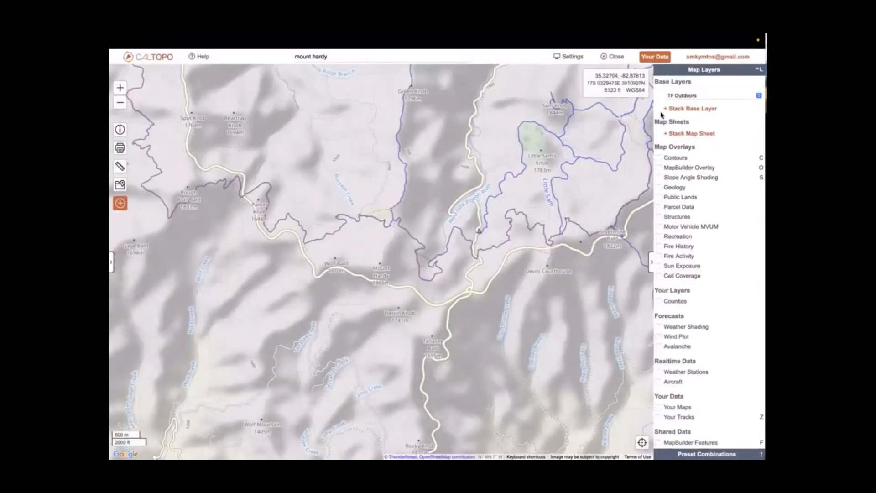
Compare the MapBuilder Topo and TF Outdoors base layers around Mount Hardy, finishing with a closer view of MapBuilder Topo.
click(731, 95)
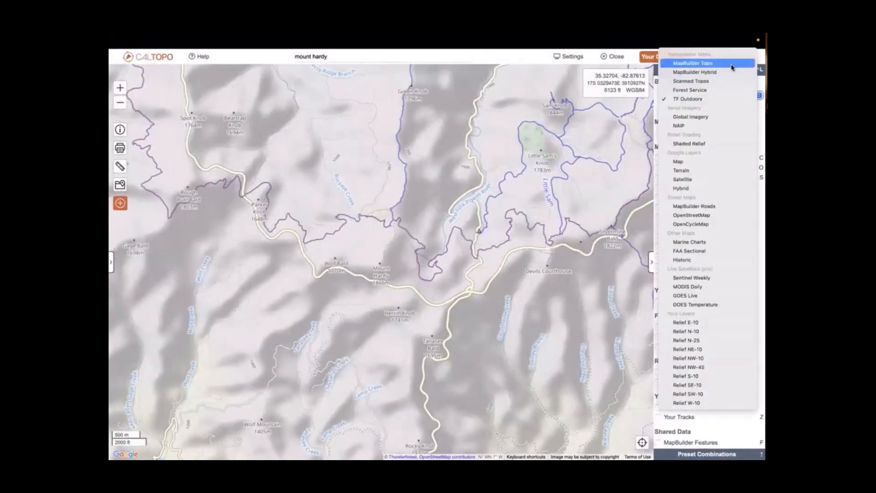
click(734, 63)
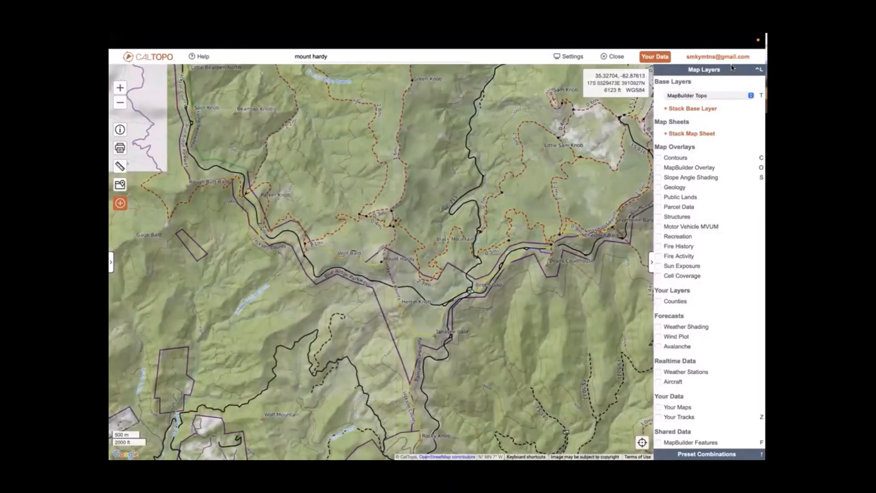
click(715, 97)
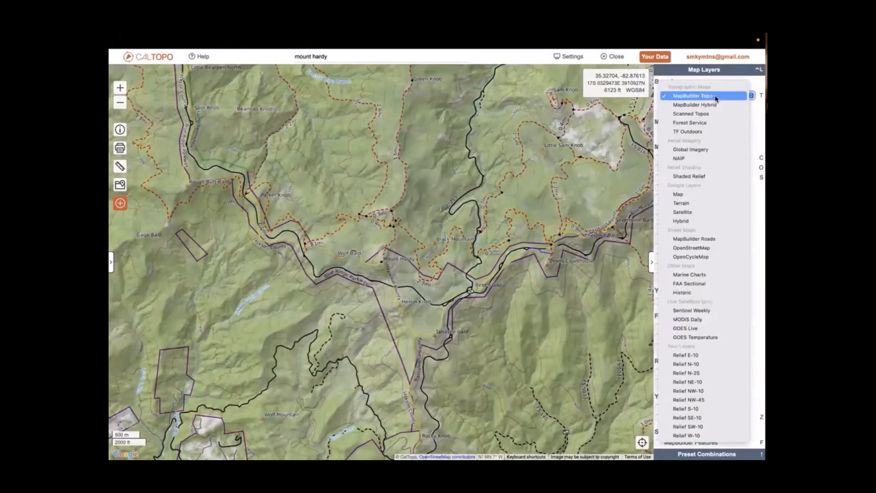
click(697, 132)
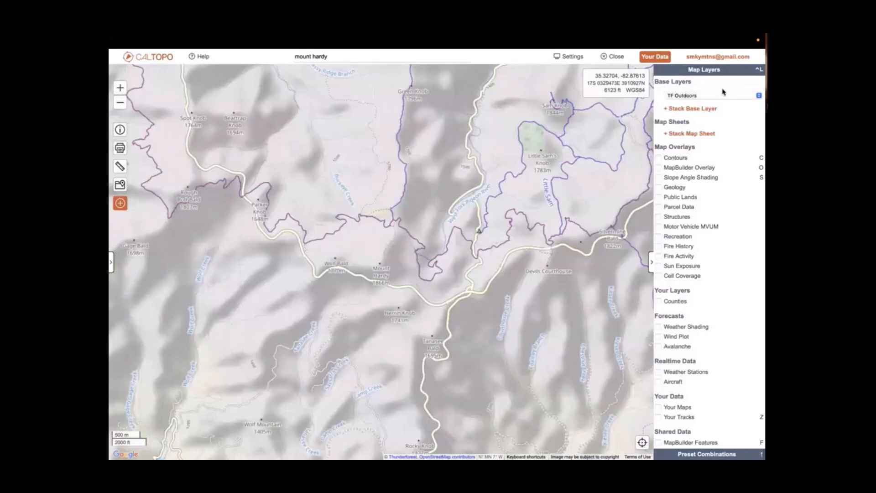
click(719, 97)
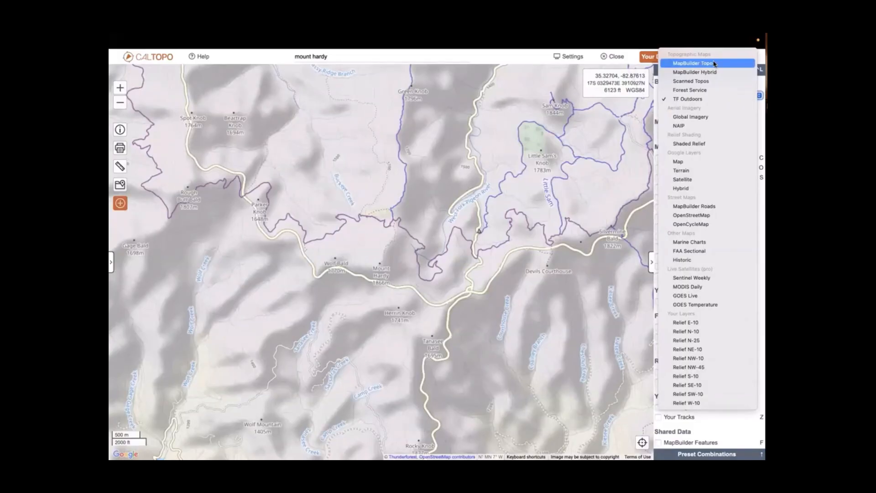
click(715, 64)
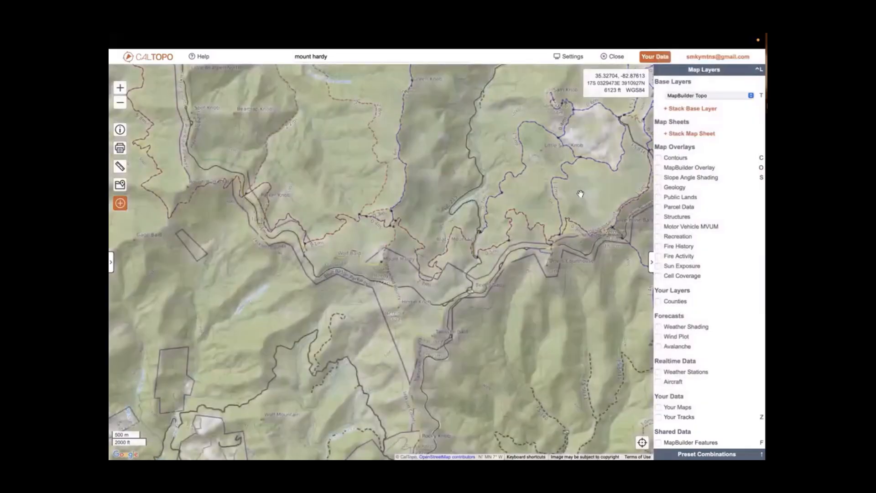
scroll(449, 315, up, 2)
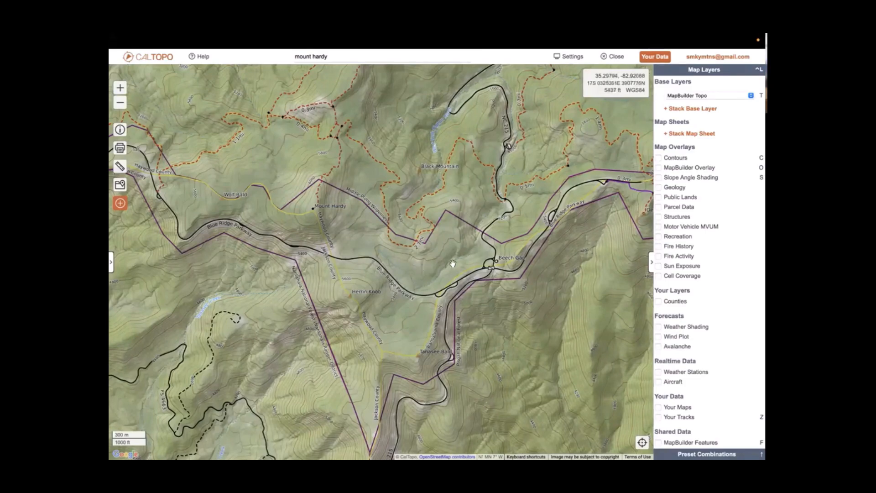
Show the Counties layer to examine the county lines around Mount Hardy and Beech Gap, and hide it again.
click(658, 302)
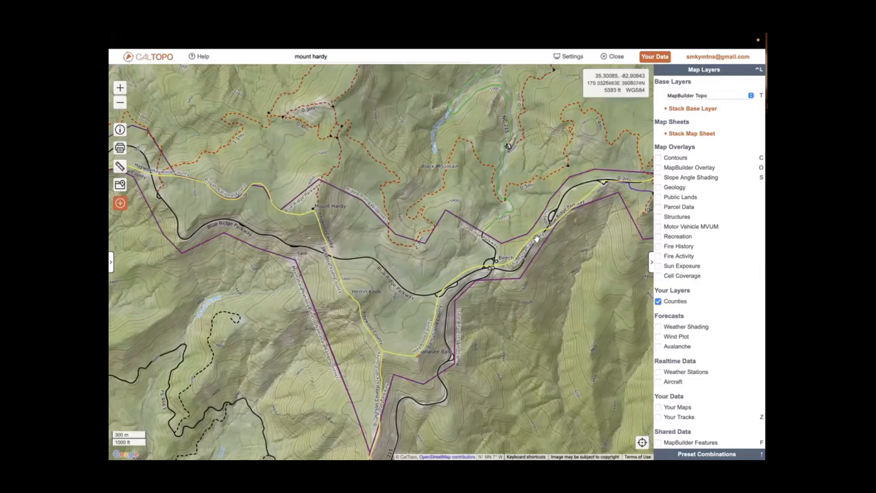
drag(596, 229, 577, 263)
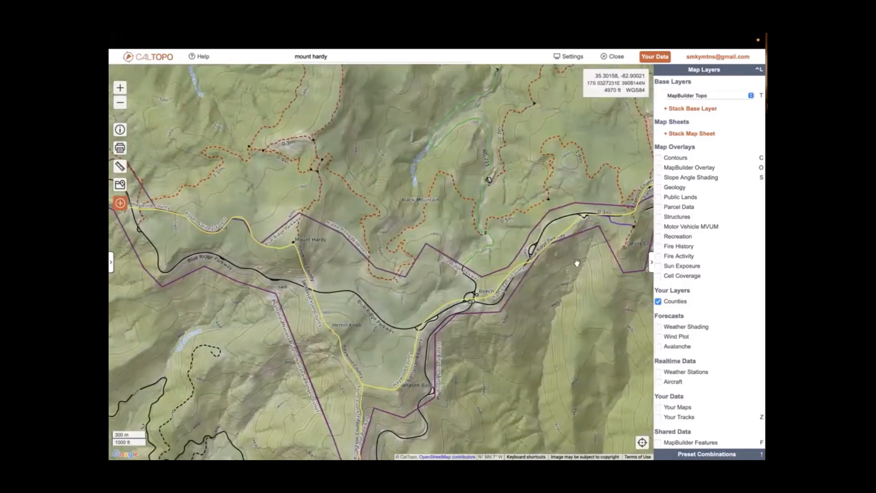
click(659, 302)
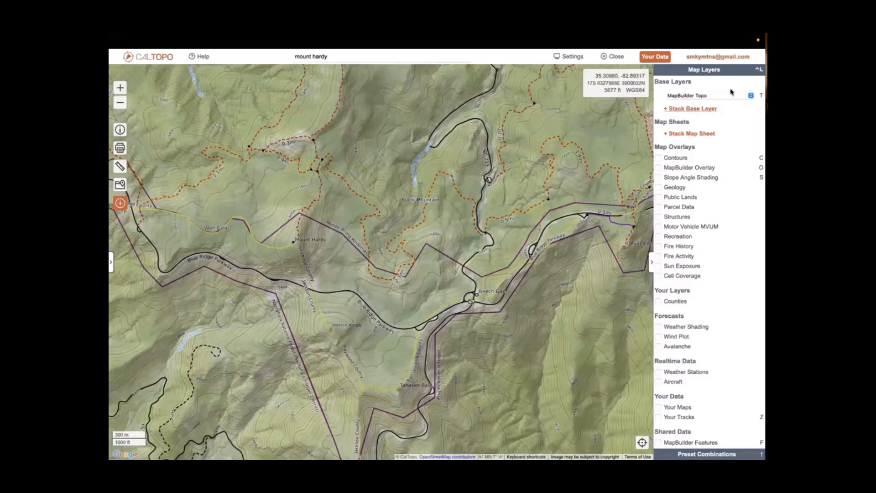
Switch the base layer to Forest Service and set its version to FSTopo 2016 (white).
click(681, 98)
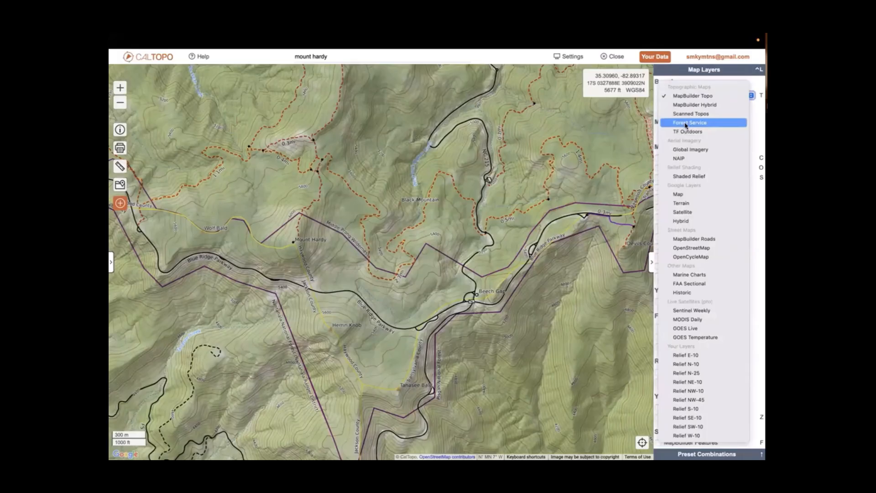
click(686, 124)
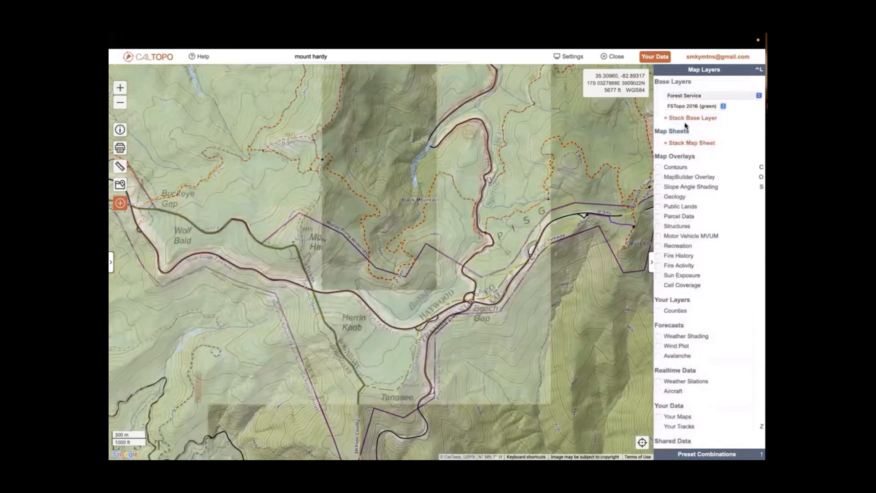
click(706, 107)
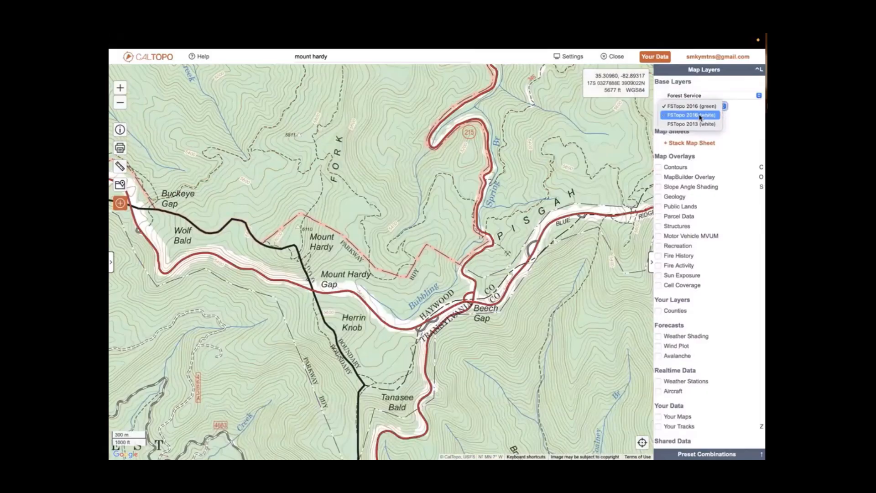
click(701, 115)
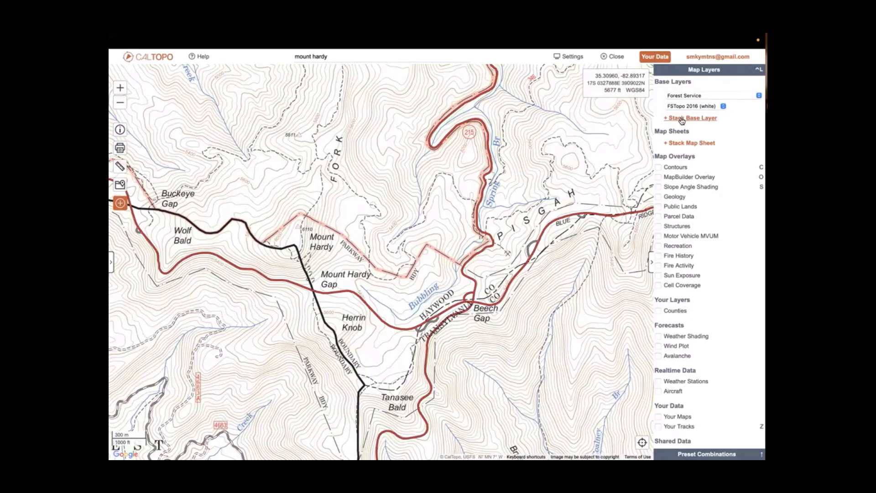
Stack Global Imagery as an additional base layer over the Forest Service map.
click(682, 118)
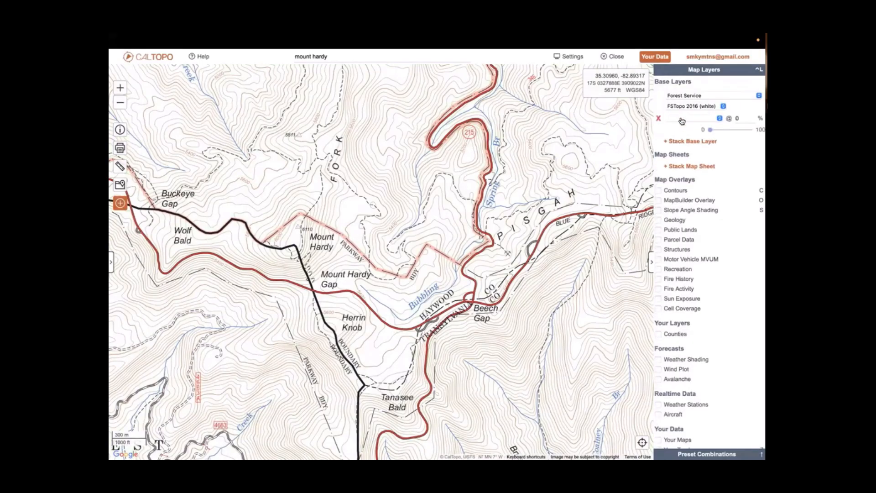
click(715, 119)
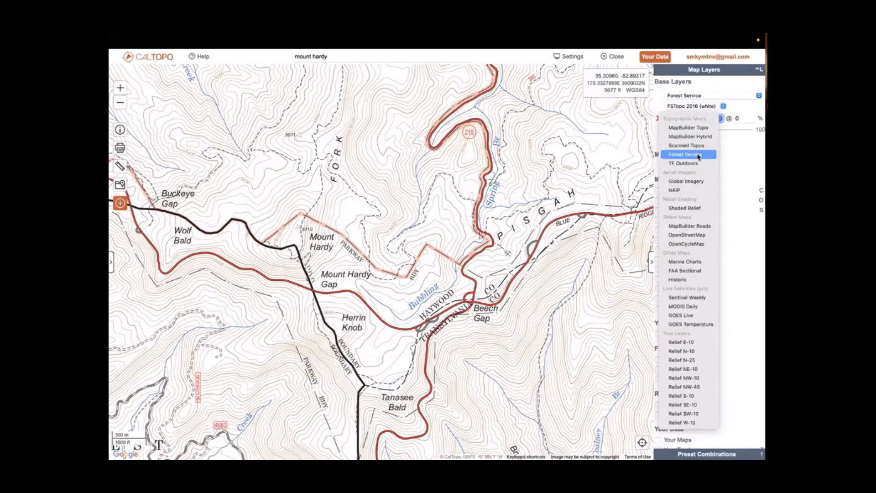
click(693, 182)
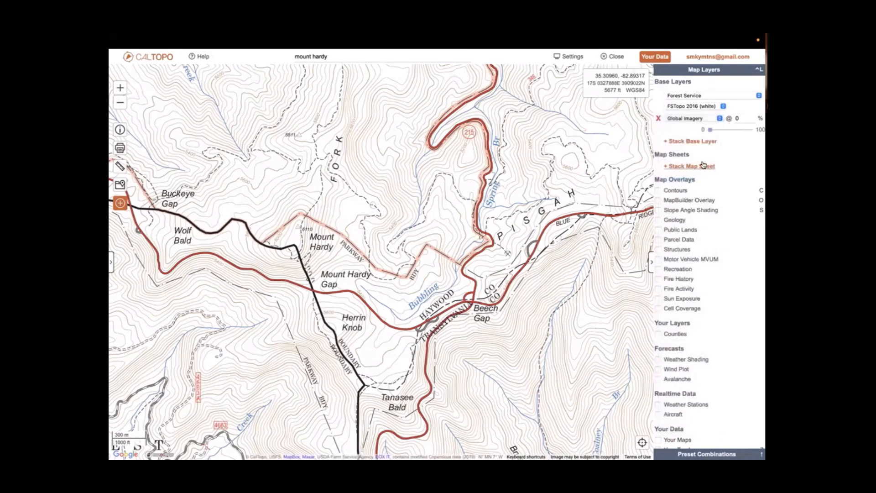
click(693, 120)
click(694, 119)
Stack Shaded Relief as another base layer on top of Global Imagery.
click(710, 142)
click(698, 145)
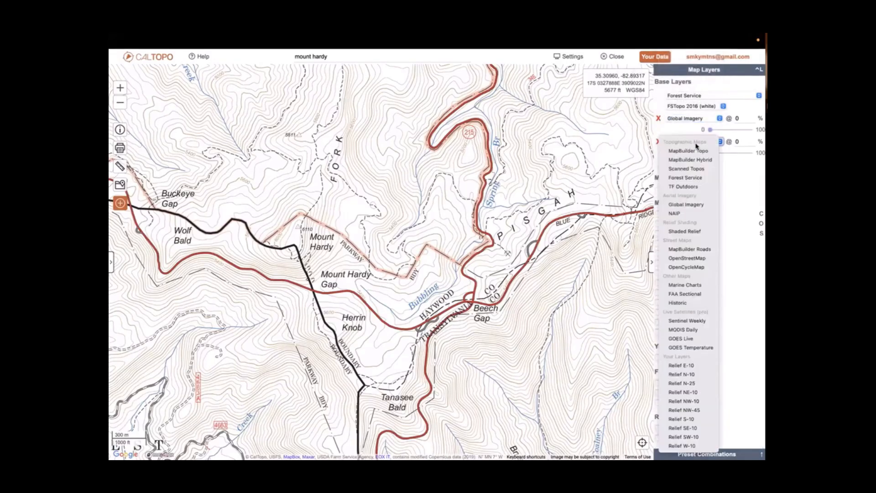
click(684, 232)
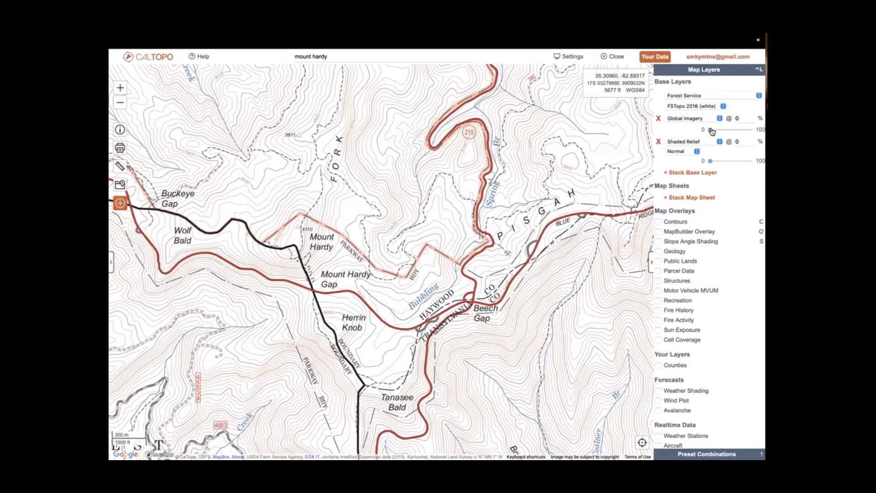
Set Global Imagery's opacity to 52%, and try Shaded Relief at 19% before returning it to 0%.
drag(711, 131, 732, 132)
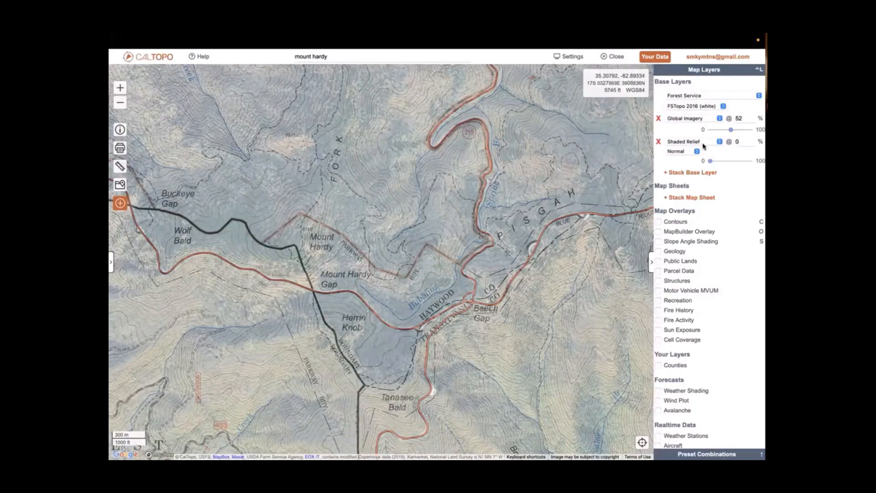
drag(711, 163, 719, 165)
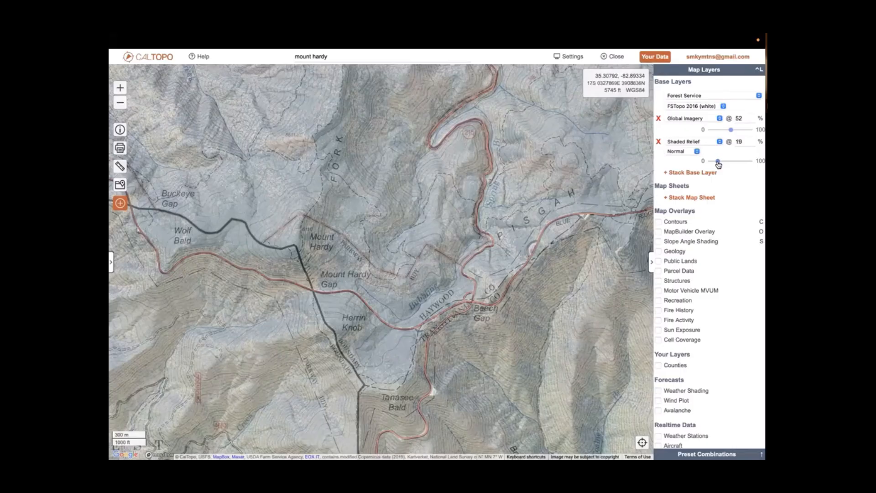
drag(719, 165, 706, 162)
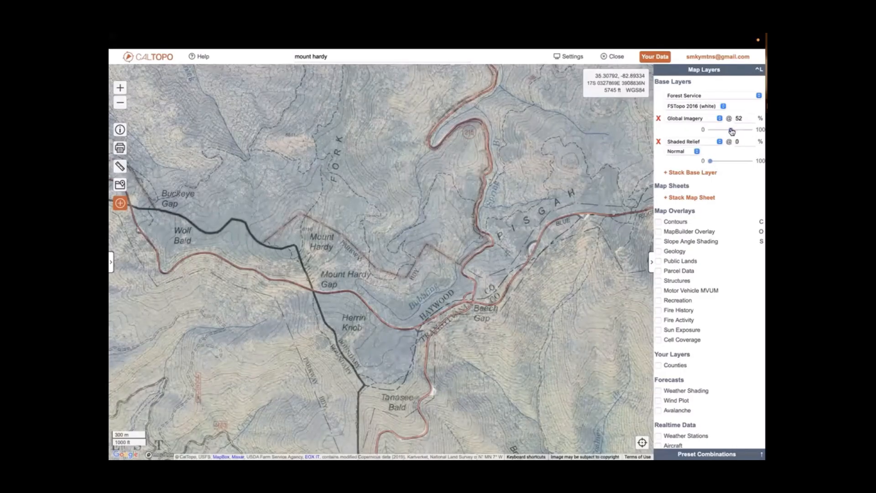
Fade Global Imagery over the Forest Service map near Beech Gap up to 100% opacity, and reduce it to 42%.
drag(731, 130, 748, 130)
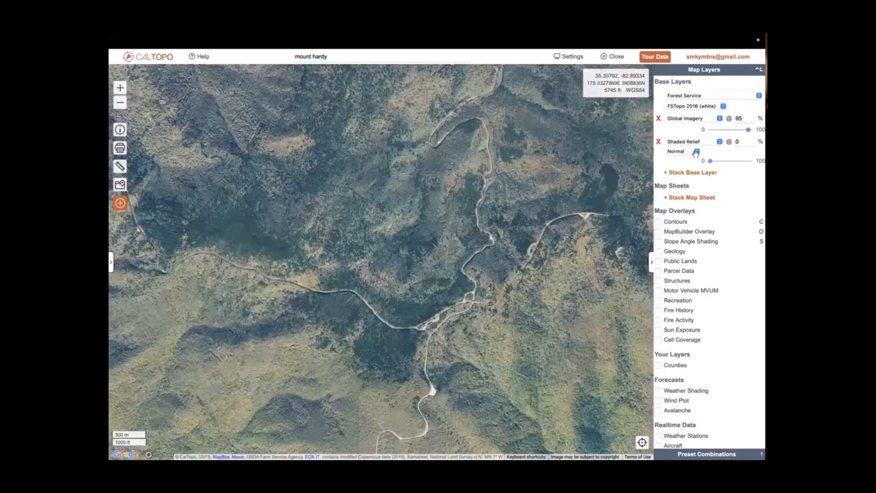
scroll(478, 287, up, 1)
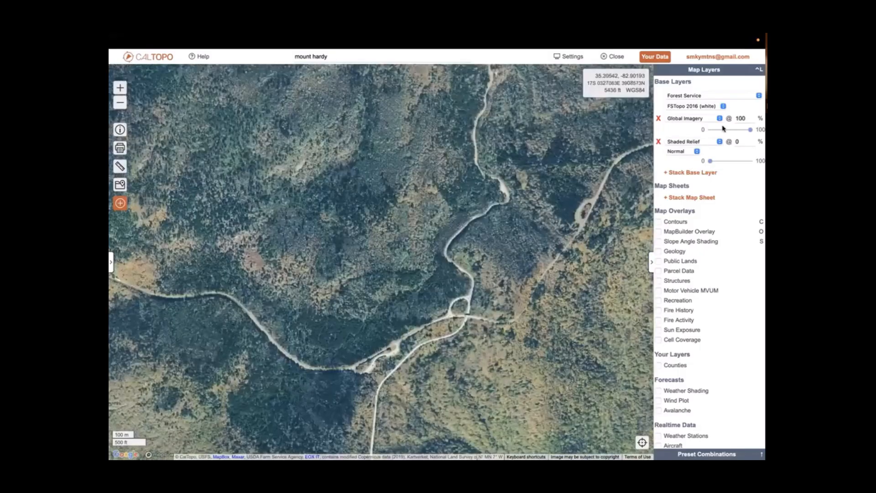
drag(751, 133, 749, 131)
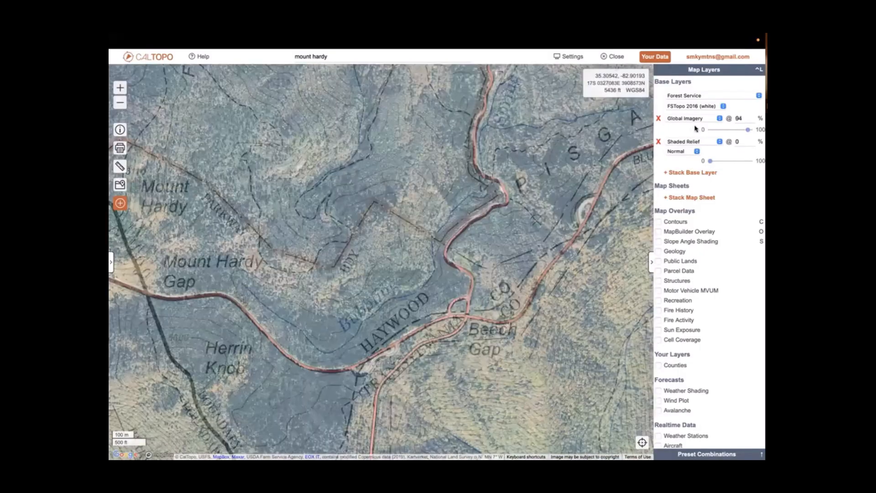
drag(695, 128, 752, 130)
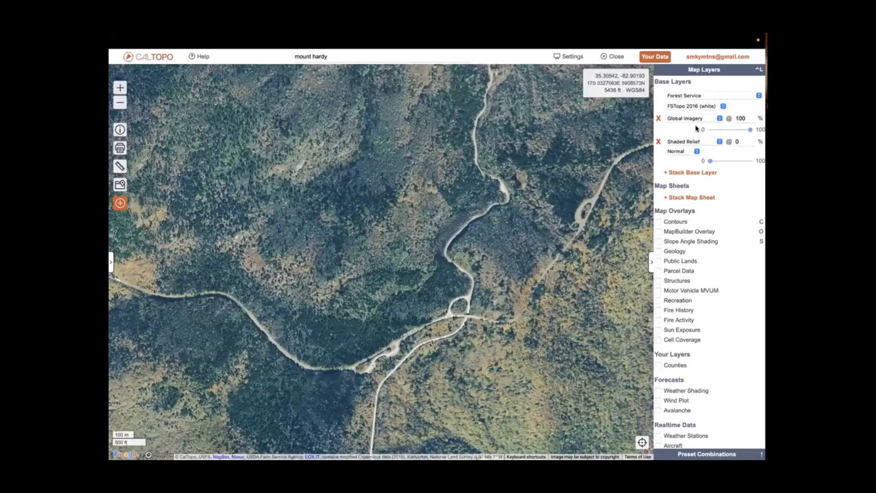
drag(696, 129, 727, 134)
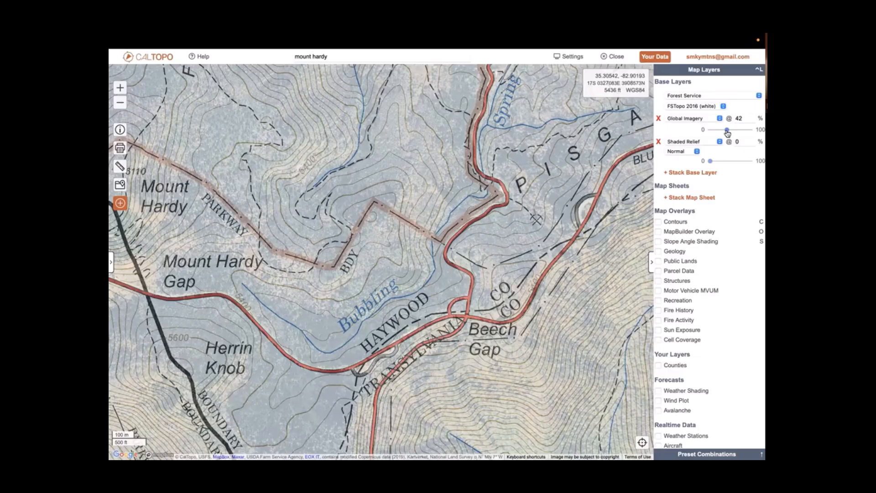
Remove the stacked Global Imagery and Shaded Relief layers, and search for mount hardy to recenter the map.
click(659, 119)
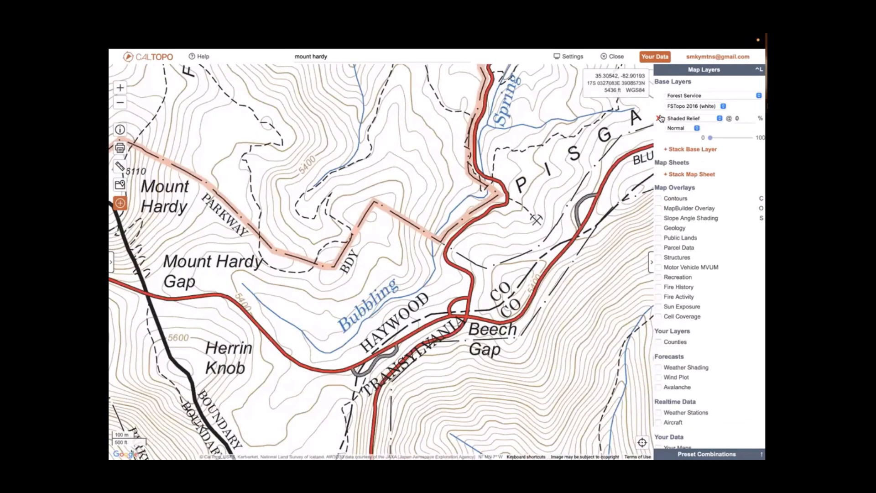
click(661, 119)
click(392, 56)
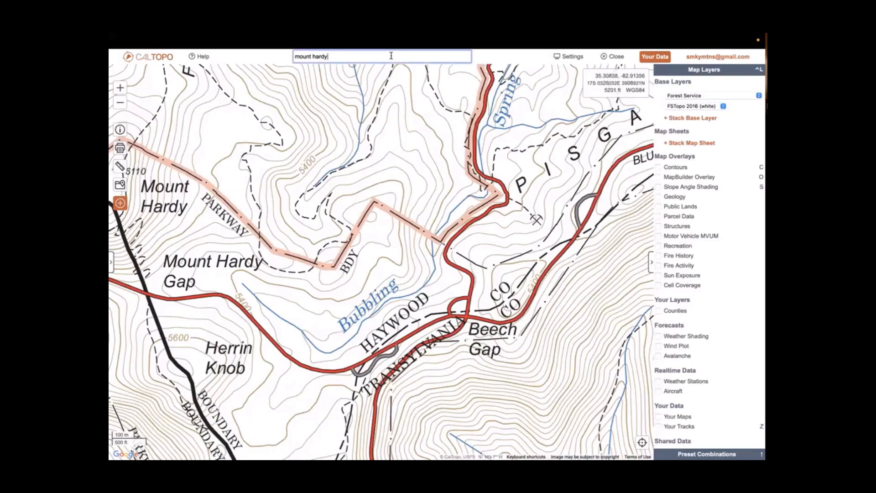
key(Return)
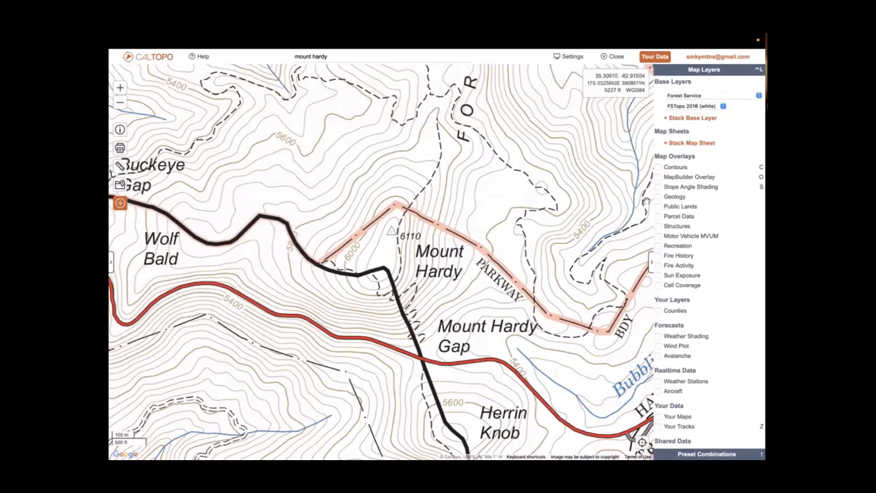
Hide the map layers and show the map objects with the list of object types that can be added.
click(651, 267)
mouse_move(111, 260)
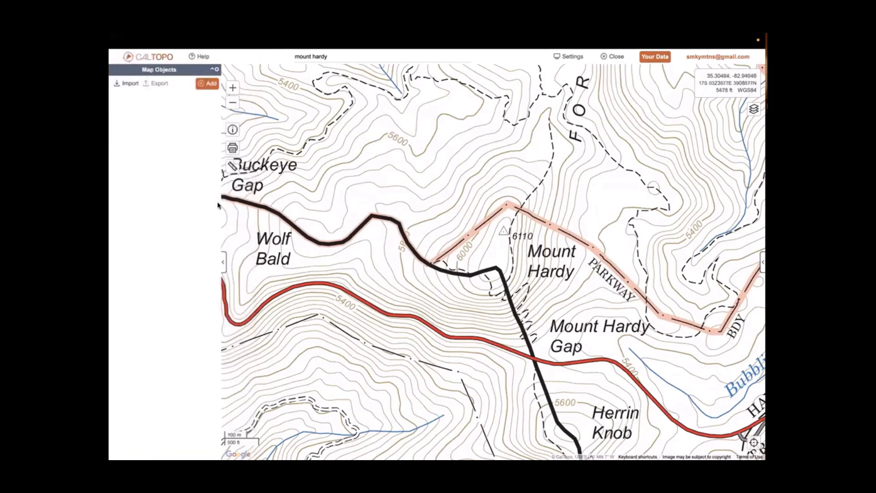
click(211, 85)
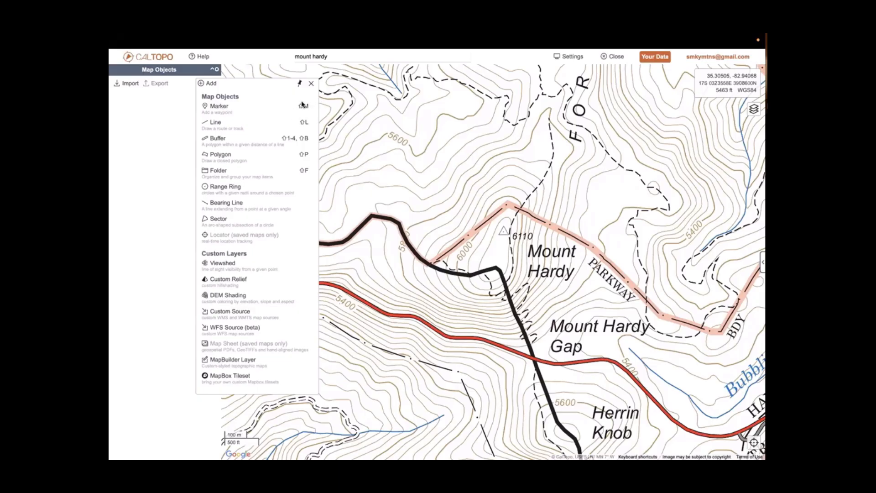
Place a new marker just south of Mount Hardy's 6110 summit and label it Marker 1.
click(220, 108)
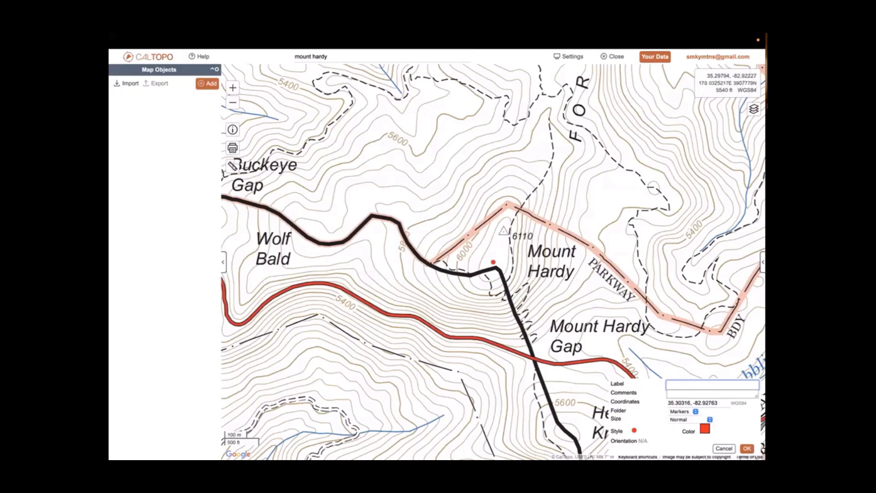
text(Marker 1)
click(677, 393)
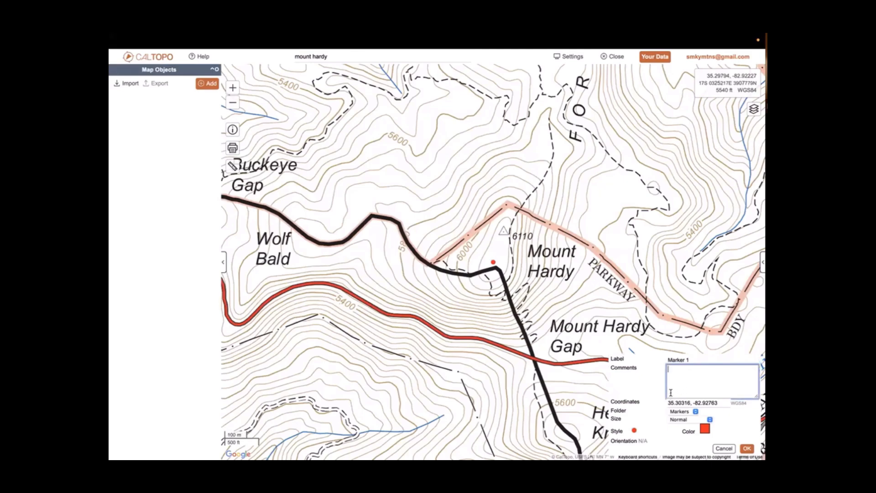
Set the marker's size to Medium (1.5x) and its style to the tent icon from the Recreation set.
click(684, 420)
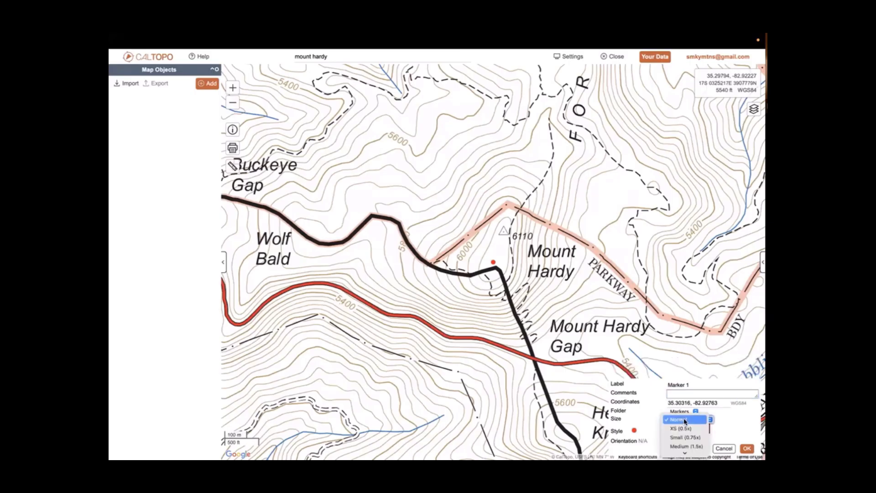
click(680, 446)
click(634, 430)
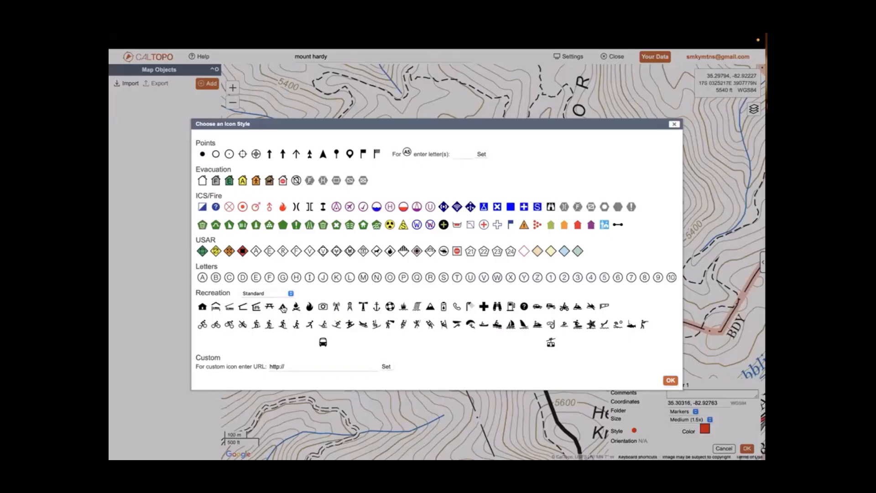
click(283, 309)
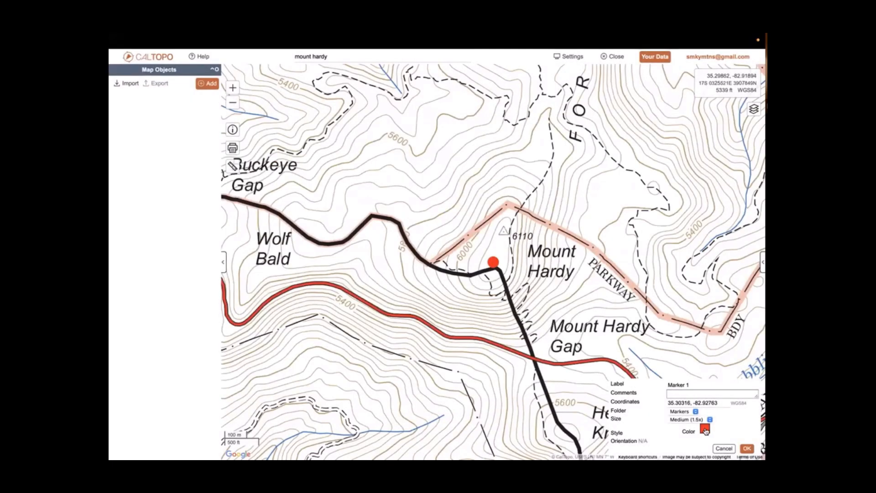
click(638, 434)
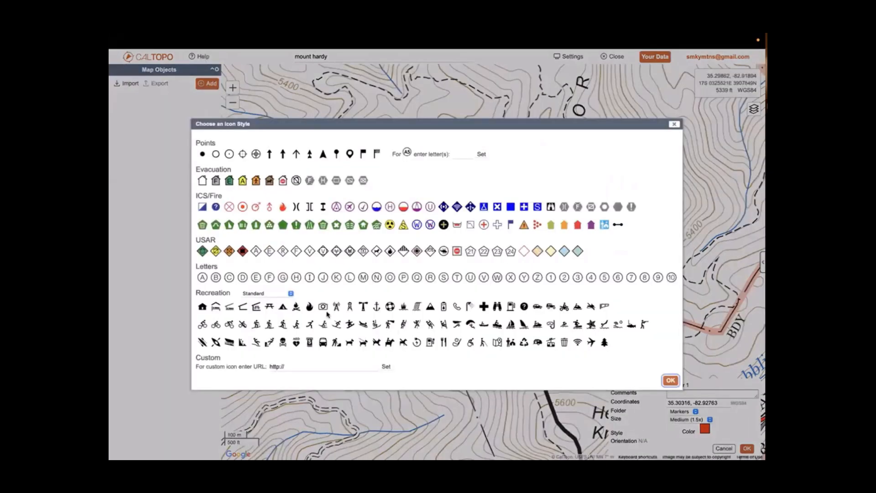
click(283, 309)
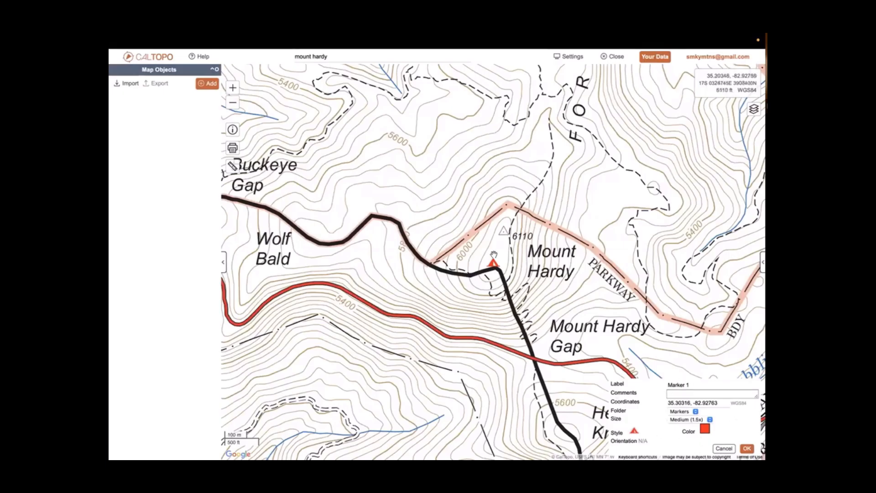
Move the tent marker north along the trail near Fork, and discard the unsaved marker.
mouse_move(495, 264)
mouse_down()
mouse_move(563, 134)
mouse_move(550, 103)
mouse_move(559, 228)
mouse_move(531, 334)
mouse_up()
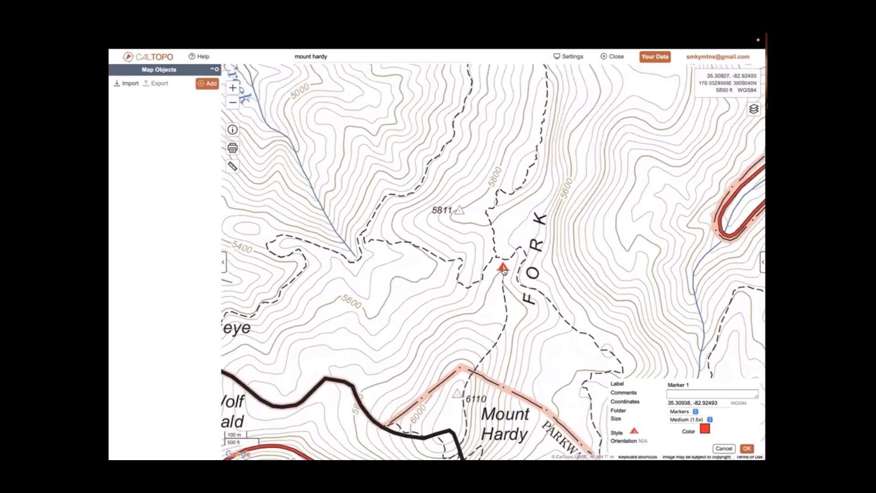
drag(503, 268, 492, 227)
click(724, 449)
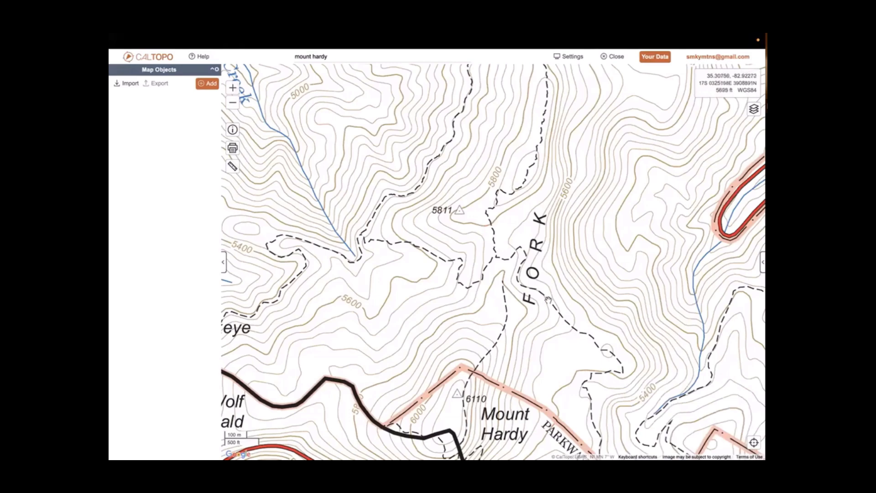
Start a new marker on the trail just east of the 5811 summit at 35.31149, -82.92553.
click(489, 211)
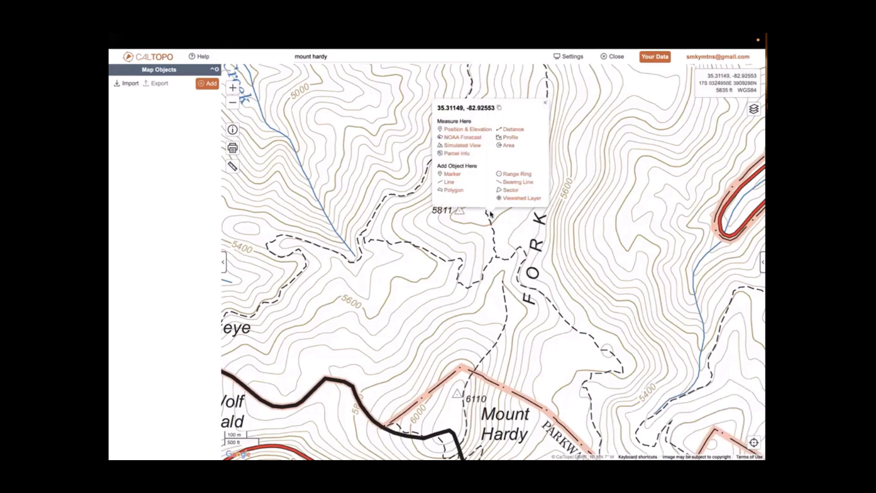
click(452, 174)
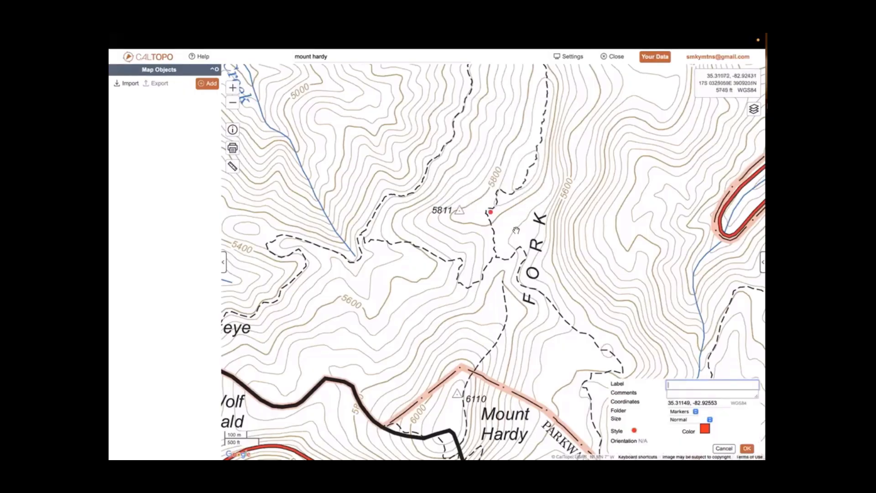
Label the new marker Great Campsite, give it the red tent symbol and confirm it.
text(Great Campsite)
click(635, 432)
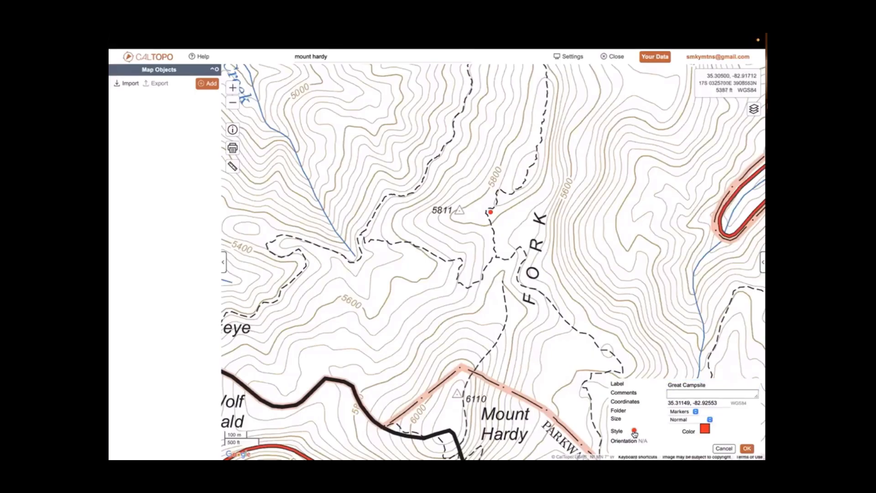
click(284, 312)
click(747, 448)
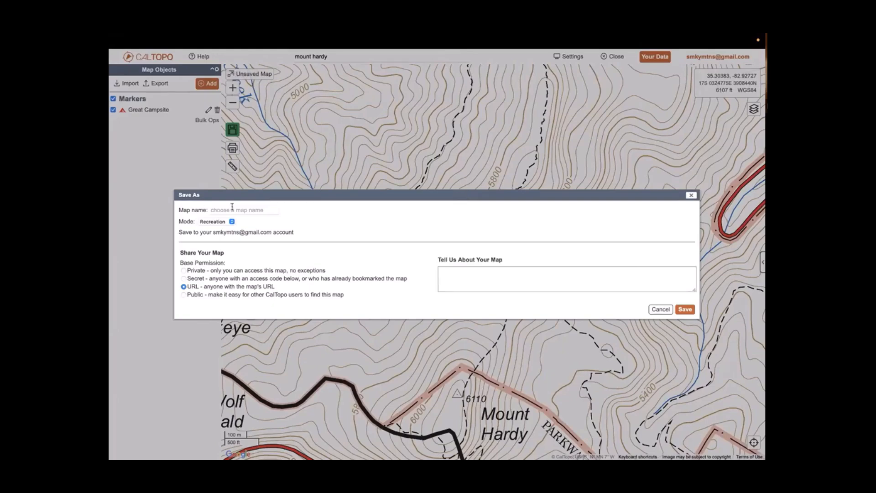
Save the map under the name Mount Hardy with the base permission Public.
click(258, 209)
text(Mount Hardy)
click(183, 296)
click(684, 310)
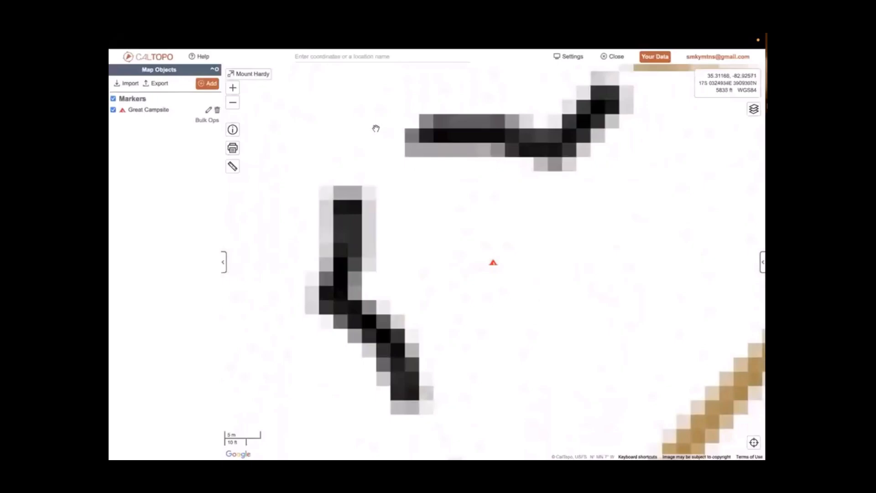
Copy the map's URL from its sharing settings and create a shareable link with Write access.
click(233, 131)
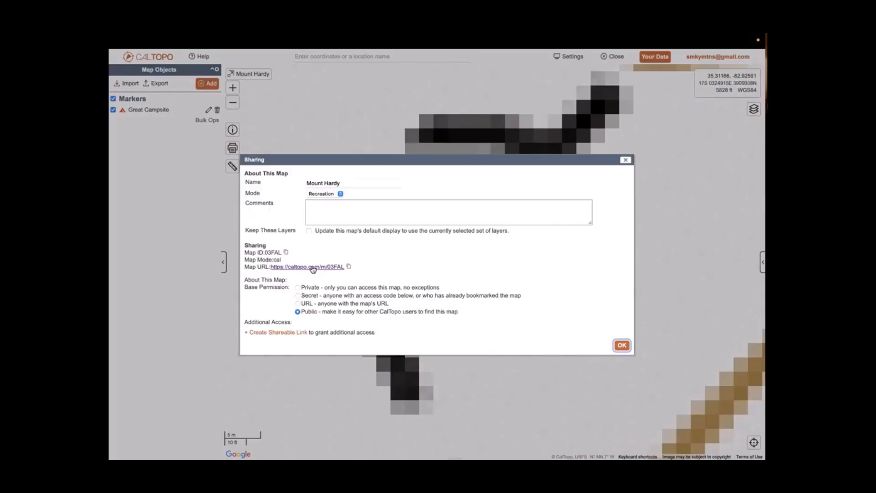
click(350, 269)
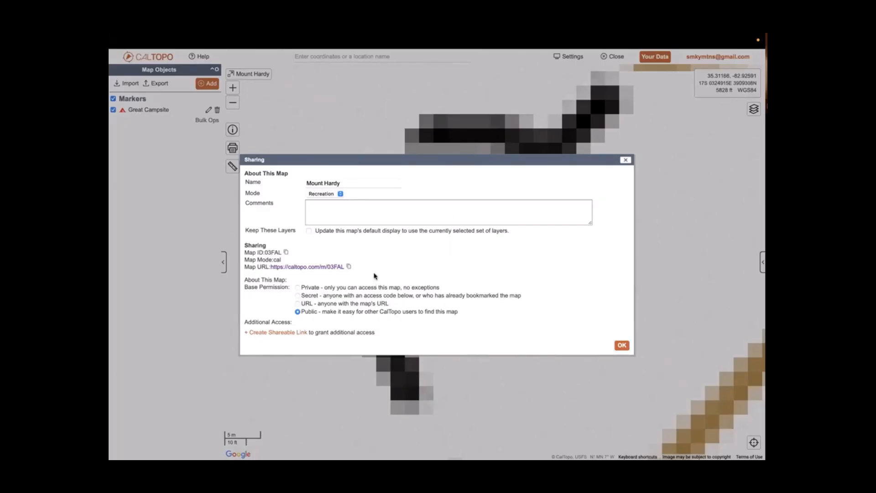
click(276, 334)
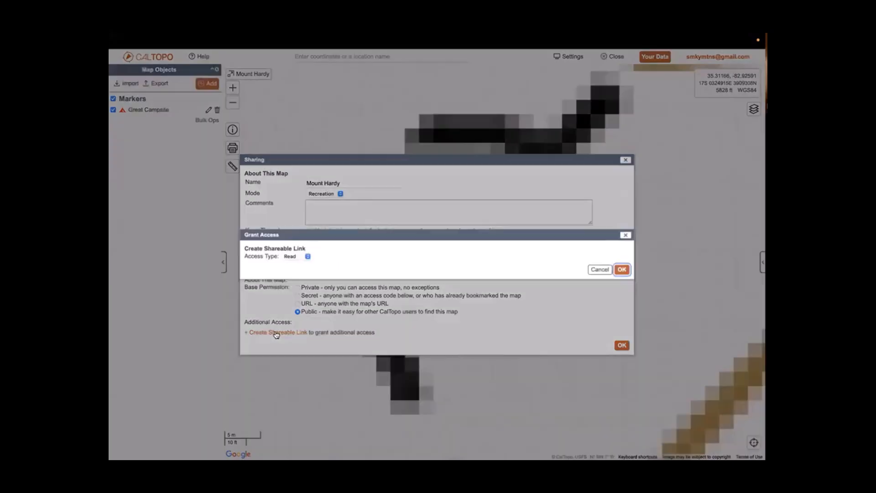
click(307, 257)
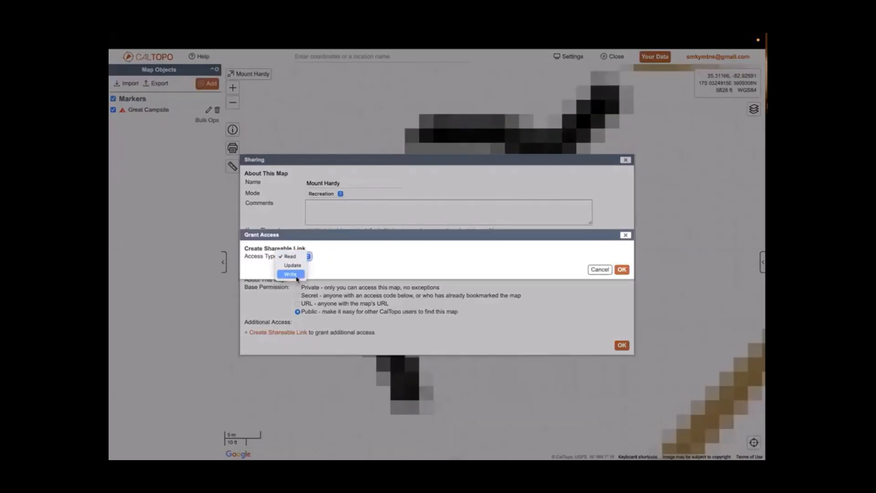
click(297, 274)
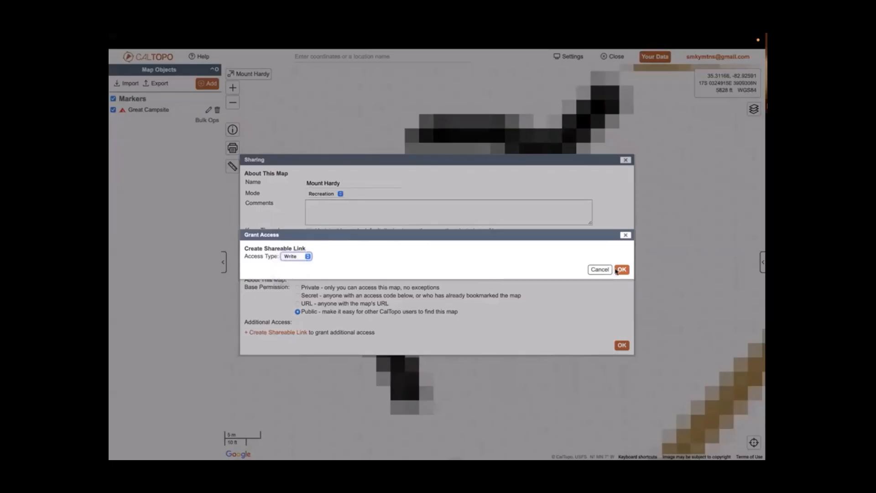
click(624, 270)
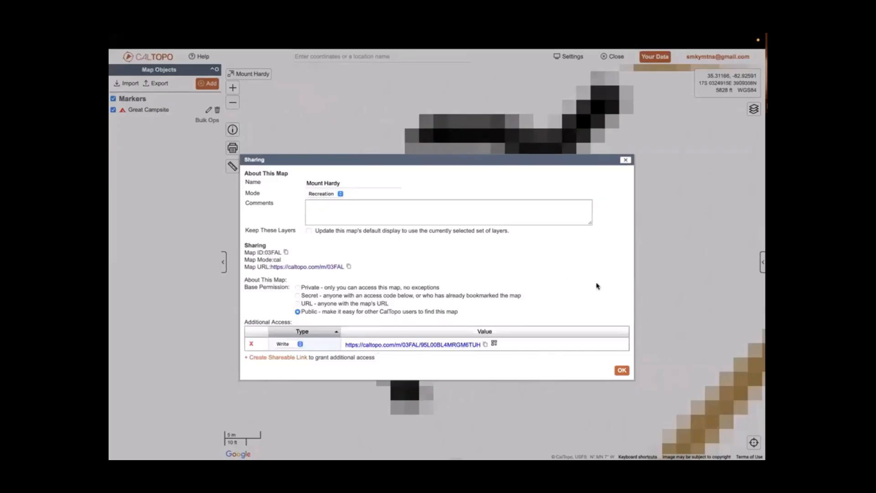
click(628, 159)
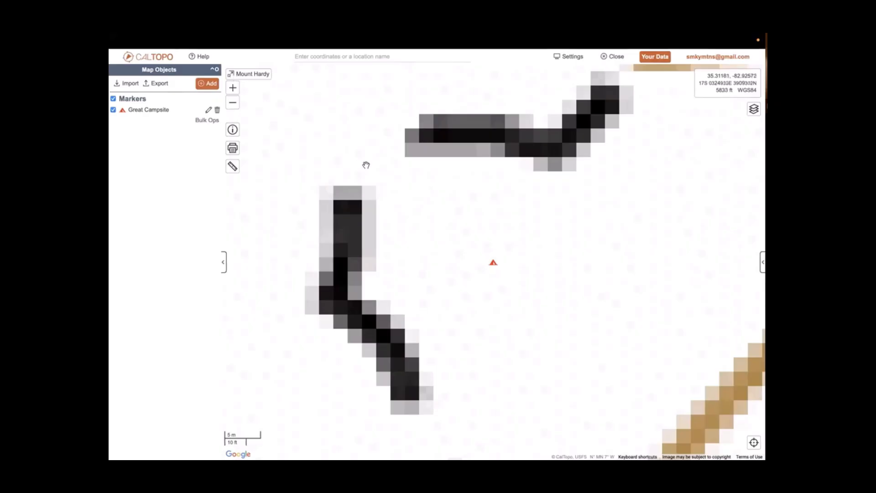
Draw an unlabelled straight line about 1.12 km long across the ridge just north of the Great Campsite marker.
click(233, 103)
click(234, 103)
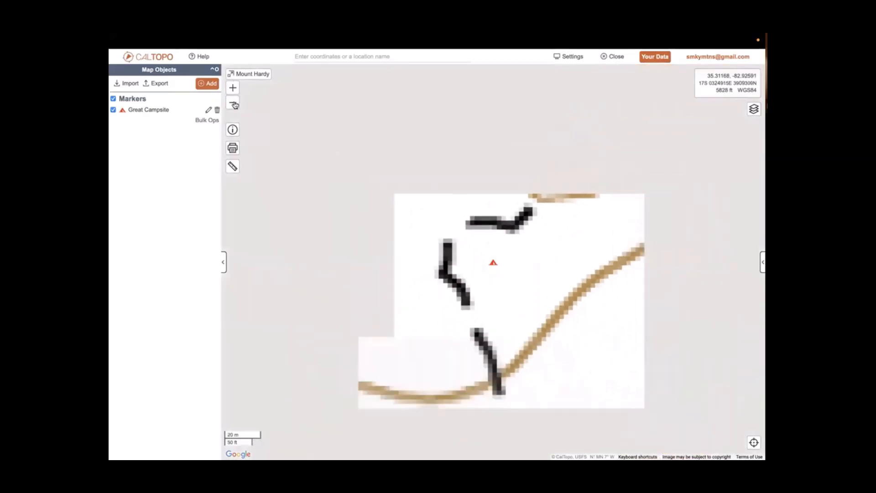
click(233, 103)
click(233, 103)
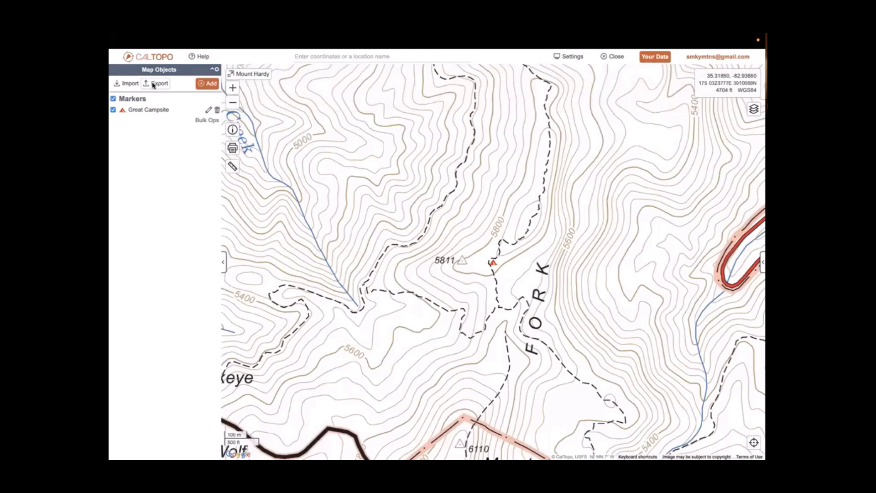
click(211, 85)
click(233, 126)
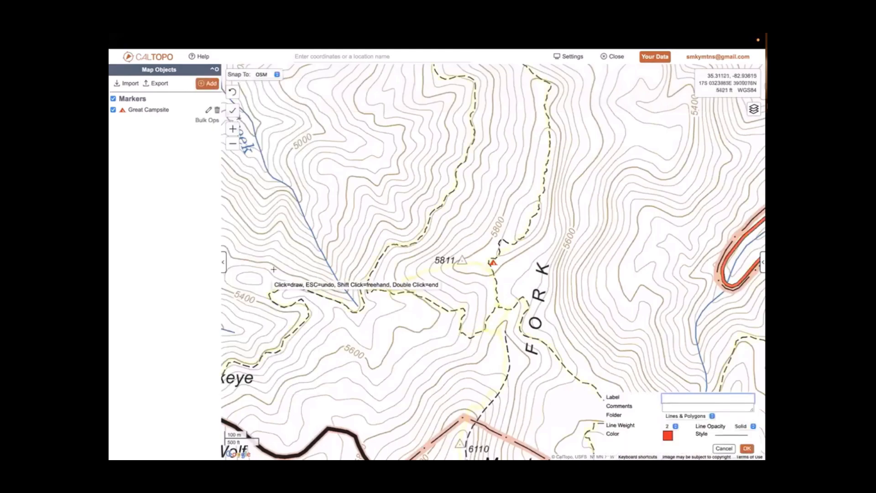
click(351, 247)
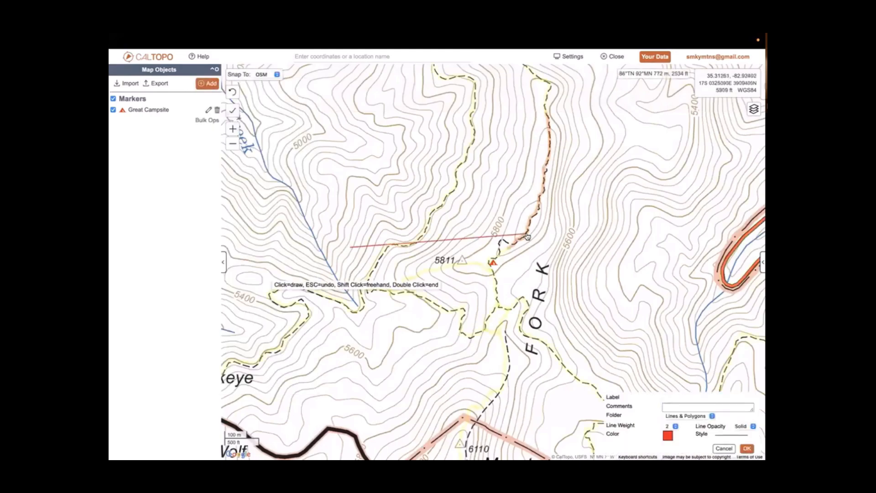
click(605, 207)
click(747, 449)
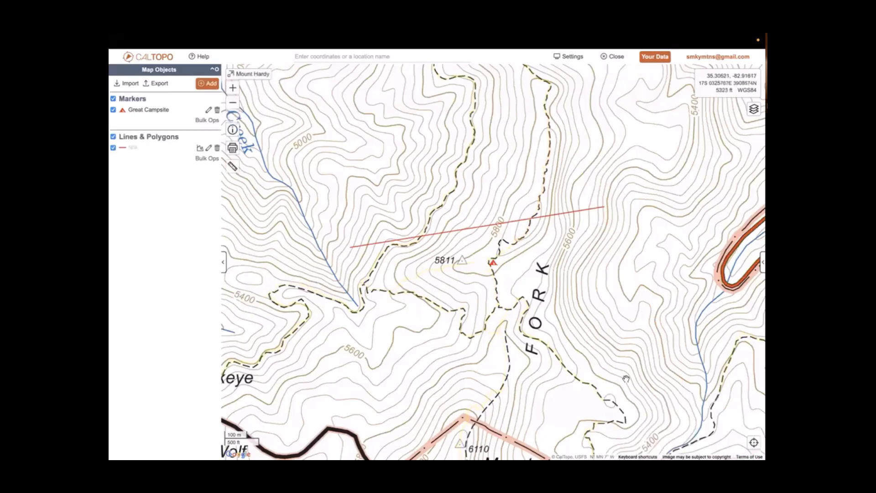
Zoom out to the wider region, then fit the view back to the objects of the Mount Hardy map.
click(233, 104)
click(232, 104)
click(233, 104)
click(233, 104)
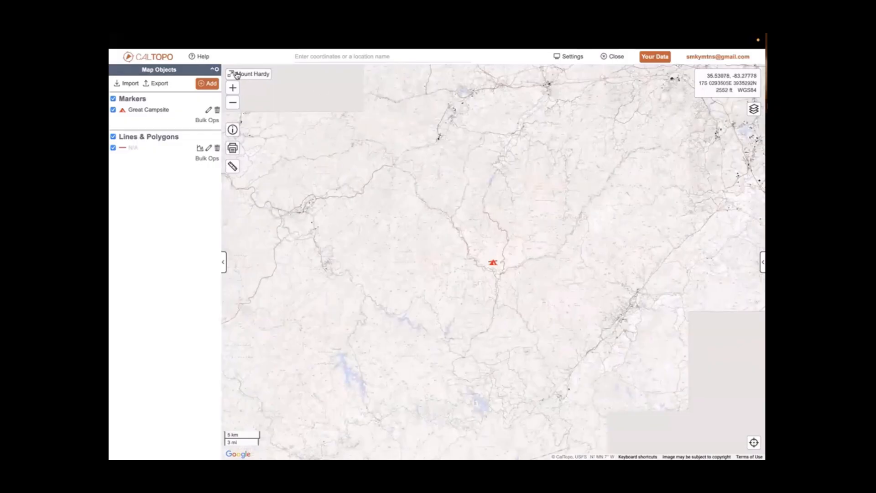
click(237, 75)
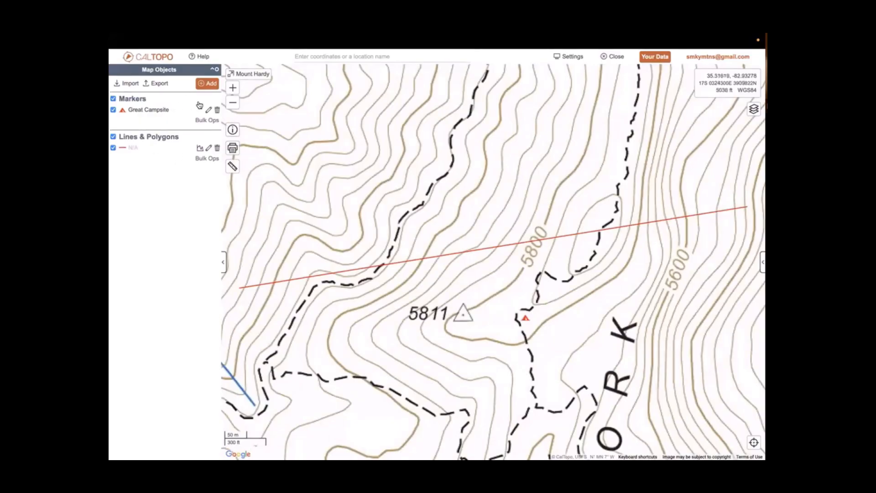
Draw a second unlabelled line about 1.32 km long, far northwest of the campsite marker.
click(233, 102)
click(232, 102)
click(232, 102)
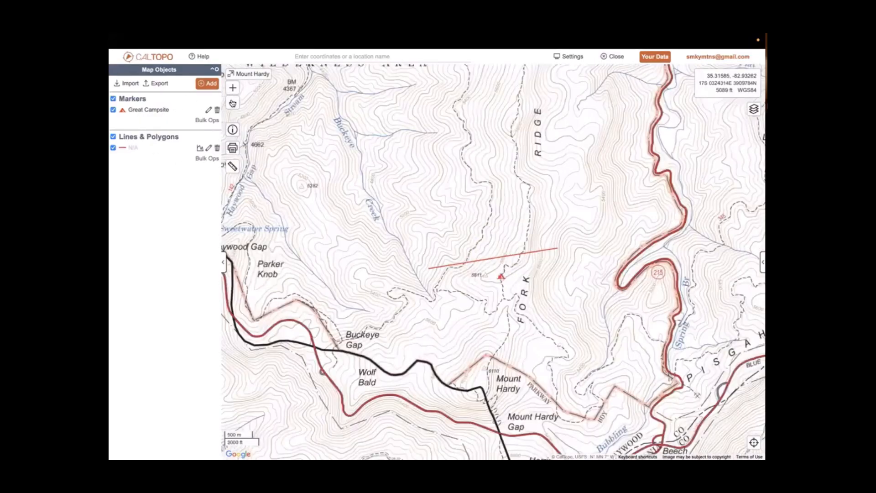
click(208, 83)
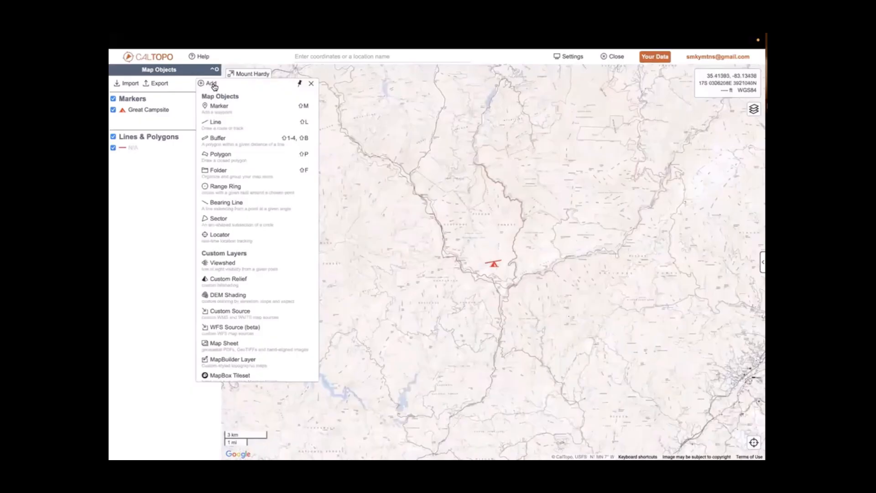
click(232, 129)
drag(374, 195, 401, 185)
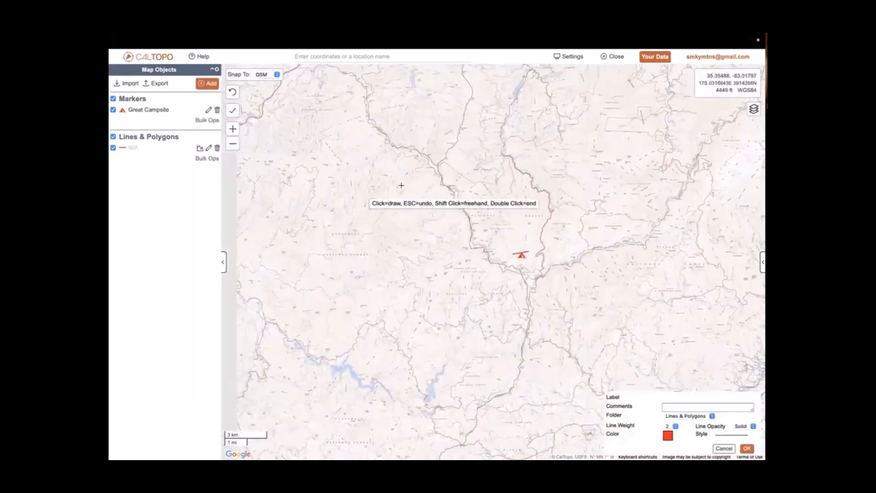
click(402, 185)
click(420, 180)
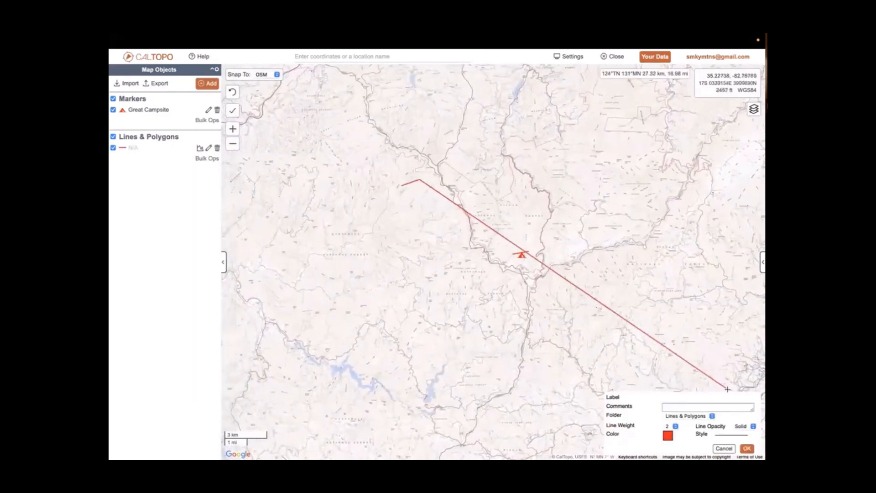
click(747, 448)
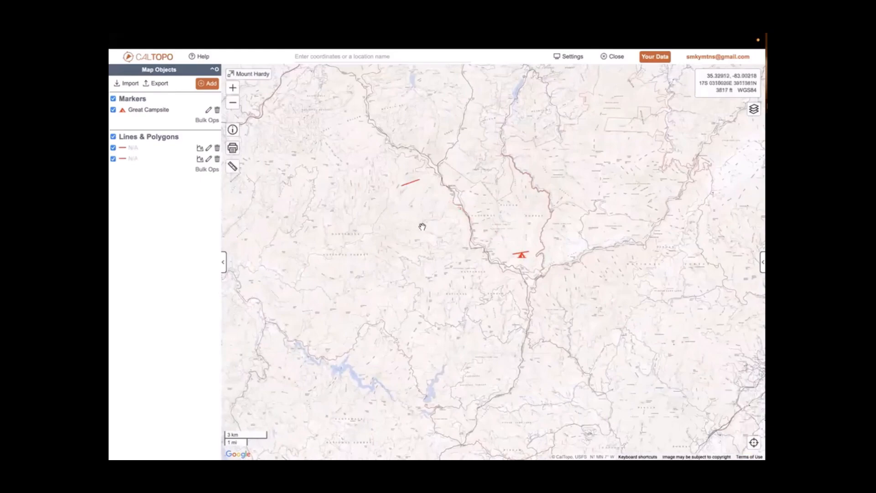
Delete both unnamed lines from the map, the one far to the northwest and the one beside the campsite.
click(254, 79)
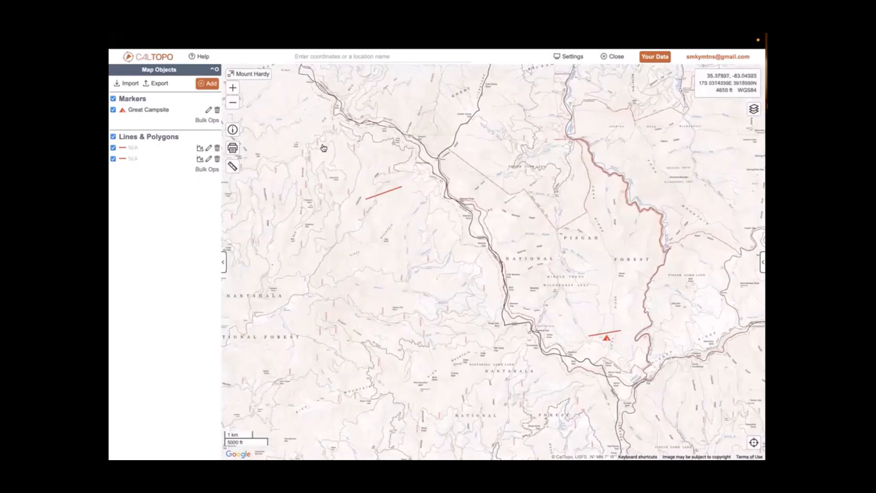
click(383, 193)
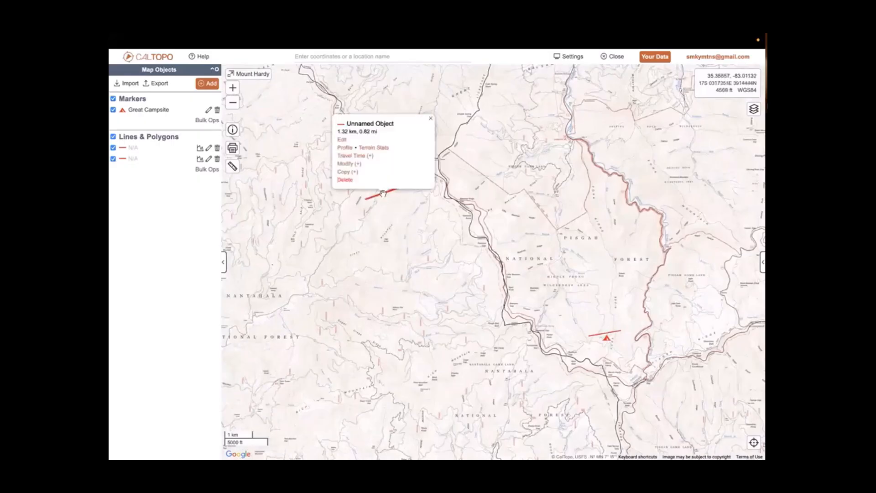
click(344, 180)
click(624, 265)
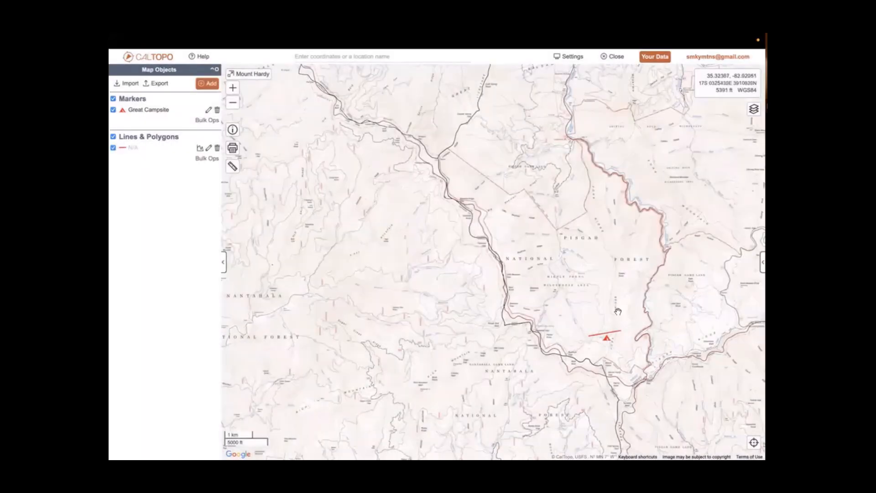
click(618, 334)
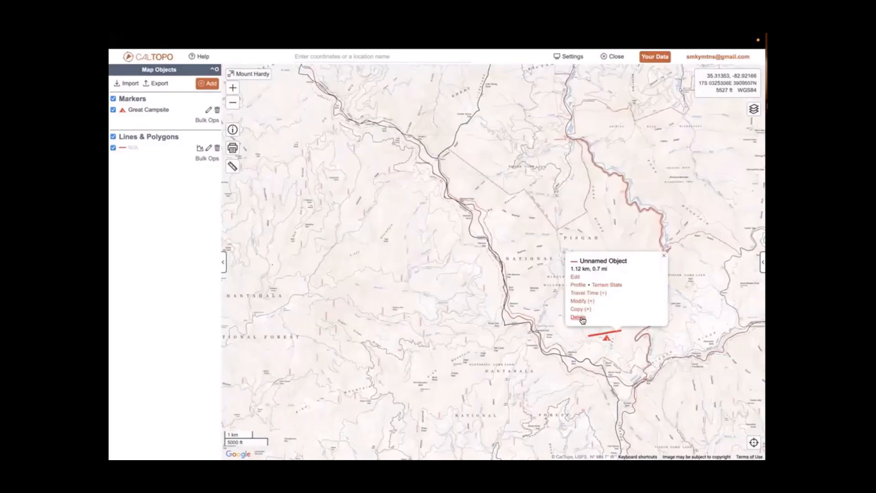
click(578, 317)
click(623, 266)
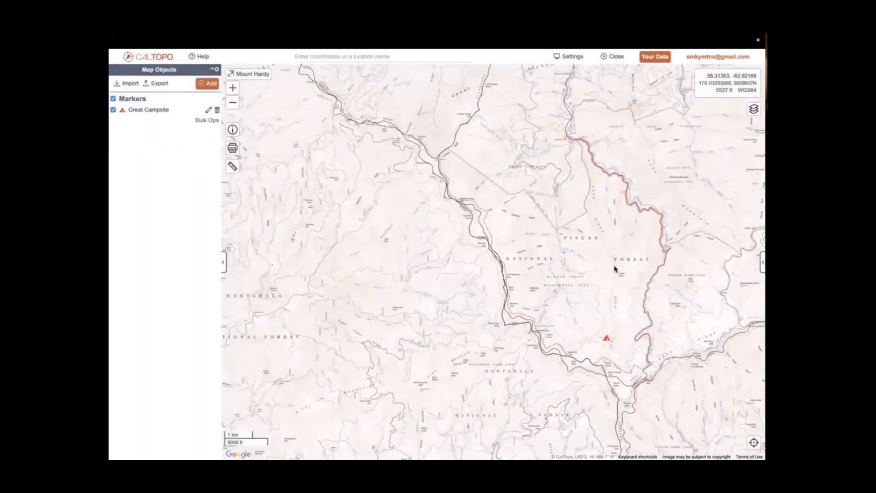
Zoom in on the ridge area between Buckeye Gap, Mount Hardy and the Great Campsite marker.
click(233, 103)
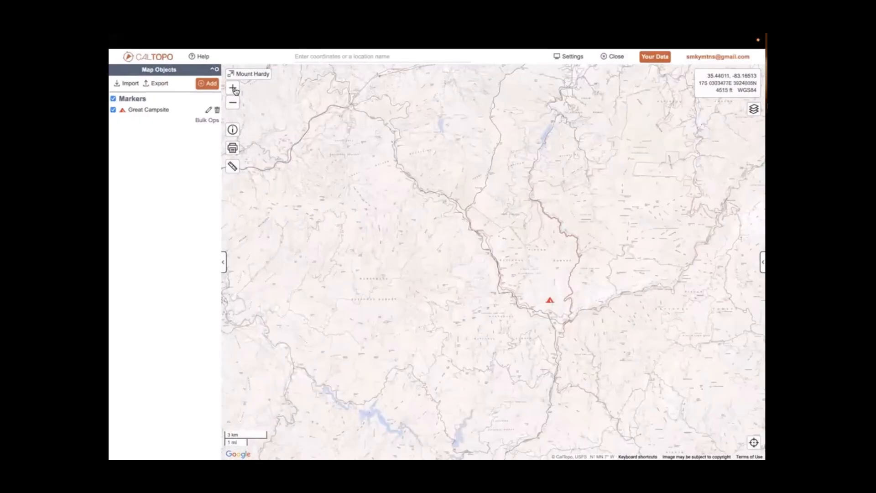
scroll(535, 291, up, 2)
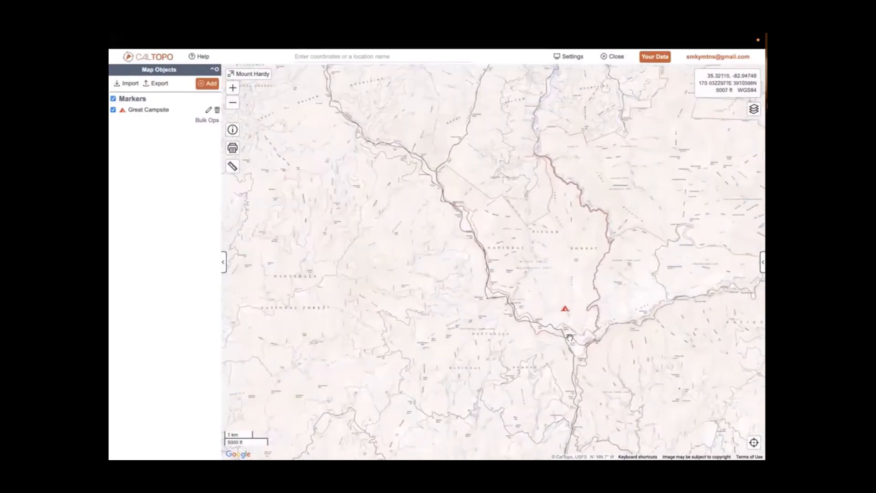
scroll(570, 338, up, 3)
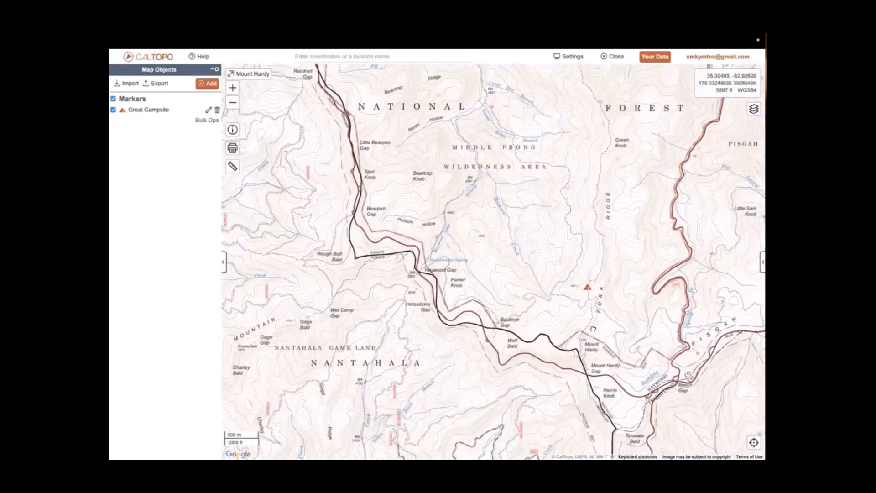
drag(594, 329, 501, 295)
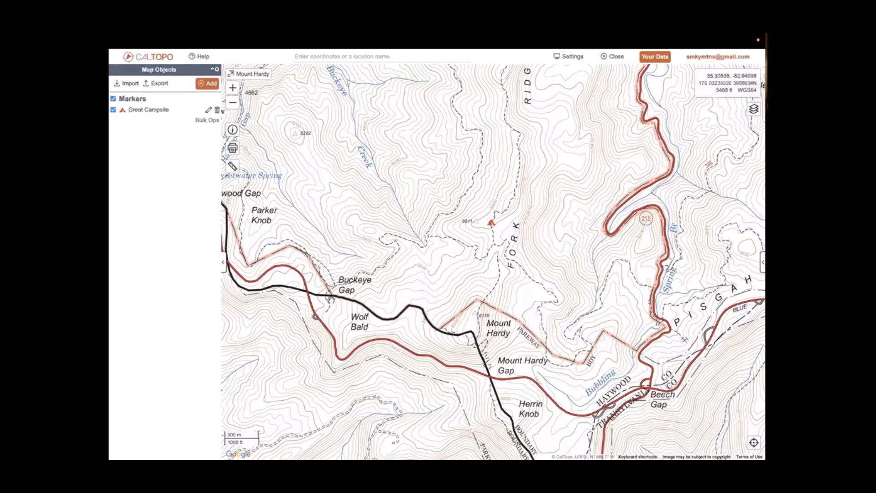
click(322, 315)
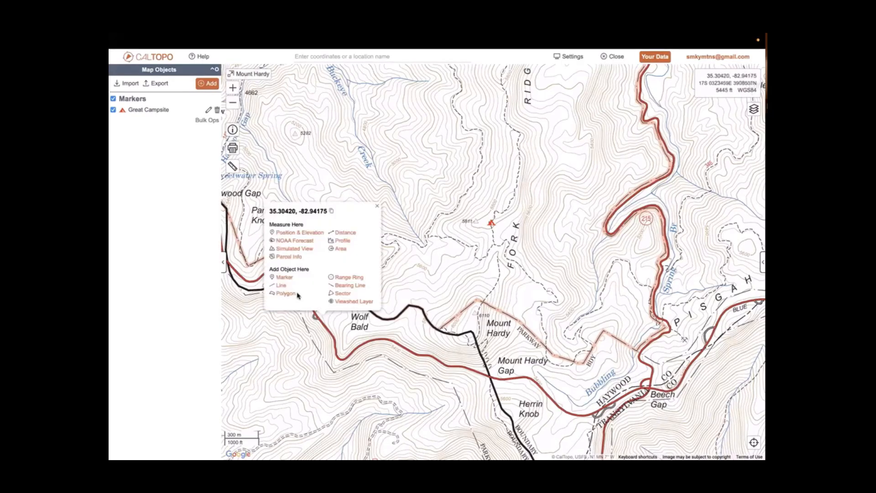
click(378, 208)
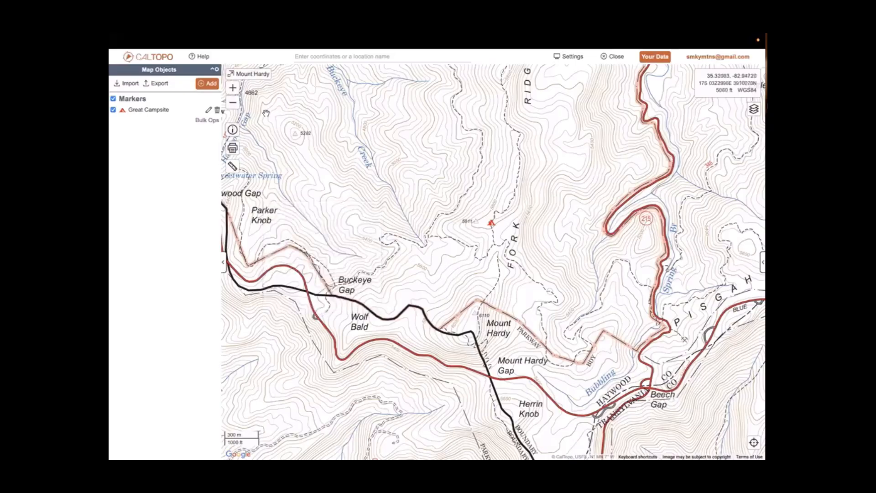
Start a new line and try its snapping set to None, then to USFS on the trail near Mount Hardy Gap.
click(213, 85)
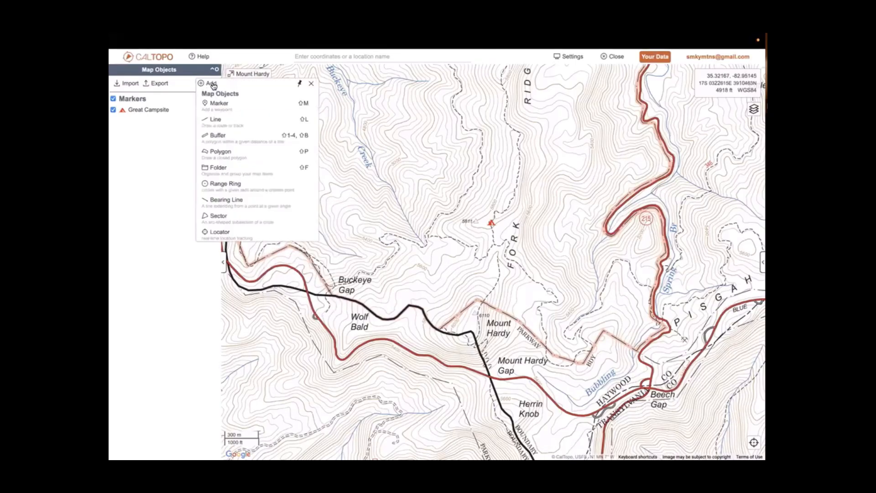
click(218, 122)
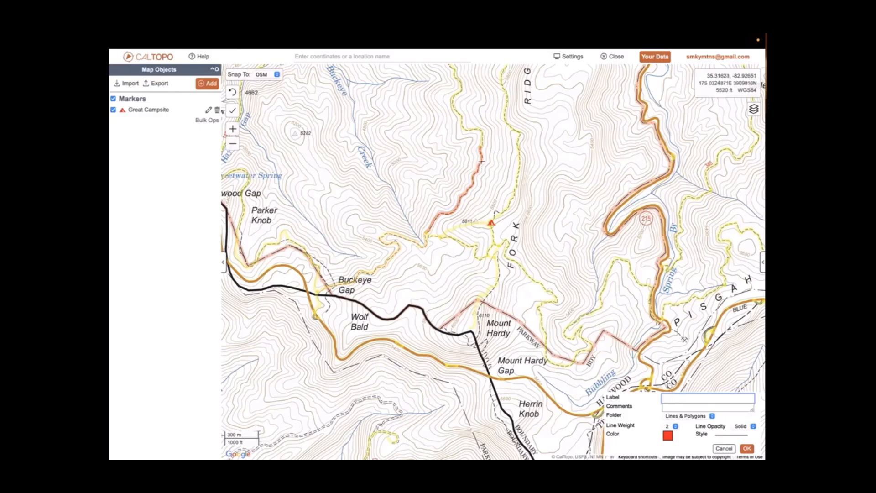
click(277, 75)
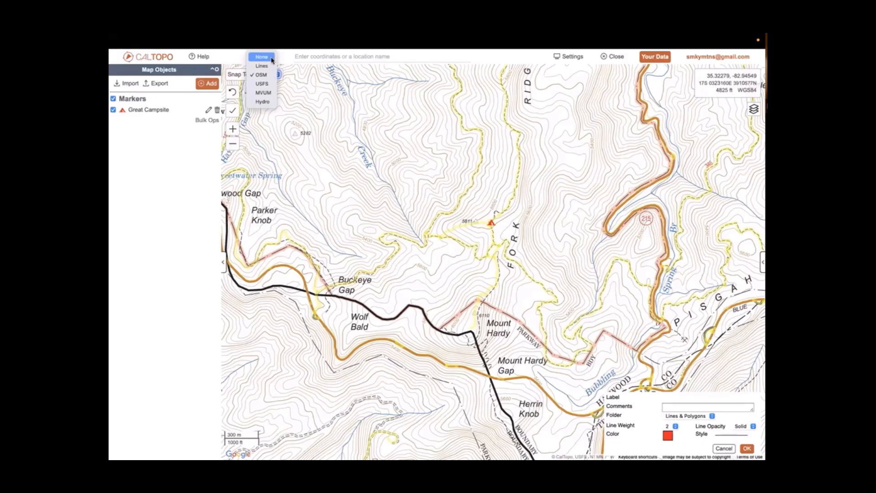
click(261, 57)
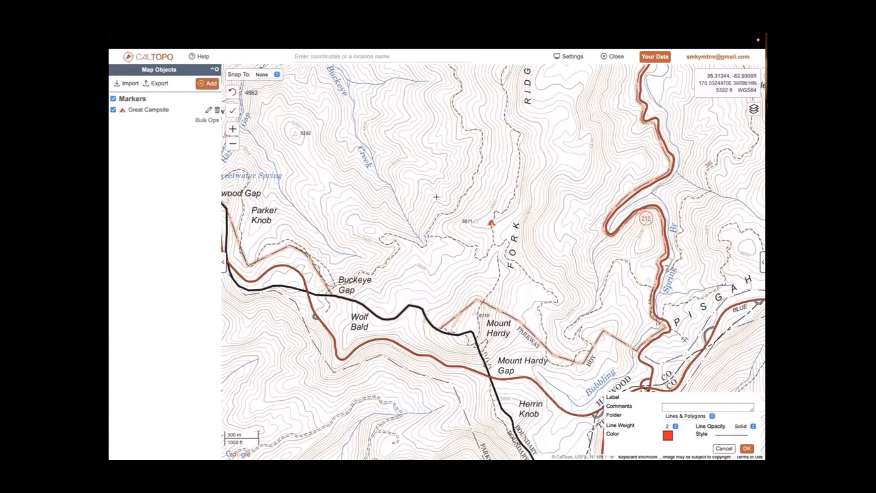
click(276, 75)
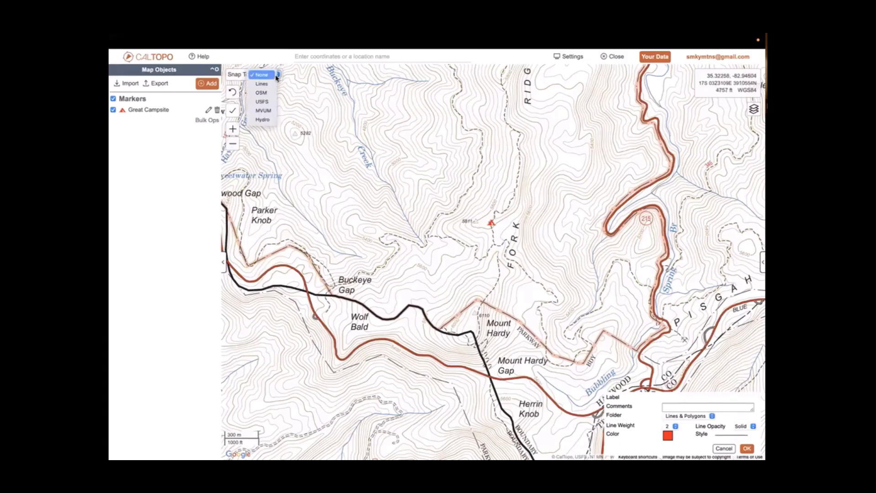
click(268, 102)
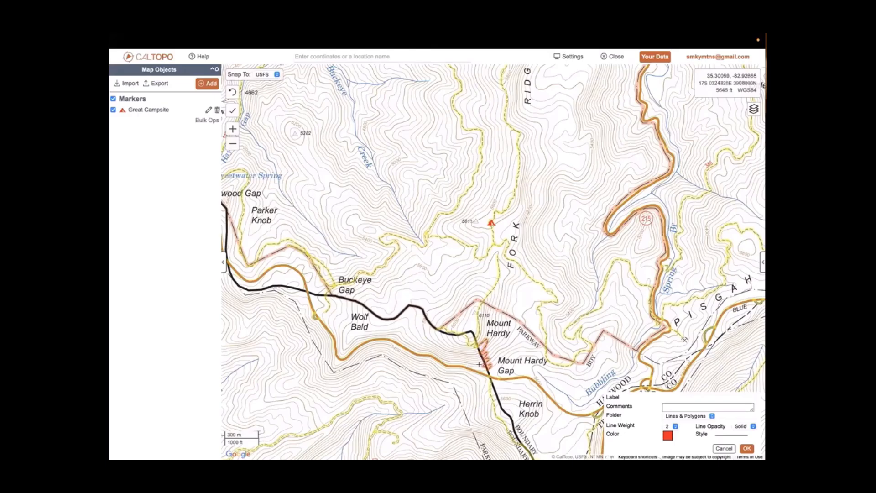
click(488, 371)
Switch the line's snapping to Hydro and try tracing Buckeye Creek from its upper end.
click(277, 75)
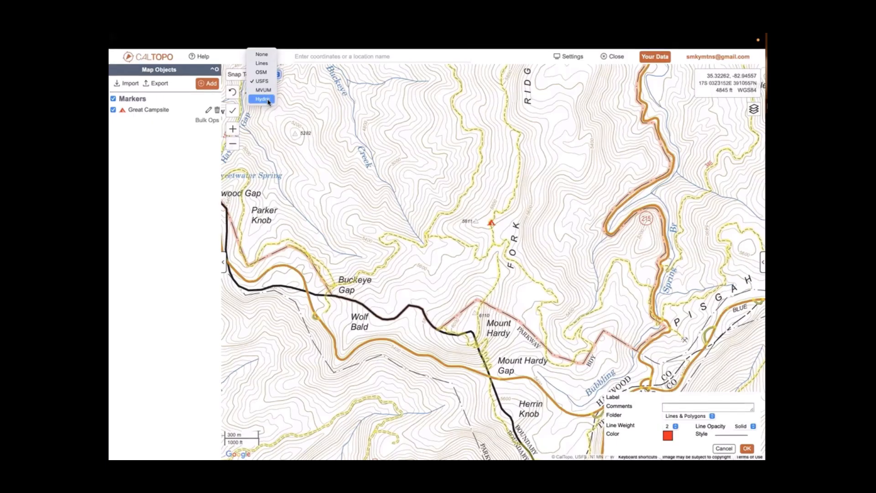
click(268, 100)
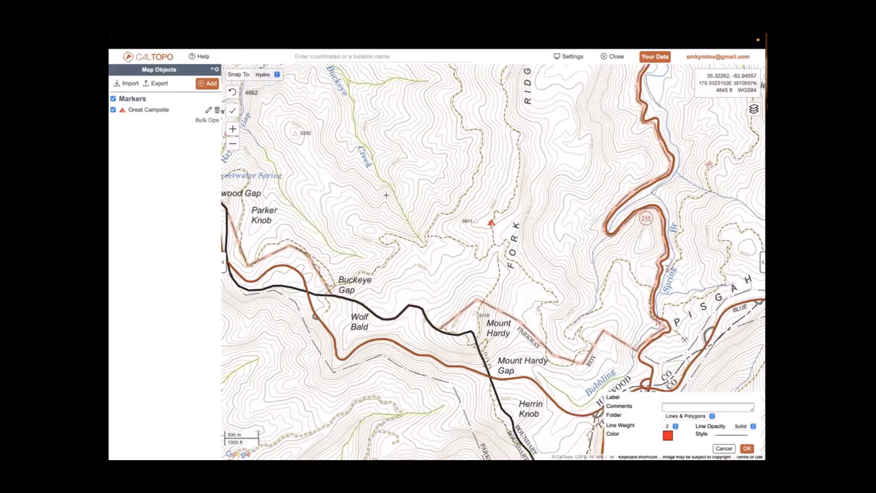
click(422, 243)
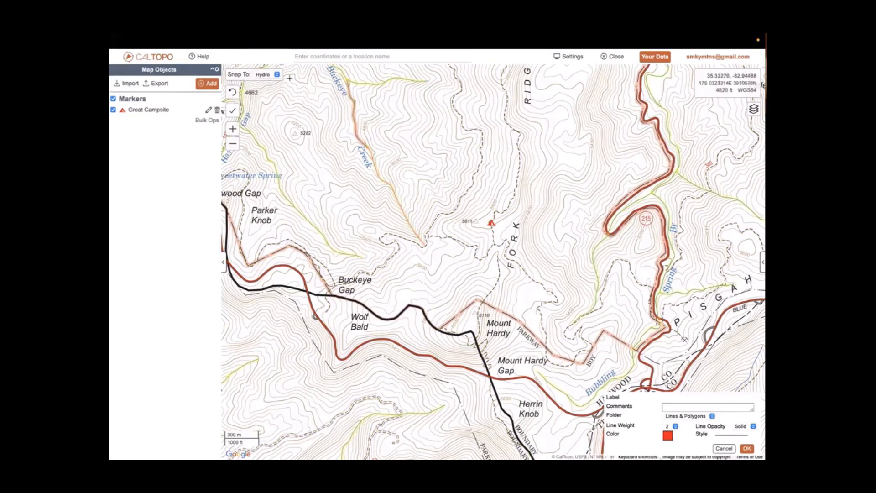
Set snapping to Lines and draw an unlabelled line along the ridge between the trail west of Buckeye Creek's head and the 5282 peak.
click(278, 74)
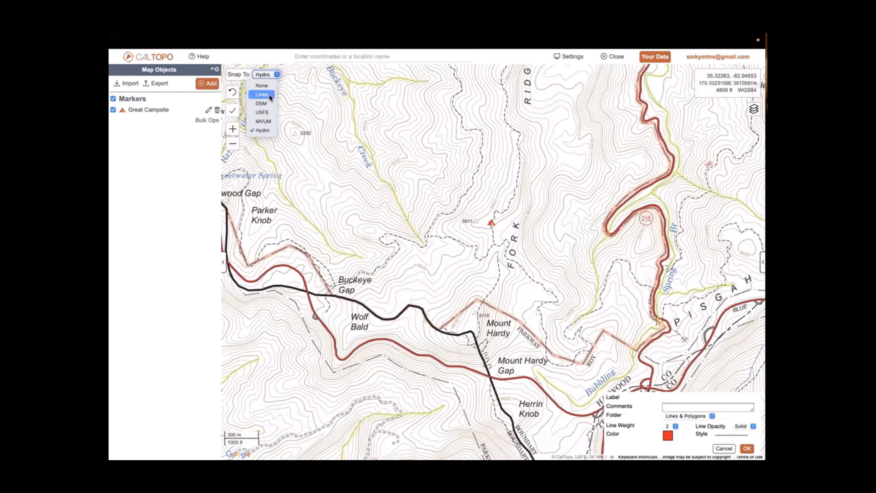
click(270, 95)
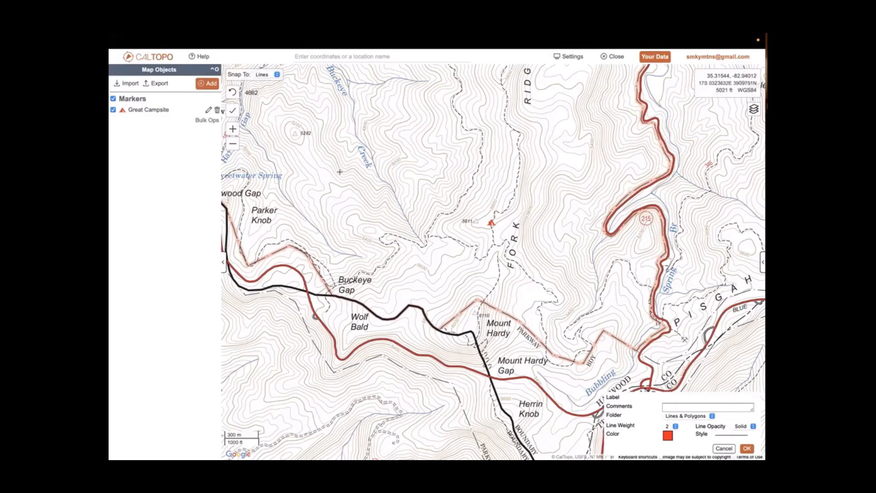
click(381, 236)
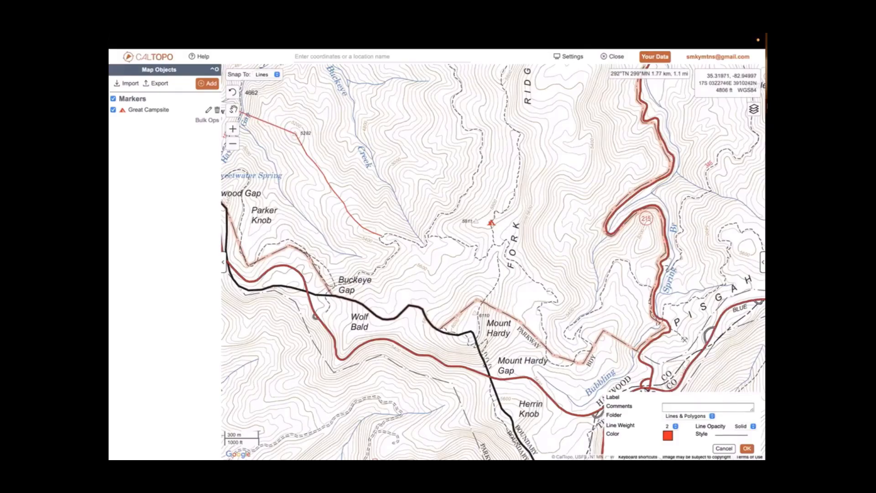
click(233, 110)
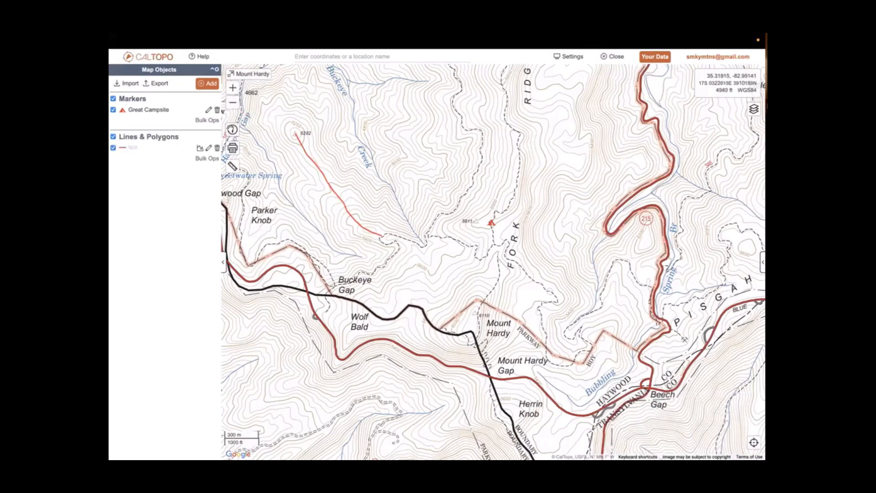
Try drawing a second line that snaps along the unlabelled ridge line, then switch snapping to OSM and finish the line.
click(211, 84)
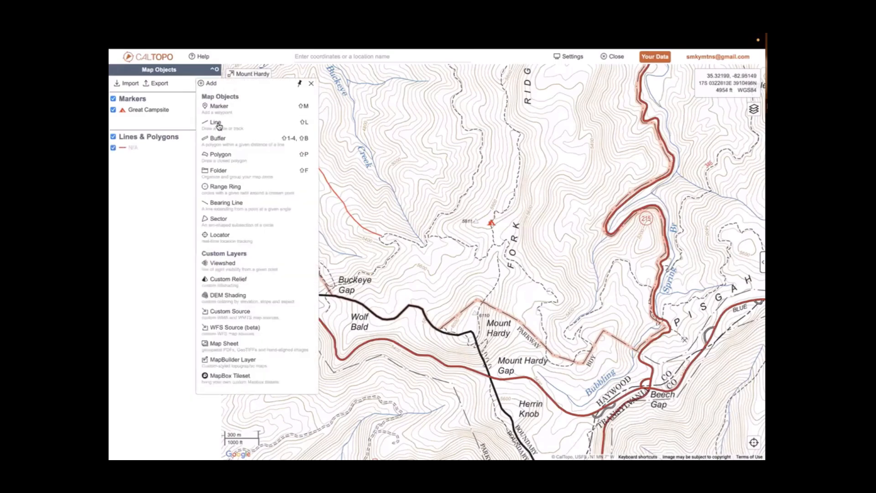
click(217, 125)
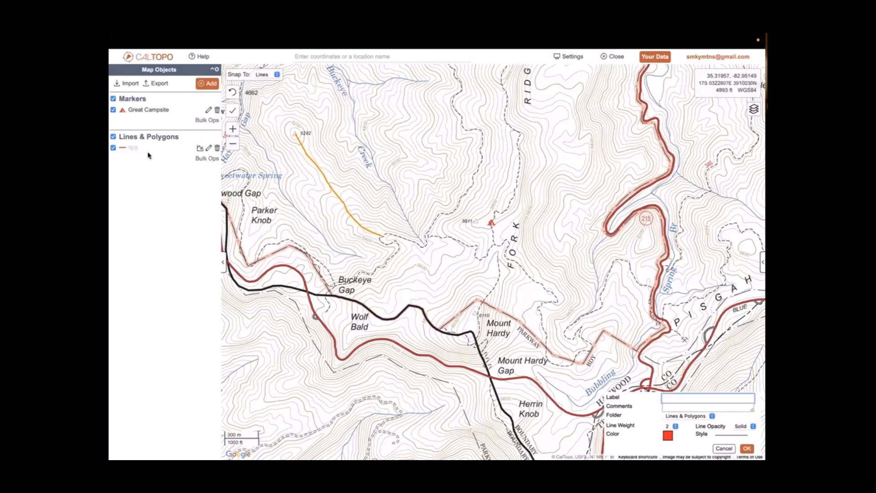
click(393, 225)
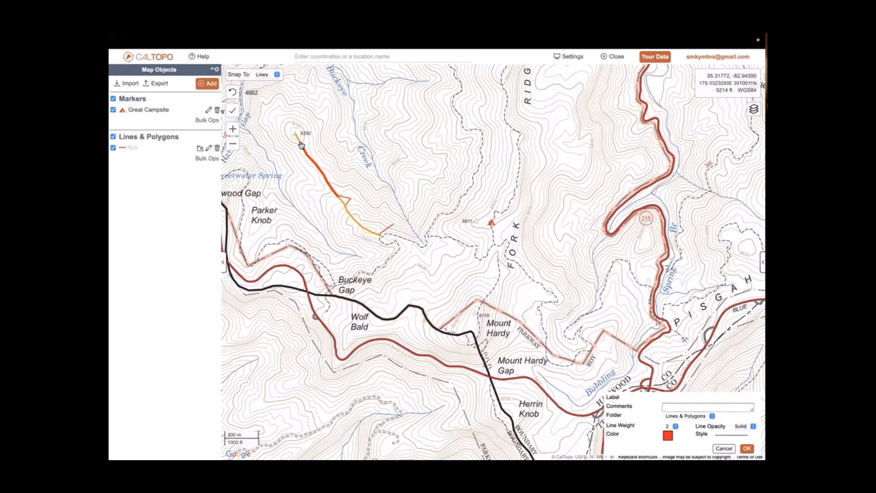
click(275, 74)
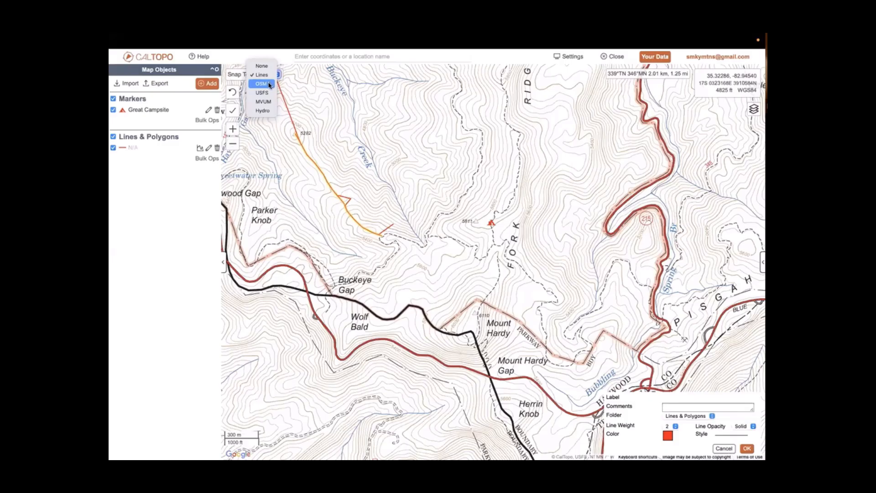
click(270, 85)
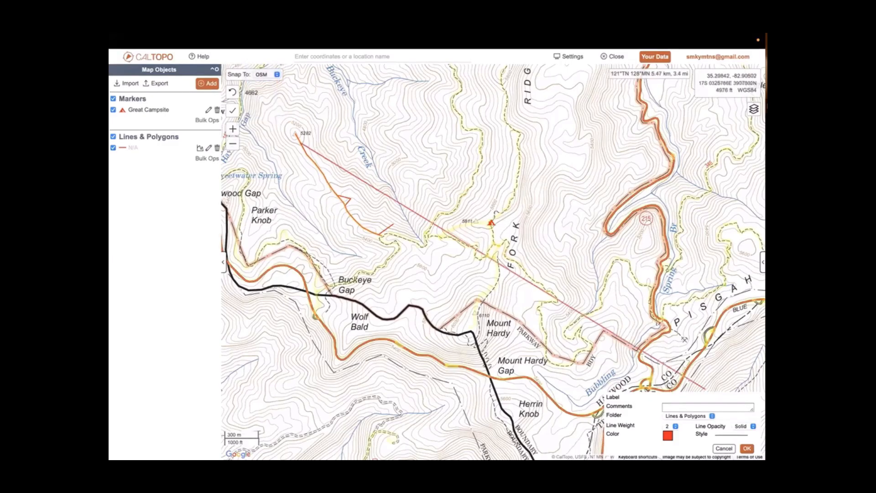
click(747, 449)
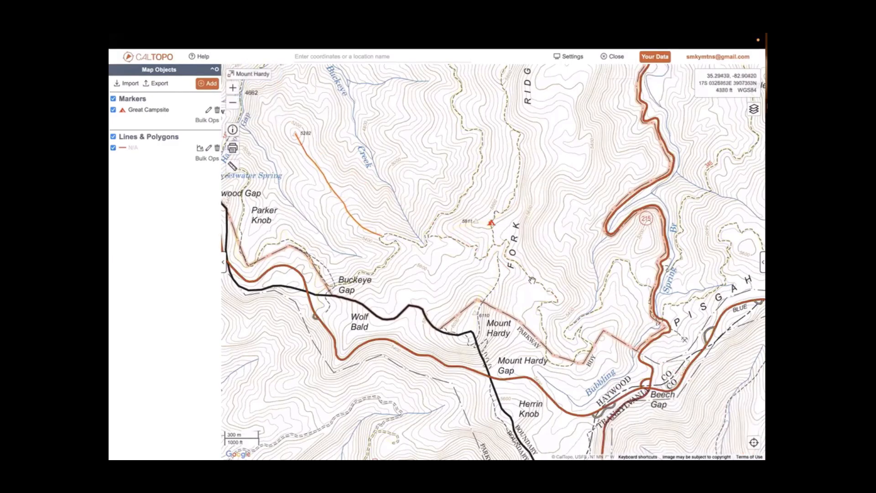
Delete the unlabelled line on the ridge below the 5282 peak.
click(346, 208)
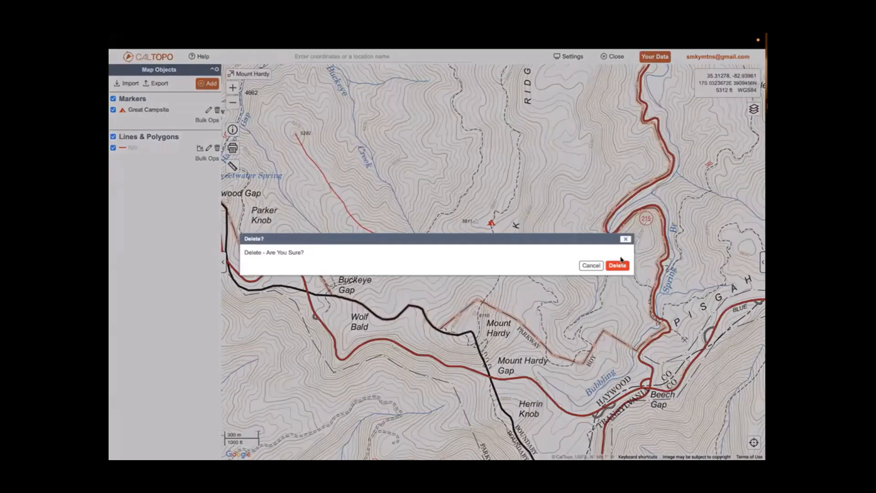
click(619, 264)
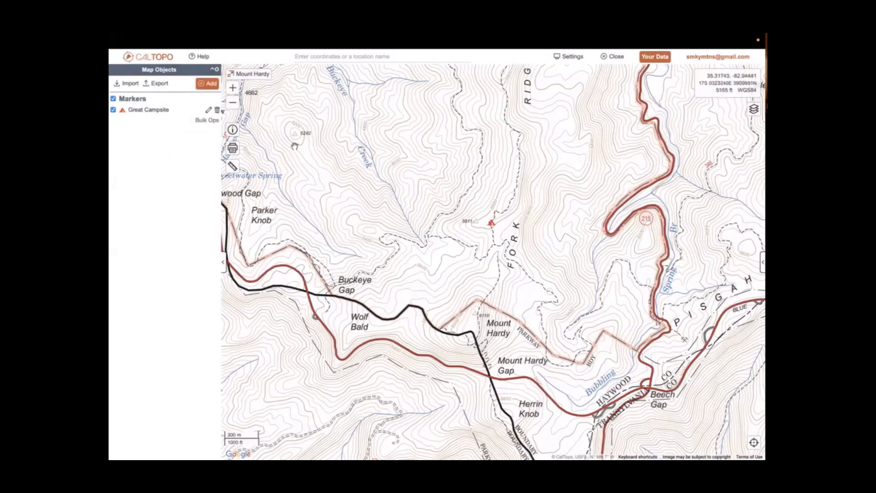
Start a new OSM-snapped line and trace about 3.67 km of trail from the parkway pull-off near Wolf Bald to Mount Hardy.
click(210, 83)
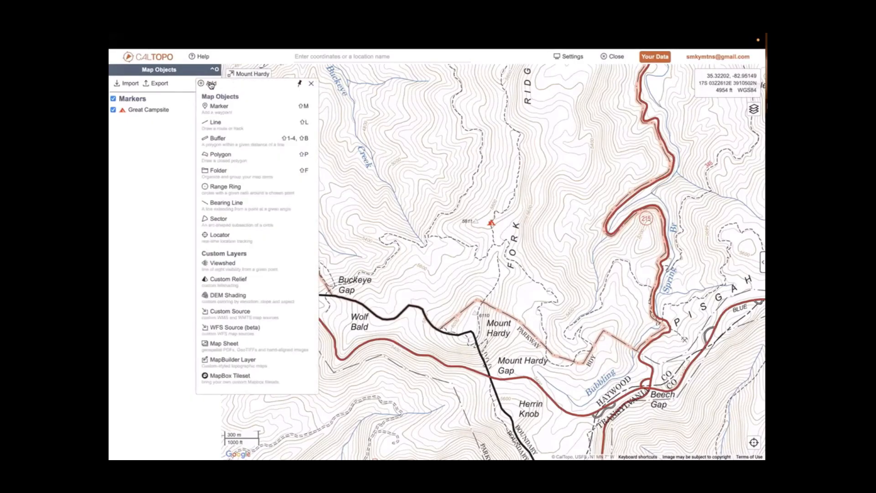
click(214, 125)
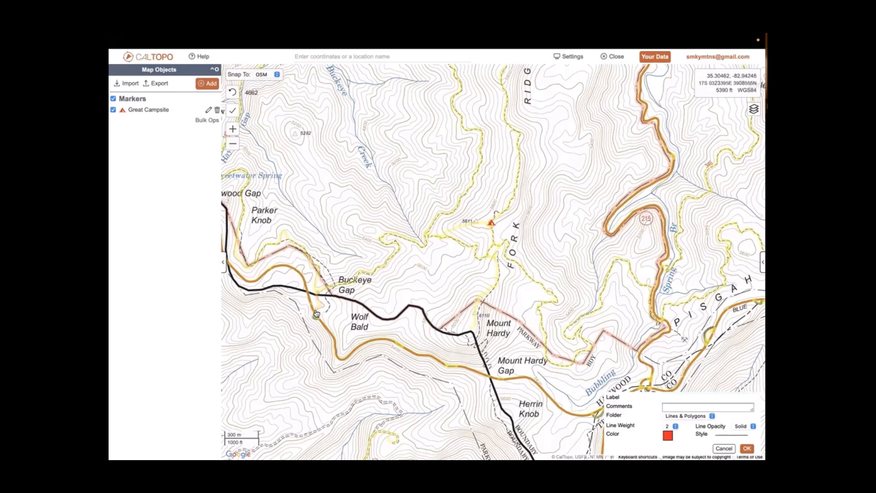
click(316, 311)
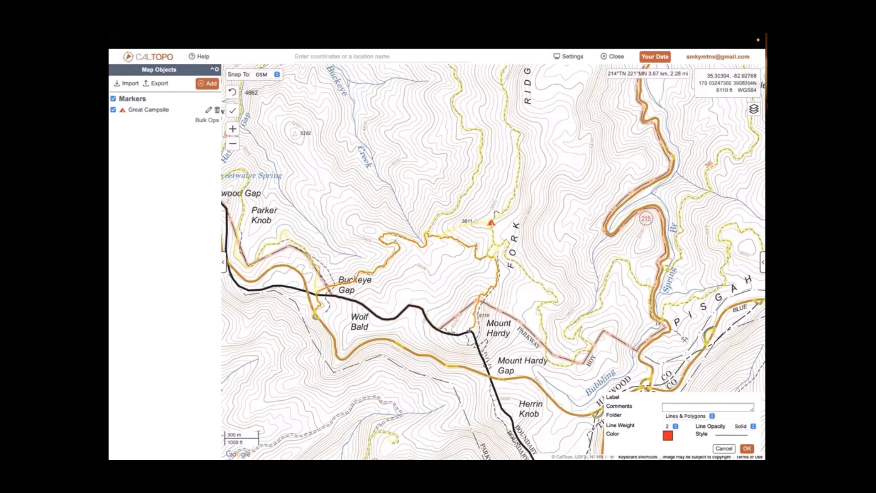
click(471, 331)
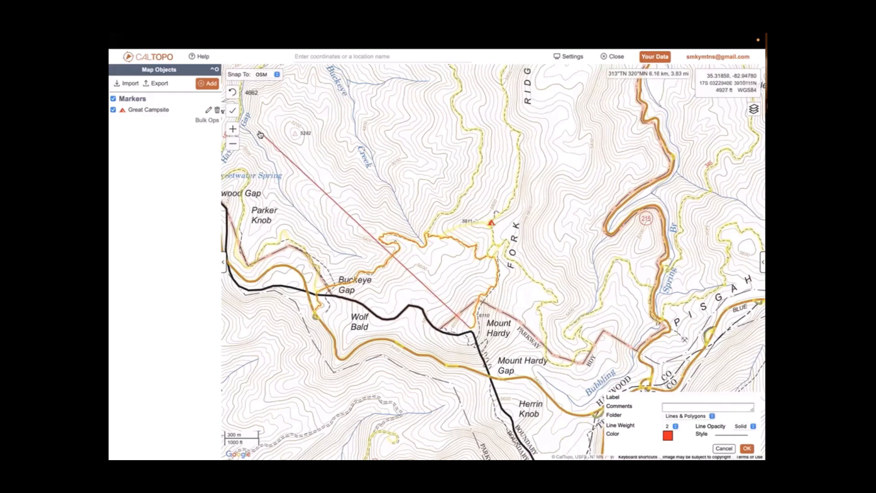
Undo the misplaced trace points and retrace an unlabelled OSM-snapped line about 3.63 km long from the pull-off near Wolf Bald to Mount Hardy.
click(237, 114)
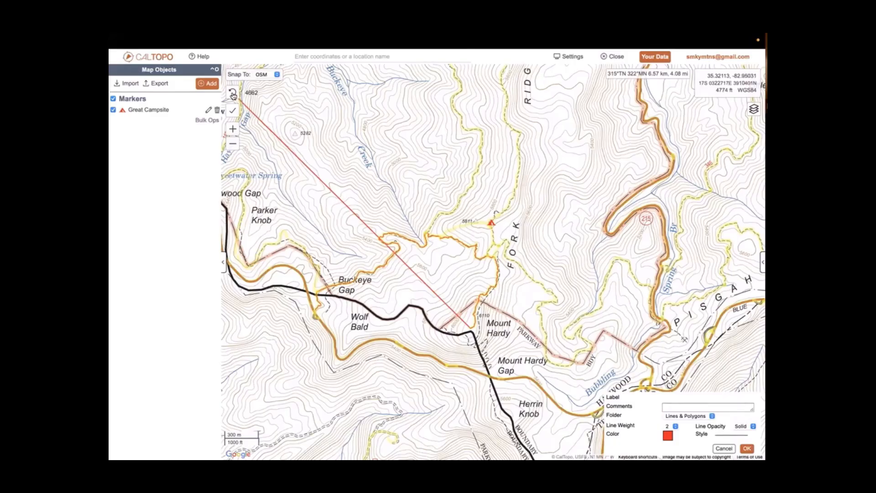
click(233, 94)
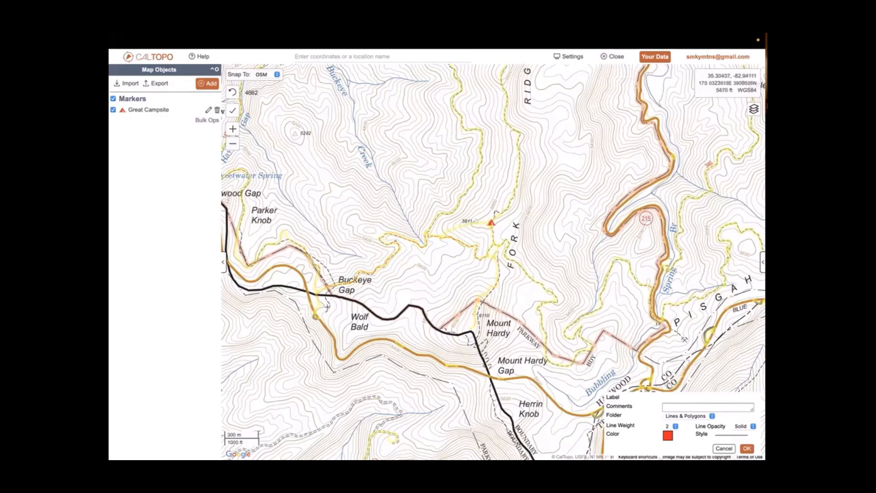
click(376, 273)
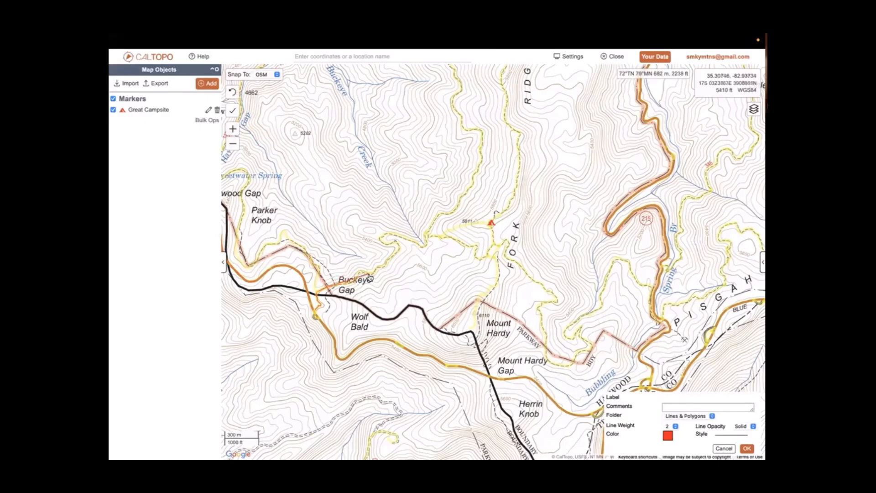
click(420, 249)
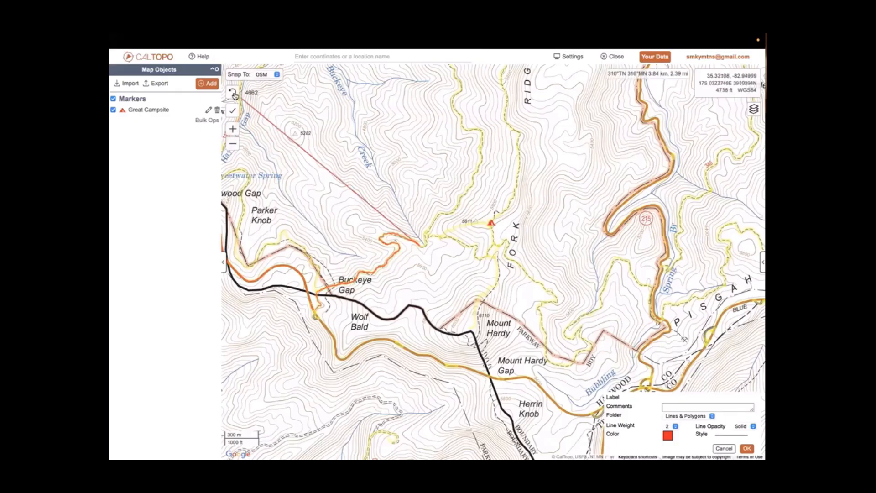
click(234, 94)
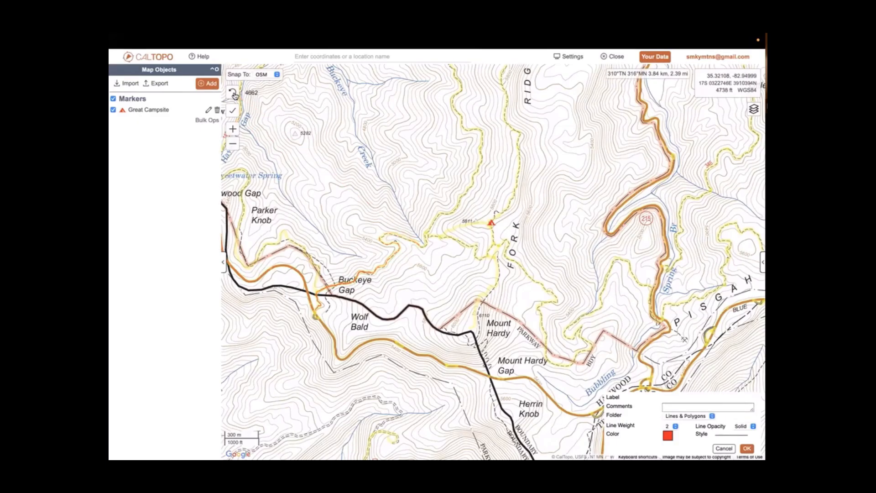
click(234, 94)
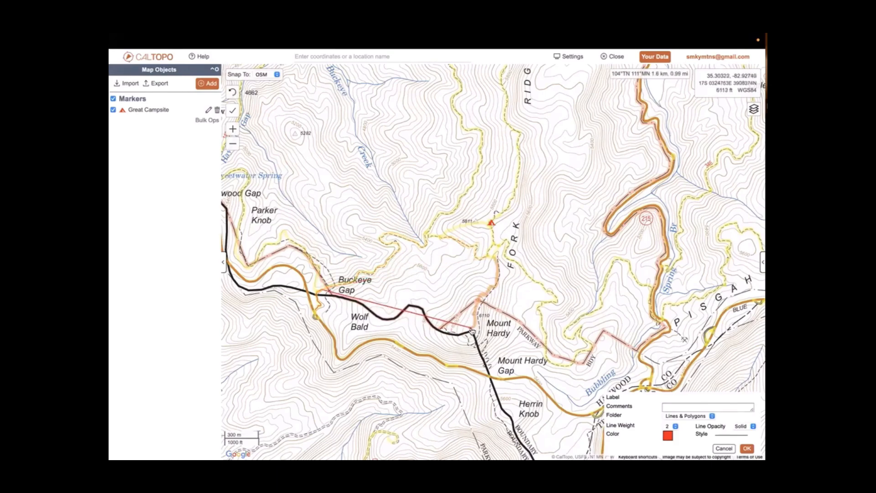
click(332, 289)
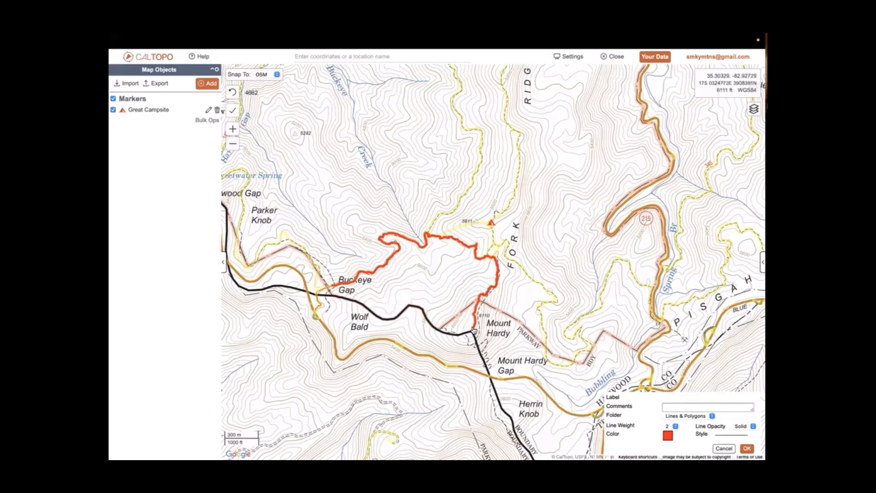
key(Return)
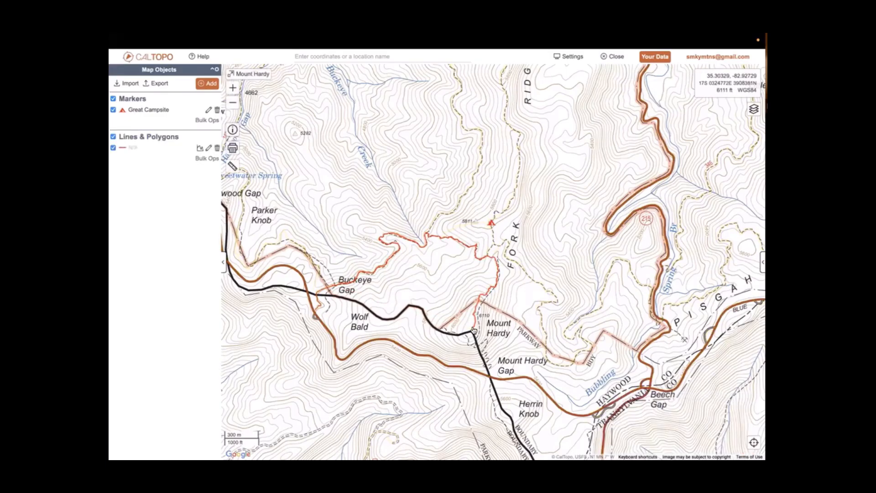
Check the length of the trail line to Mount Hardy and the units chosen in the display settings.
click(469, 249)
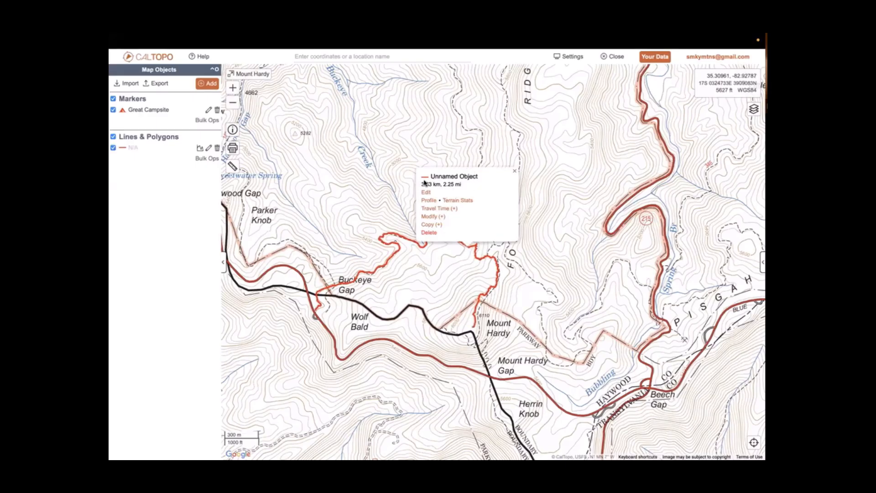
click(578, 56)
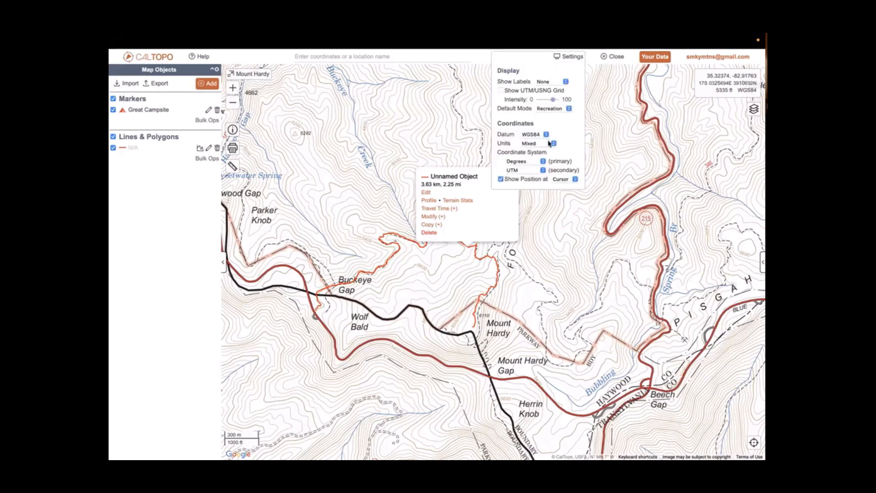
click(568, 57)
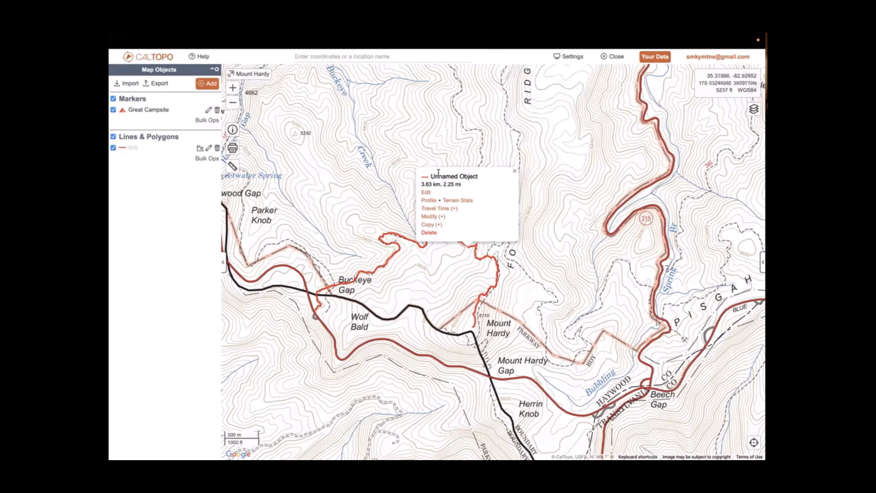
Examine the trail line's elevation profile, including the expanded slope, aspect, tree cover and land cover statistics.
click(429, 201)
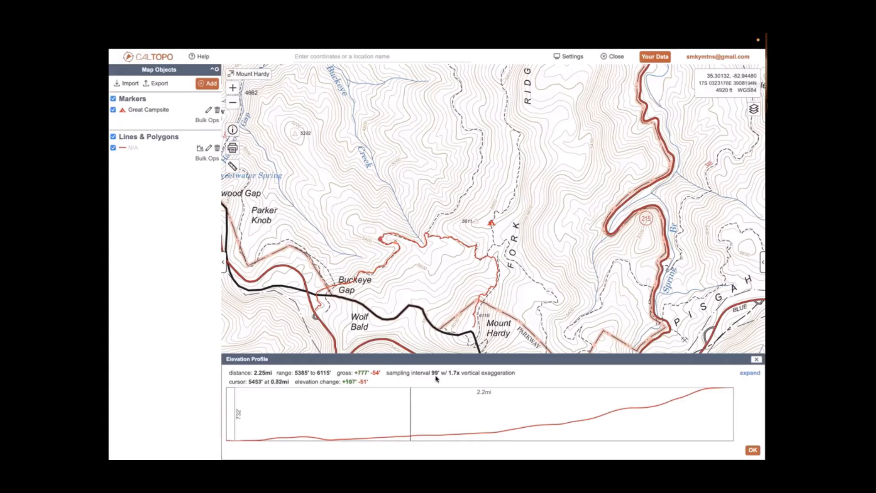
click(747, 374)
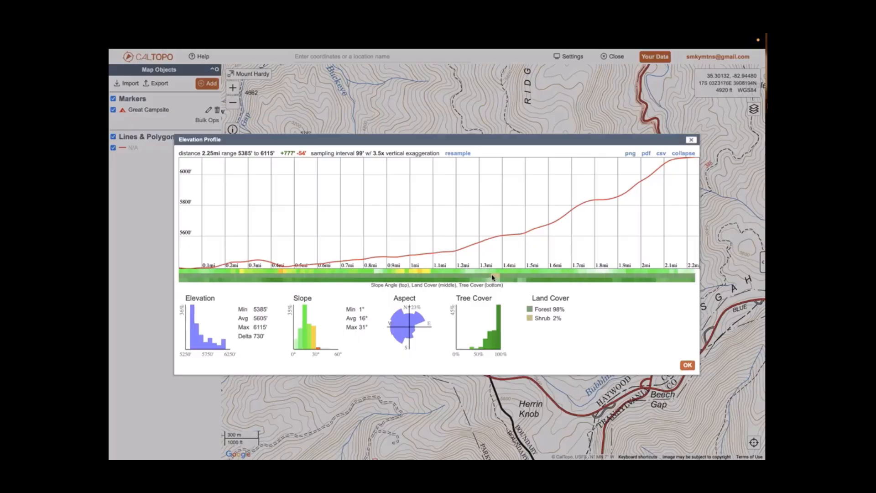
click(692, 139)
Stack Global Imagery over the FSTopo 2016 (white) base layer and set its opacity to 100%.
click(754, 109)
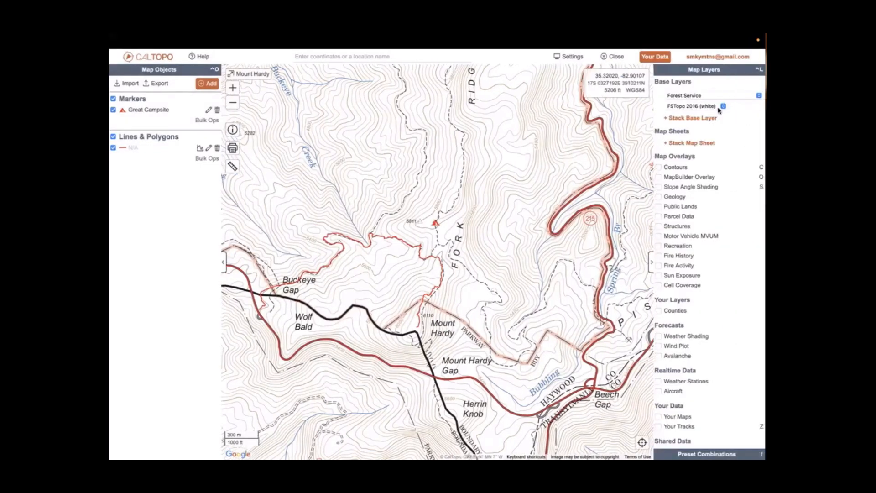
click(694, 120)
click(696, 120)
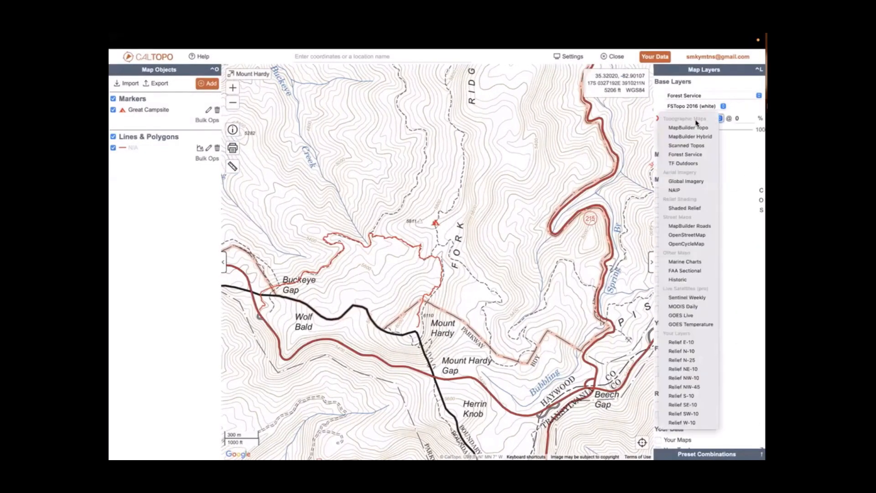
click(689, 182)
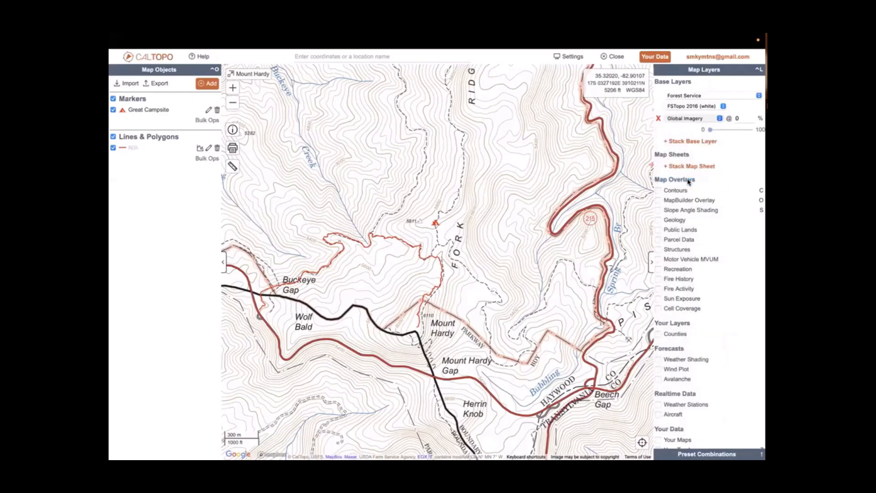
drag(721, 132, 751, 130)
Compare the trail line's elevation profile with the aerial imagery around the clearing west of the Great Campsite marker.
scroll(379, 262, up, 2)
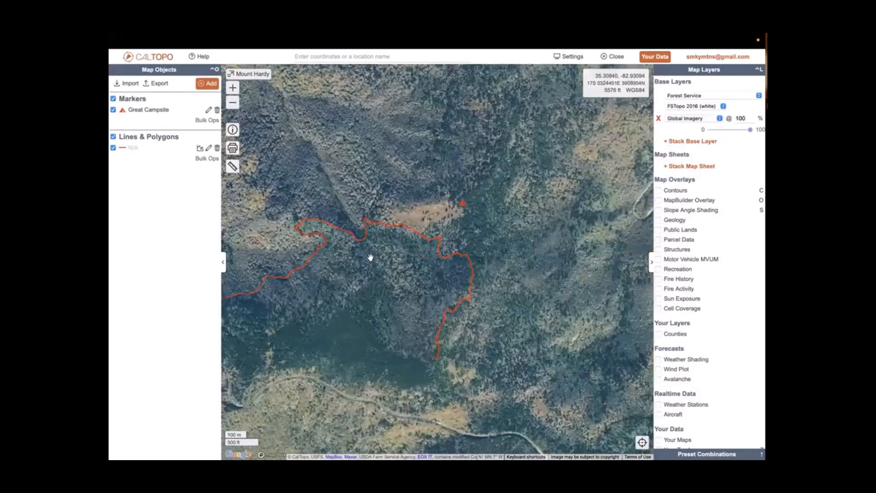
click(360, 236)
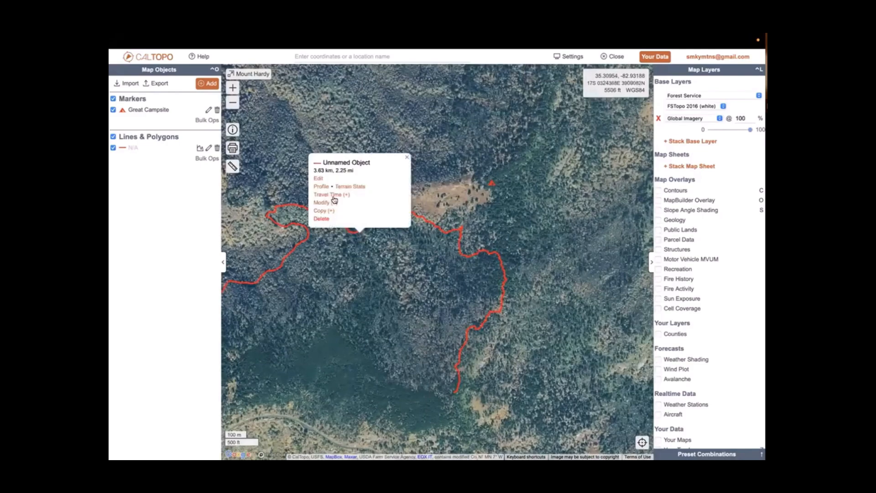
click(325, 187)
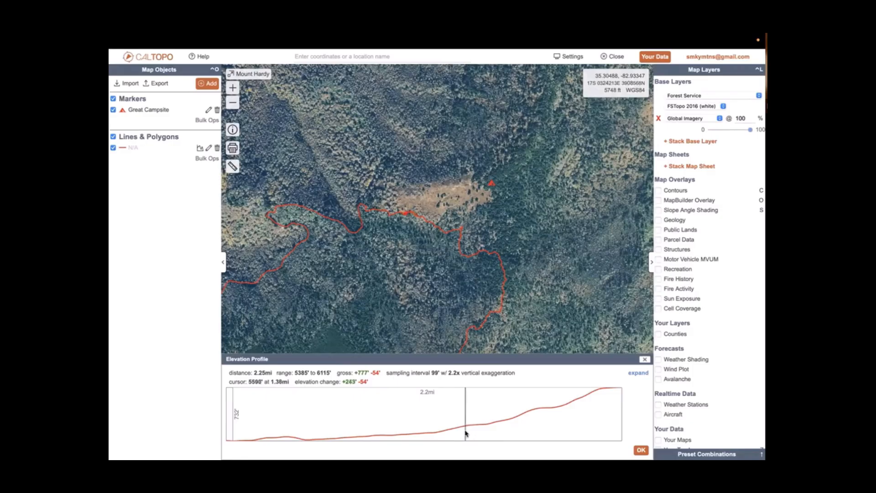
scroll(431, 213, up, 1)
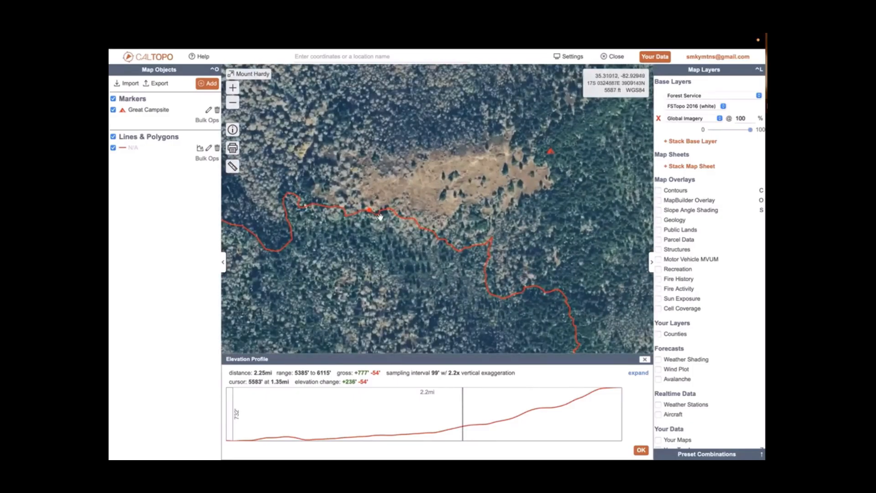
click(233, 105)
click(233, 105)
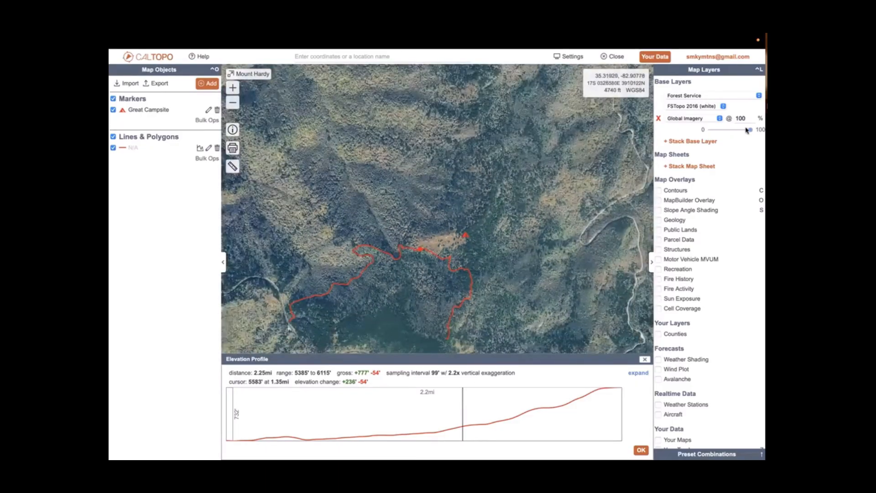
Set the Global Imagery opacity to 0% and review the trail line's expanded elevation profile.
drag(750, 129, 692, 135)
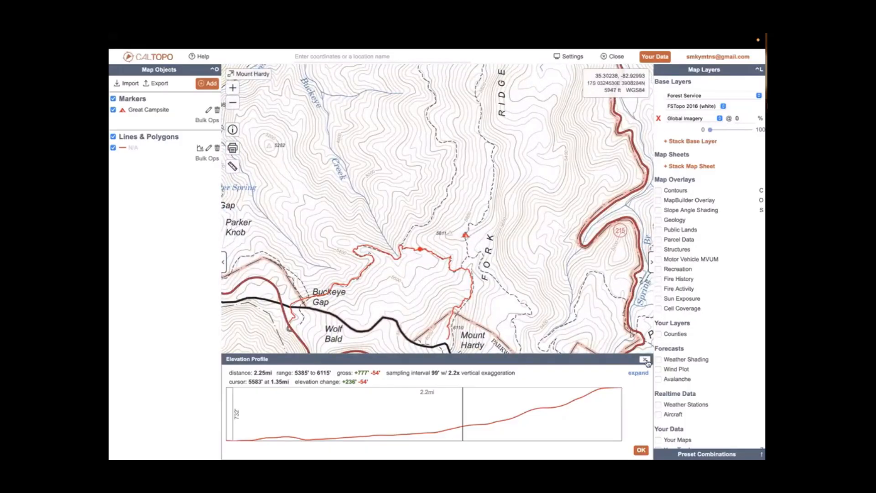
click(639, 373)
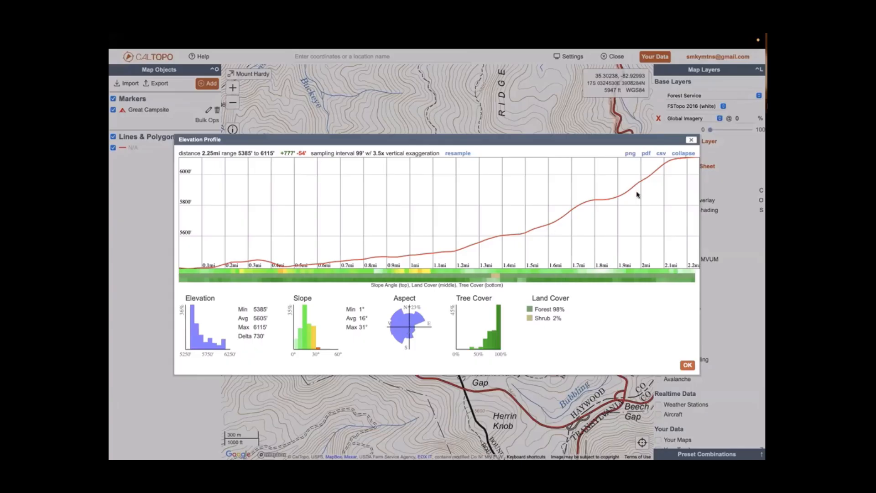
click(693, 140)
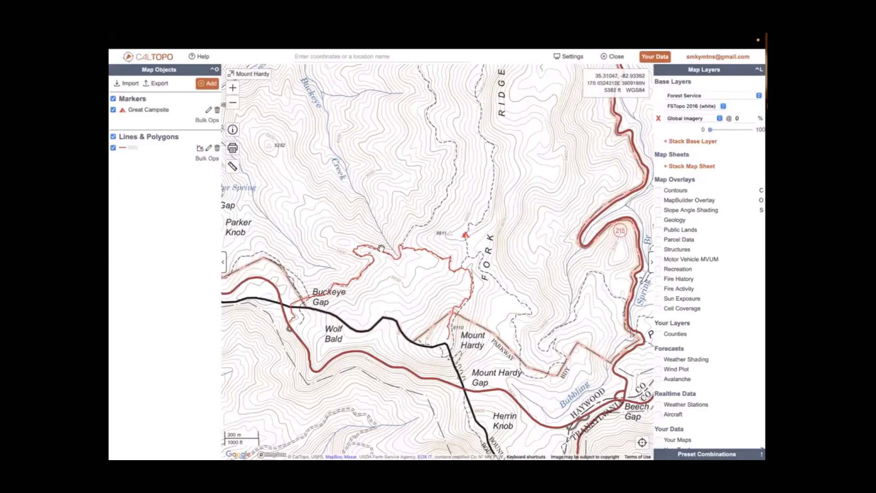
Show the trail line's travel time estimates and its available modification options.
click(381, 251)
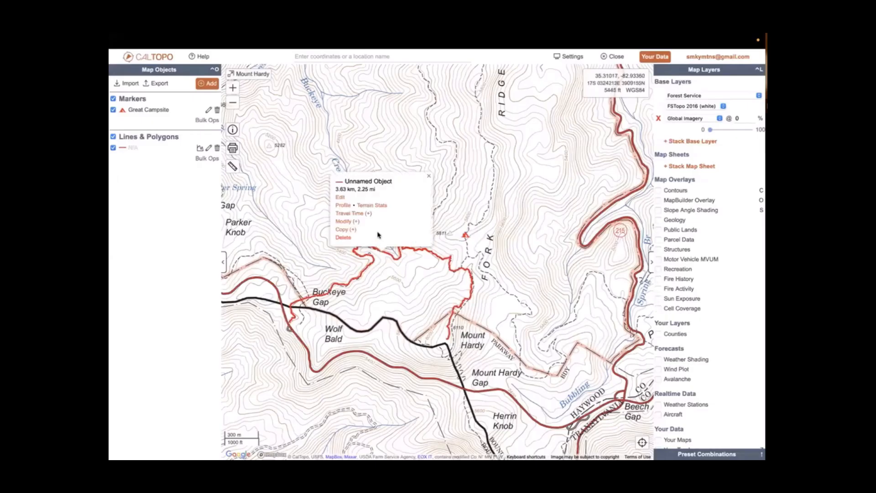
click(361, 214)
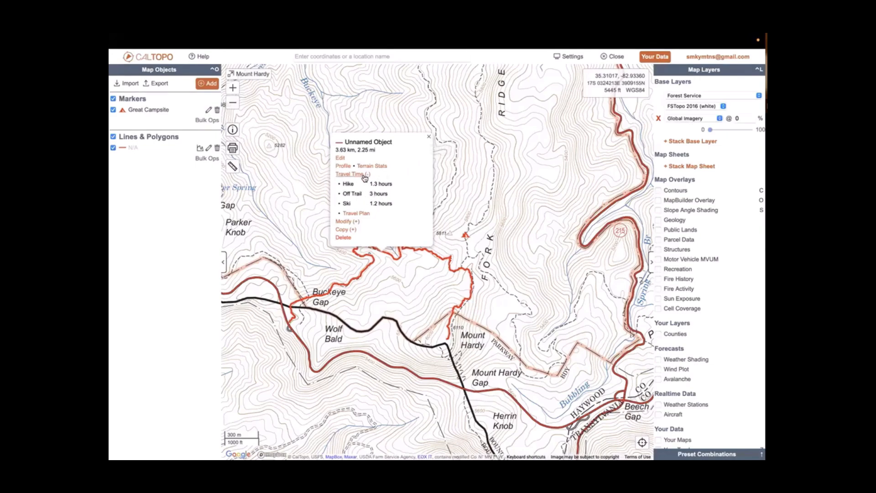
click(350, 223)
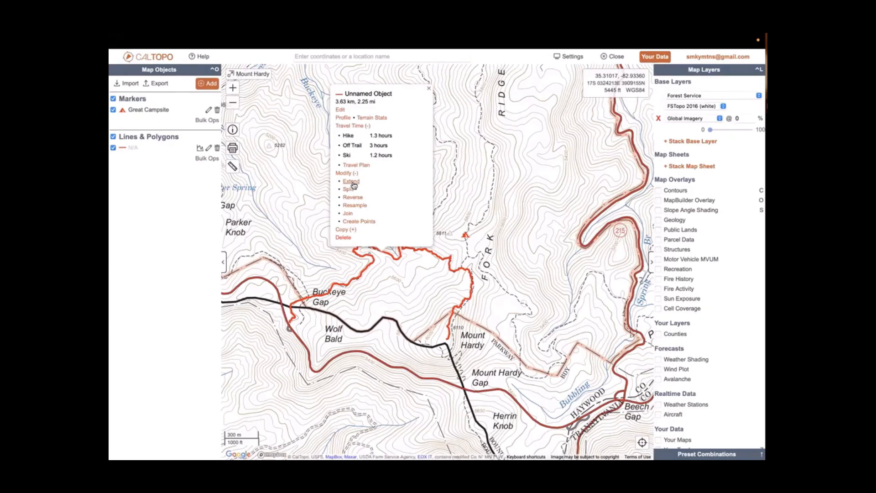
View the trail line's elevation profile alongside a close view of the trail at Buckeye Creek's head.
double_click(404, 283)
scroll(412, 256, up, 3)
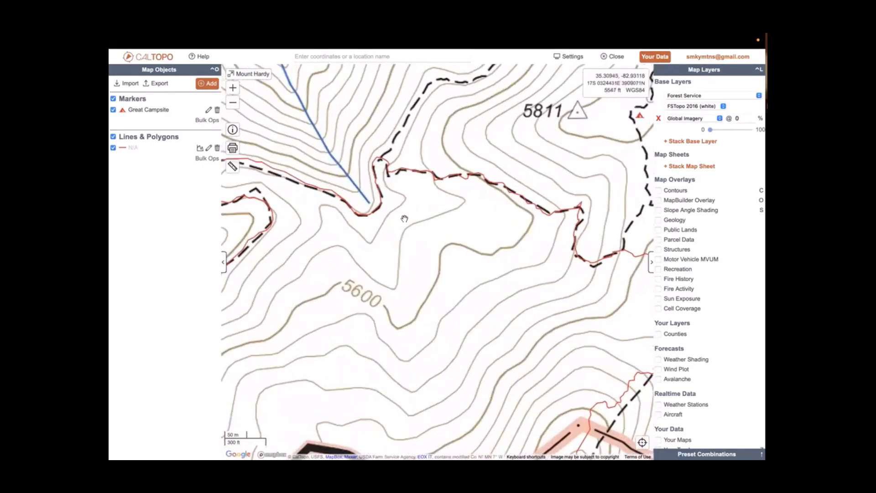
click(377, 205)
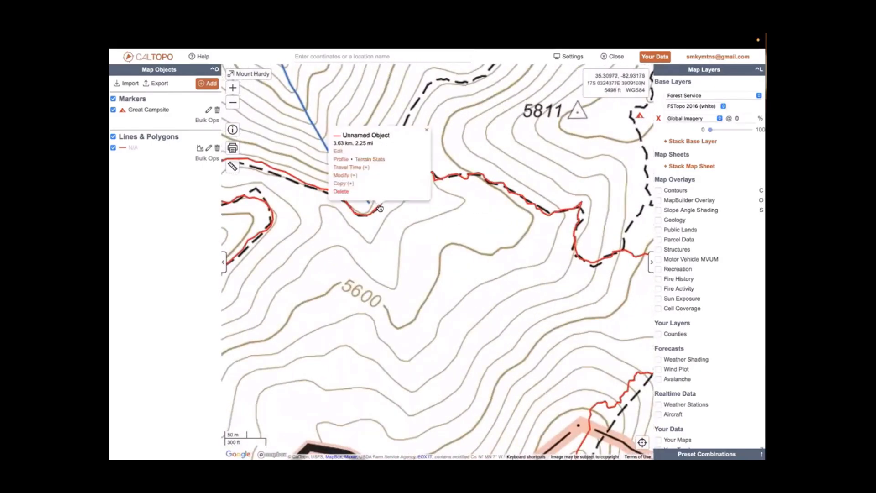
click(342, 160)
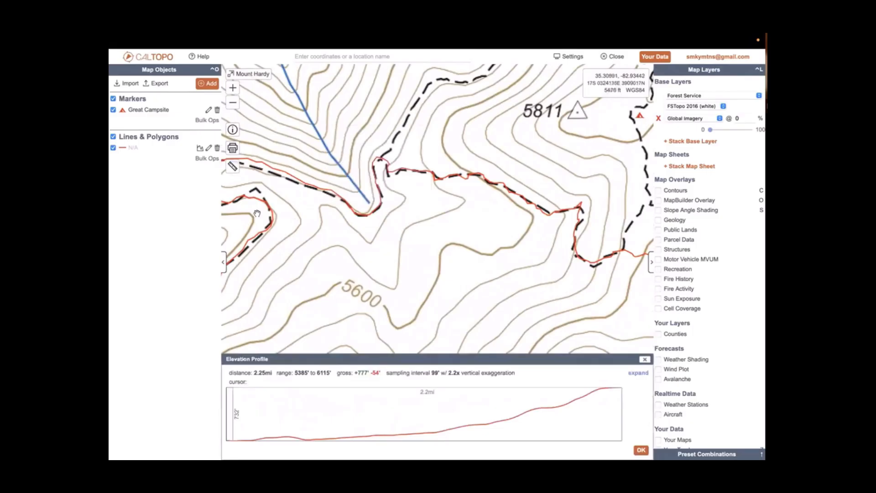
Collapse the Map Objects and Map Layers lists to widen the map, and close the elevation profile.
click(223, 262)
click(651, 262)
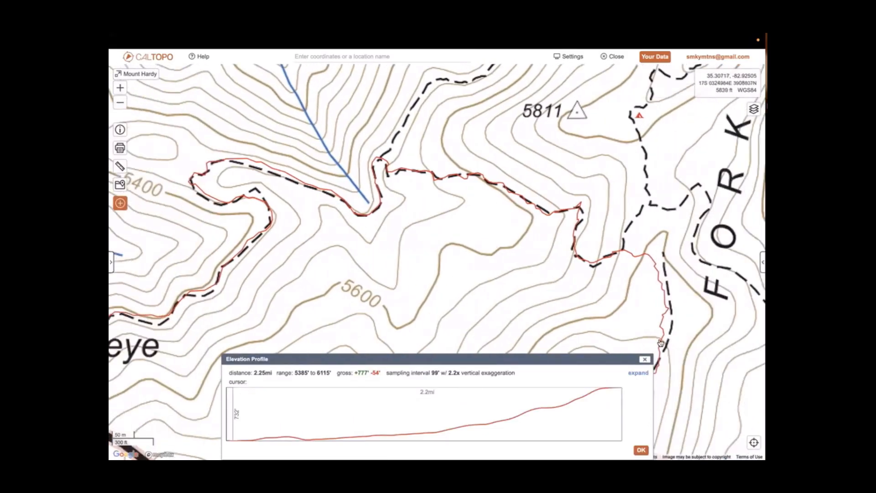
click(645, 359)
Inspect the climb toward Mount Hardy on the trail line's full-width elevation profile, then dismiss the profile.
click(632, 254)
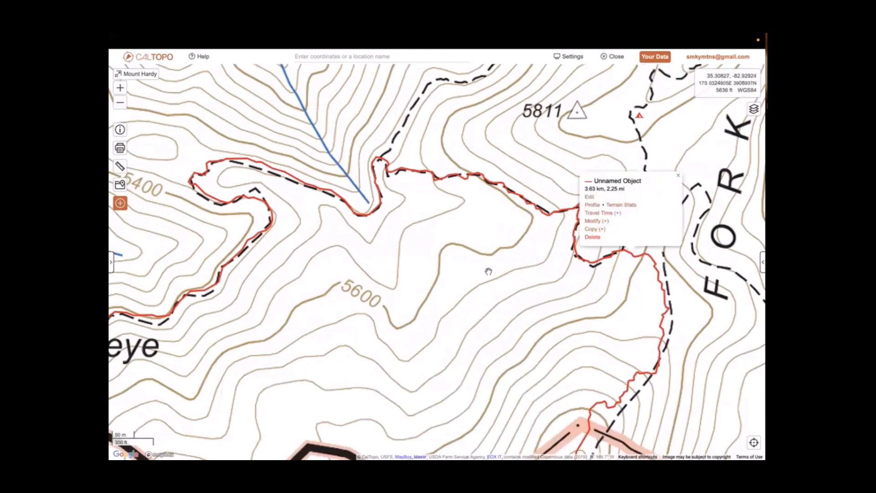
click(595, 209)
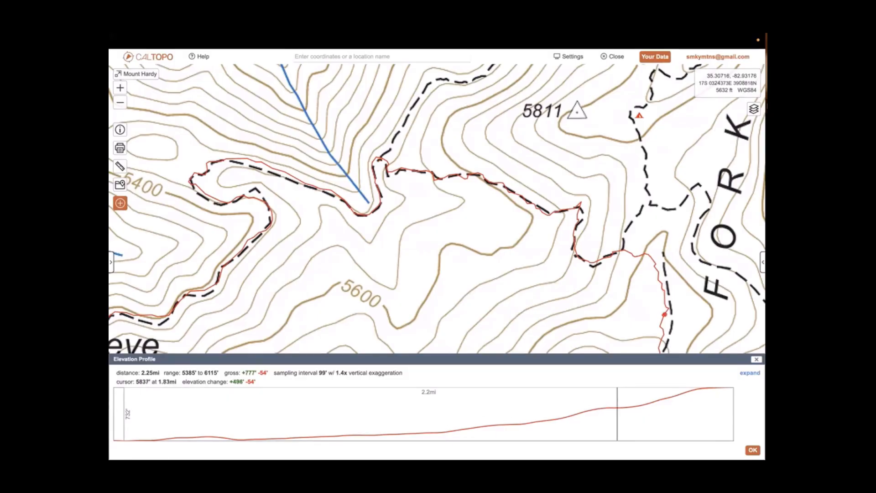
click(757, 360)
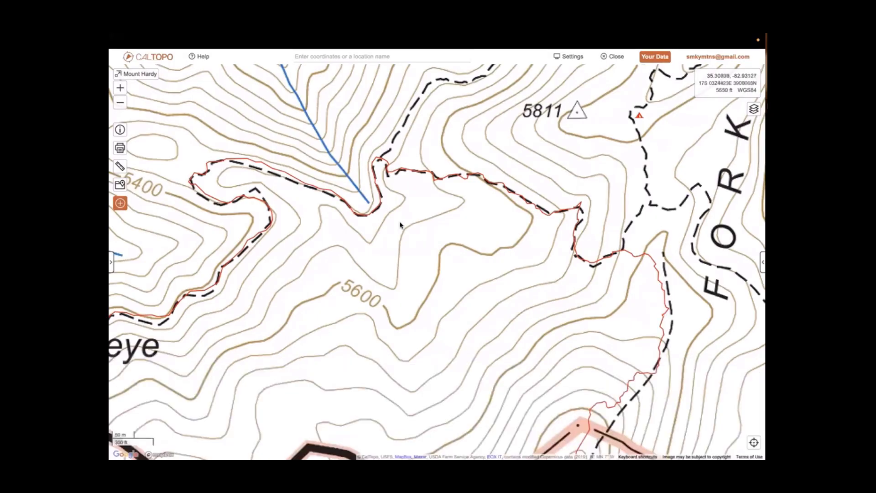
Split the trail line at the sharp bend above Buckeye Creek's head, at 35.31059, -82.93171.
click(382, 163)
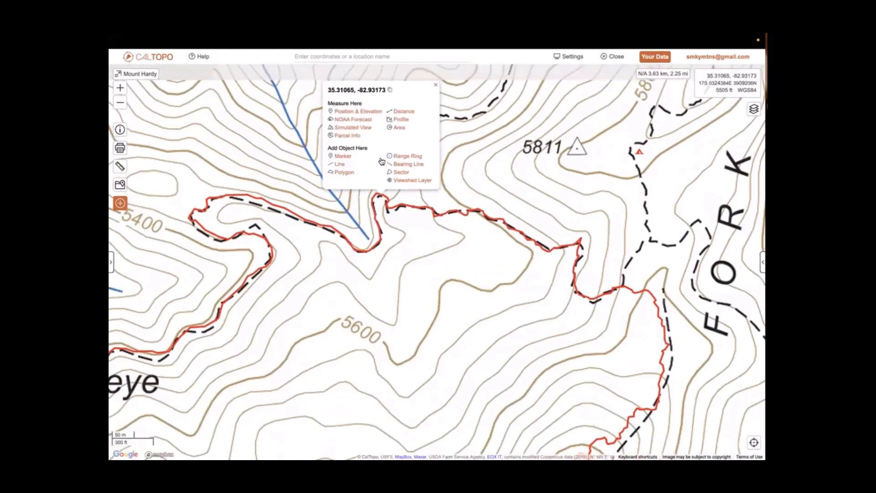
click(379, 210)
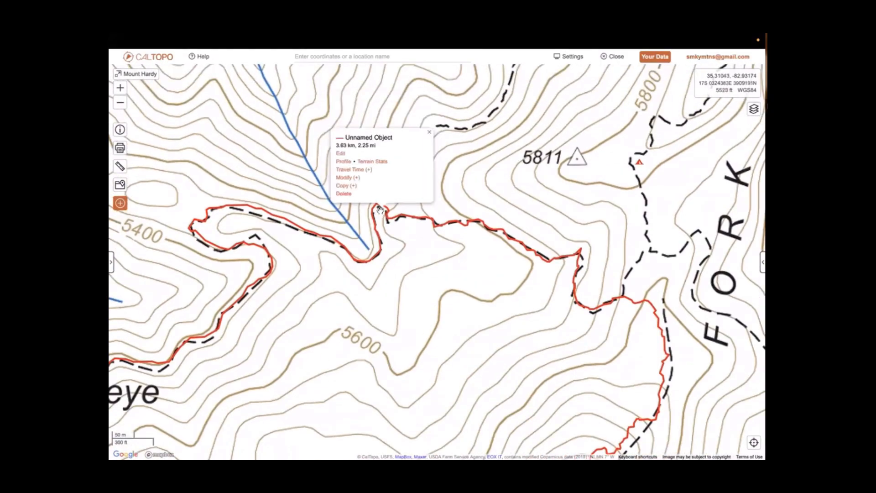
click(347, 178)
click(349, 146)
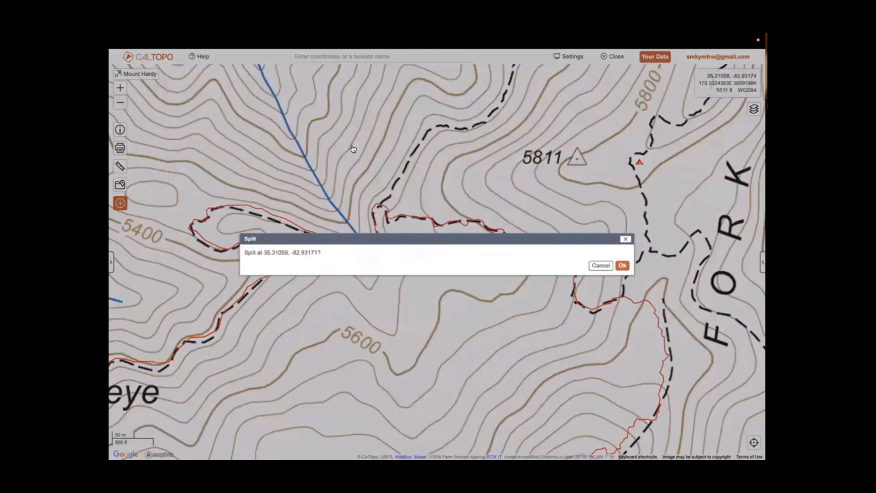
click(622, 265)
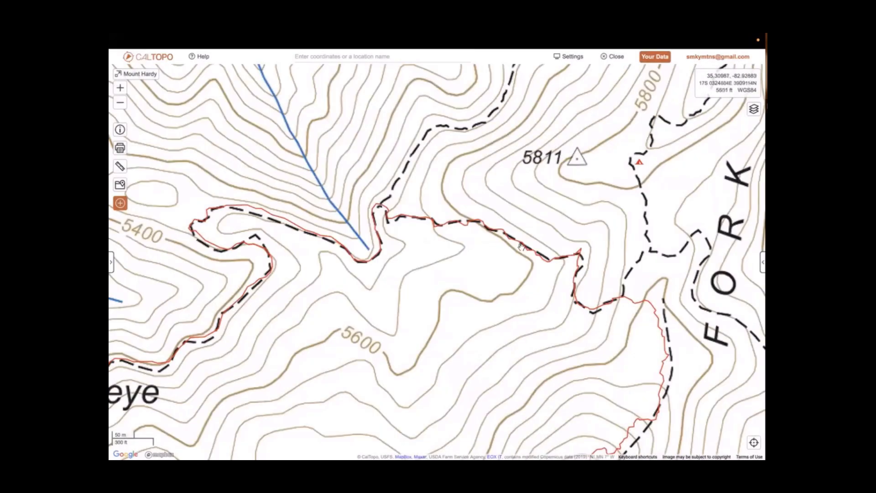
Inspect the elevation profile of the split-off eastern segment toward Mount Hardy, then close the profile.
click(511, 241)
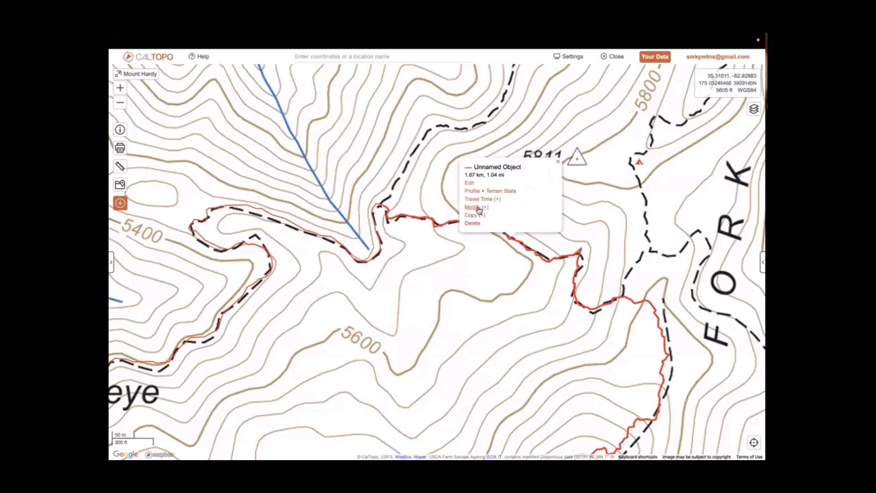
click(477, 191)
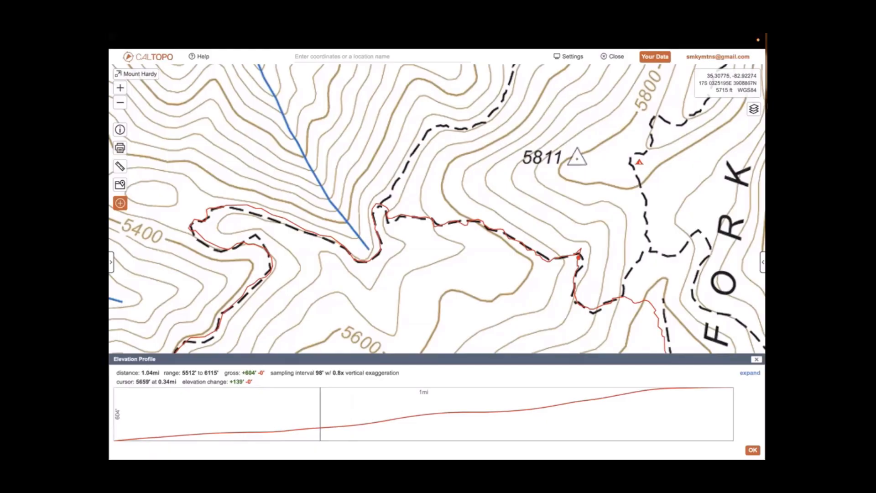
click(752, 450)
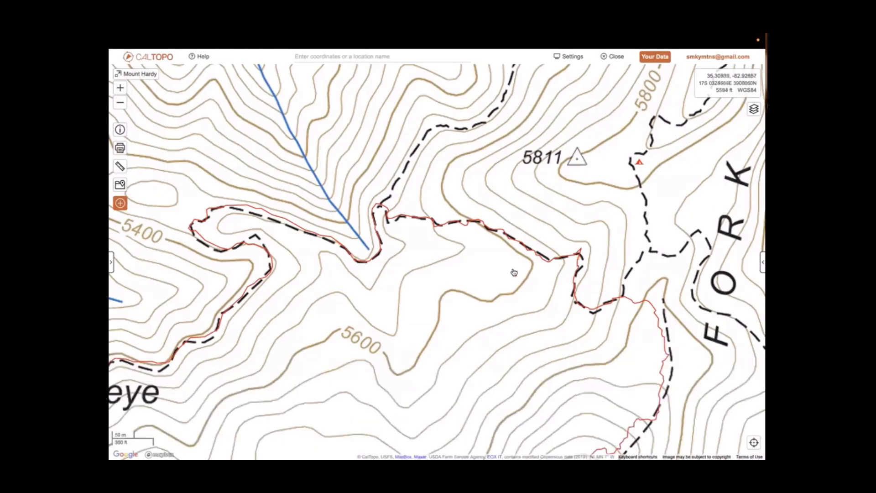
click(376, 228)
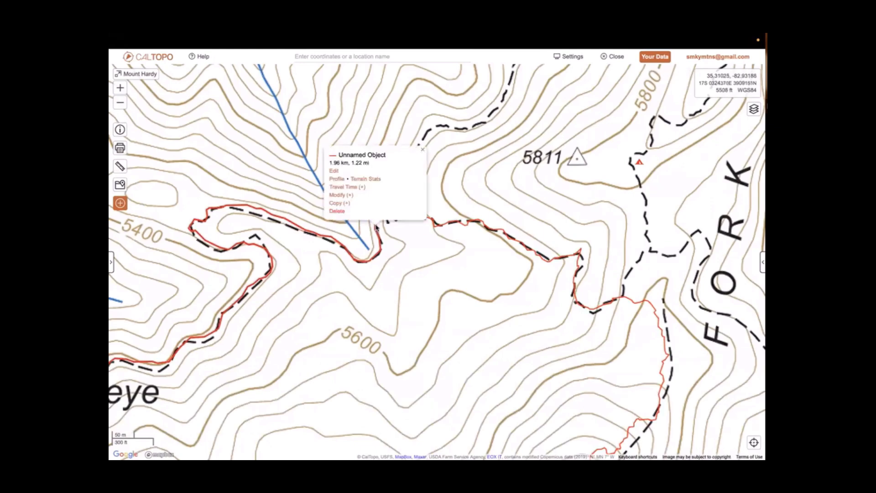
click(345, 195)
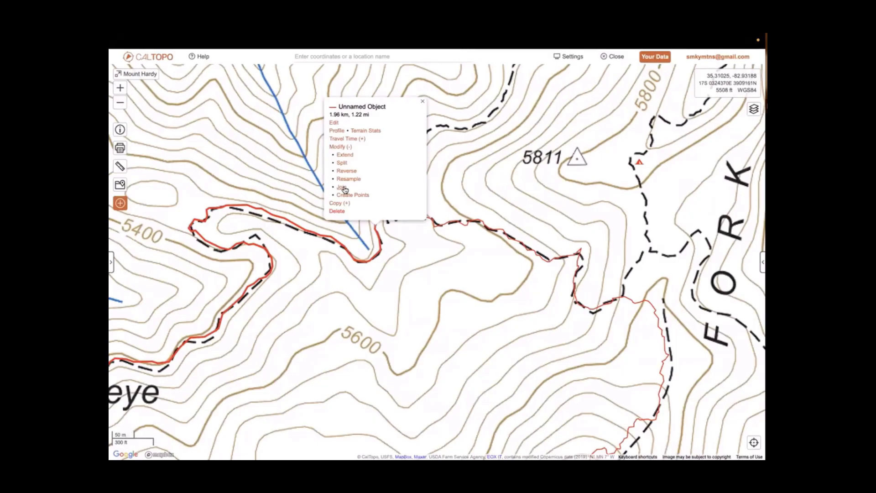
click(342, 187)
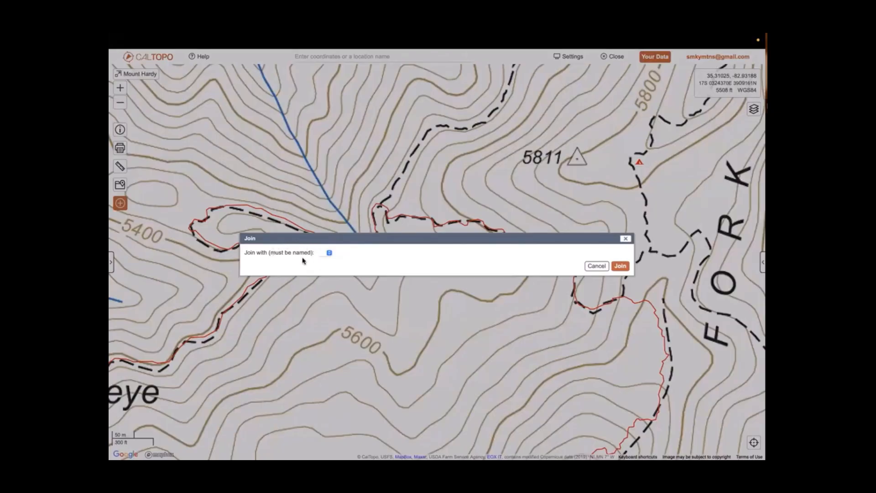
click(329, 252)
click(596, 267)
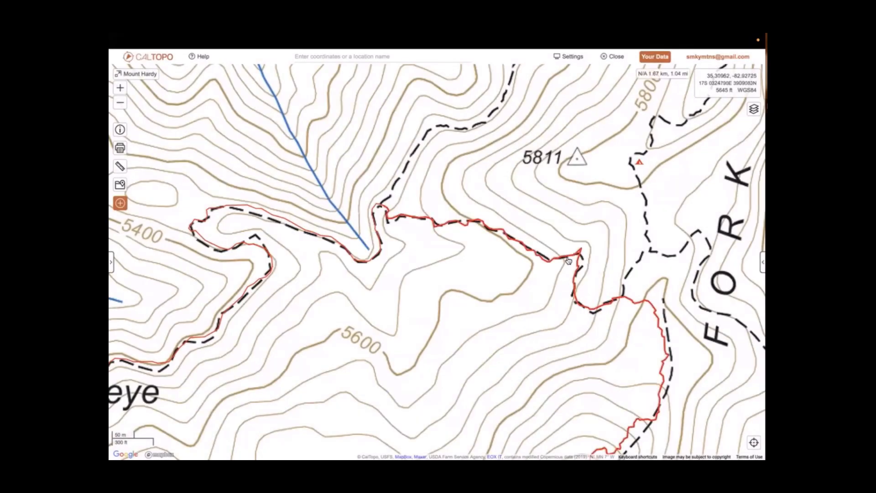
Label the eastern trail segment toward Mount Hardy "BRP-Mt Hardy".
click(568, 261)
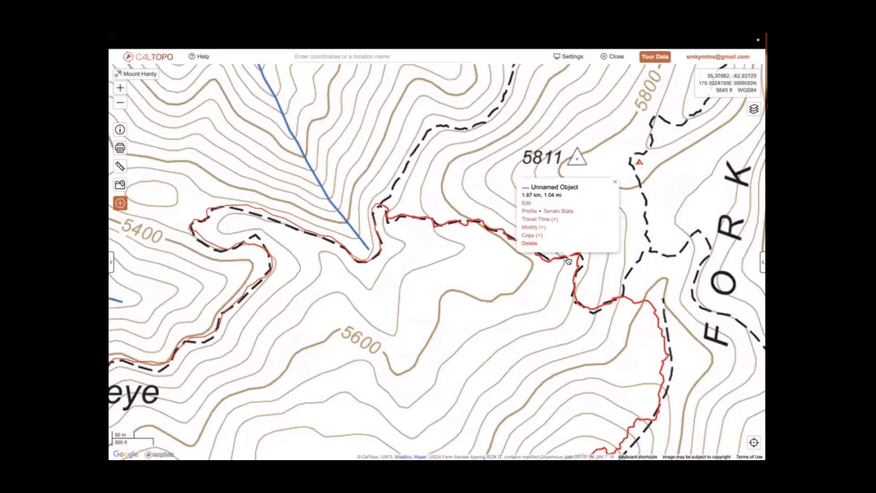
click(528, 204)
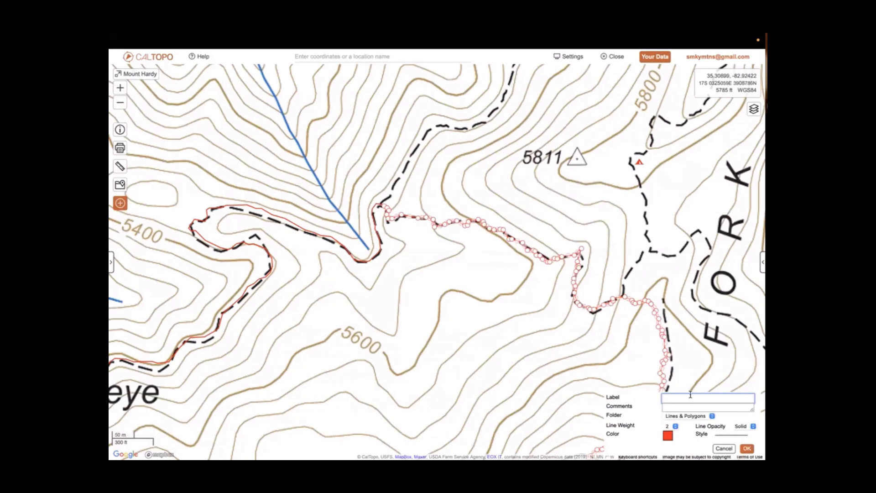
text(BRP-Mt Hardy)
key(Return)
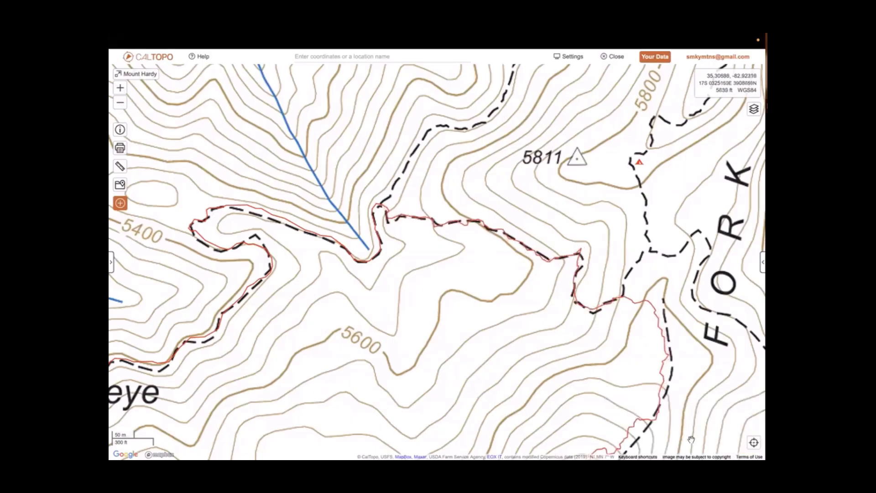
Join the unnamed western trail segment with BRP-Mt Hardy and bring up the joined line's details.
click(379, 258)
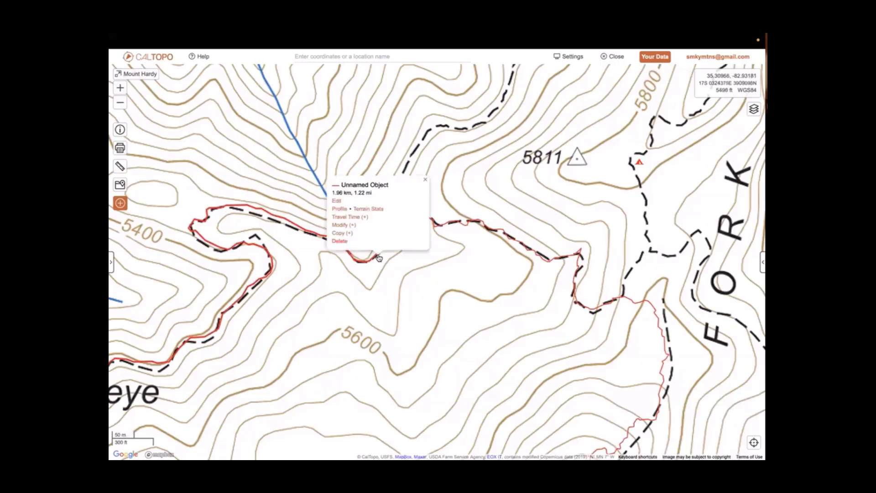
click(346, 225)
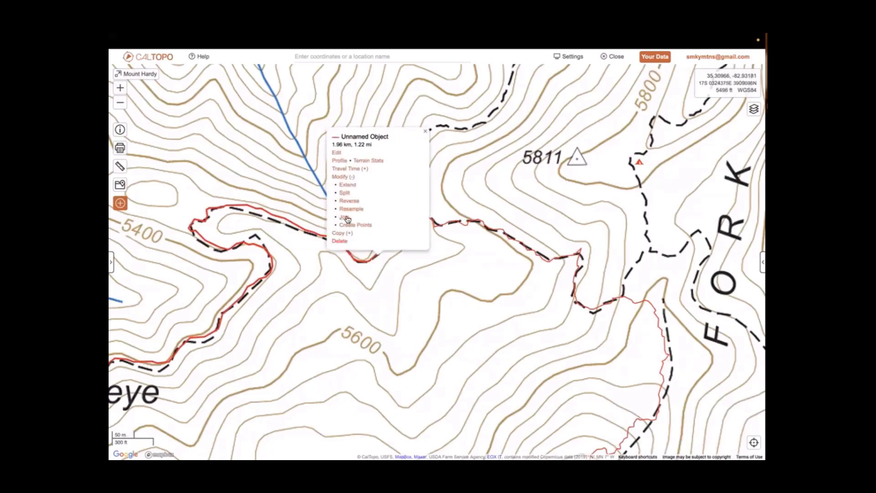
click(346, 218)
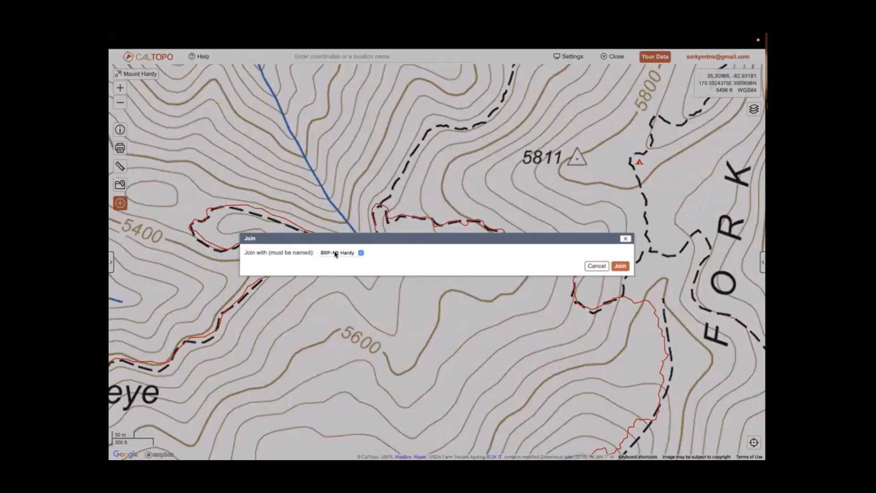
click(621, 266)
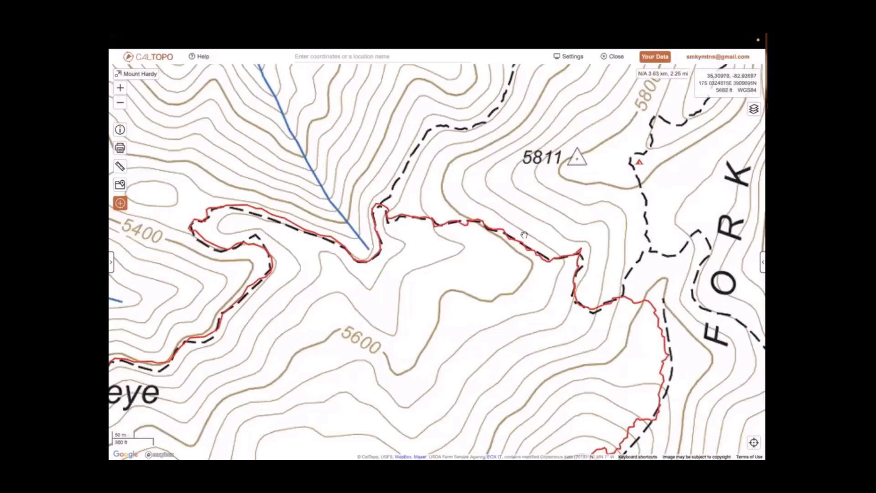
click(489, 228)
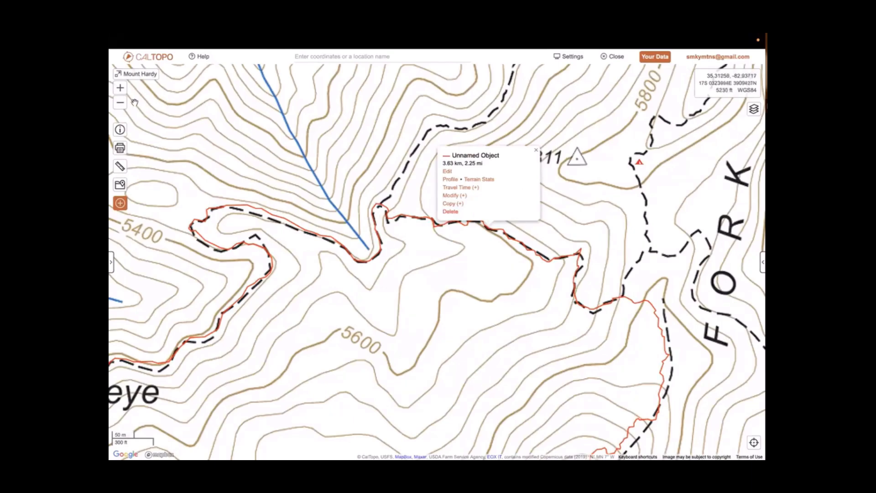
Survey the area east of Mount Hardy and examine where the dashed trail meets Highway 215 near Bubbling Spring Branch.
click(121, 104)
click(121, 104)
click(121, 104)
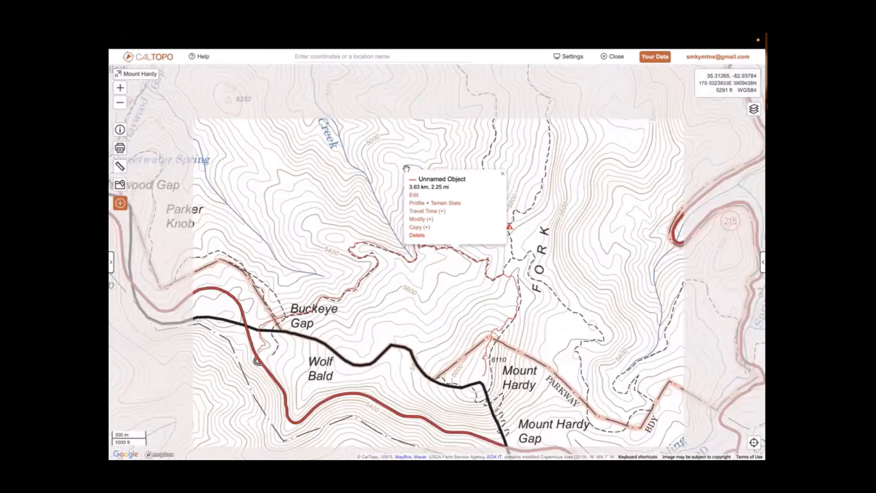
click(498, 176)
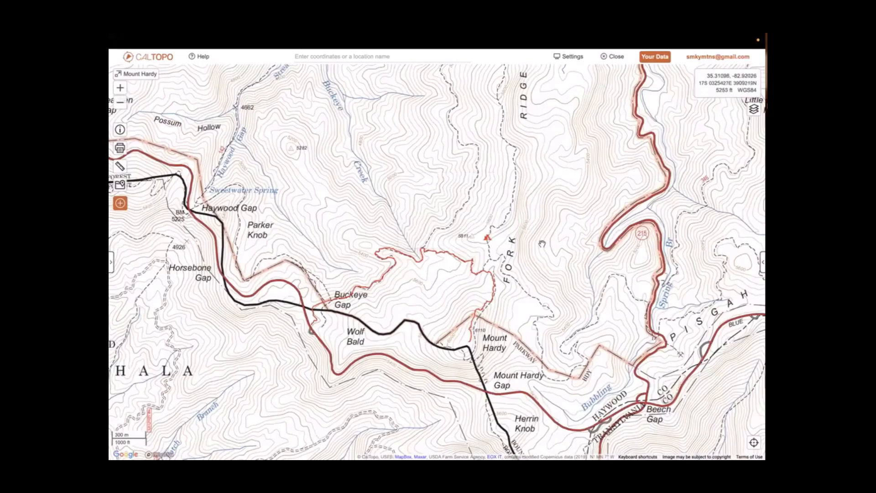
drag(512, 248, 452, 215)
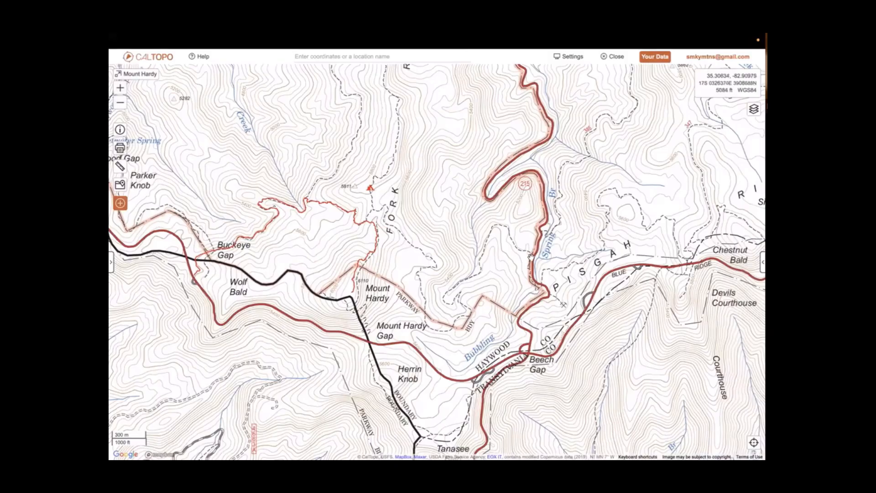
scroll(532, 254, up, 2)
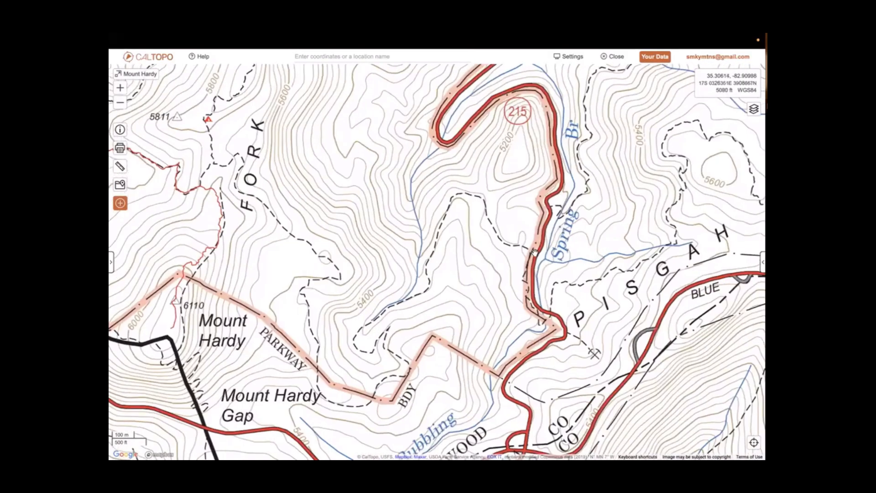
scroll(534, 253, up, 2)
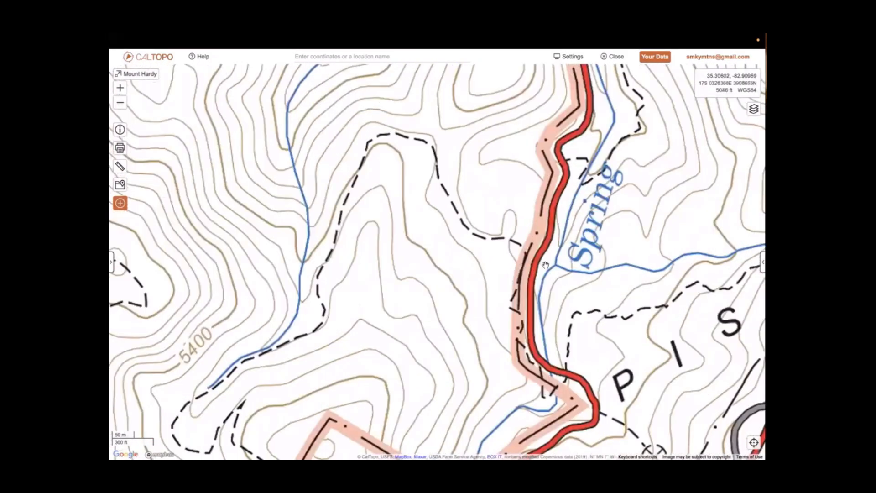
drag(536, 256, 471, 303)
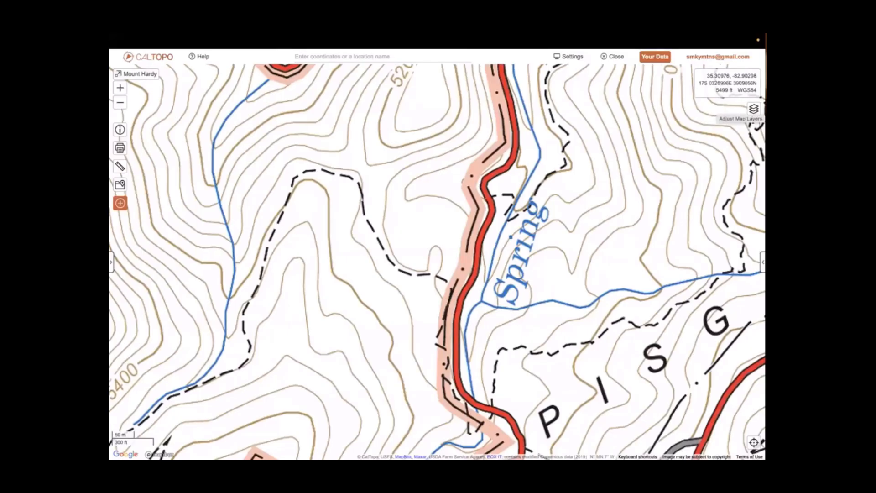
Set the Global Imagery layer's opacity to 100% and examine the roadside pullout on Highway 215 up close.
click(754, 110)
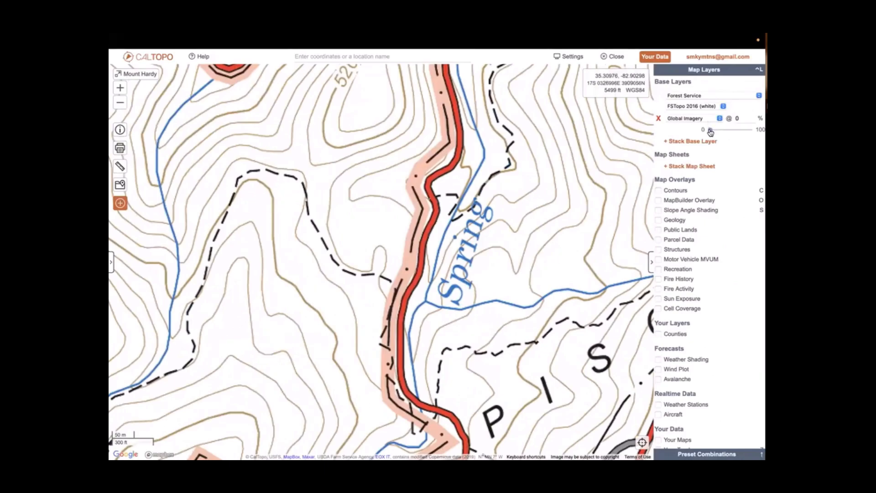
mouse_move(710, 132)
mouse_down()
mouse_move(752, 134)
mouse_move(717, 133)
mouse_up()
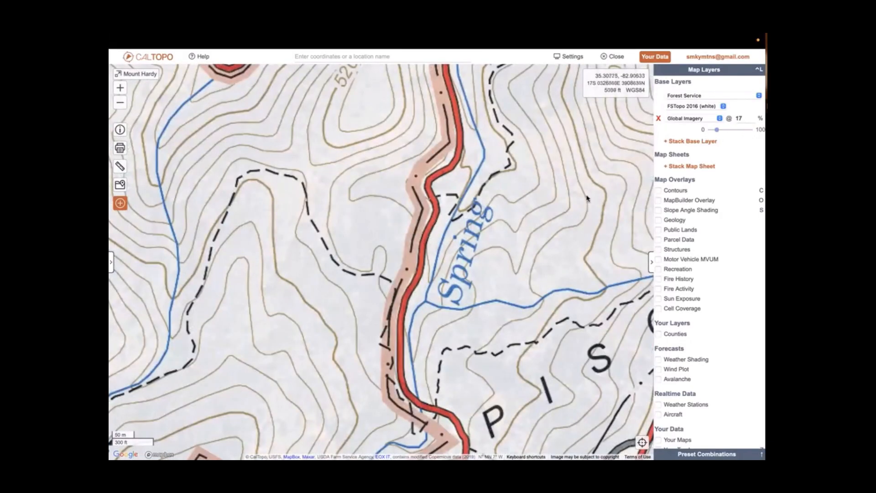
drag(719, 131, 751, 131)
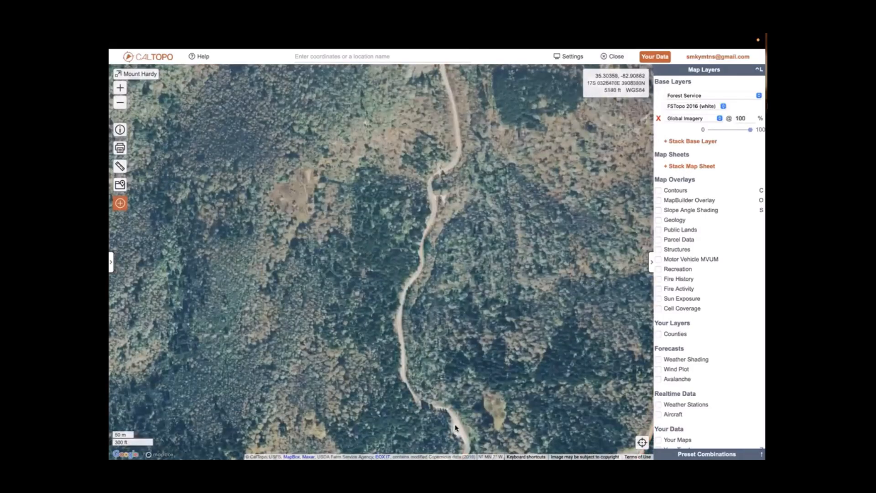
scroll(455, 429, up, 3)
drag(455, 429, 452, 323)
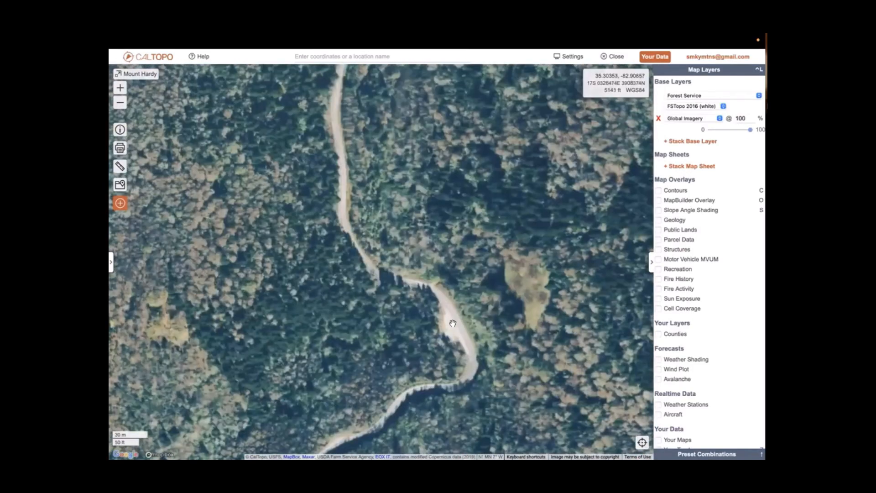
scroll(453, 323, up, 3)
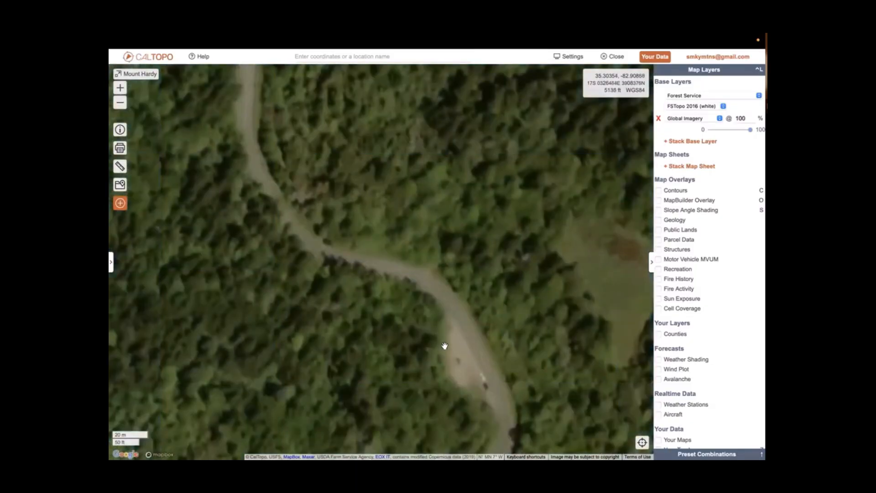
Start a new OSM-snapped line at the Highway 215 roadside pullout and trace it northwest along the road toward the trail junction.
click(111, 262)
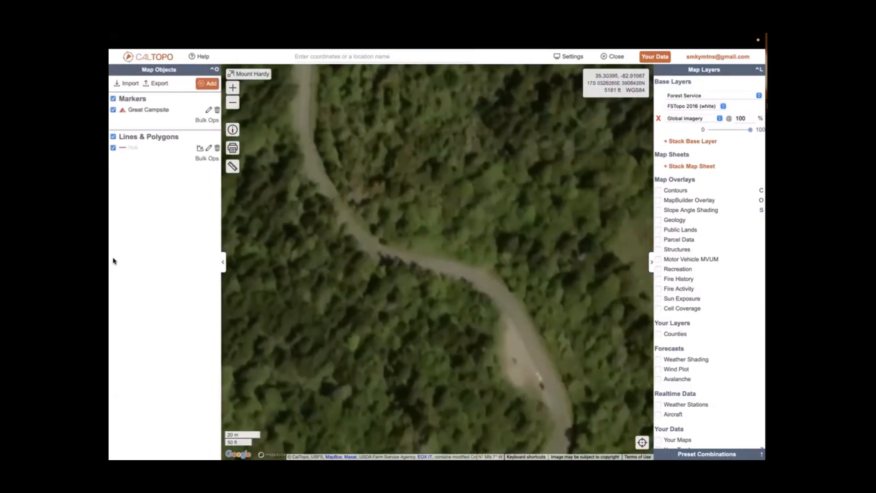
click(212, 84)
click(214, 127)
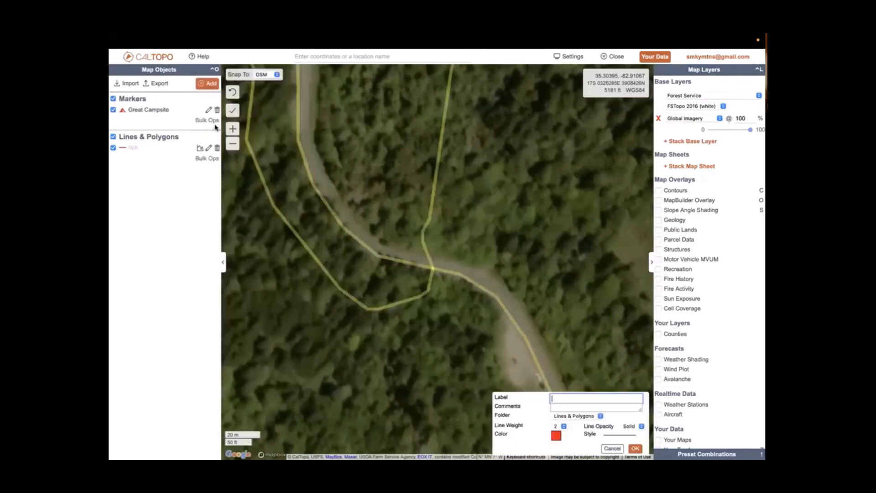
click(543, 371)
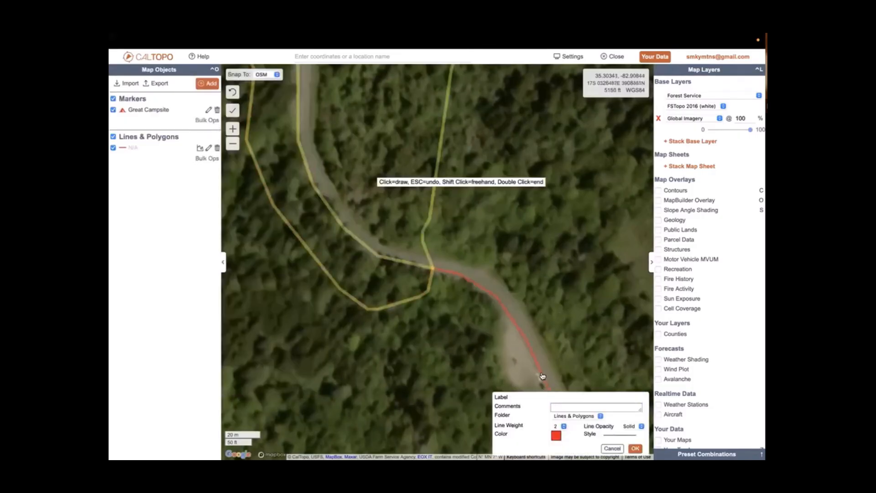
click(514, 323)
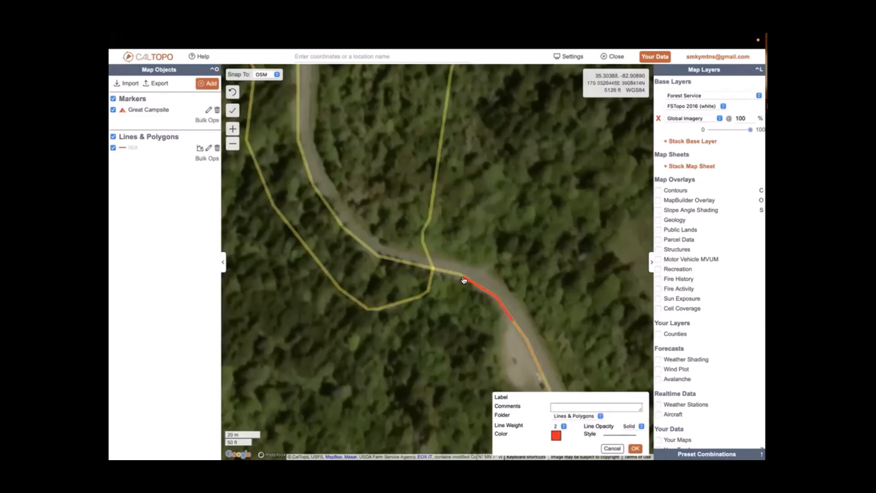
click(464, 279)
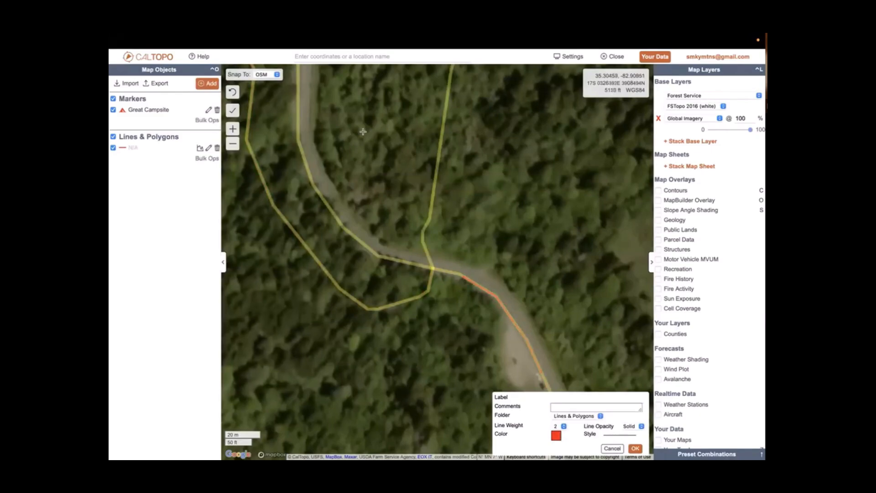
Extend the line from the road along the OSM trail west to the Mount Hardy summit and finish it.
click(233, 144)
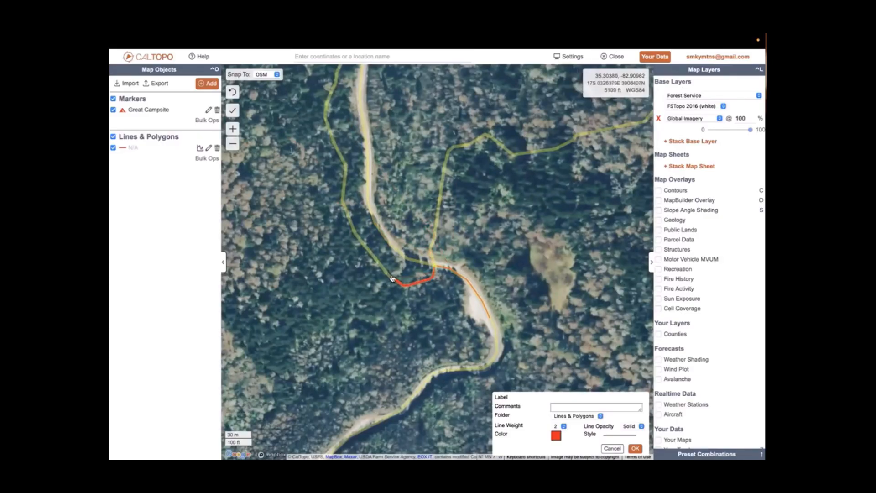
click(232, 144)
click(234, 145)
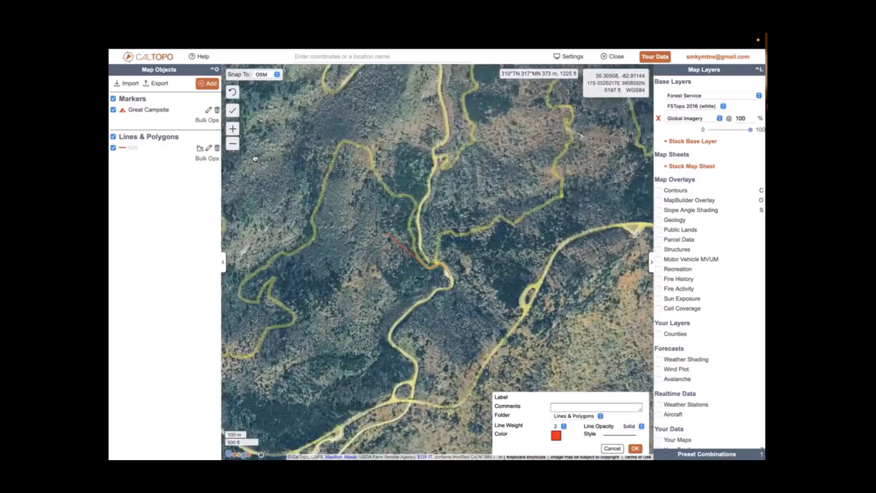
drag(357, 278, 552, 238)
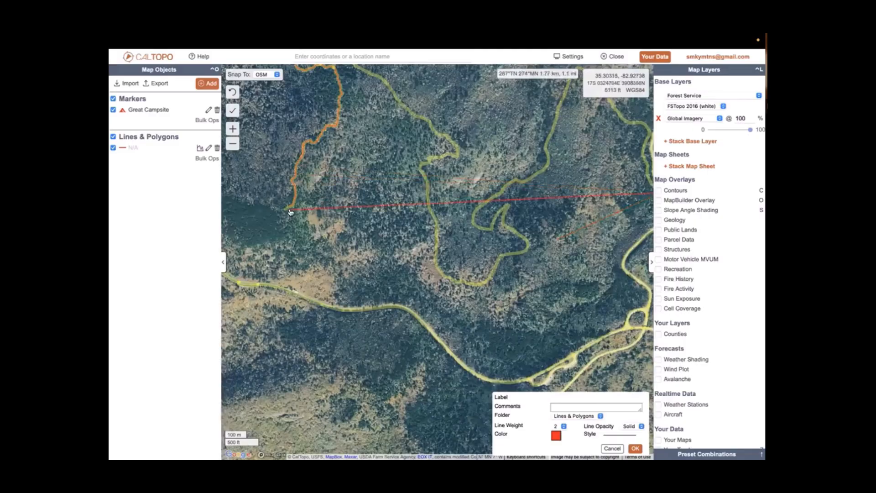
click(288, 210)
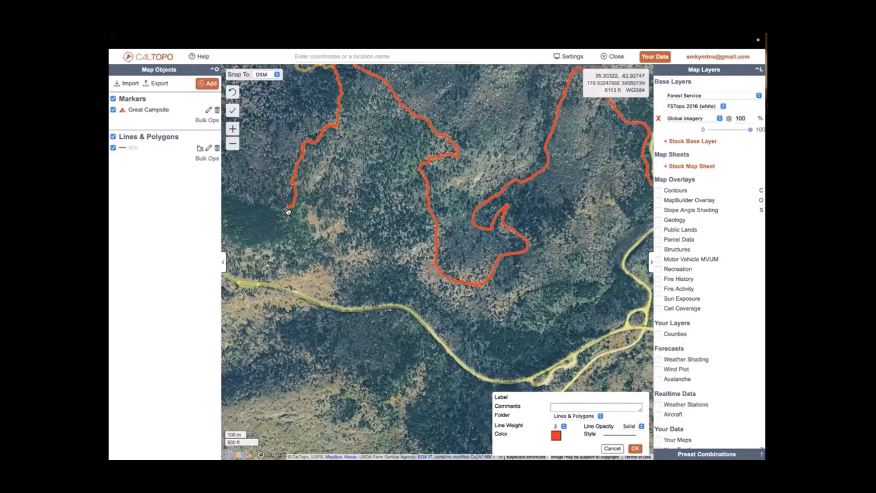
key(Return)
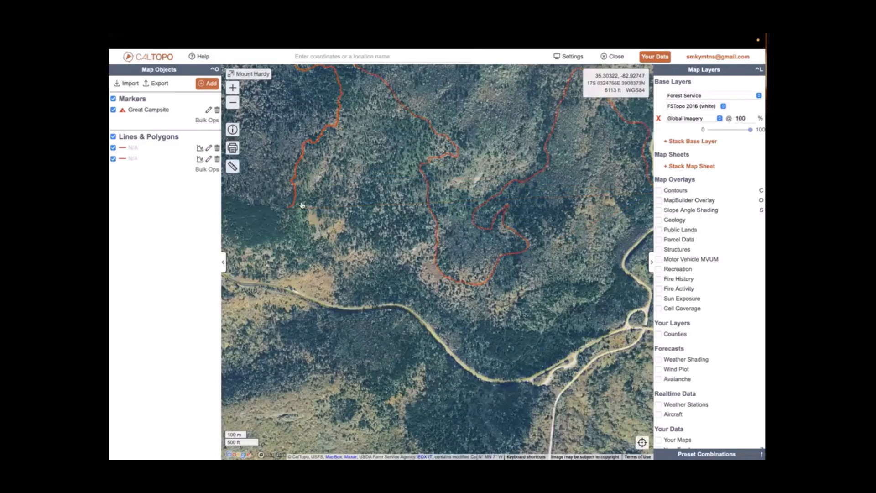
Set the Global Imagery layer's opacity to 0% and review the elevation profile of the line from Highway 215 to Mount Hardy.
click(517, 183)
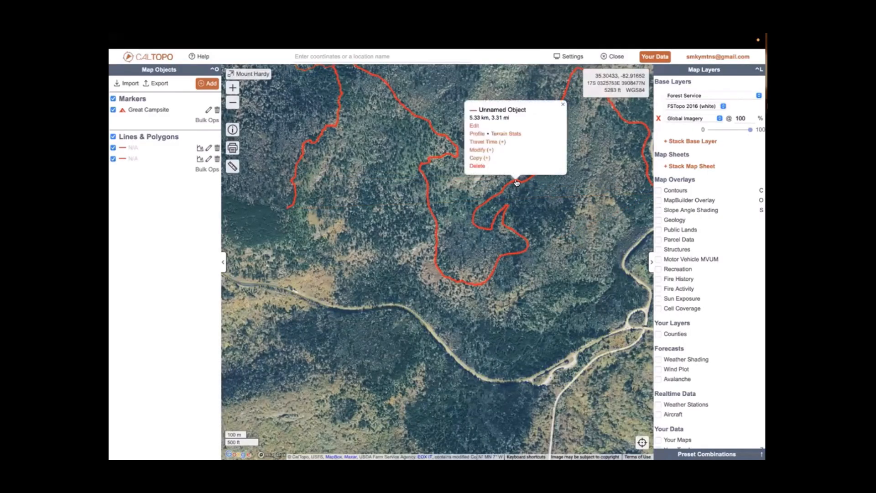
click(233, 102)
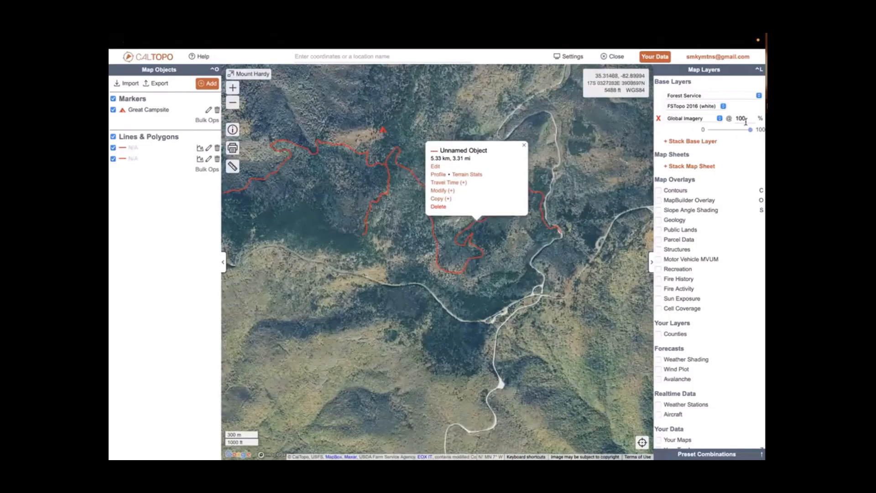
drag(750, 129, 711, 130)
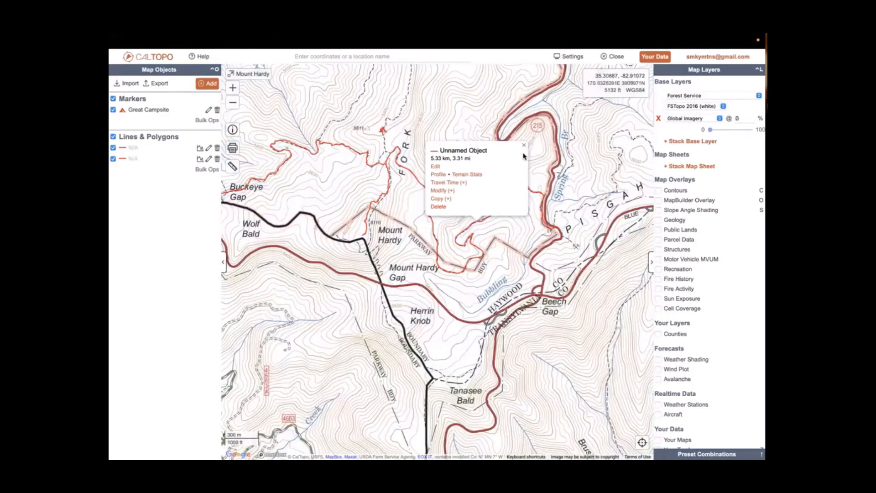
click(438, 175)
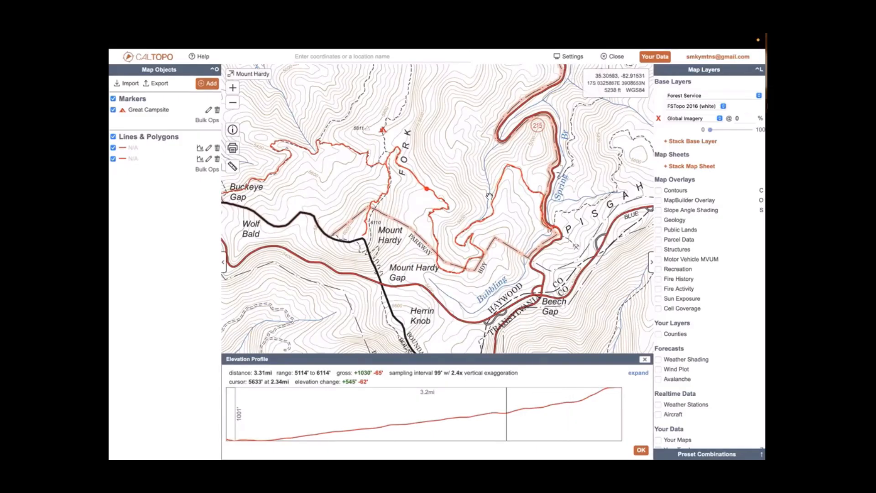
click(645, 359)
Start another OSM-snapped line at the trailhead near Sunburst campground and trace it south along the Fork Ridge trail.
drag(490, 236, 466, 425)
drag(462, 246, 464, 411)
drag(469, 274, 502, 358)
drag(441, 247, 480, 315)
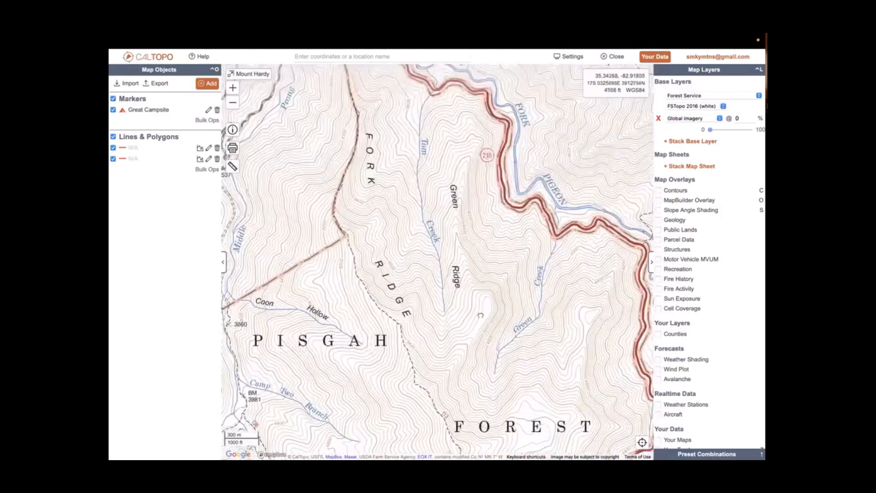
drag(462, 233, 499, 431)
drag(499, 222, 583, 297)
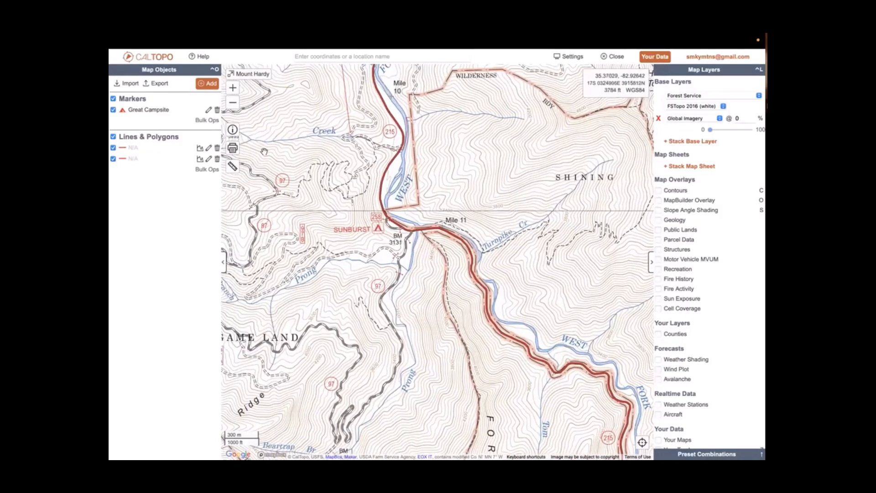
click(207, 83)
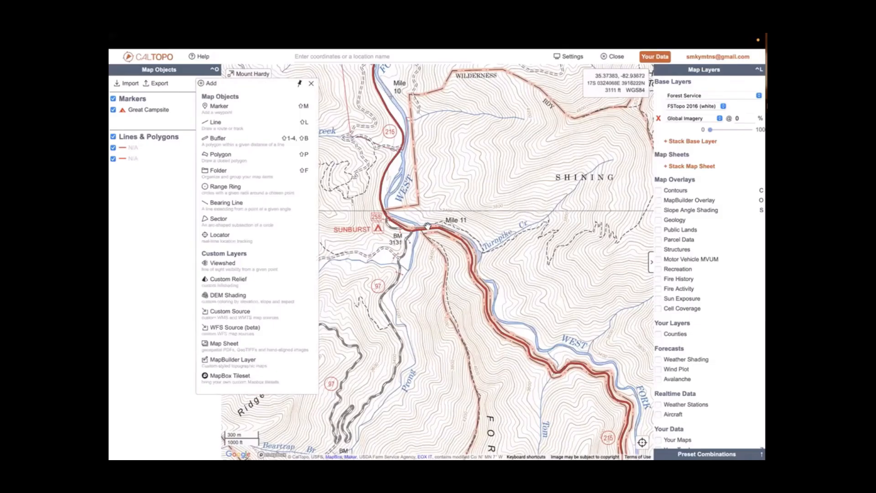
click(239, 128)
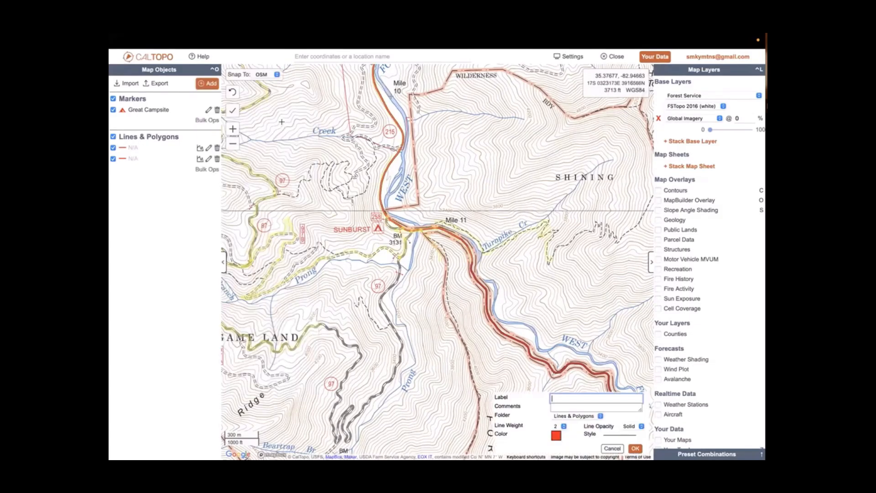
click(423, 233)
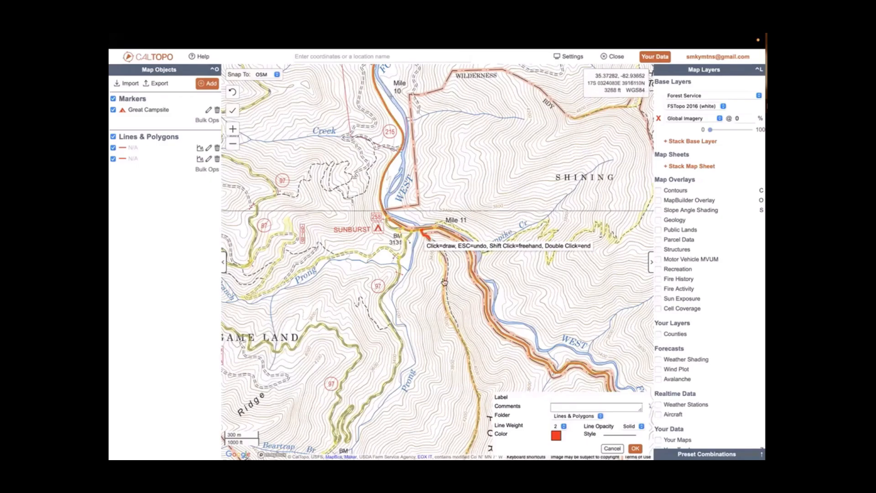
click(474, 382)
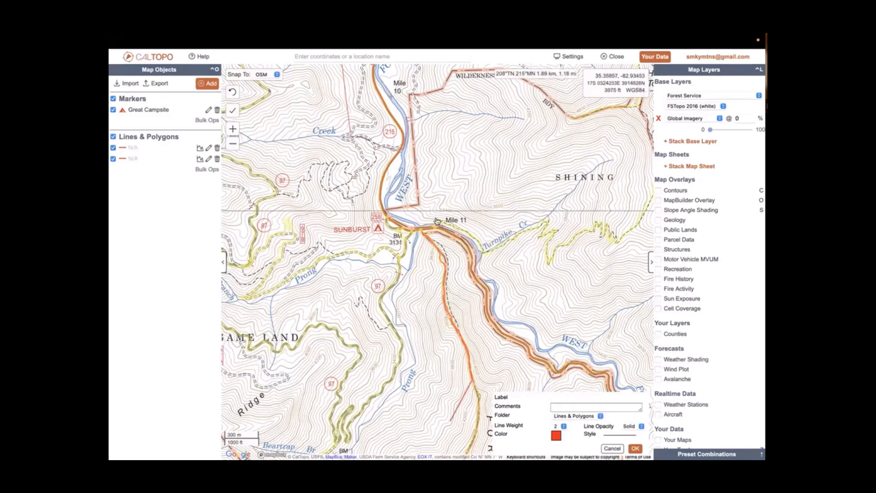
Continue the line south along Fork Ridge past Green Knob and the campsite, and finish it at Mount Hardy.
drag(437, 222, 446, 122)
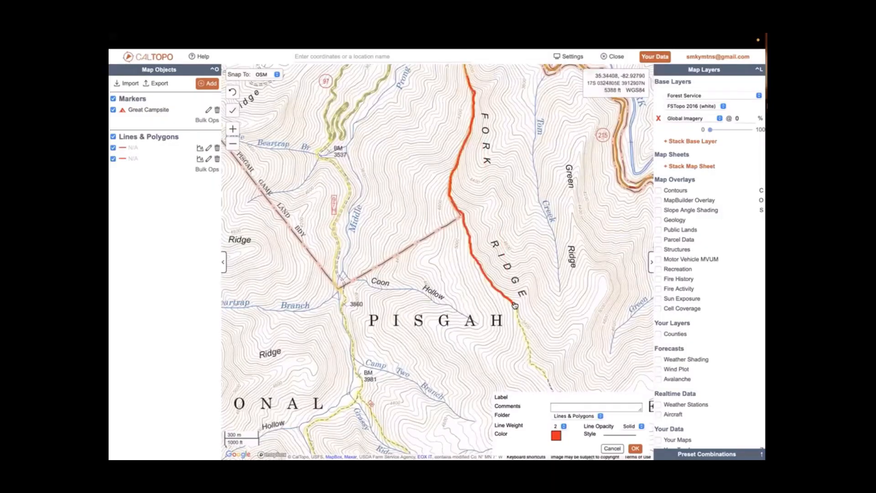
click(515, 305)
drag(566, 349, 507, 162)
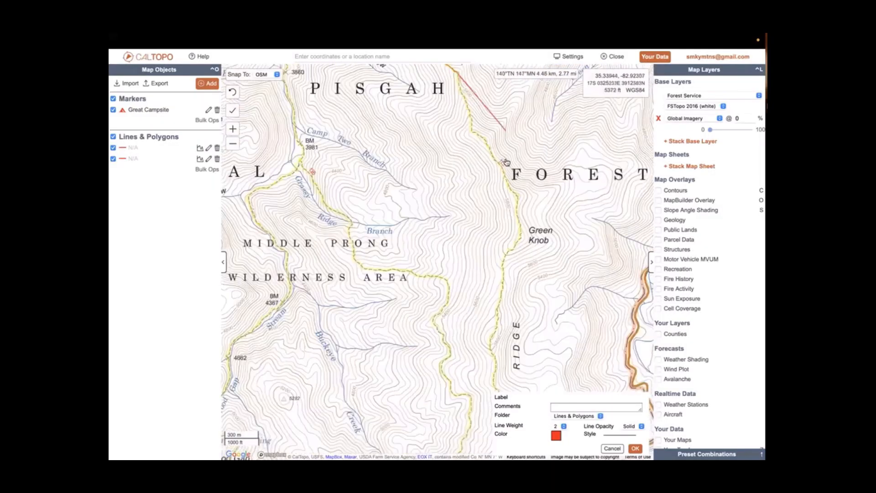
click(517, 203)
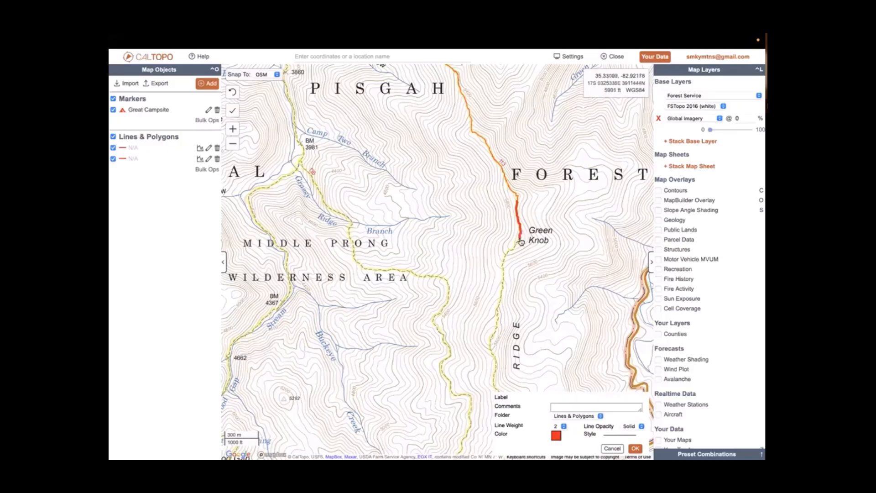
click(521, 237)
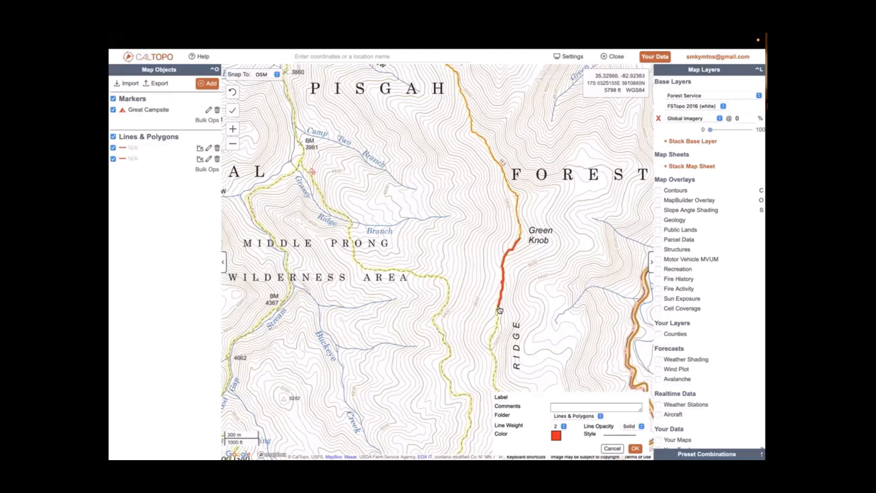
click(499, 309)
drag(525, 343, 542, 169)
drag(550, 108, 551, 105)
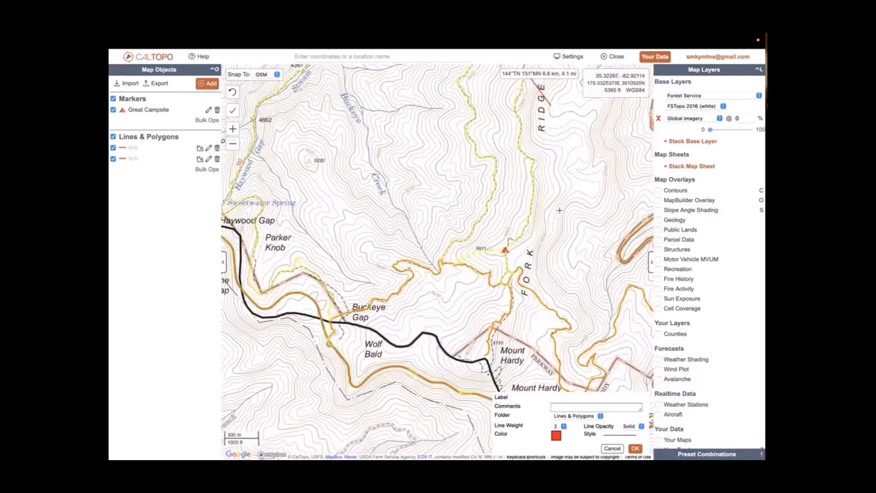
double_click(488, 359)
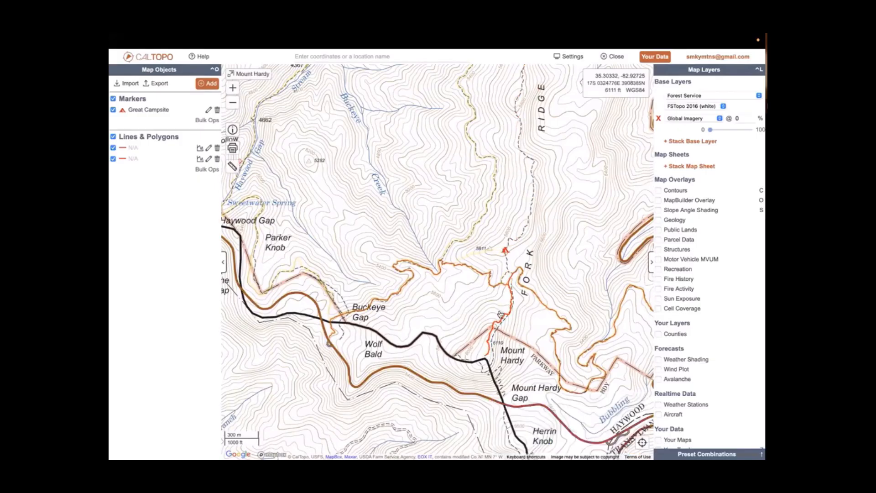
Review the elevation profile of the Fork Ridge line from Sunburst to Mount Hardy.
click(533, 216)
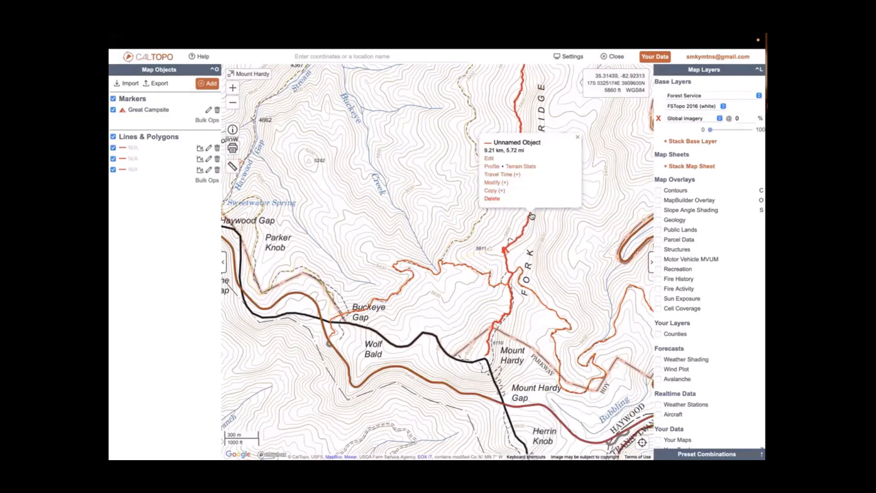
click(492, 166)
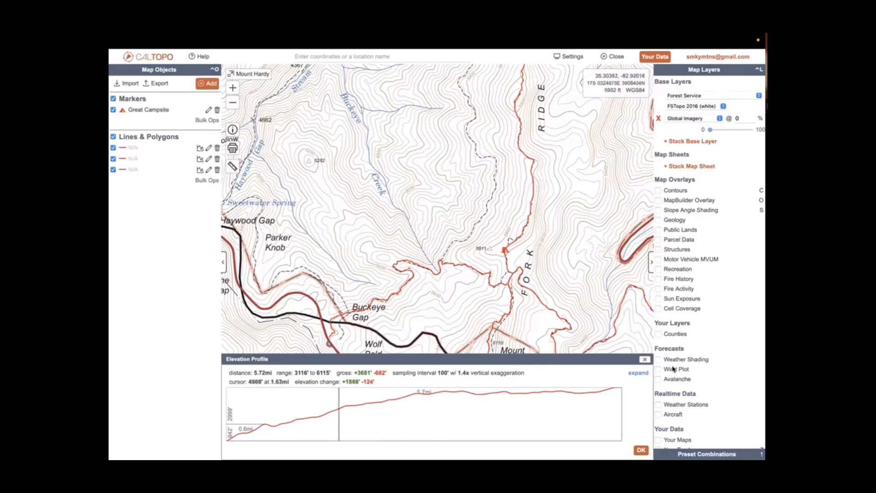
click(646, 361)
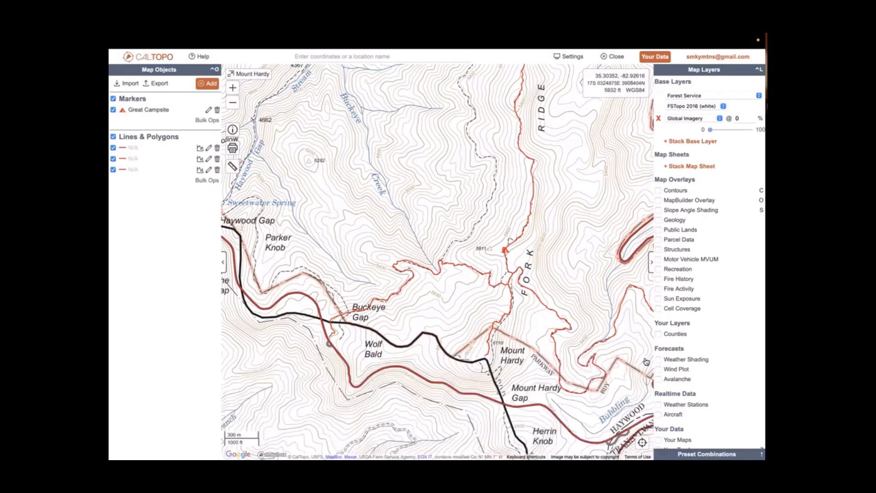
Open the line from Buckeye Gap to Mount Hardy for editing.
click(233, 103)
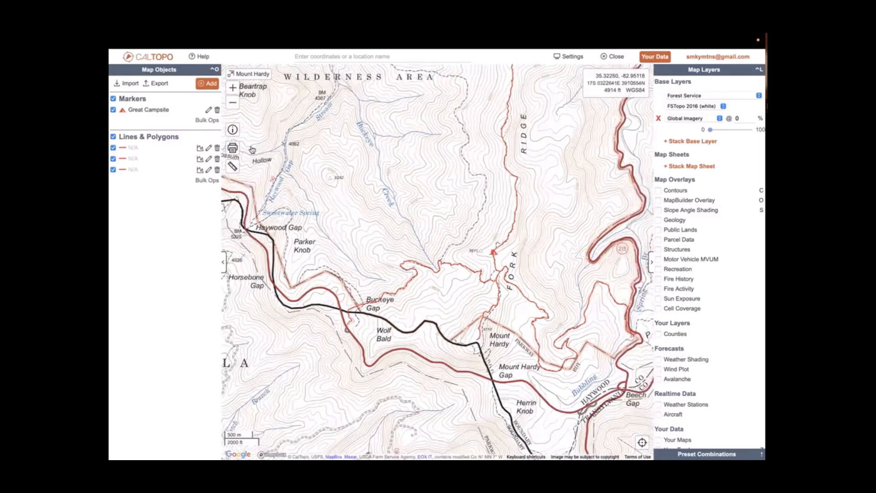
click(491, 283)
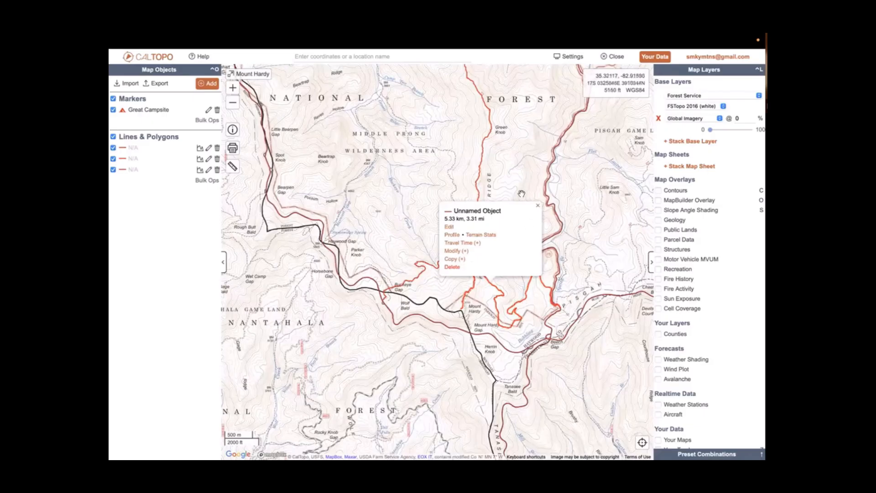
click(405, 241)
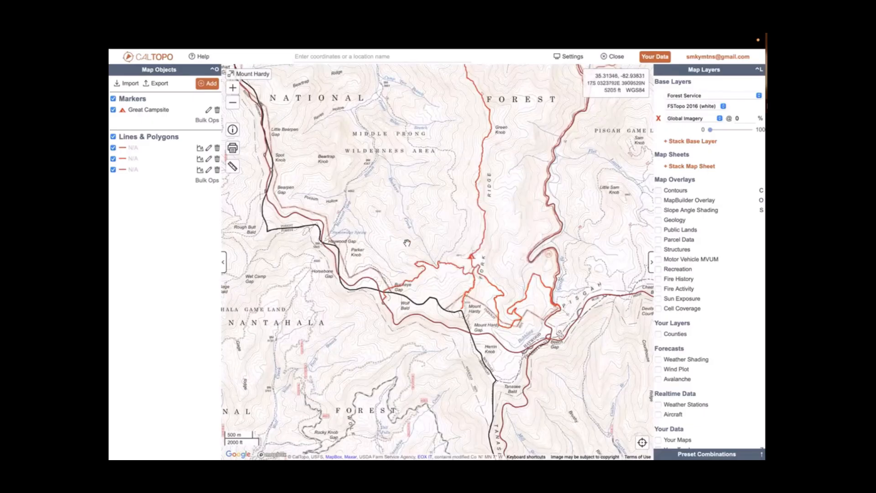
scroll(405, 256, up, 3)
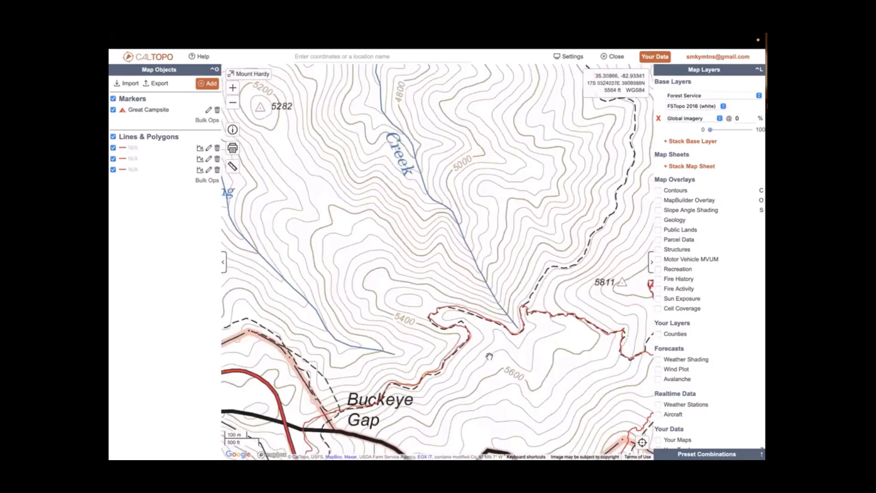
drag(489, 356, 459, 321)
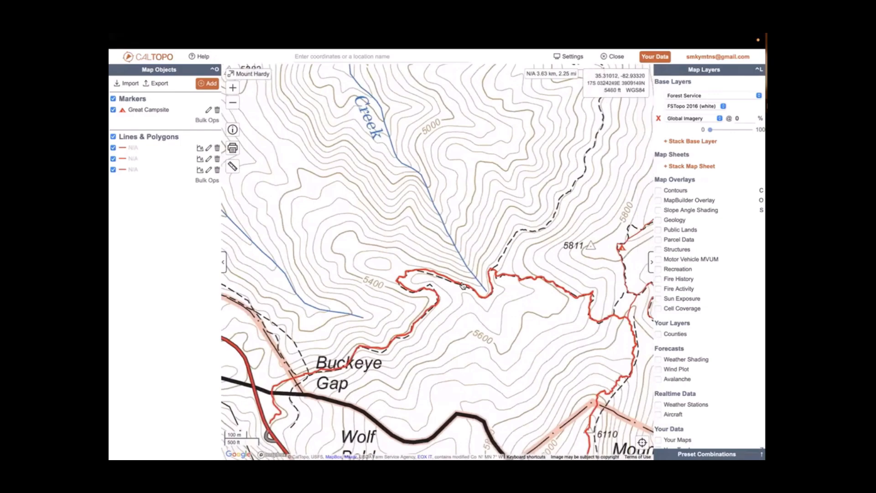
click(462, 286)
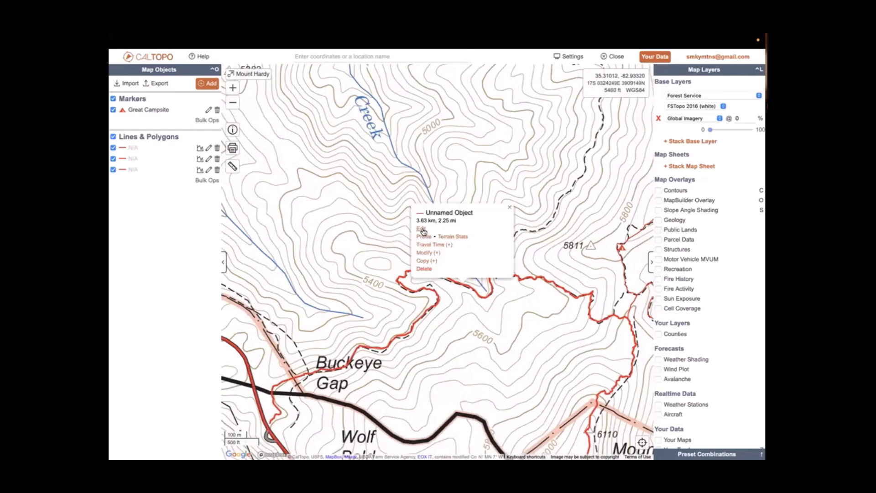
click(421, 229)
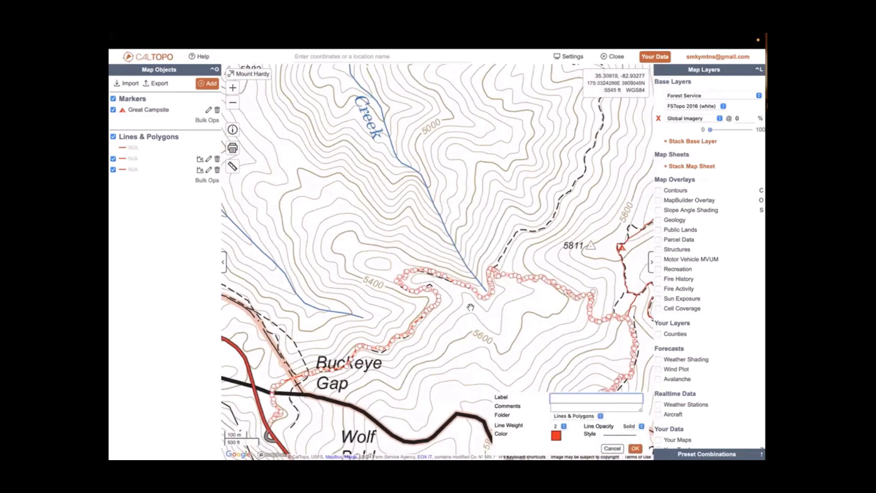
Try to reshape the Buckeye Gap line by moving several of its vertices uphill, just west of the head of Buckeye Creek.
scroll(467, 305, up, 3)
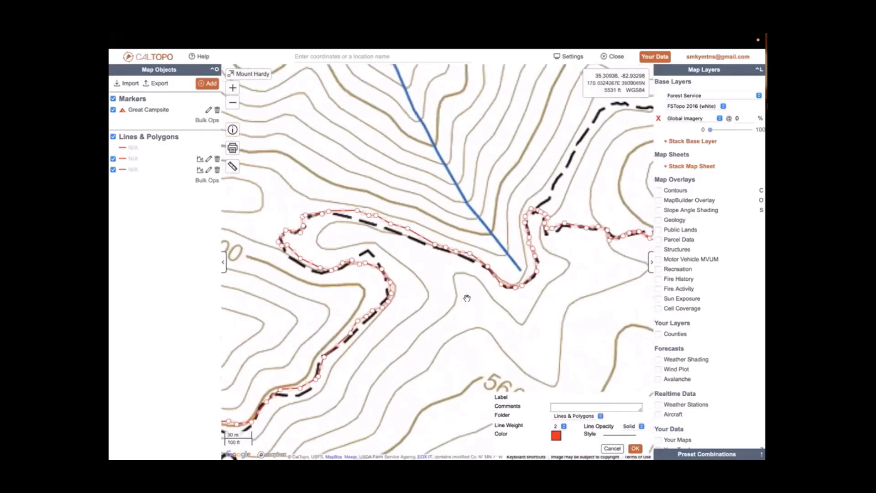
drag(432, 247, 427, 323)
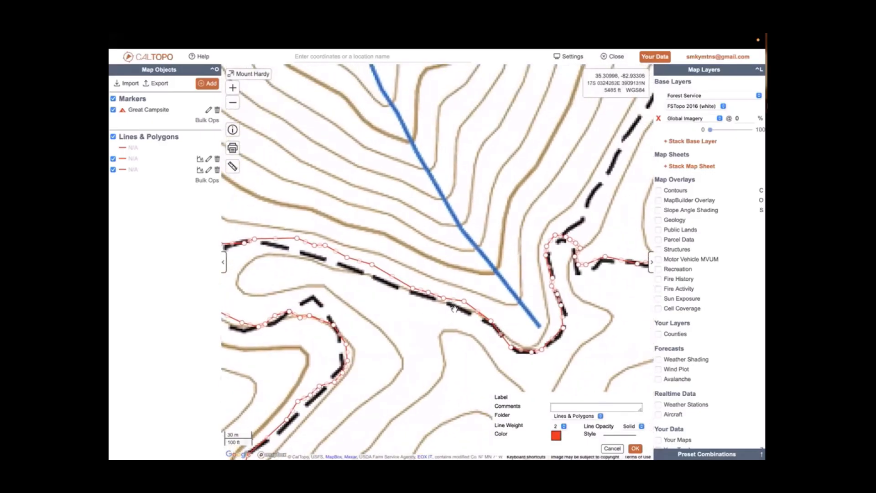
scroll(453, 316, up, 2)
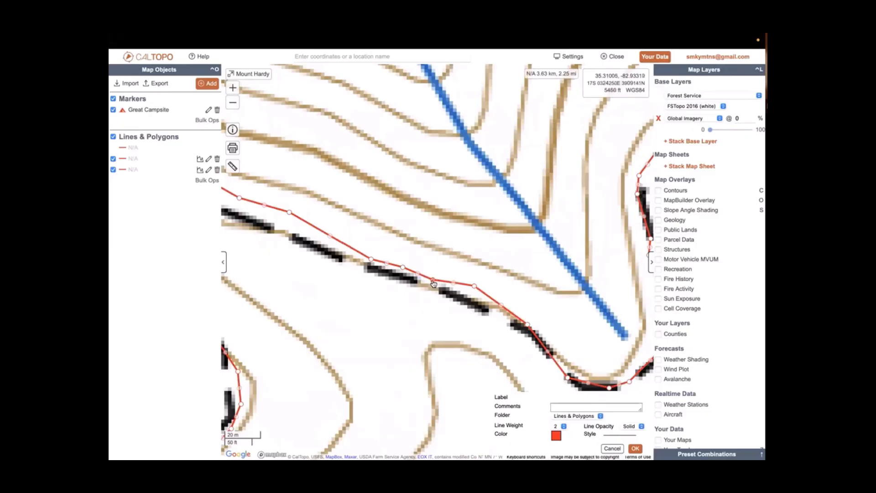
drag(434, 282, 372, 236)
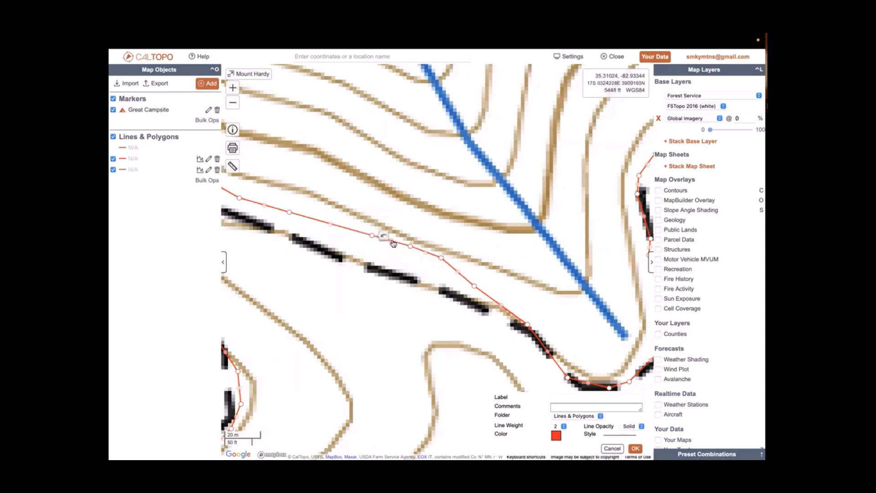
drag(393, 245, 402, 223)
mouse_move(387, 230)
mouse_down()
mouse_move(383, 224)
mouse_move(400, 237)
mouse_up()
drag(405, 242, 402, 246)
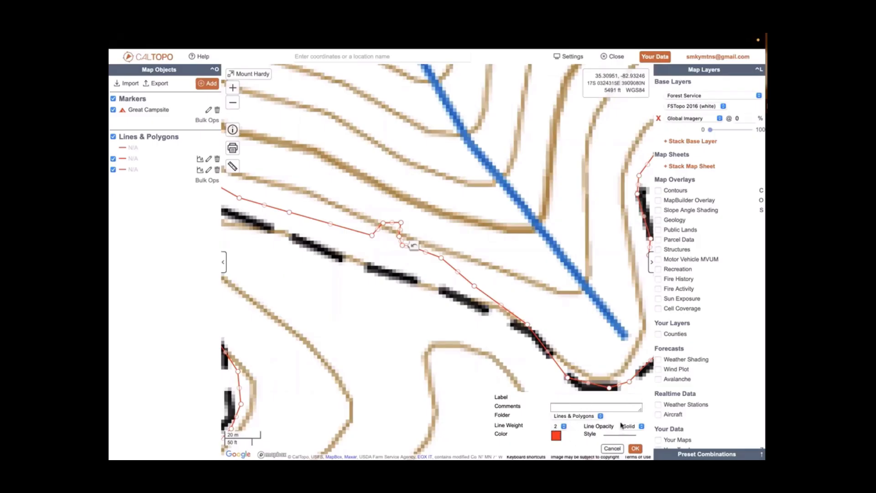
Look through the line opacity and line style options, and discard the edits to the Buckeye Gap line.
click(638, 427)
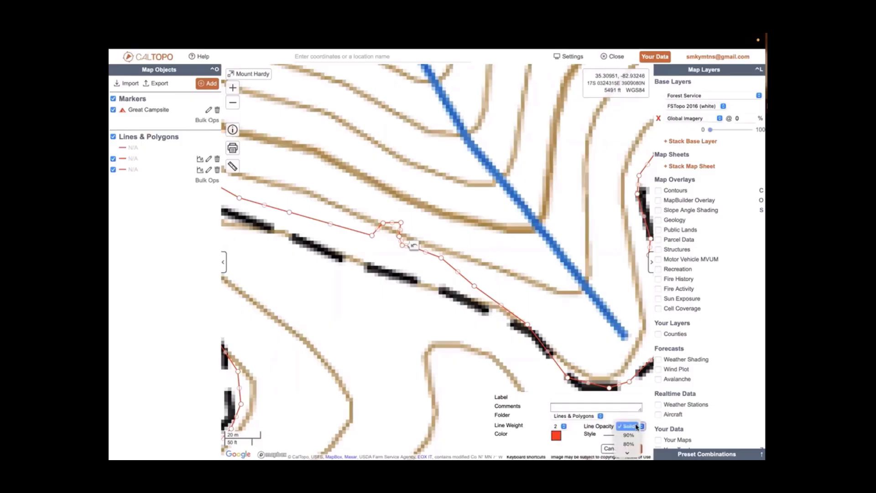
click(638, 427)
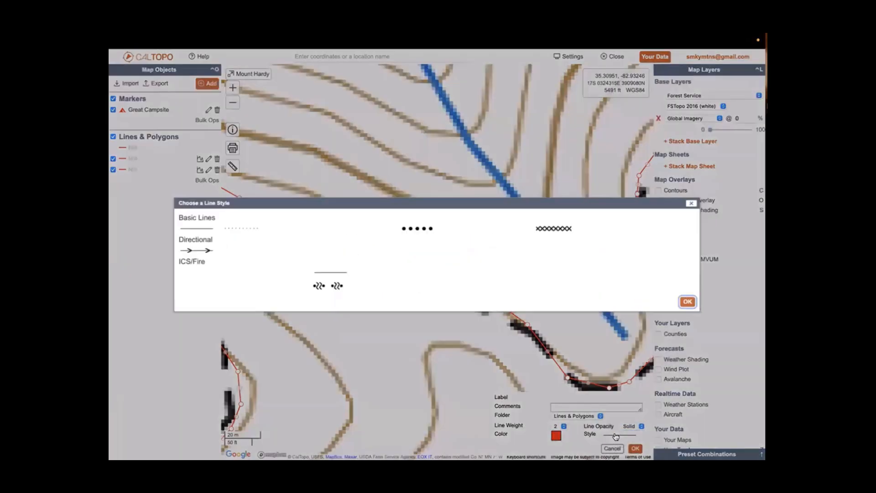
click(616, 436)
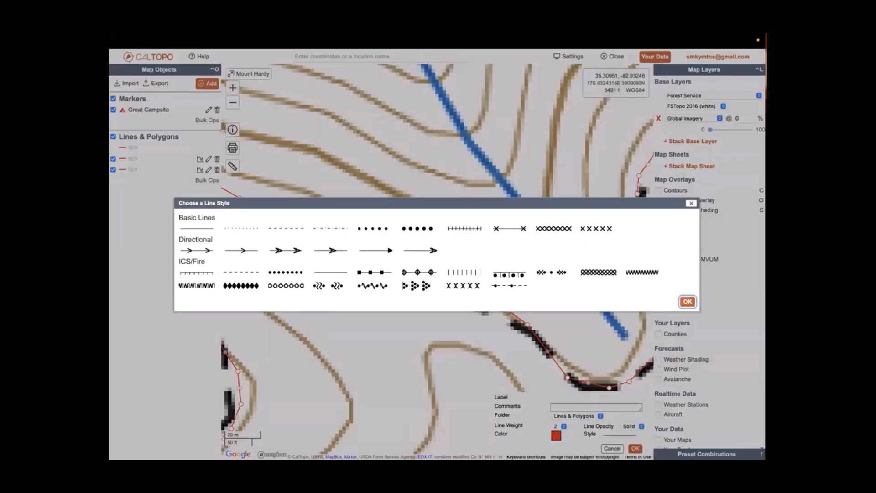
click(692, 203)
click(635, 449)
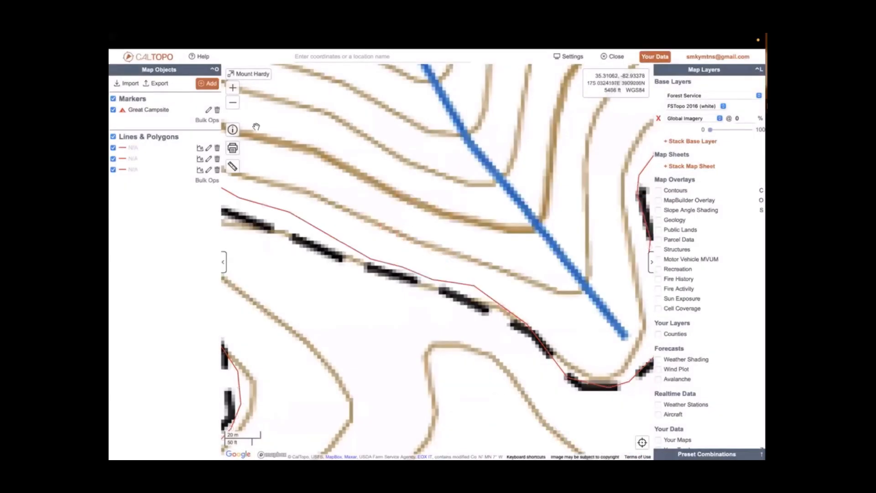
Change the colour of the line from Highway 215 to Mount Hardy to dark blue.
click(233, 108)
click(233, 108)
click(233, 108)
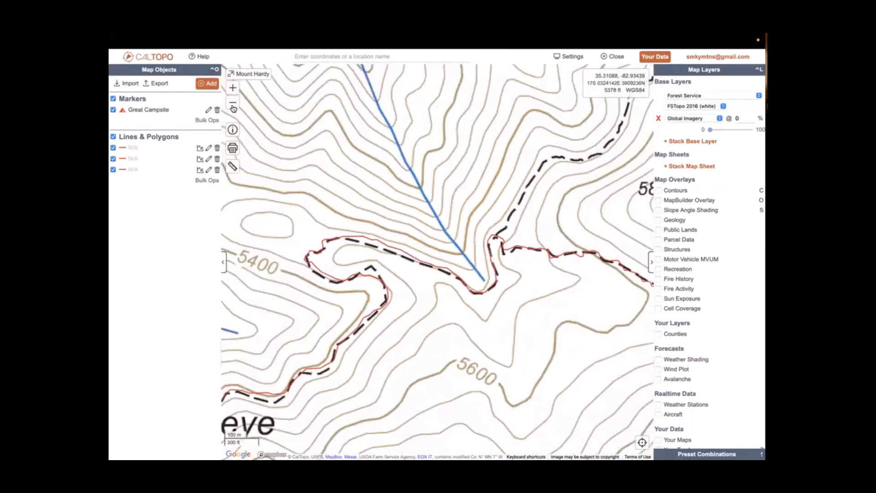
click(233, 108)
click(233, 108)
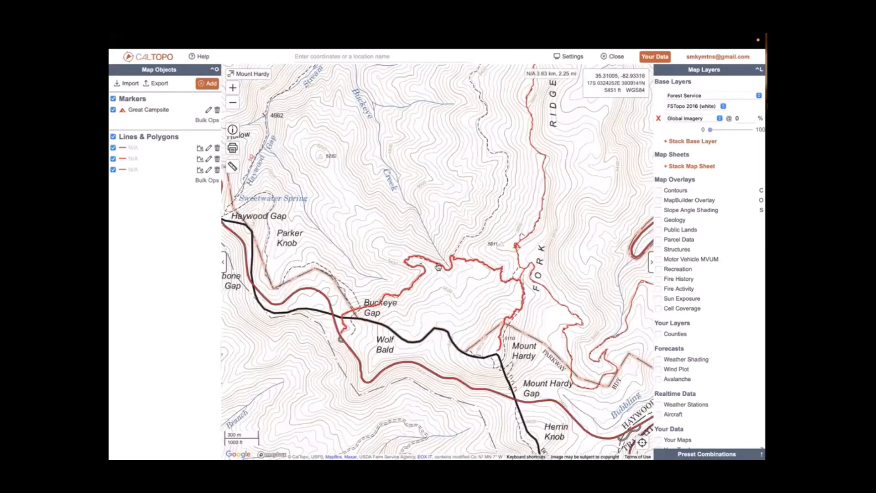
click(439, 267)
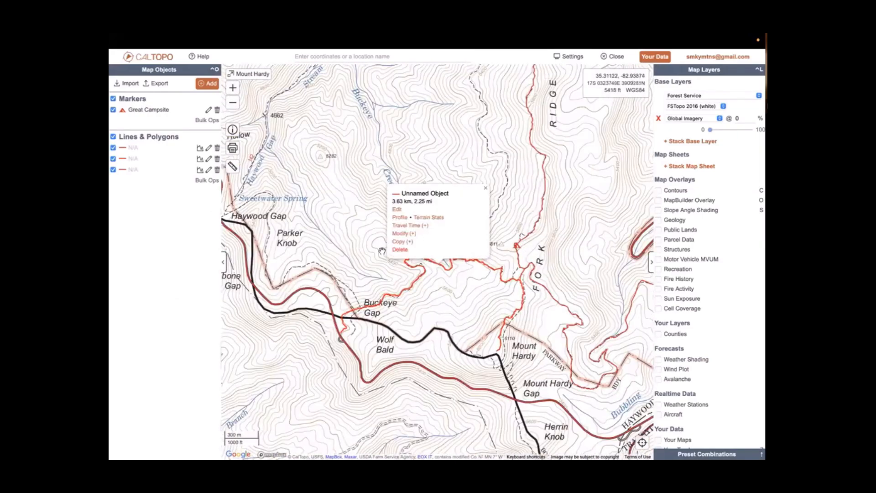
click(559, 306)
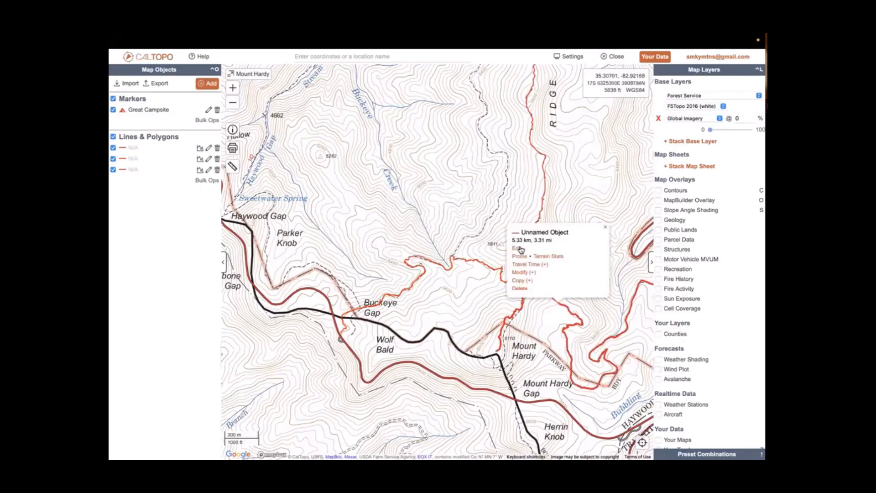
click(521, 250)
click(556, 435)
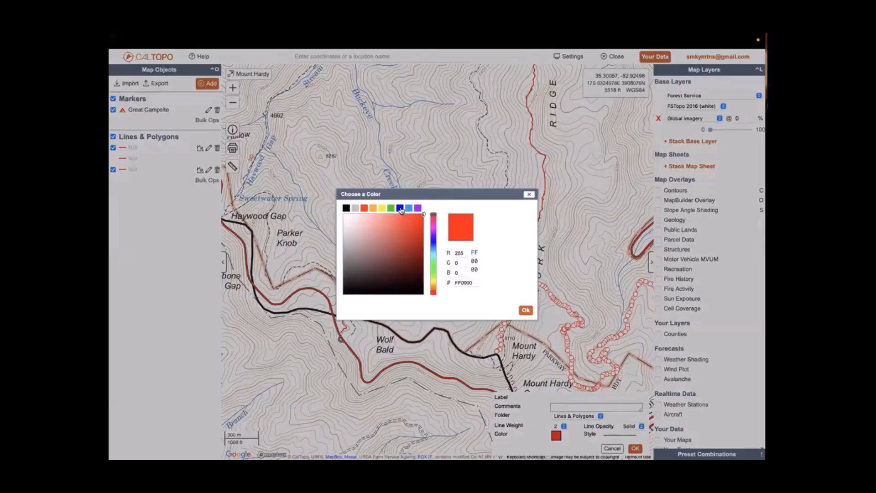
click(401, 209)
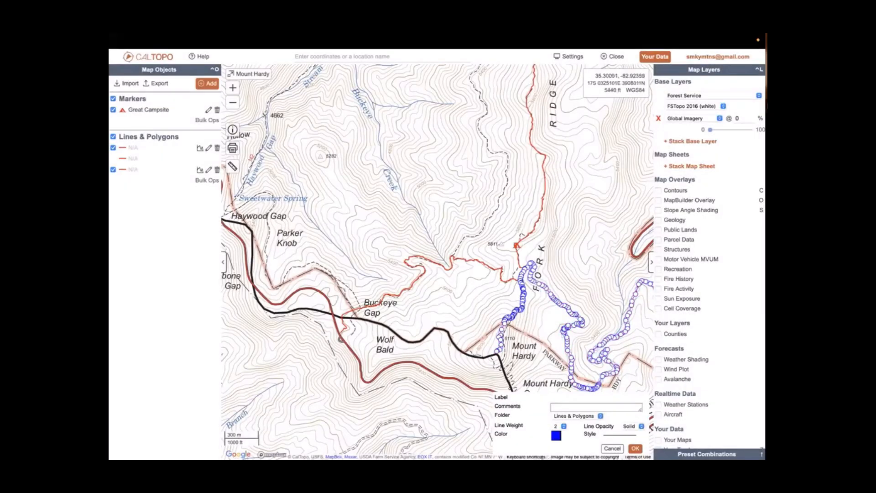
click(635, 449)
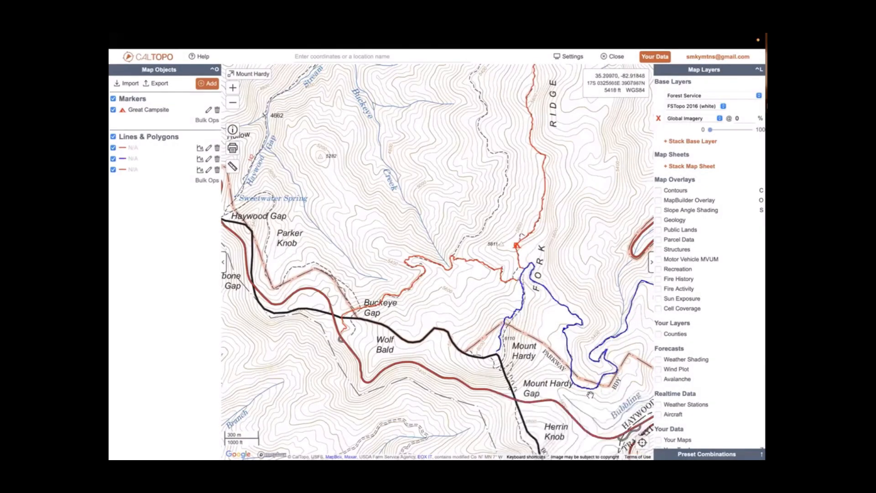
Set the Fork Ridge line's style to the smaller round-dot pattern among the basic lines.
click(540, 224)
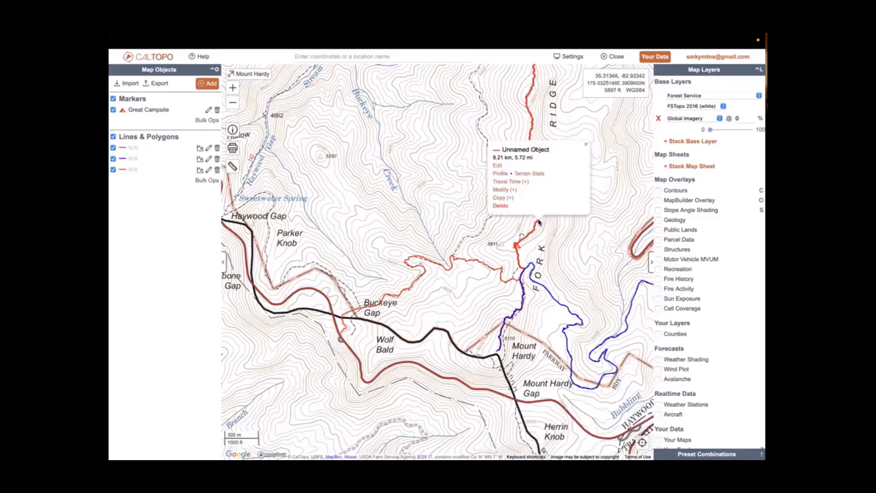
click(503, 170)
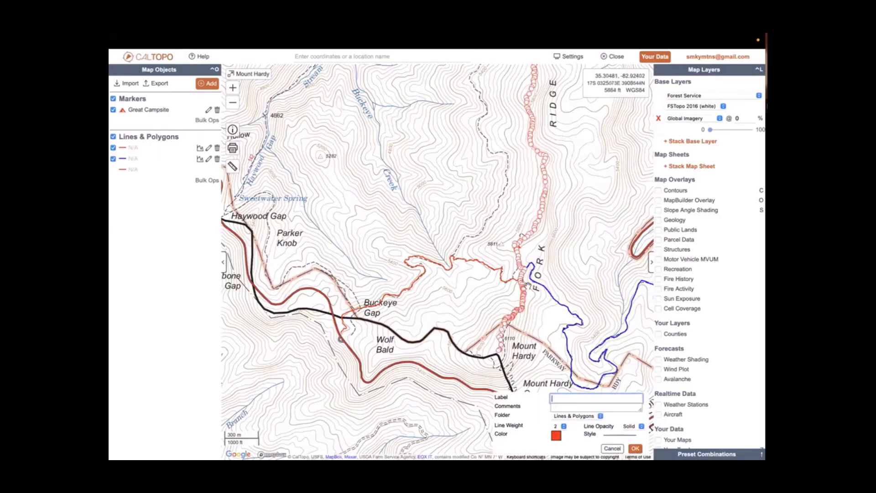
click(610, 435)
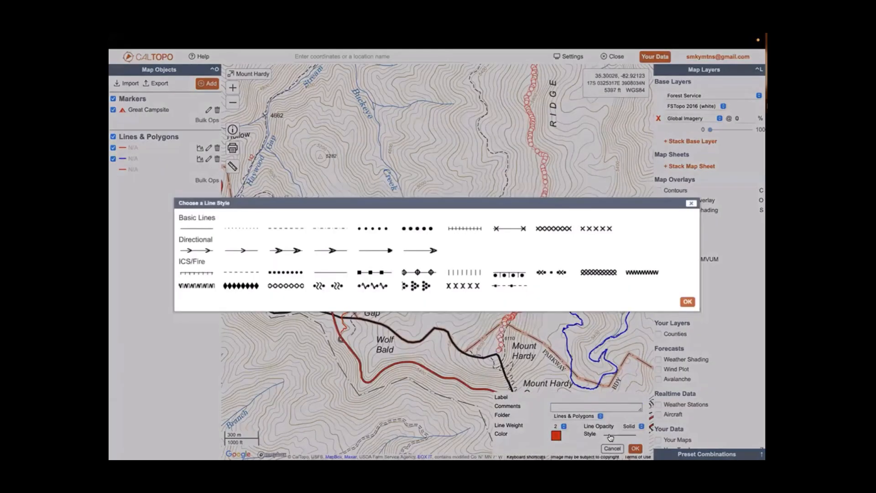
click(383, 231)
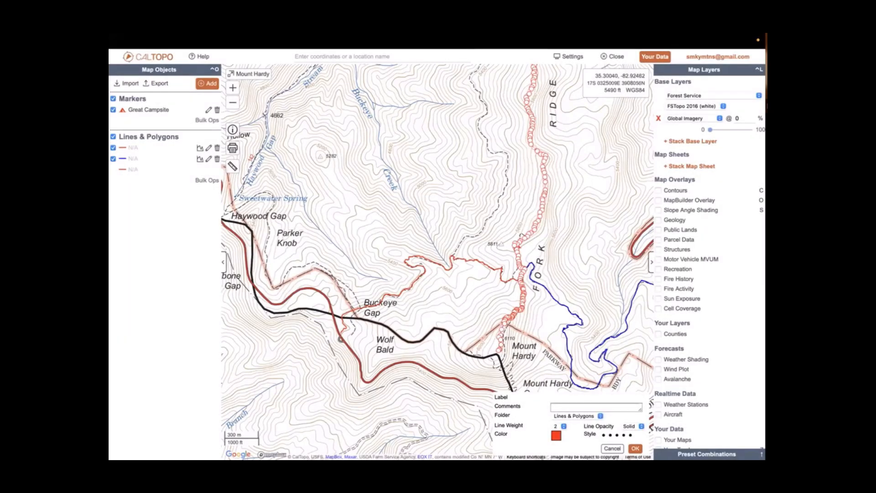
key(Return)
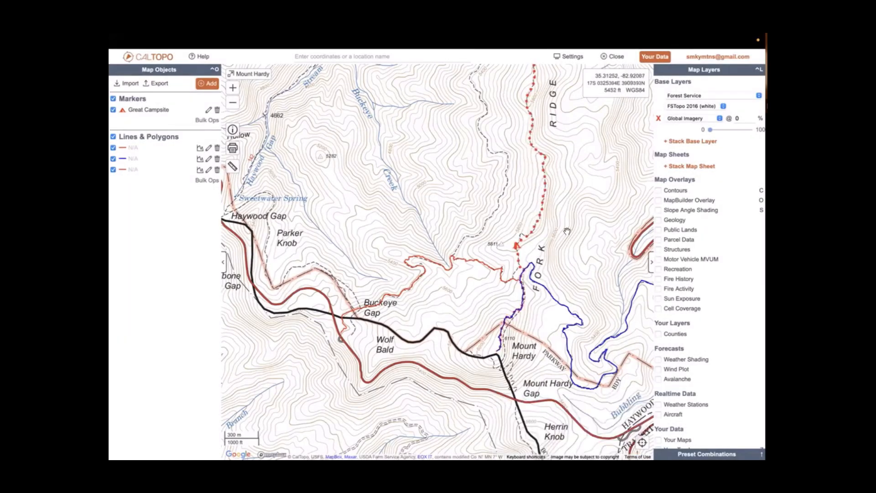
Examine the three approach lines and where they meet between the campsite and Mount Hardy.
drag(592, 290, 452, 239)
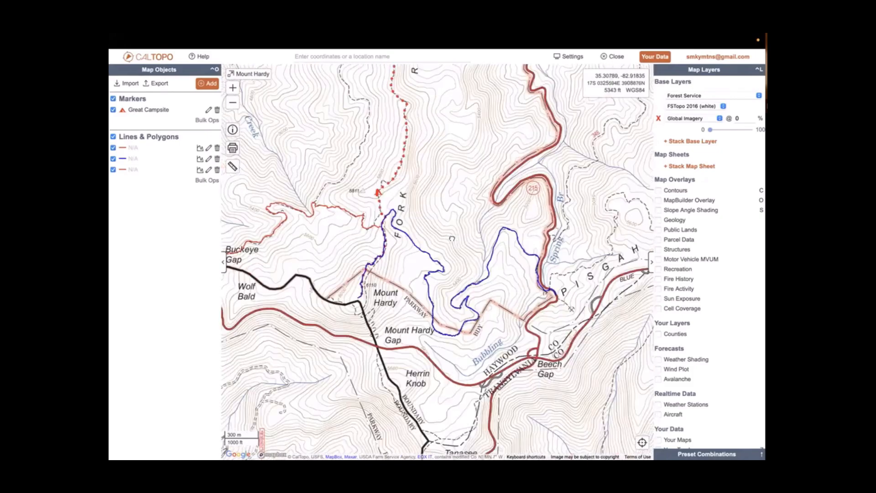
click(488, 270)
mouse_move(575, 37)
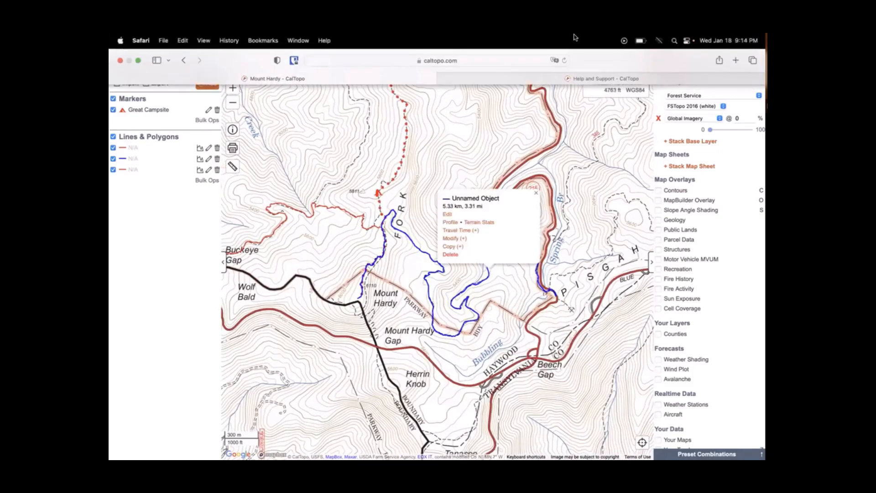
click(492, 132)
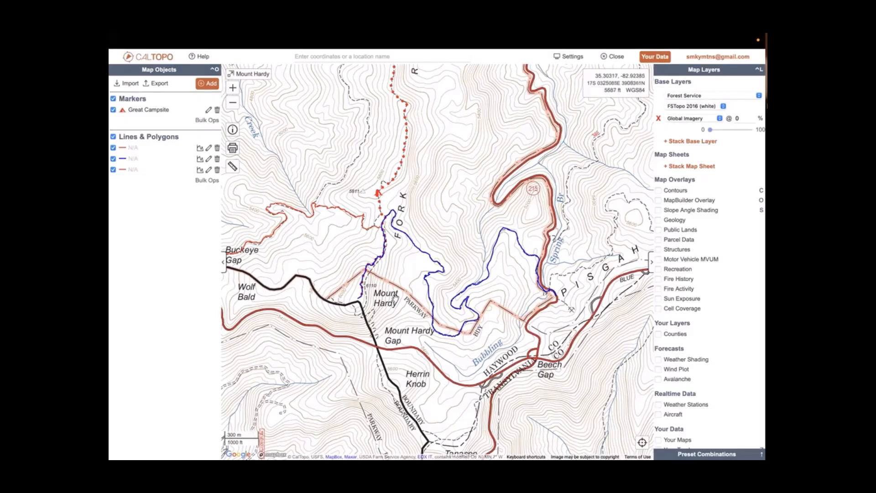
drag(409, 269, 450, 269)
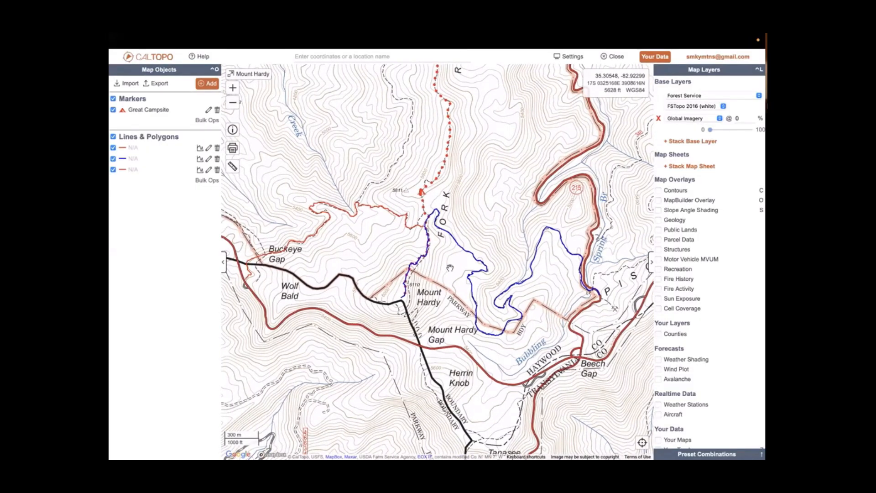
mouse_move(387, 210)
mouse_move(430, 188)
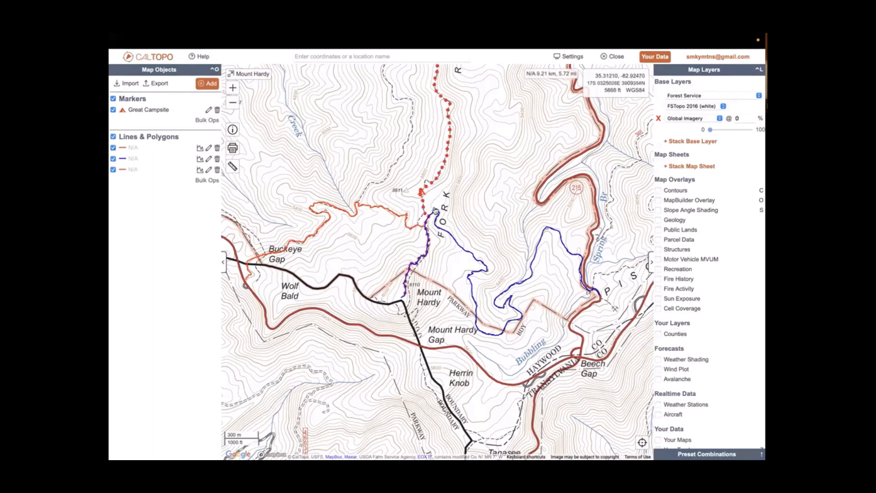
mouse_move(436, 212)
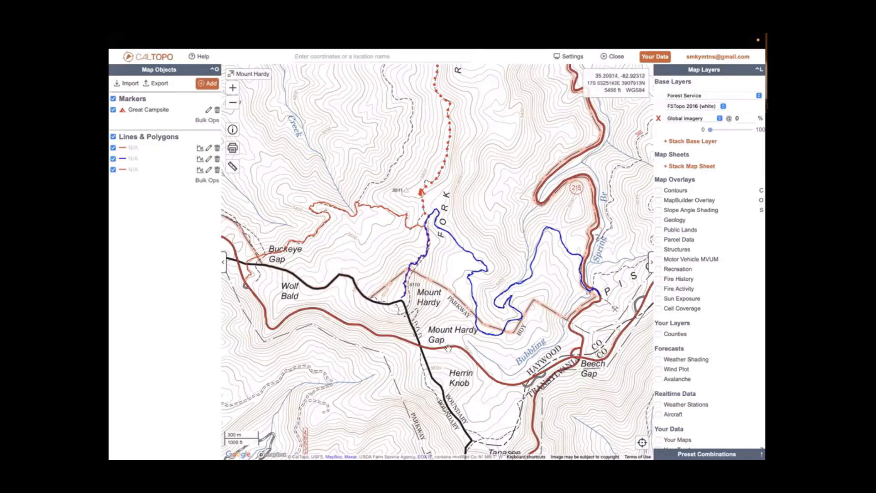
drag(456, 340, 393, 323)
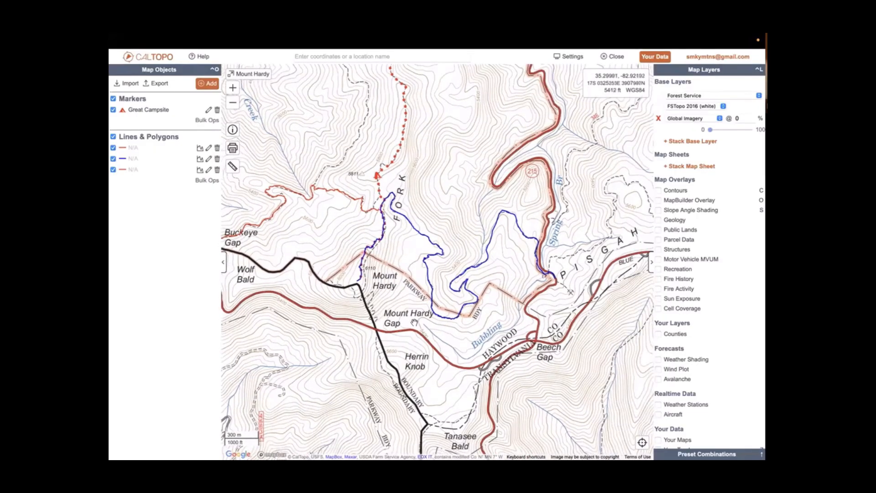
Draw and save a freehand line about 1.1 km long from the Blue Ridge Parkway at Mount Hardy Gap to the trail north of Mount Hardy.
scroll(414, 323, up, 2)
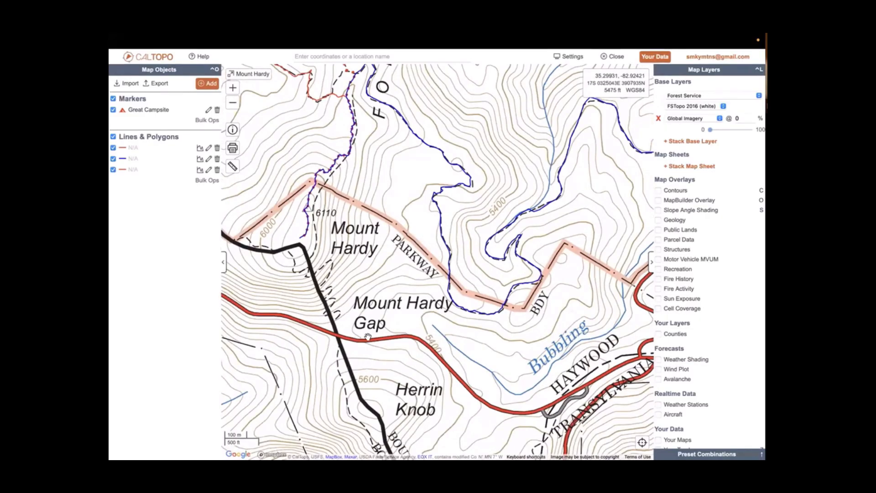
click(368, 336)
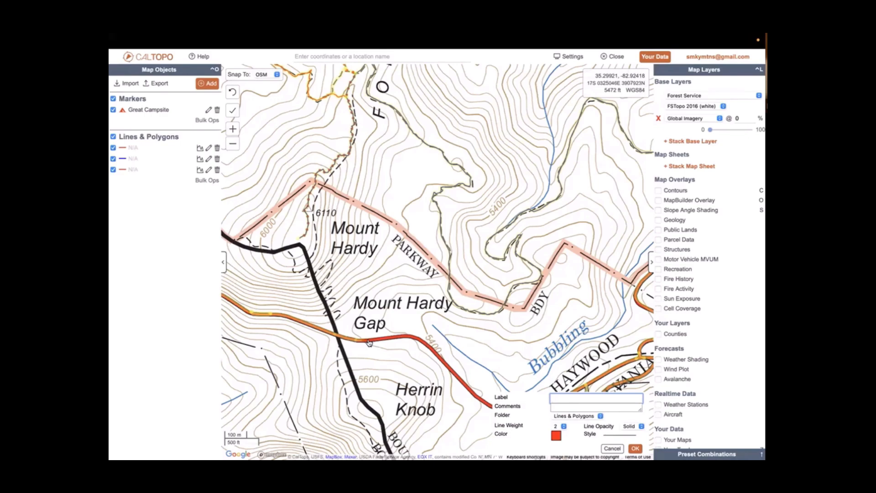
click(369, 342)
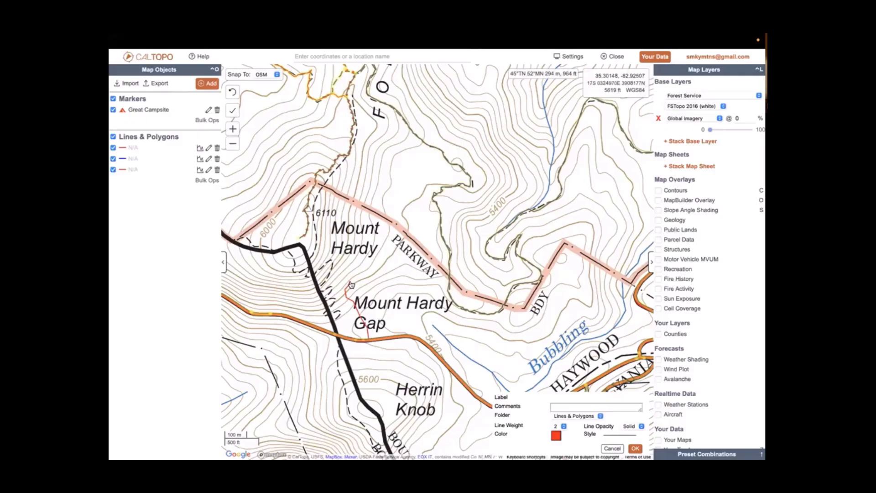
mouse_move(351, 284)
mouse_down()
mouse_move(375, 241)
mouse_move(359, 188)
mouse_move(330, 174)
mouse_up()
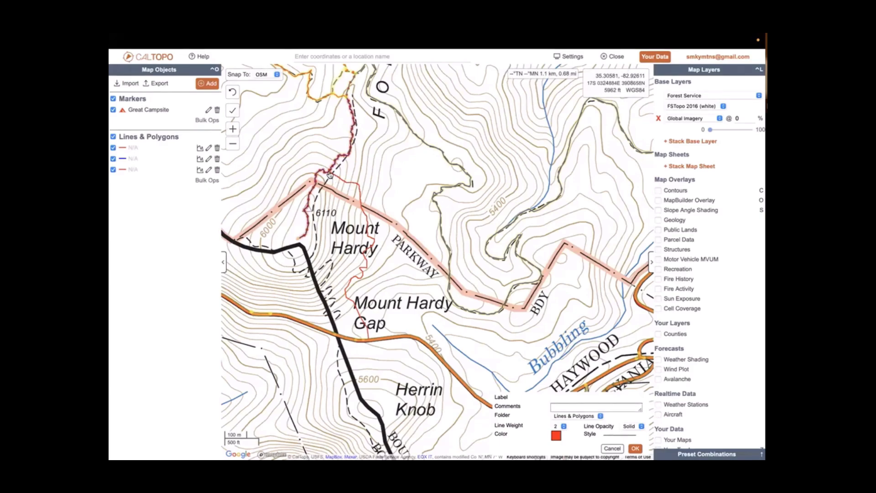
click(330, 175)
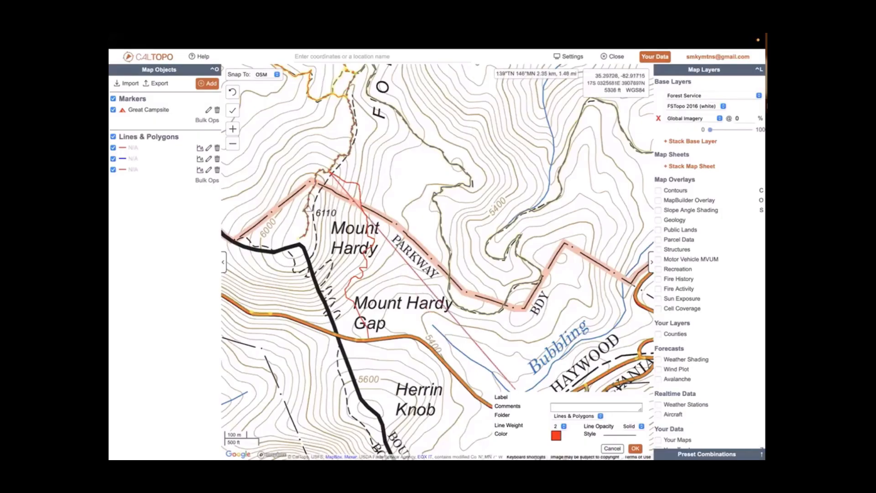
click(635, 448)
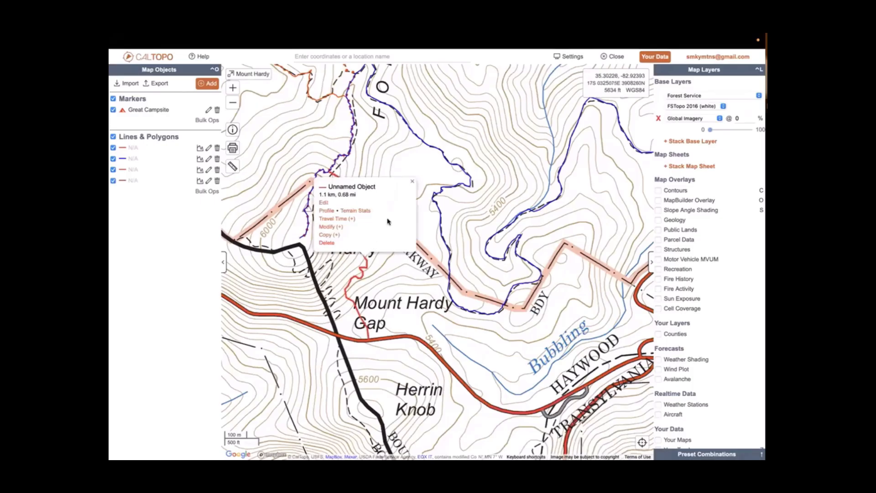
click(413, 183)
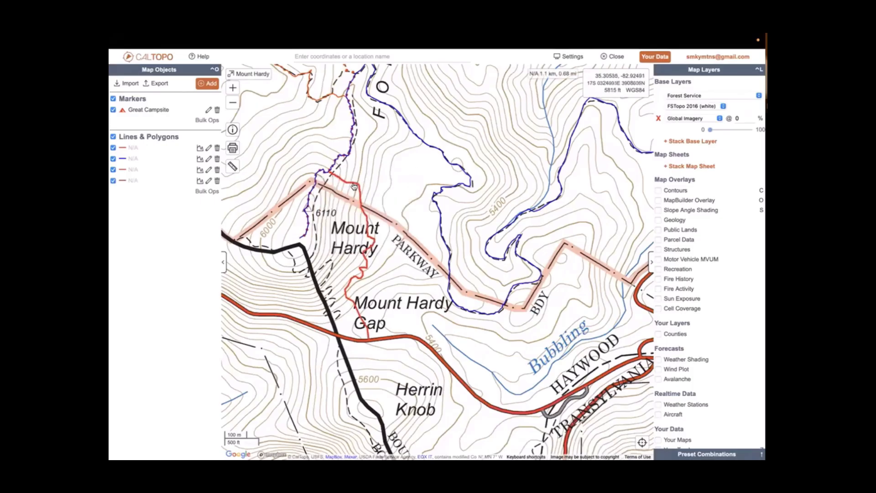
Examine the four lines across the Mount Hardy area and look through the available base layers without changing the Forest Service layer.
click(234, 102)
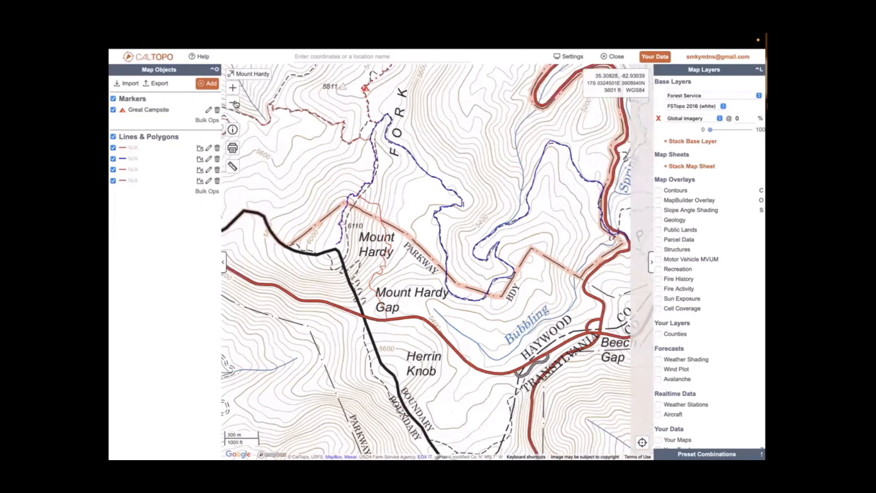
click(235, 103)
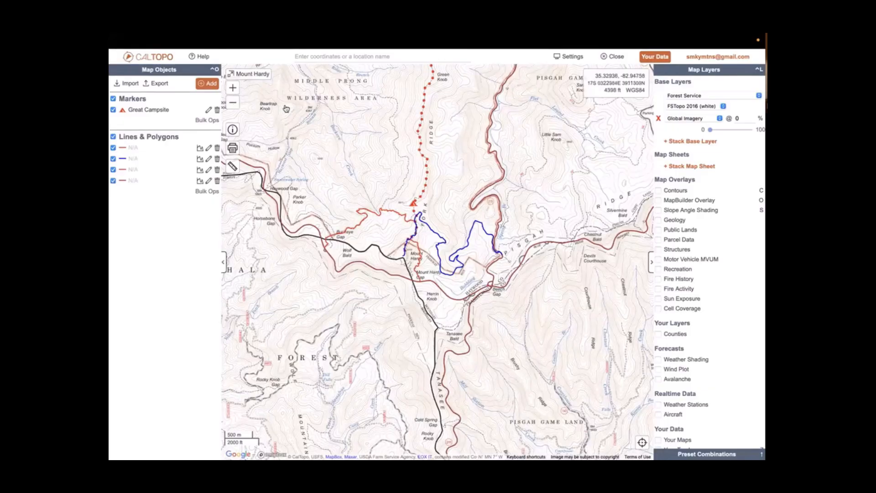
scroll(351, 140, up, 1)
scroll(351, 140, up, 1)
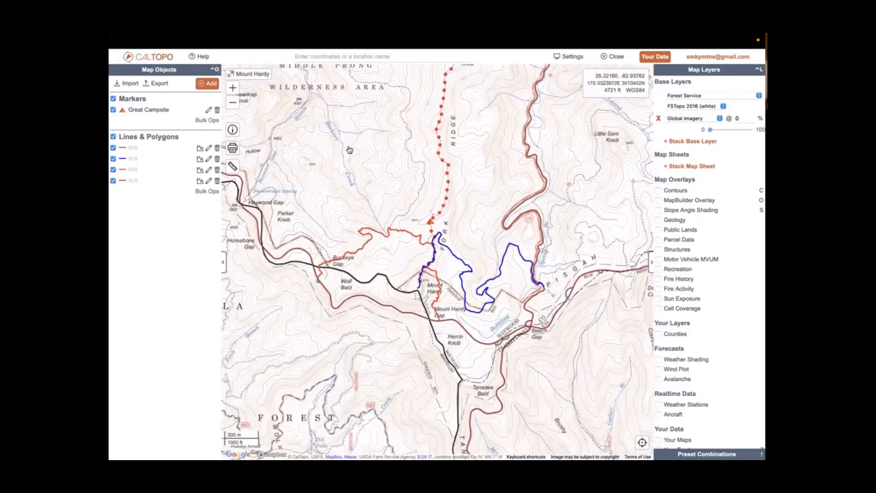
click(653, 264)
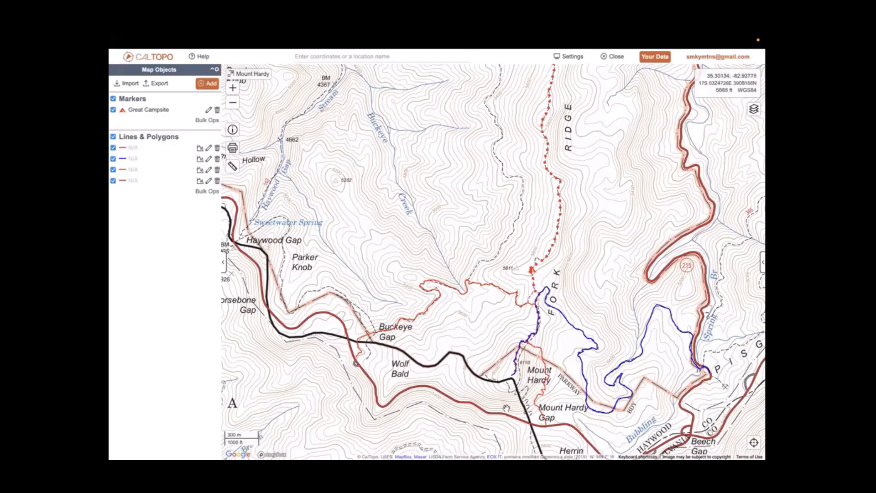
drag(459, 365, 448, 355)
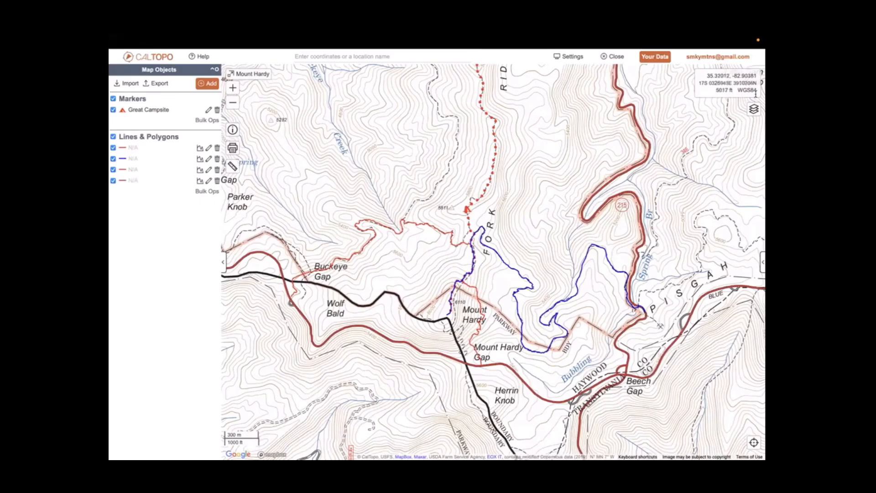
click(754, 109)
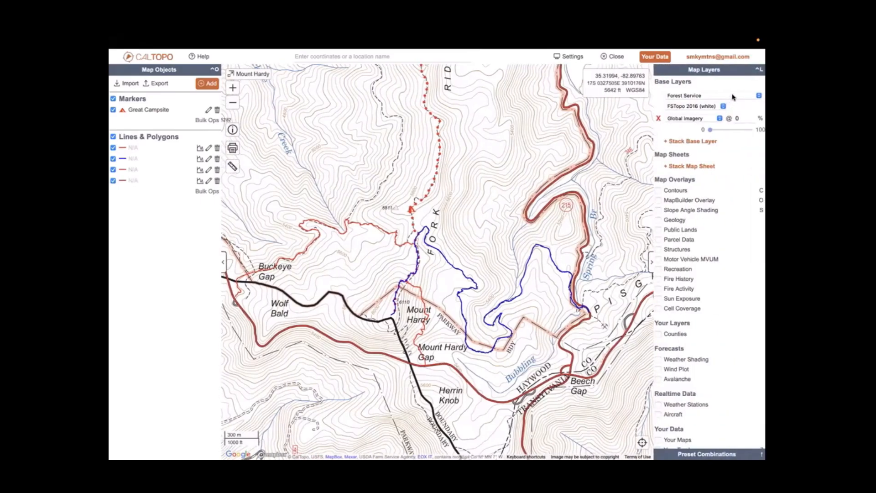
click(733, 97)
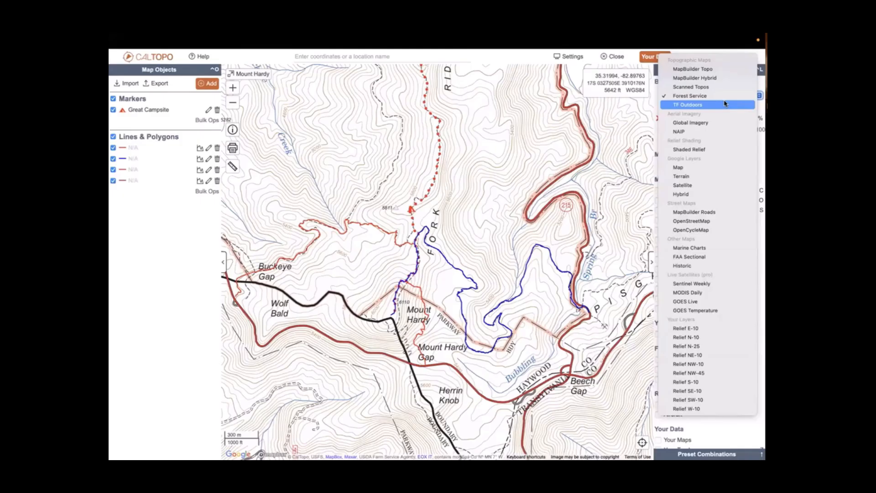
click(620, 149)
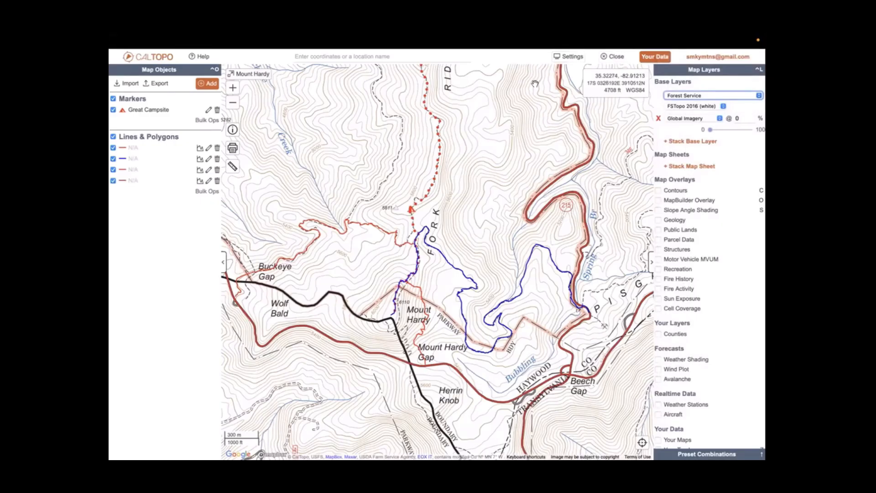
Take the browser out of full screen, hide the CalTopo Slides presentation, and return to the Mount Hardy map after bringing up Zoom.
mouse_move(328, 37)
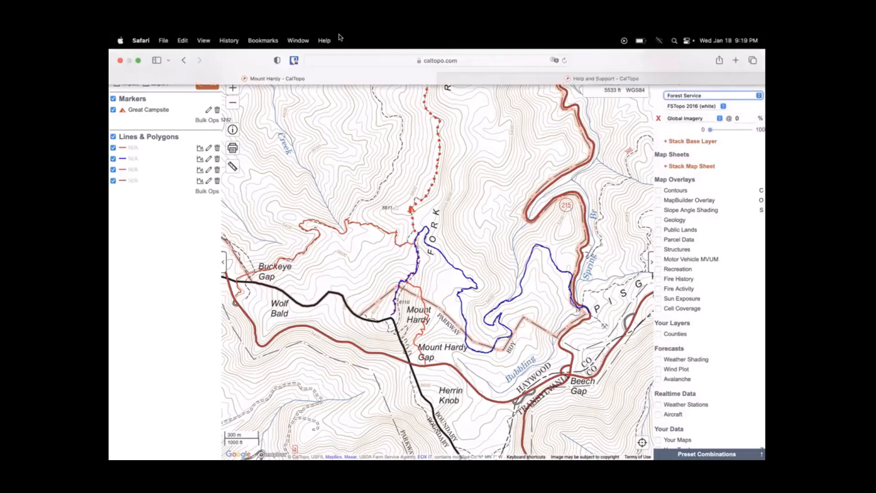
click(138, 60)
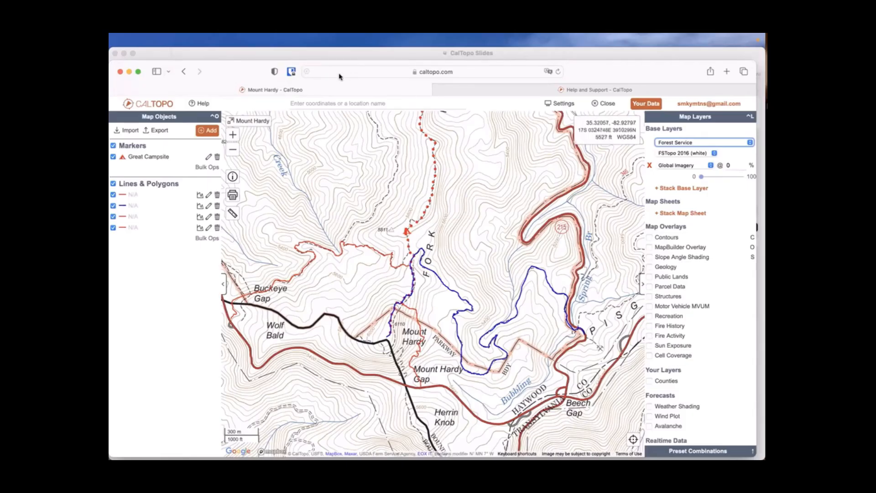
click(258, 55)
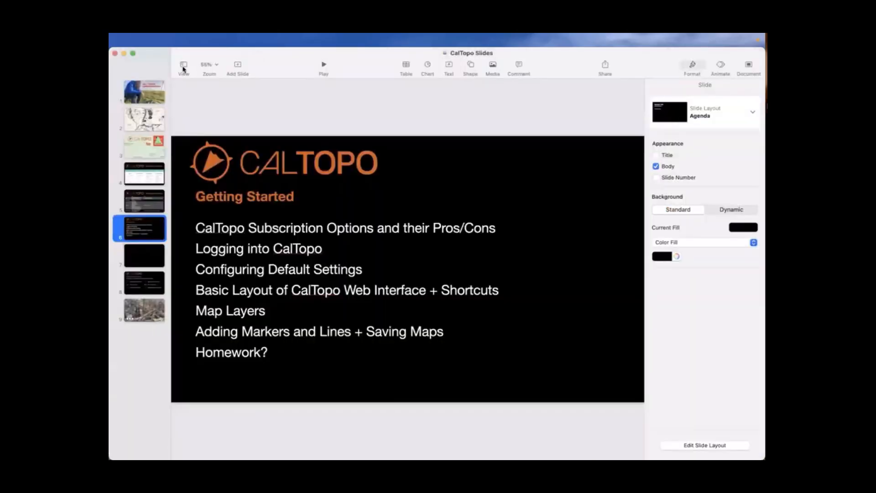
key(super+h)
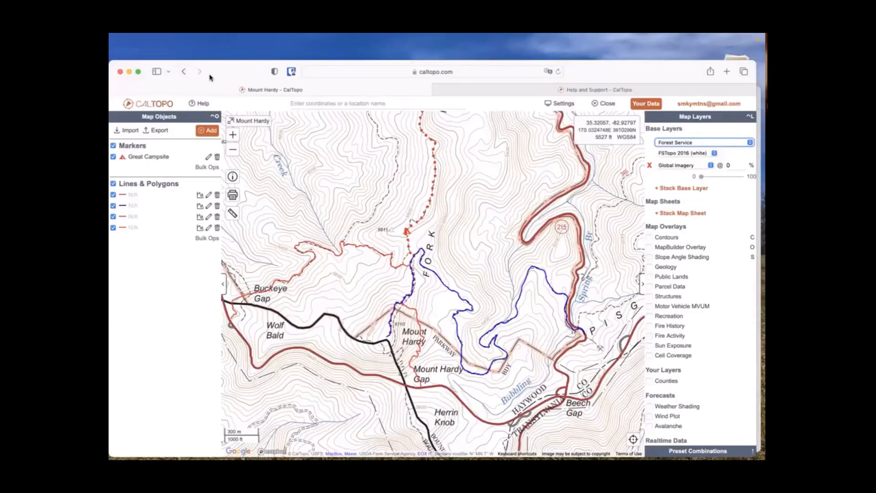
mouse_move(111, 189)
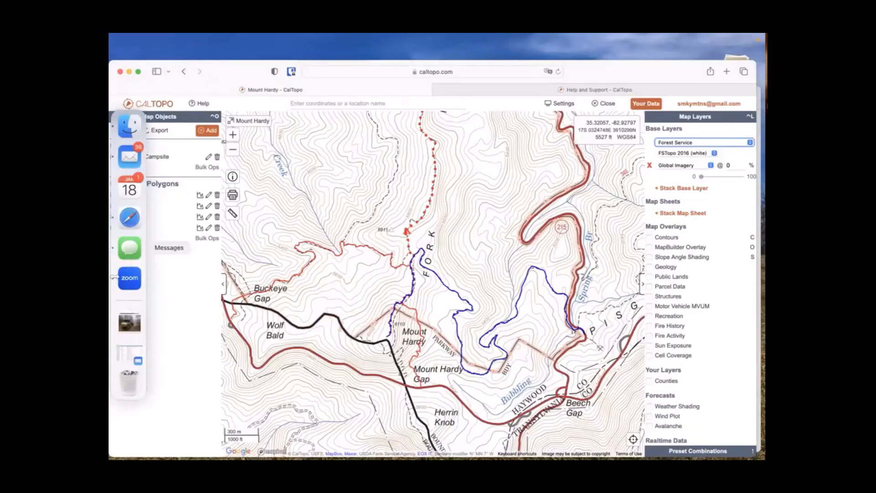
click(128, 278)
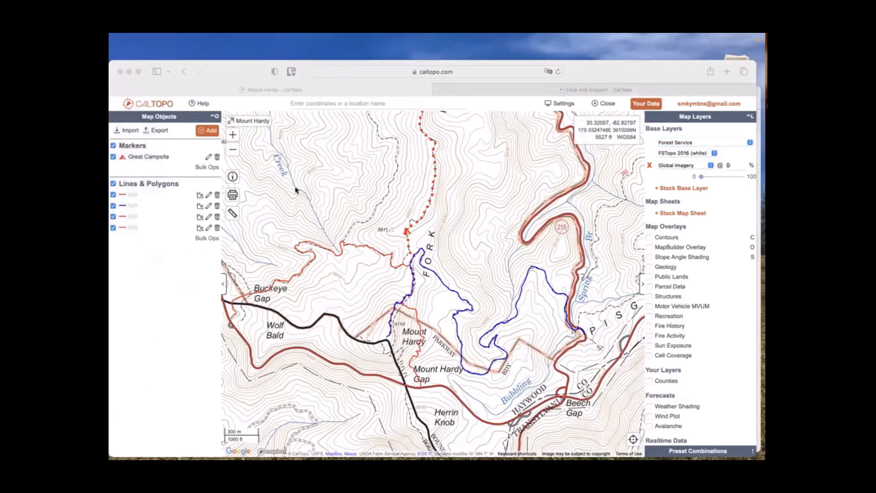
key(super+Tab)
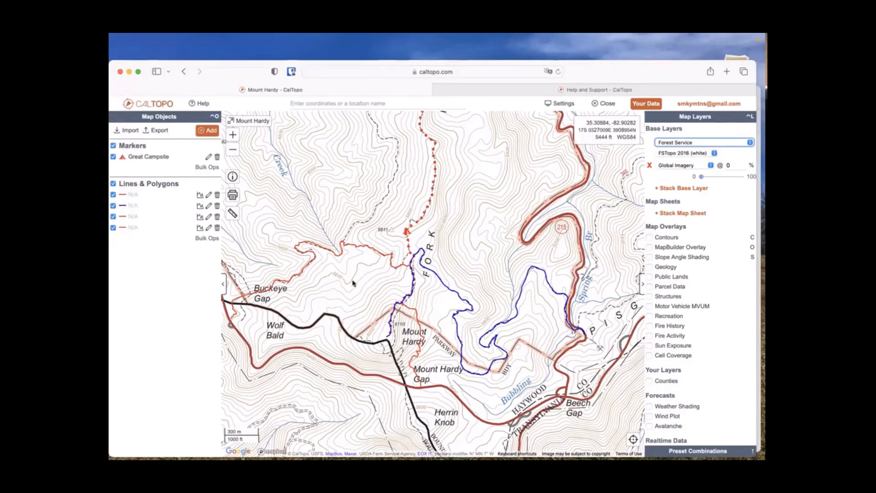
Open the Mount Hardy area in Google Maps and request driving directions to Mount Hardy Gap.
drag(434, 351, 441, 266)
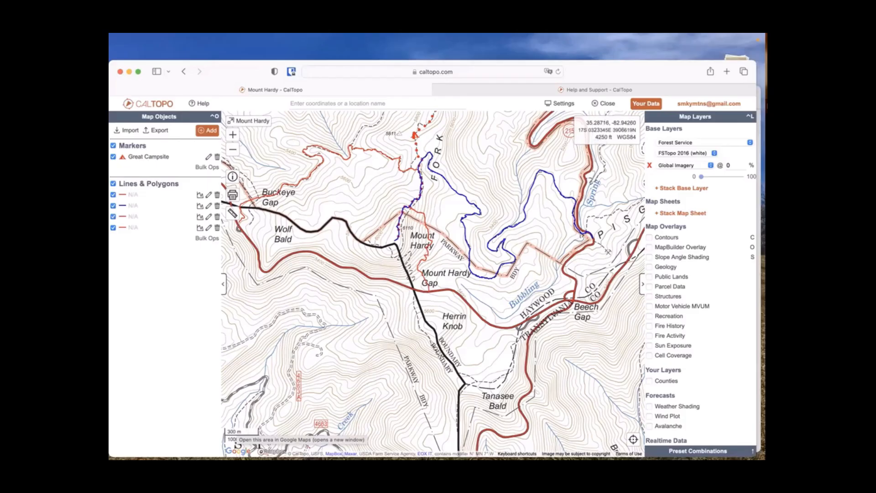
click(238, 450)
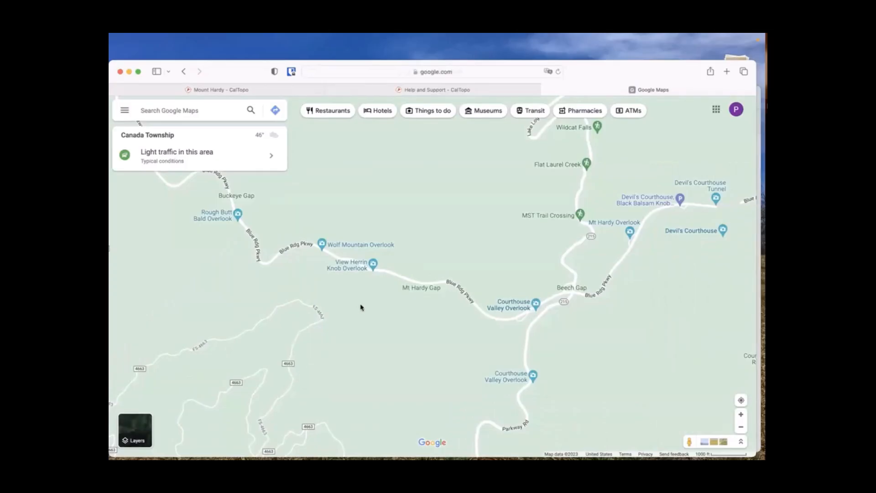
right_click(416, 287)
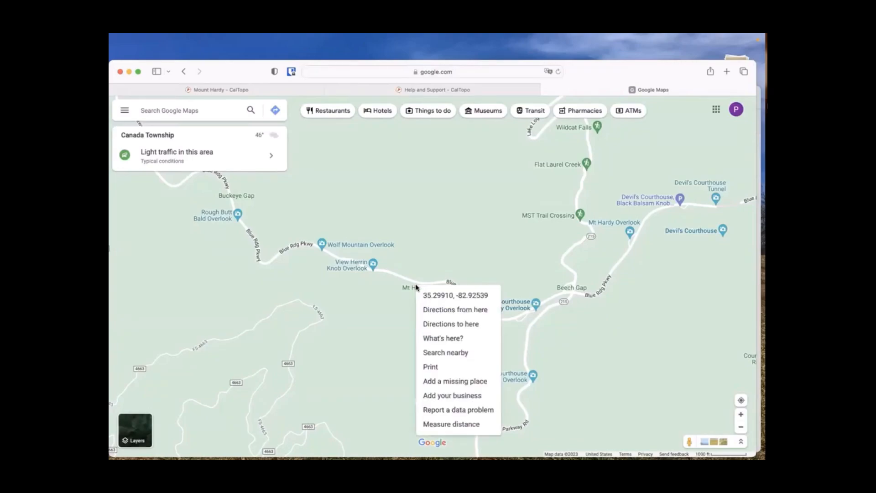
click(430, 324)
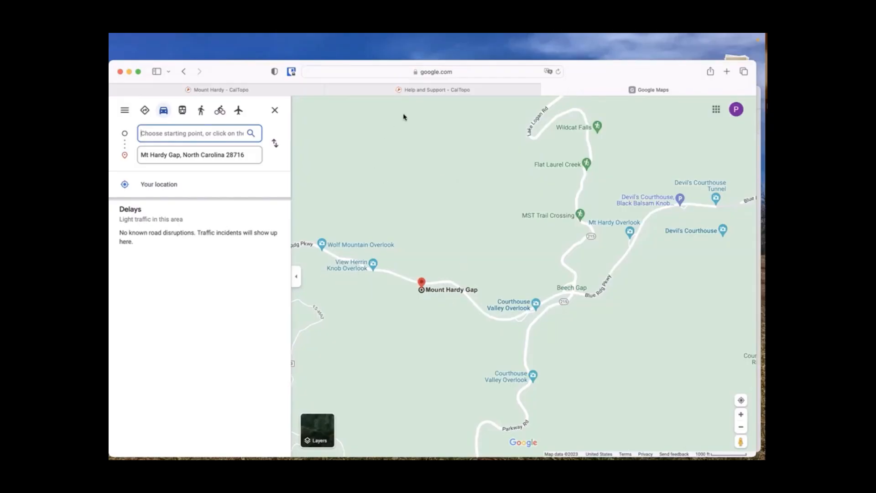
Close the Google Maps page, the Help and Support page and the Messages window, leaving only the Mount Hardy map open.
click(546, 90)
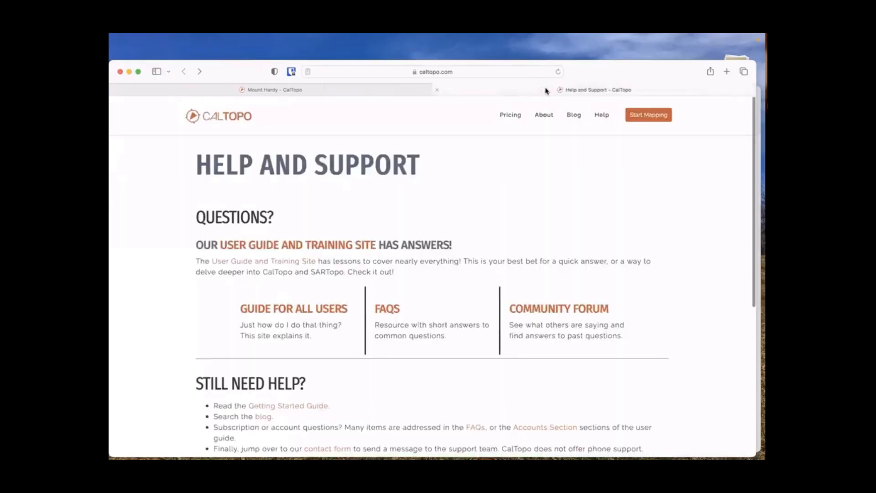
click(438, 90)
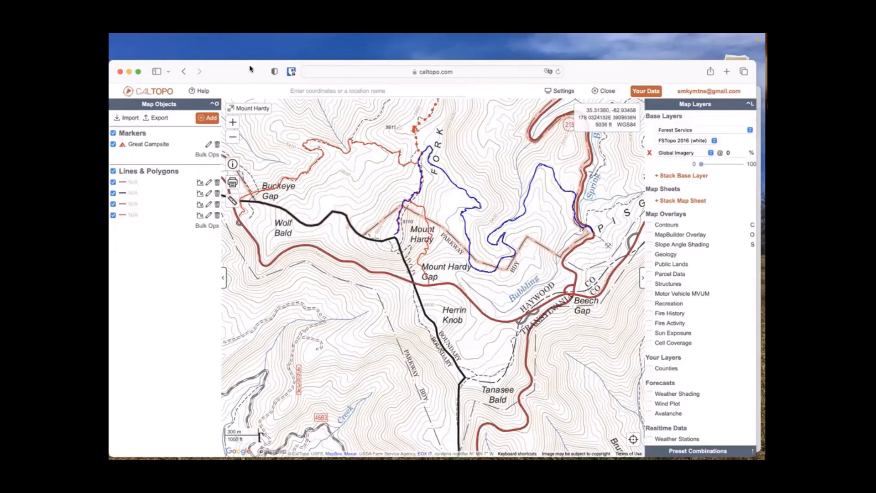
mouse_move(250, 68)
mouse_down()
mouse_move(255, 37)
mouse_move(251, 56)
mouse_up()
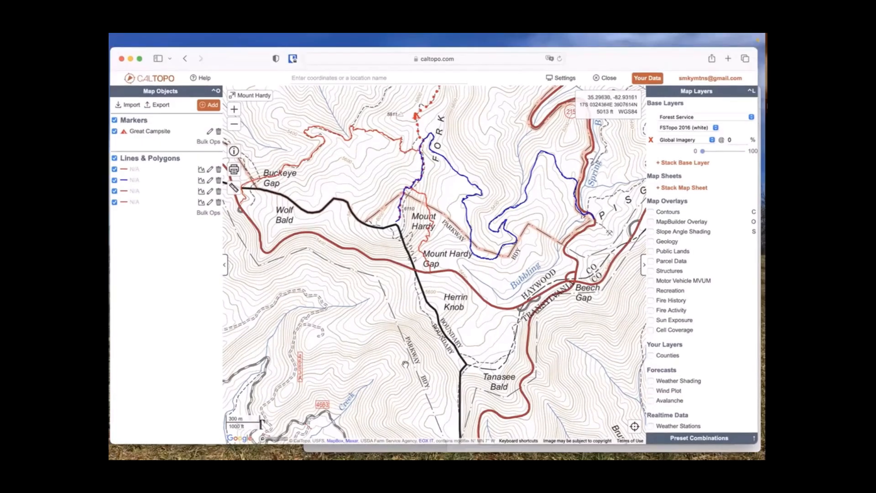
click(458, 449)
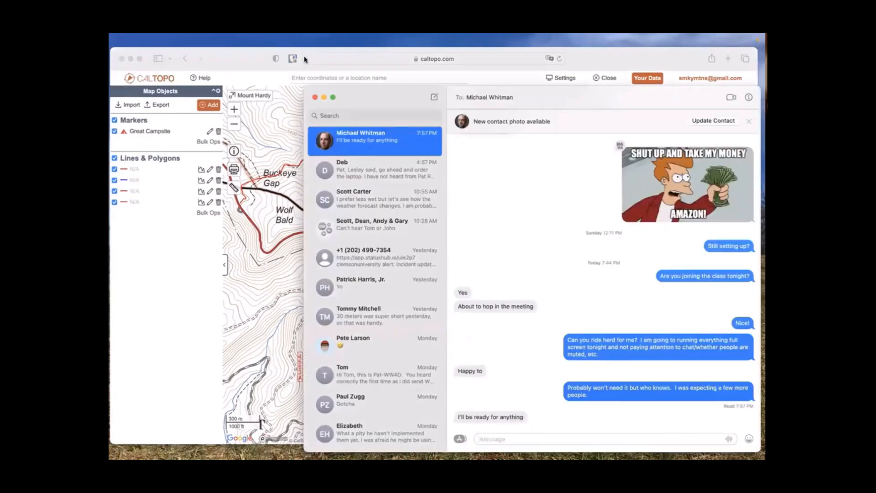
click(315, 98)
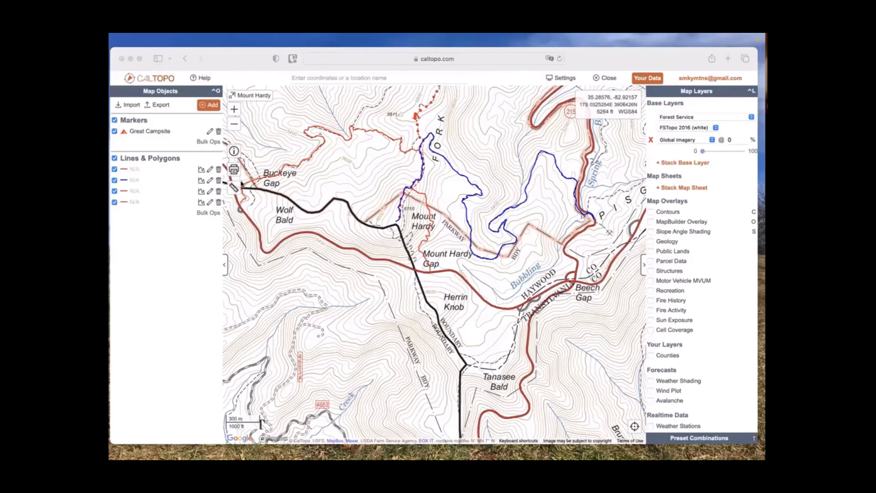
Examine the Forest Service base layer's coverage across the wider region around the campsite.
click(236, 128)
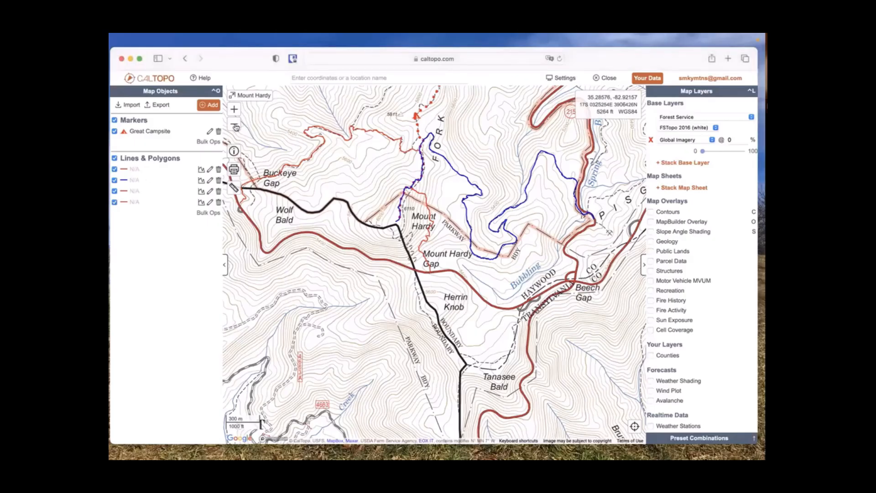
click(235, 127)
click(235, 126)
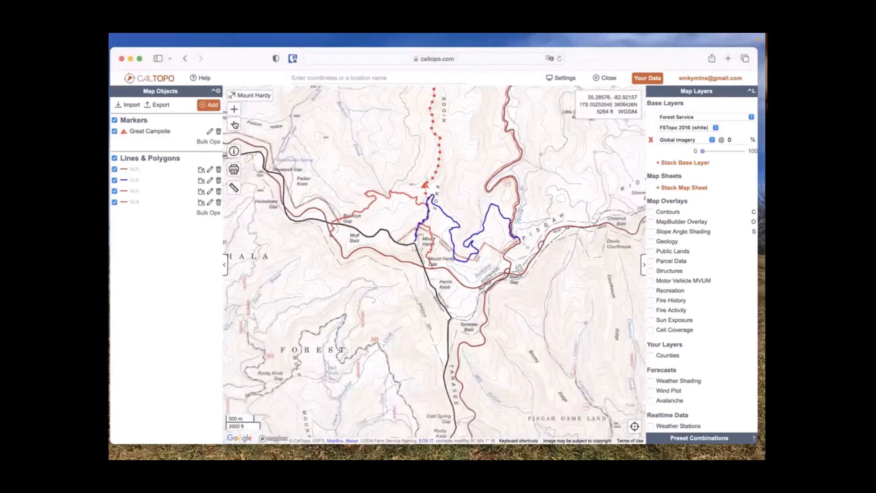
click(236, 125)
click(236, 124)
click(235, 125)
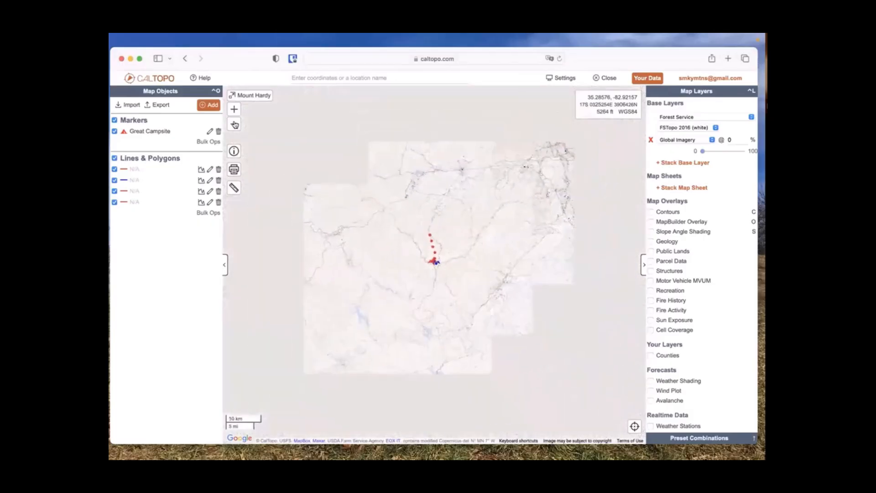
click(235, 124)
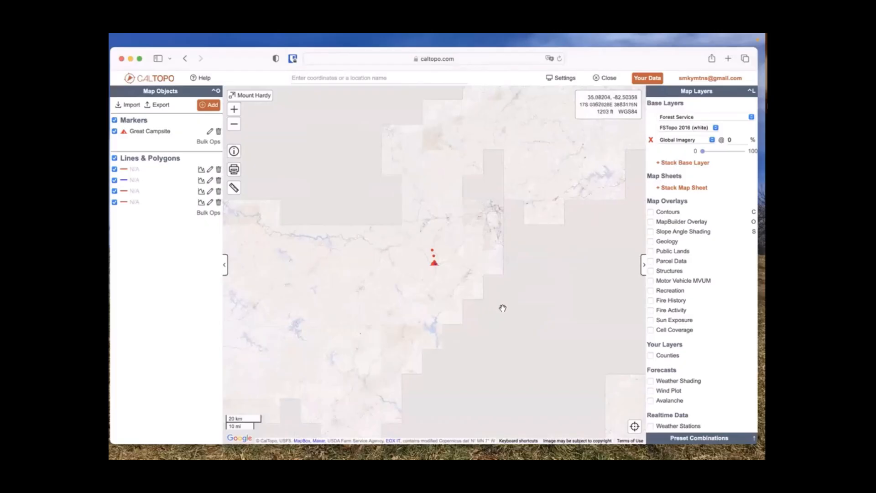
Check the Forest Service layer's coverage at a still wider scale, and return to a close view of the Mount Hardy approach lines.
click(234, 125)
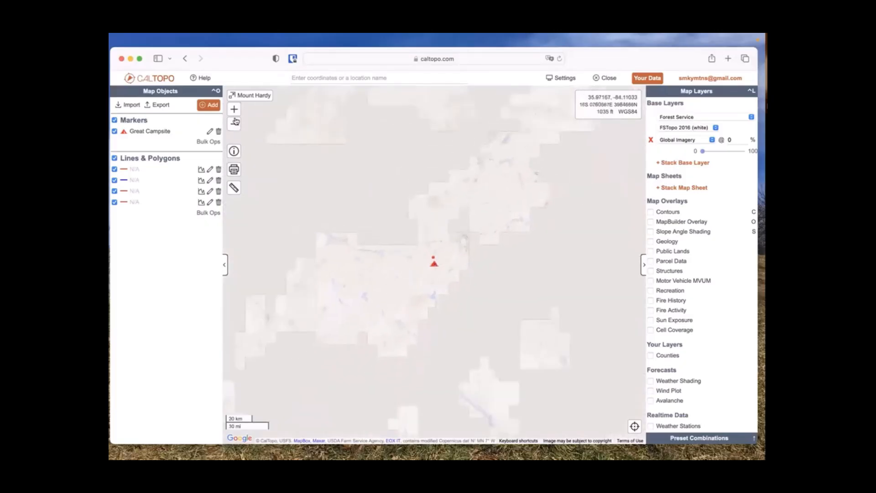
click(235, 111)
click(235, 111)
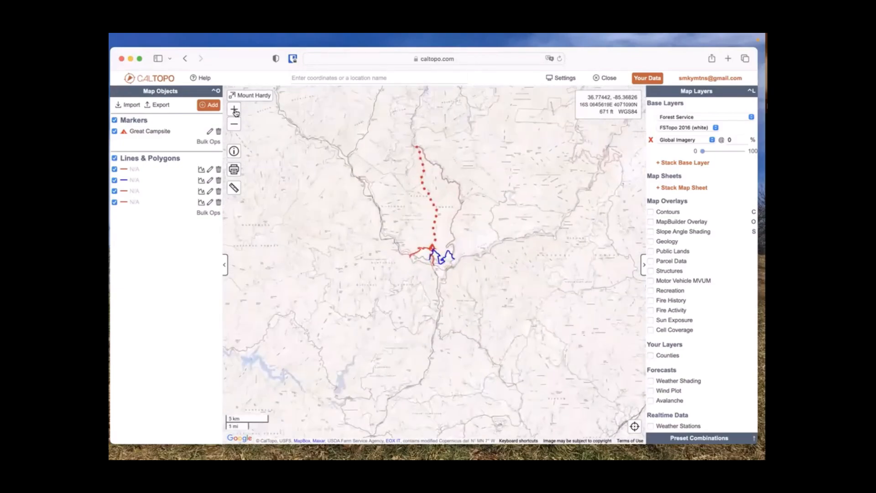
click(235, 111)
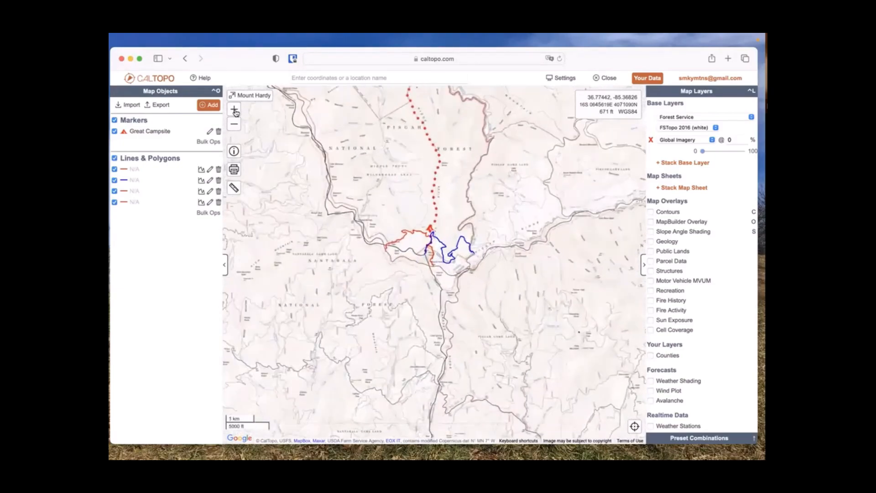
click(234, 111)
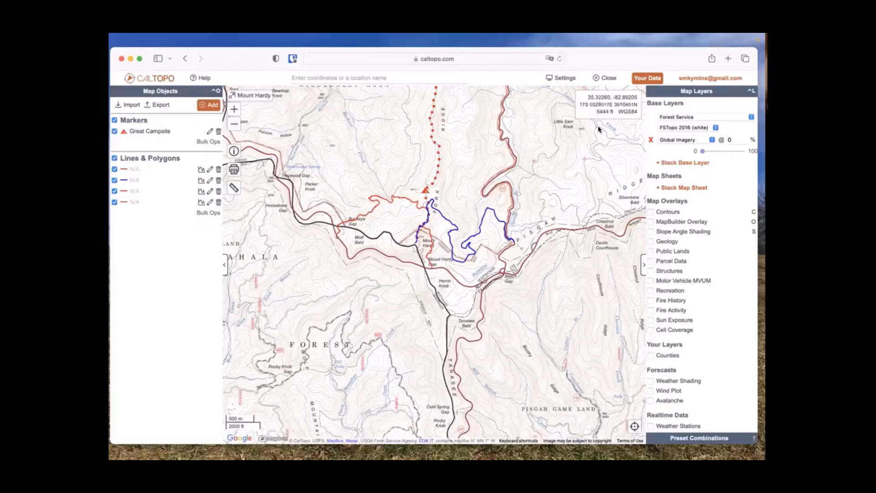
Switch from the Mount Hardy map to the Zoom application.
mouse_move(552, 37)
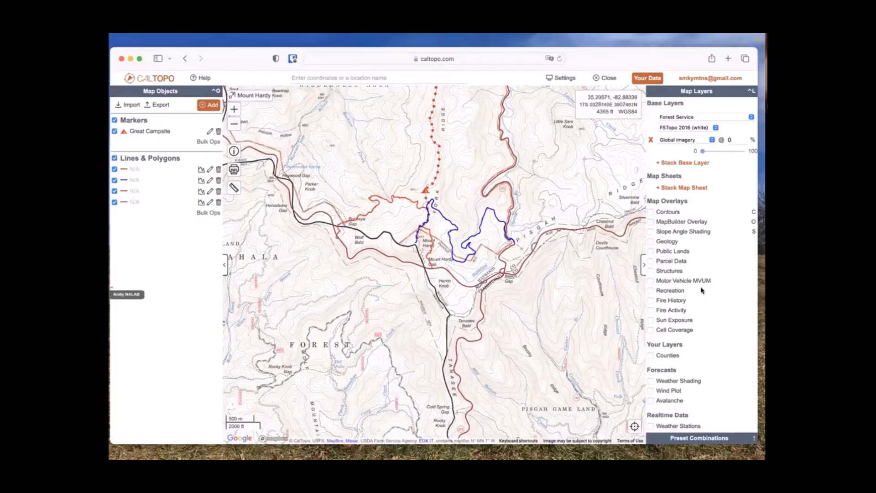
mouse_move(111, 340)
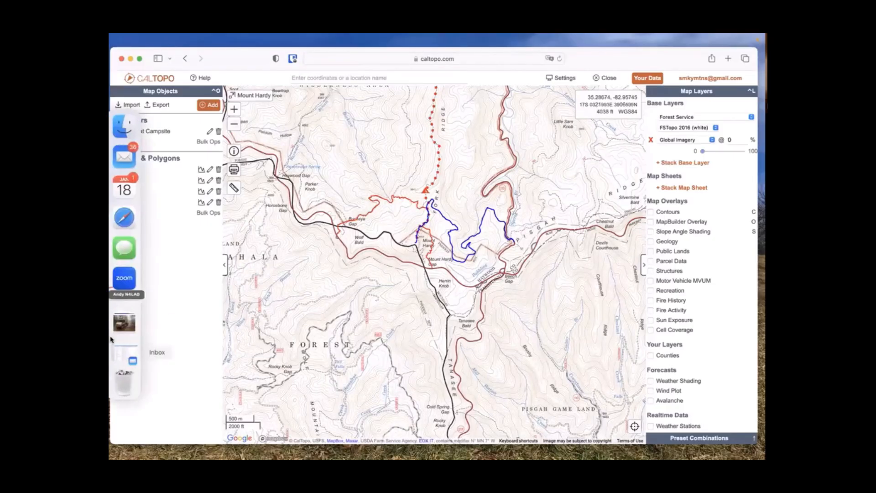
click(125, 278)
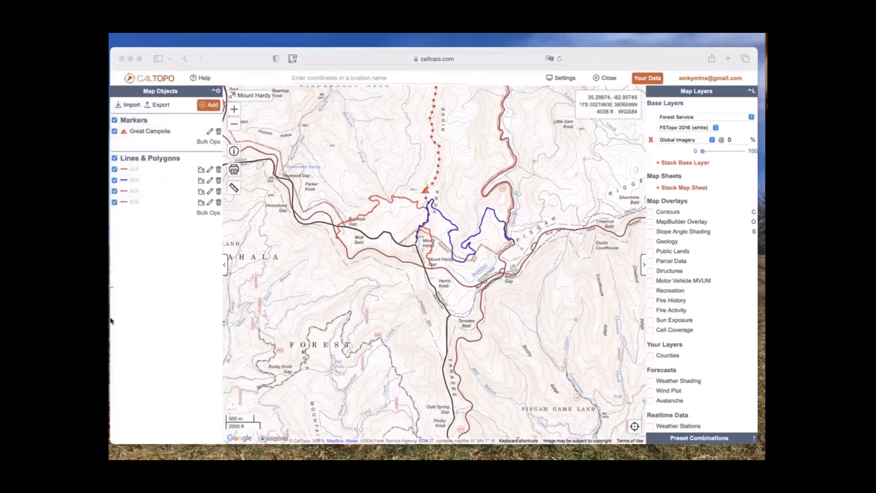
mouse_move(112, 315)
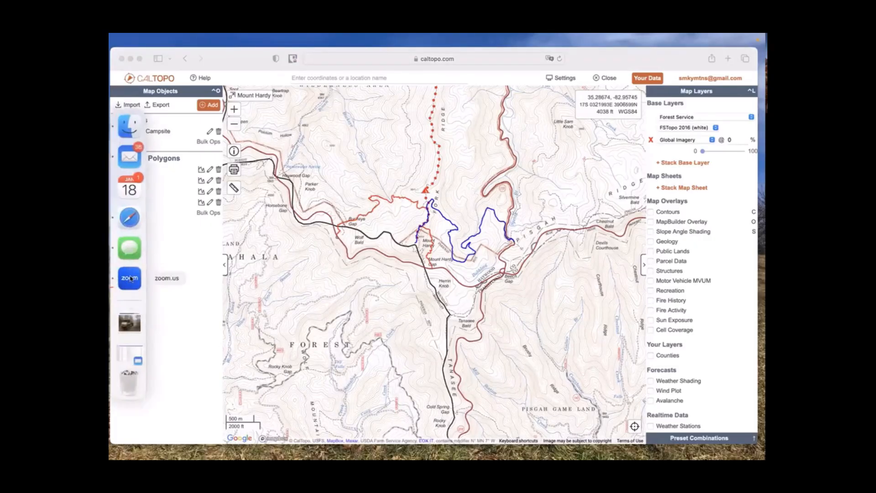